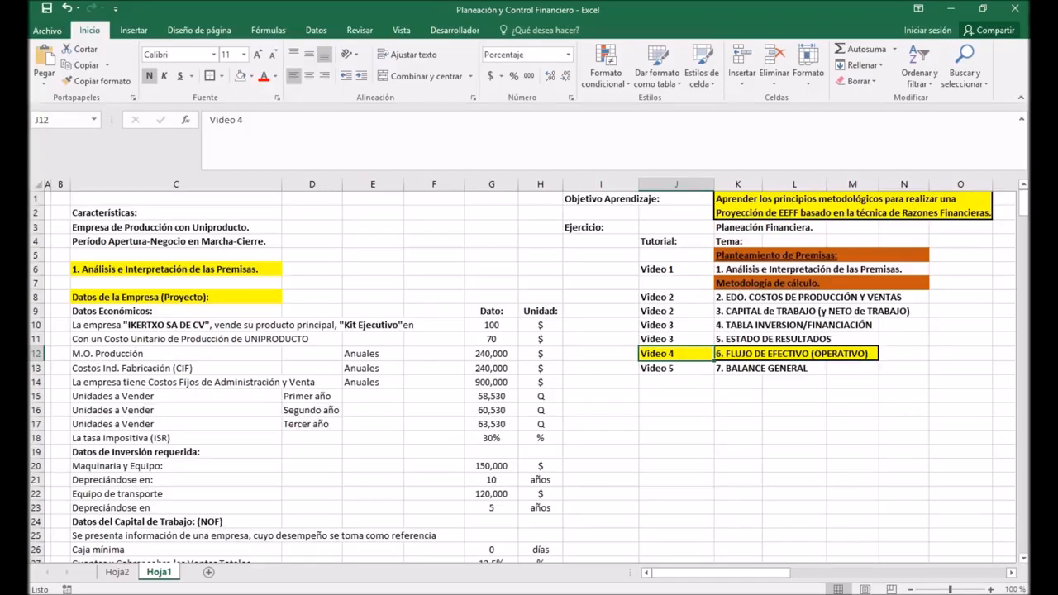
Step: Review the learning objective and topic list, then the earlier calculation sections down to 6. FLUJO DE EFECTIVO (OPERATIVO)
{"action": "left_click", "coordinate": [762, 354]}
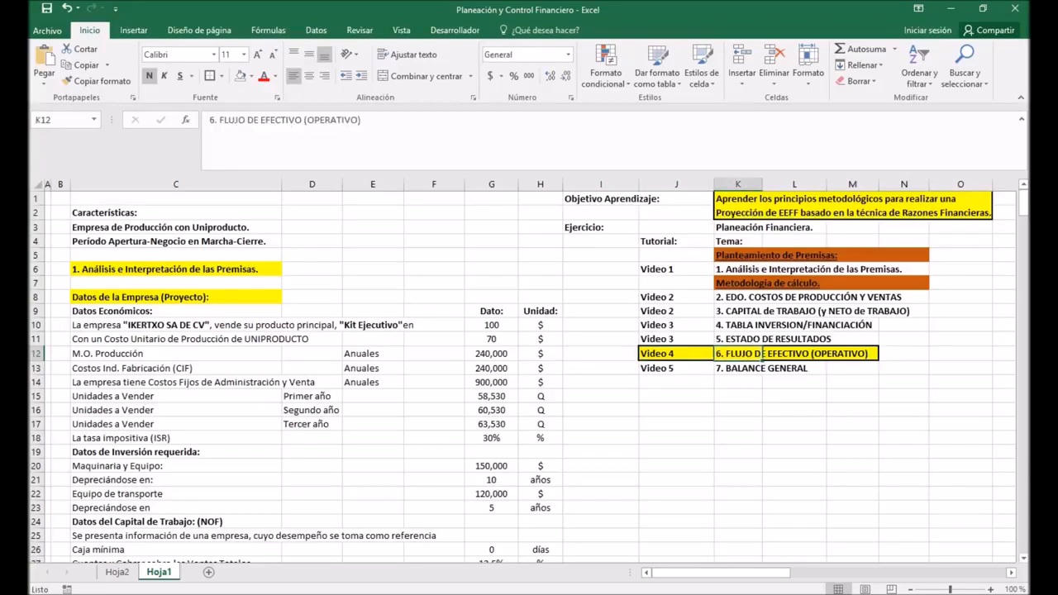
{"action": "left_click_drag", "start_coordinate": [599, 201], "coordinate": [984, 216]}
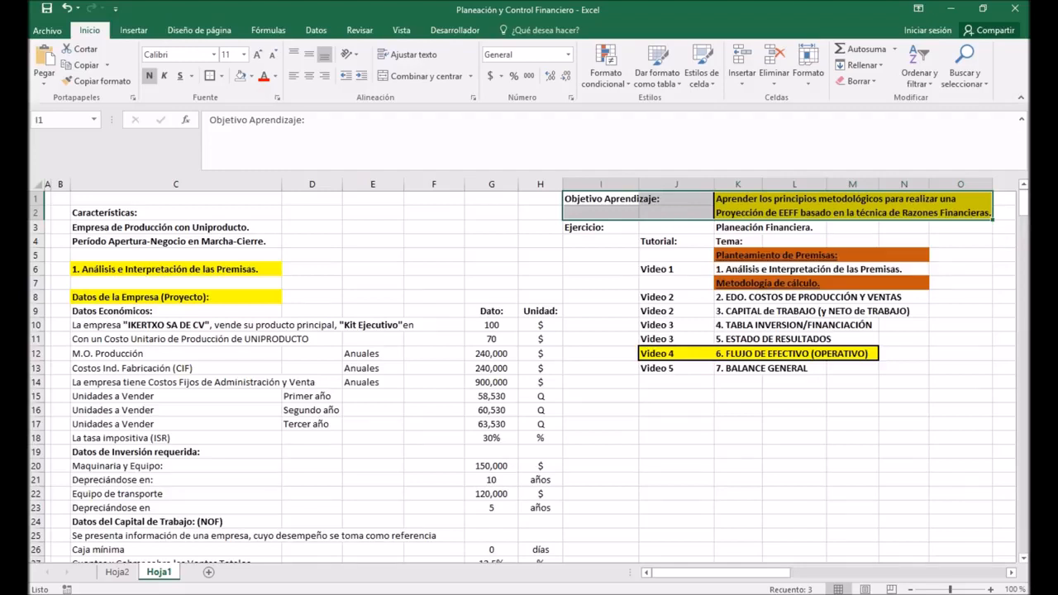
{"action": "left_click", "coordinate": [601, 269]}
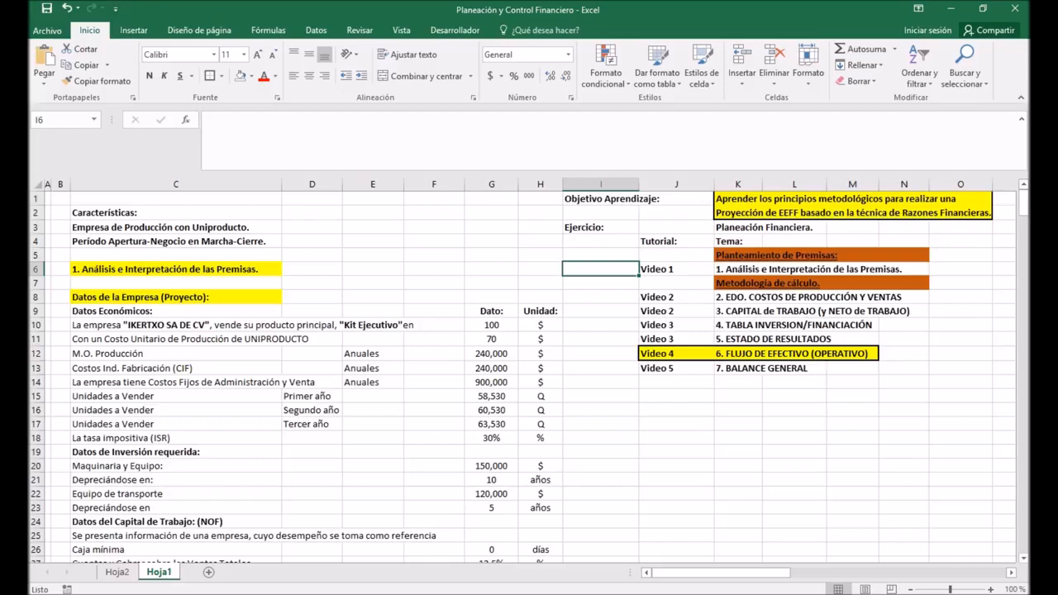
{"action": "scroll", "coordinate": [529, 372], "scroll_direction": "down", "scroll_amount": 20}
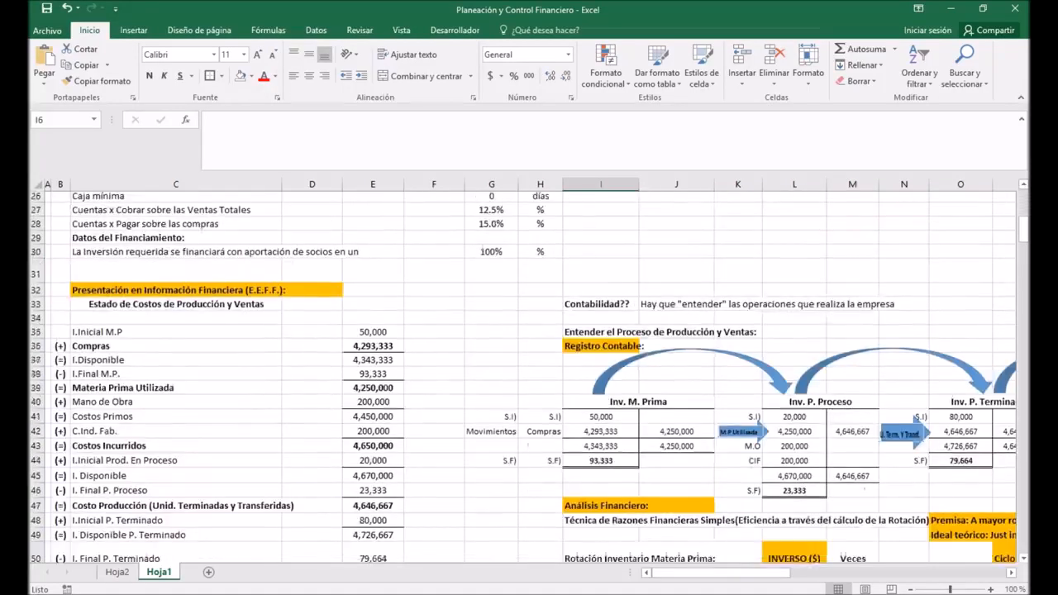
{"action": "scroll", "coordinate": [529, 372], "scroll_direction": "down", "scroll_amount": 20}
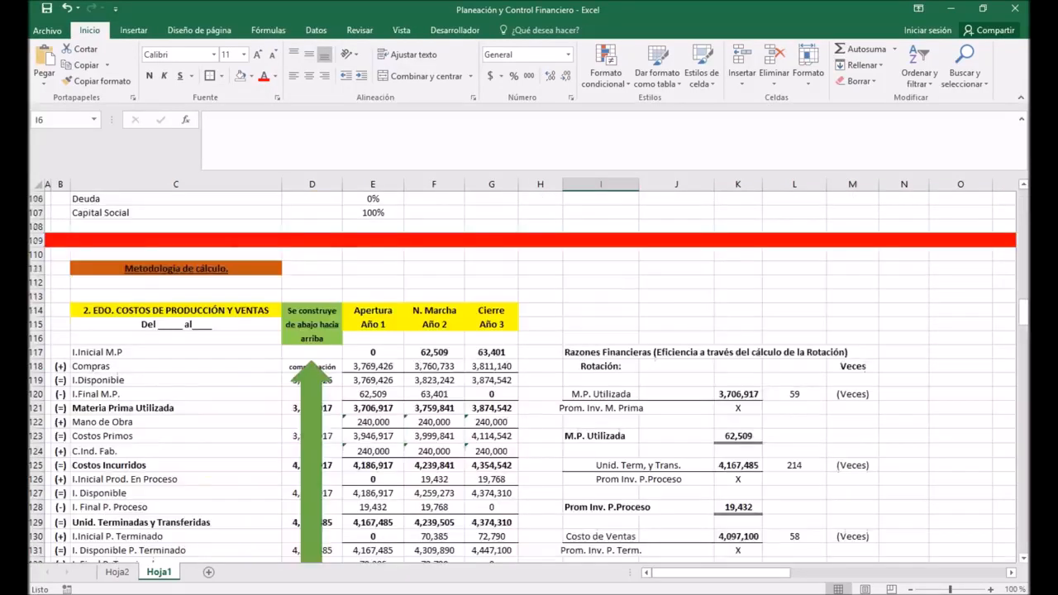
{"action": "scroll", "coordinate": [529, 372], "scroll_direction": "down", "scroll_amount": 16}
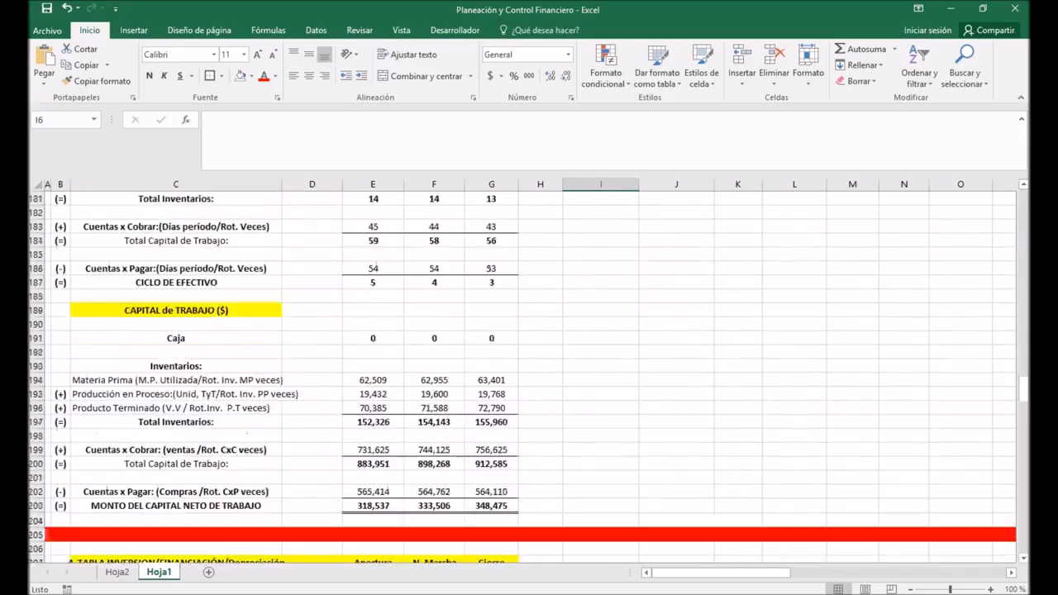
{"action": "scroll", "coordinate": [529, 372], "scroll_direction": "down", "scroll_amount": 12}
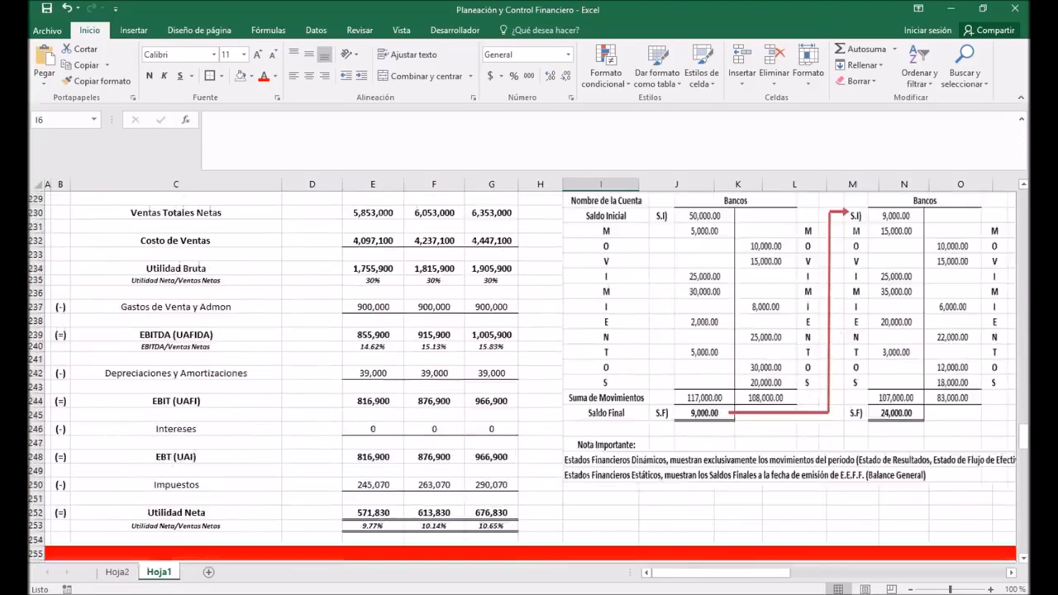
{"action": "scroll", "coordinate": [529, 372], "scroll_direction": "up", "scroll_amount": 5}
{"action": "scroll", "coordinate": [529, 372], "scroll_direction": "up", "scroll_amount": 4}
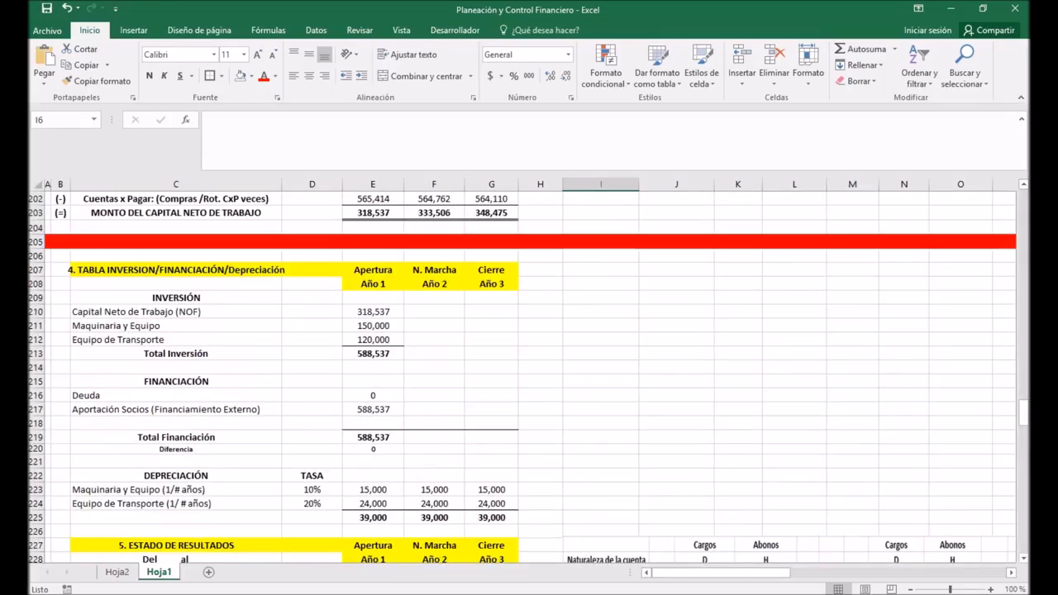
{"action": "scroll", "coordinate": [529, 372], "scroll_direction": "down", "scroll_amount": 13}
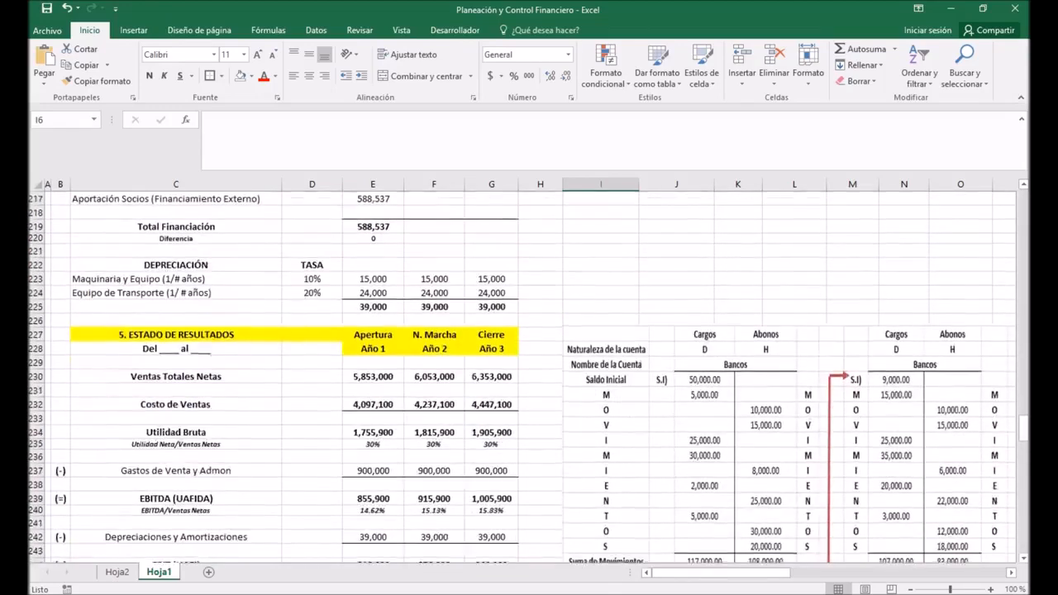
{"action": "scroll", "coordinate": [529, 371], "scroll_direction": "down", "scroll_amount": 5}
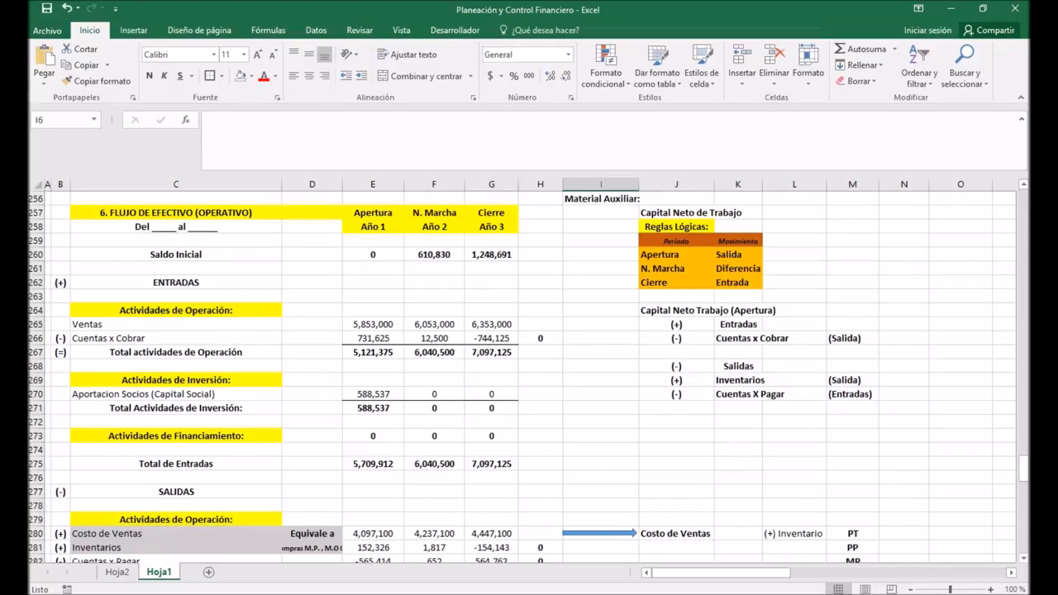
Step: Clear all values for the three years in the FLUJO DE EFECTIVO (OPERATIVO) statement, range E260:G304
{"action": "left_click", "coordinate": [601, 226]}
{"action": "left_click", "coordinate": [601, 212]}
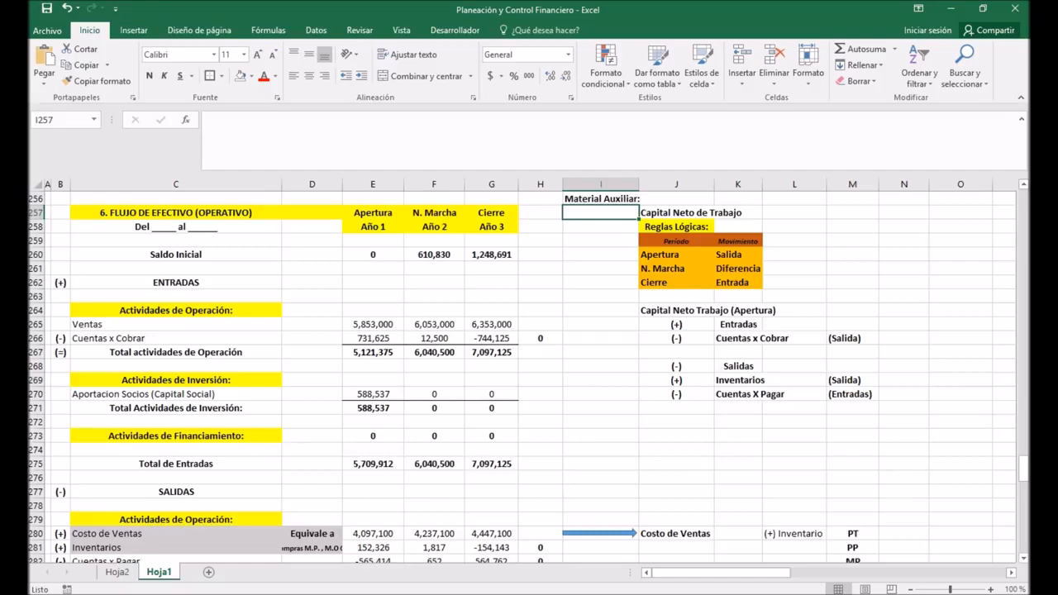
{"action": "left_click_drag", "start_coordinate": [373, 253], "coordinate": [516, 484]}
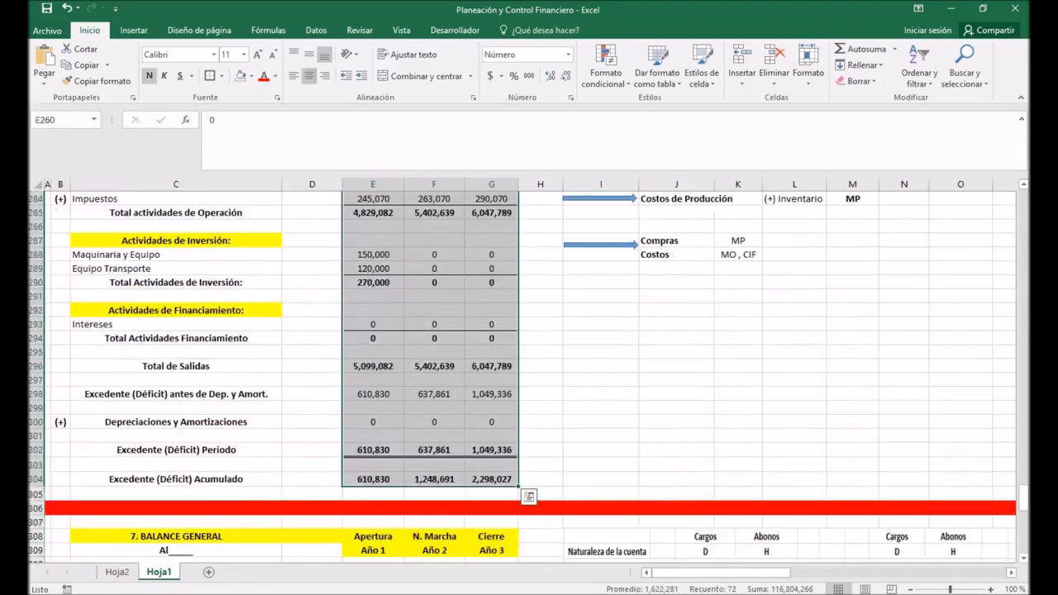
{"action": "key", "text": "Delete"}
{"action": "left_click", "coordinate": [434, 435]}
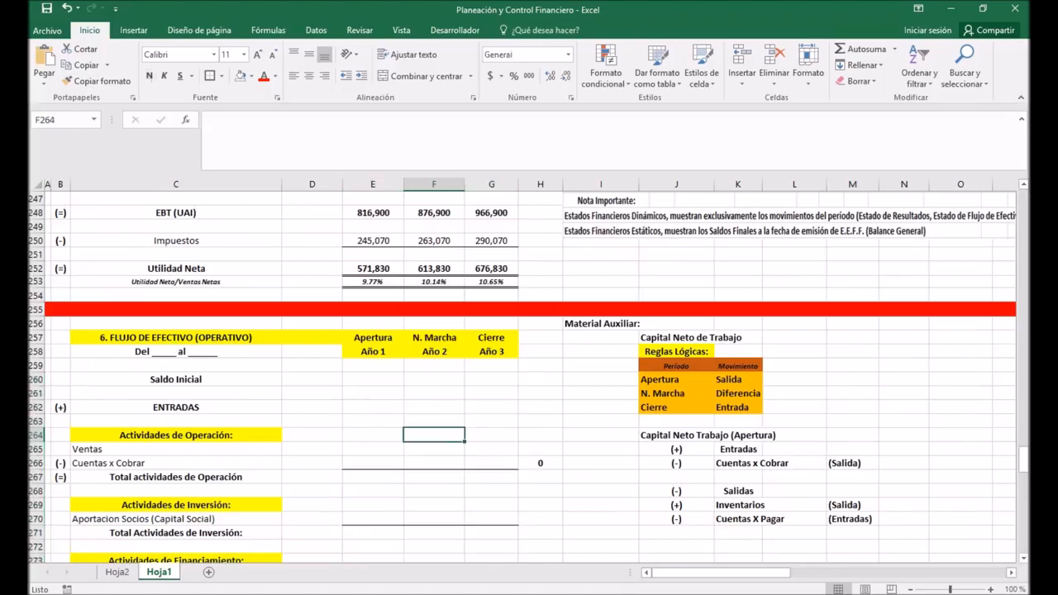
Step: Examine the cash flow statement's title and period line, and the Bancos account example with its note on dynamic and static statements
{"action": "left_click", "coordinate": [175, 352]}
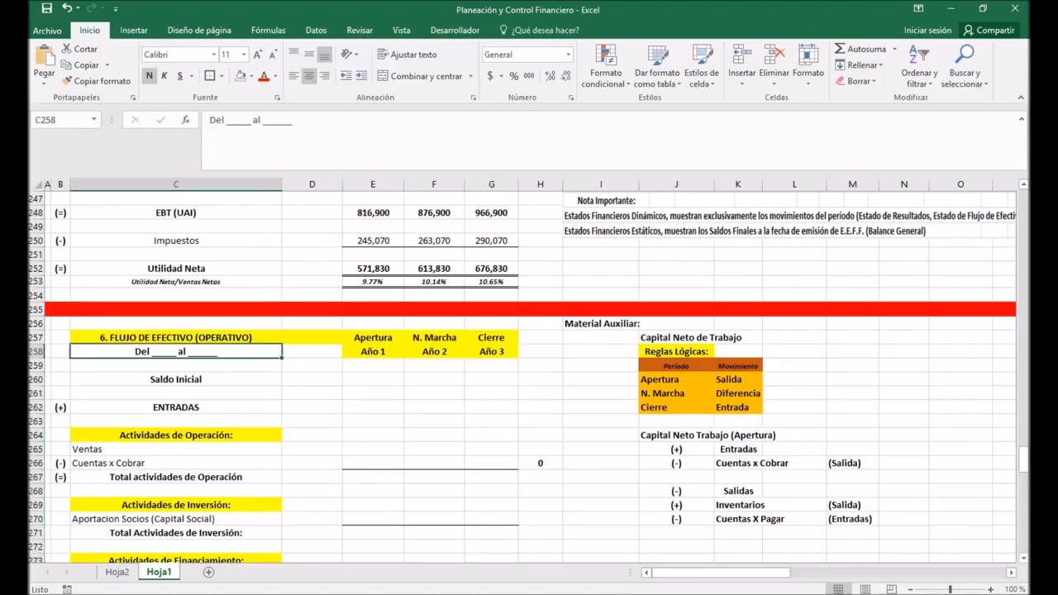
{"action": "left_click", "coordinate": [176, 338]}
{"action": "left_click", "coordinate": [175, 351]}
{"action": "scroll", "coordinate": [529, 376], "scroll_direction": "up", "scroll_amount": 8}
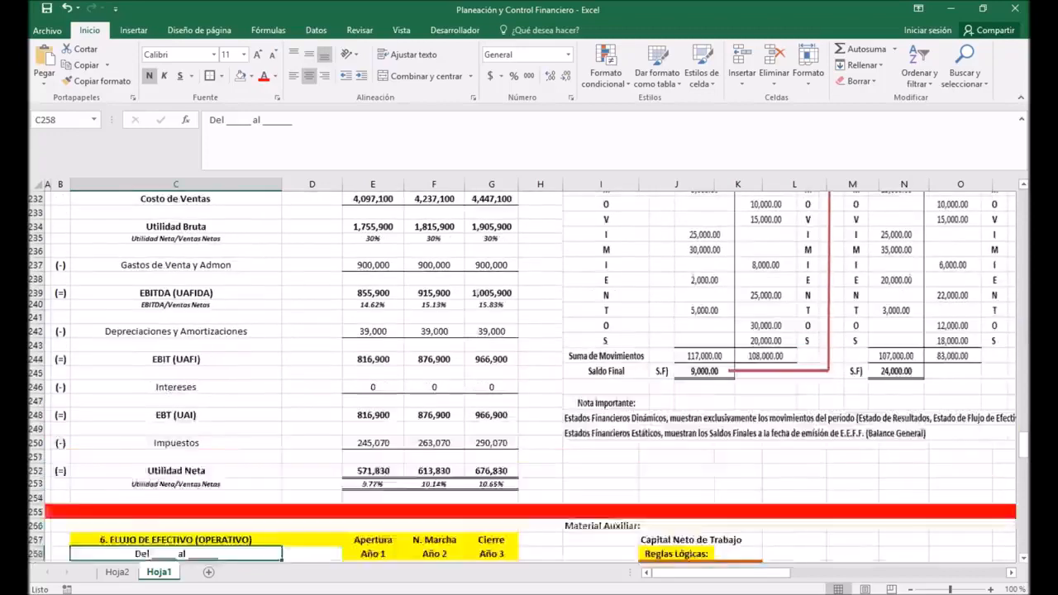
{"action": "scroll", "coordinate": [529, 376], "scroll_direction": "down", "scroll_amount": 4}
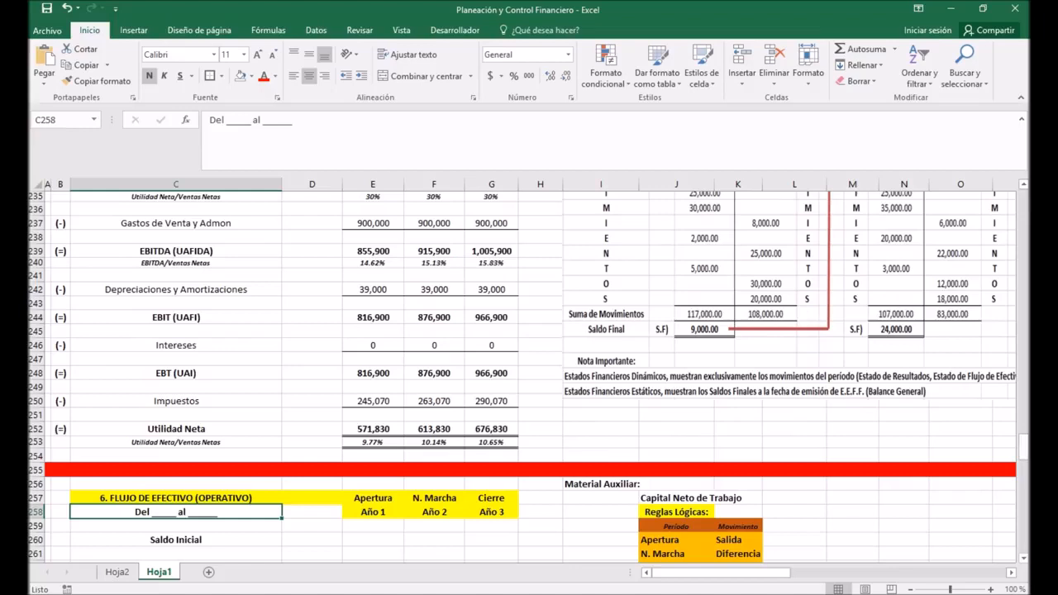
{"action": "left_click", "coordinate": [785, 330]}
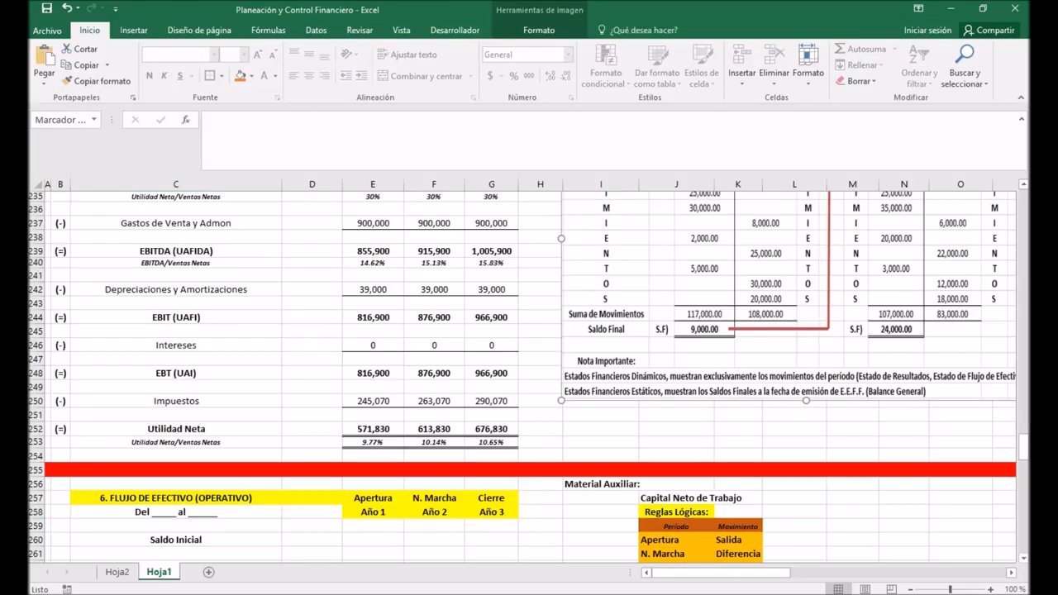
{"action": "scroll", "coordinate": [149, 269], "scroll_direction": "down", "scroll_amount": 4}
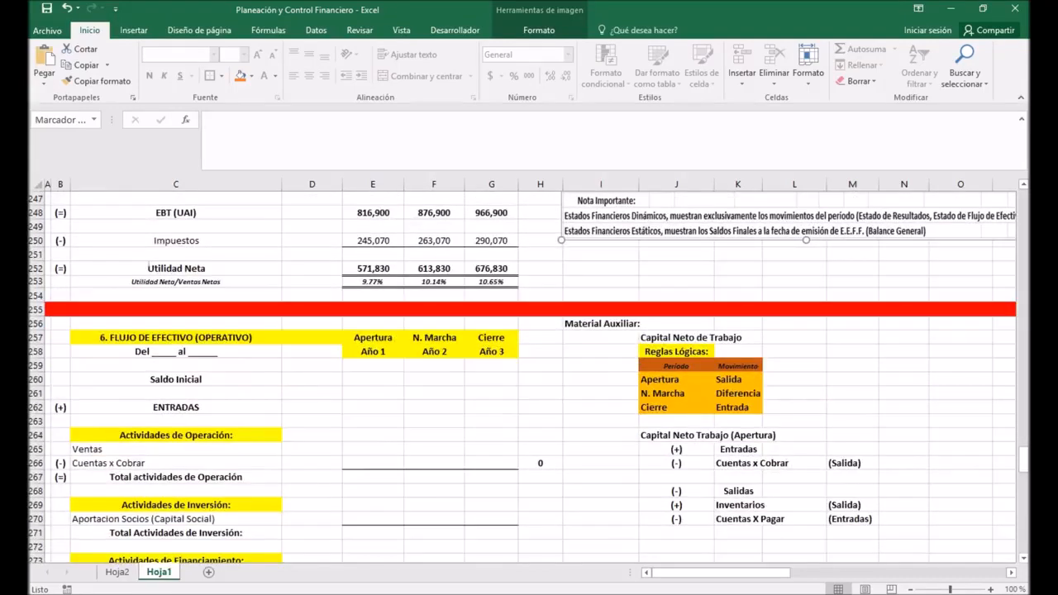
{"action": "left_click", "coordinate": [373, 435]}
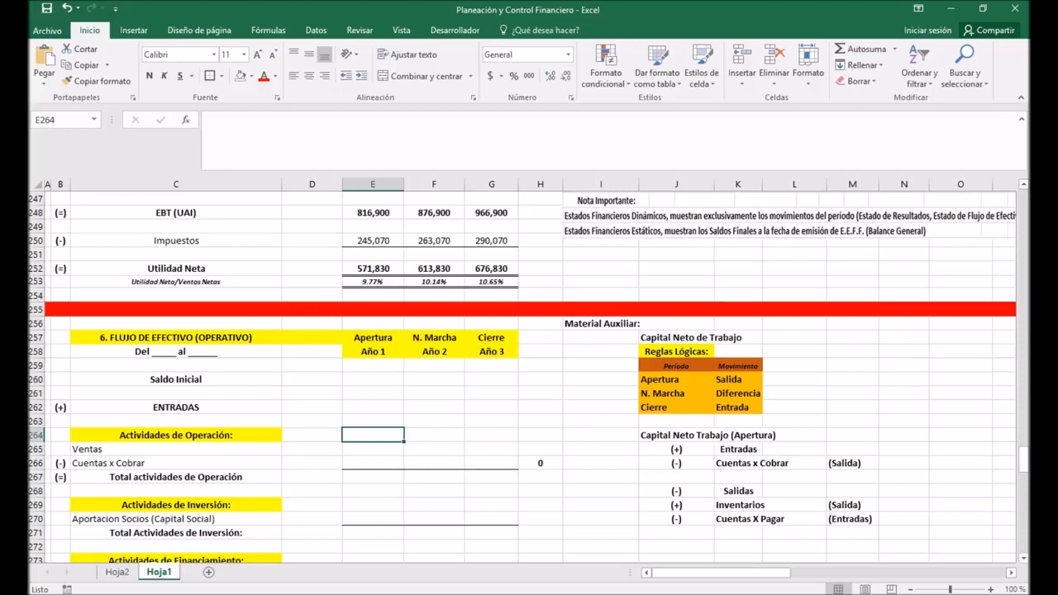
{"action": "left_click", "coordinate": [540, 380]}
{"action": "scroll", "coordinate": [540, 380], "scroll_direction": "down", "scroll_amount": 2}
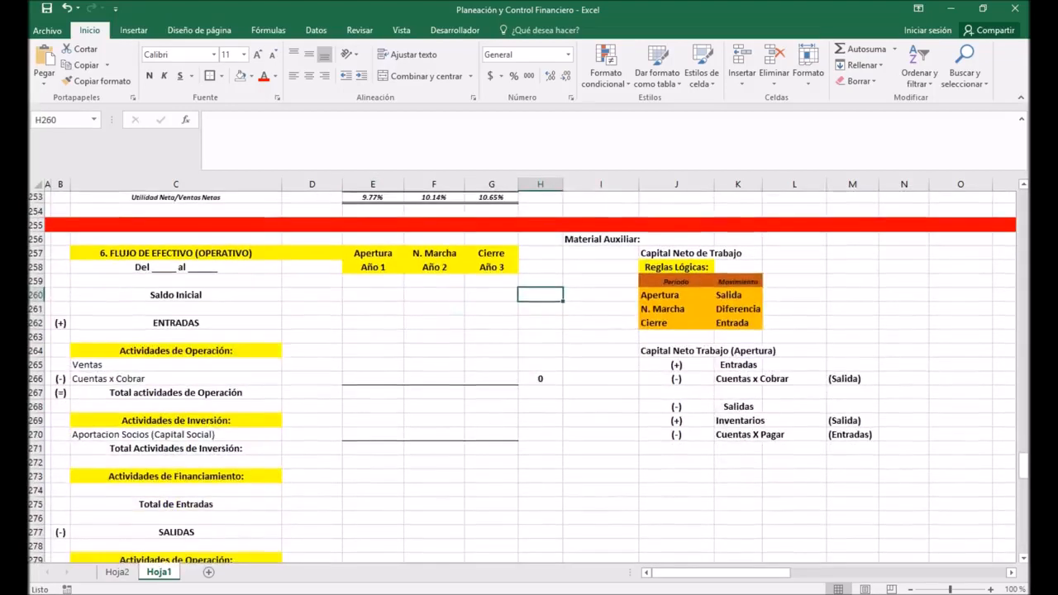
Step: Examine the Capital Neto de Trabajo logic rules for the Apertura, N. Marcha and Cierre periods in the auxiliary material
{"action": "left_click", "coordinate": [713, 253]}
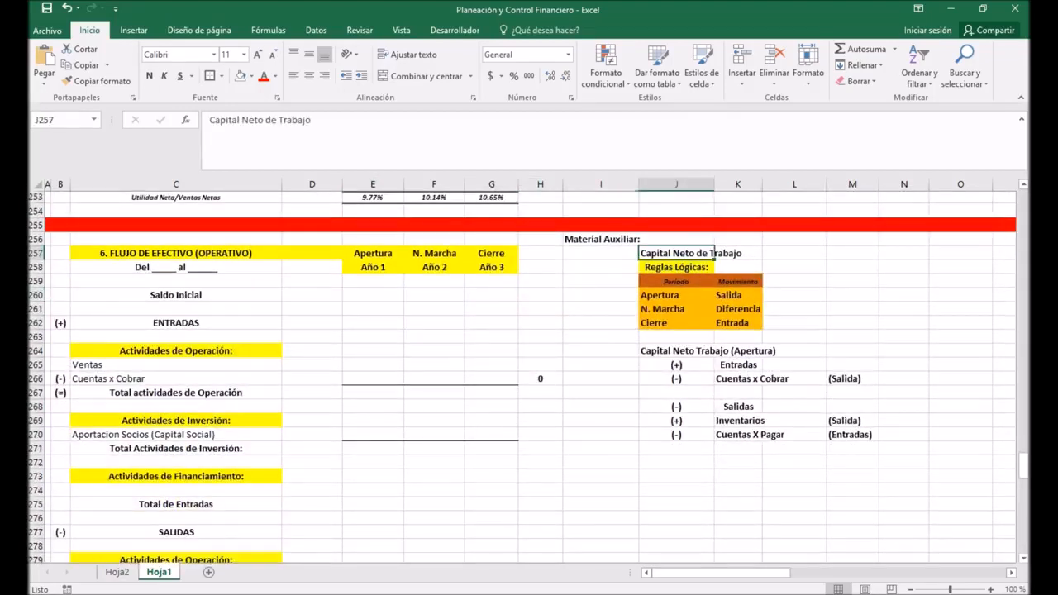
{"action": "left_click", "coordinate": [676, 267]}
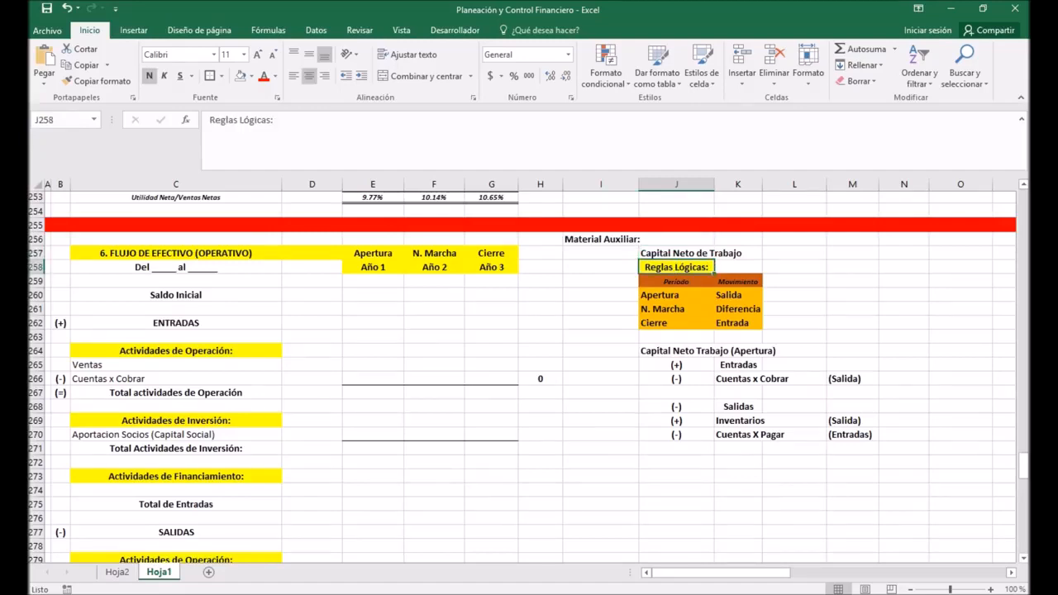
{"action": "left_click", "coordinate": [676, 253]}
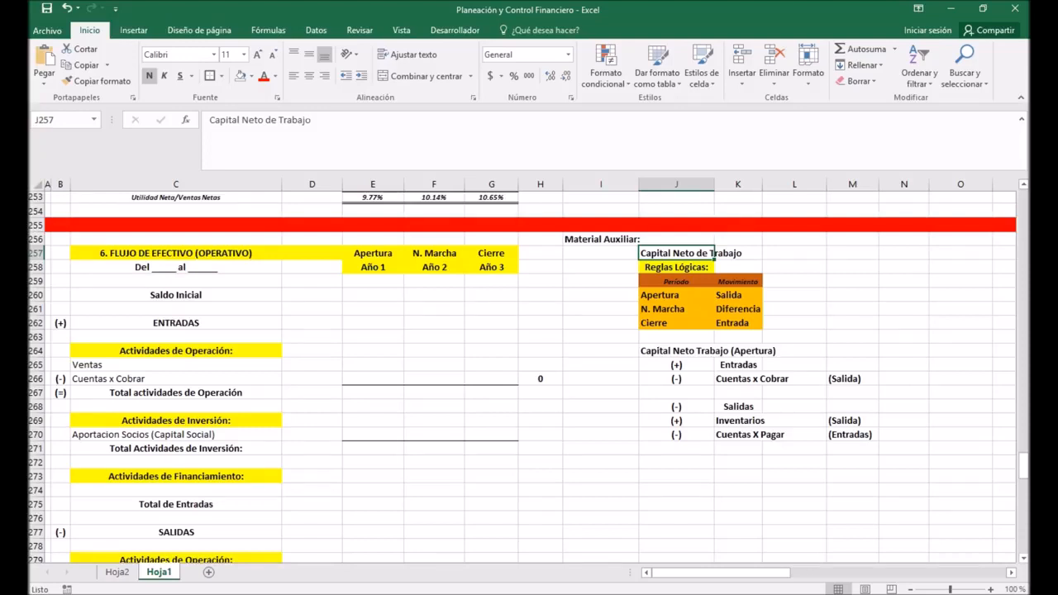
{"action": "left_click", "coordinate": [676, 295]}
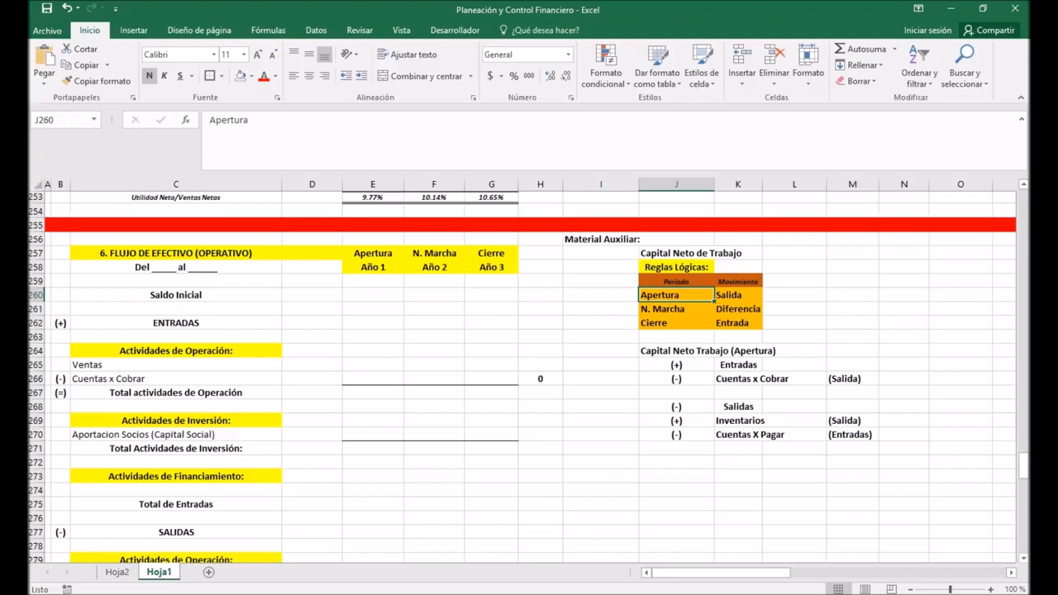
{"action": "left_click", "coordinate": [738, 295]}
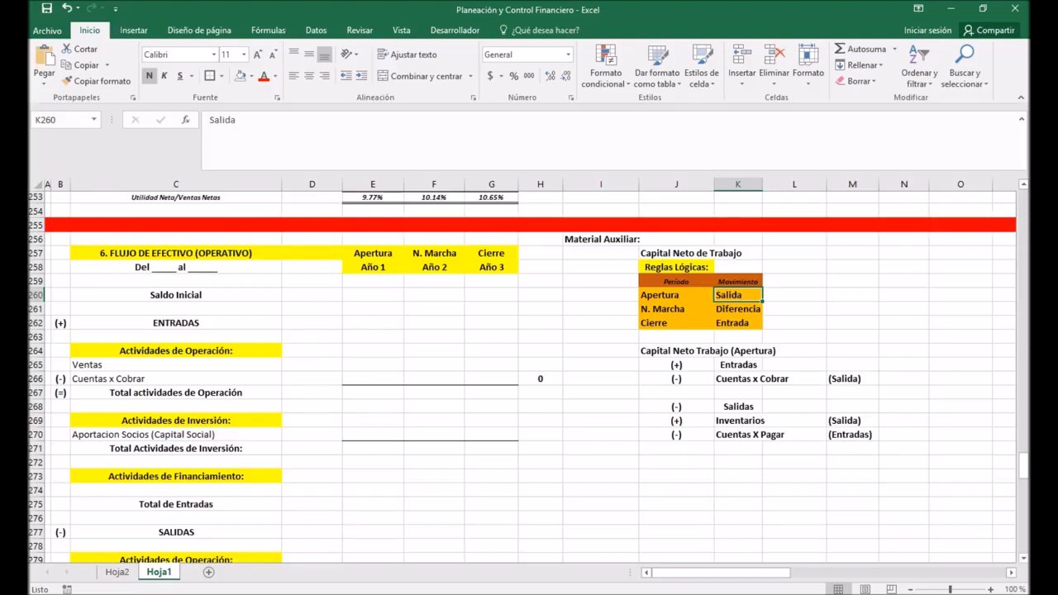
{"action": "left_click", "coordinate": [738, 309]}
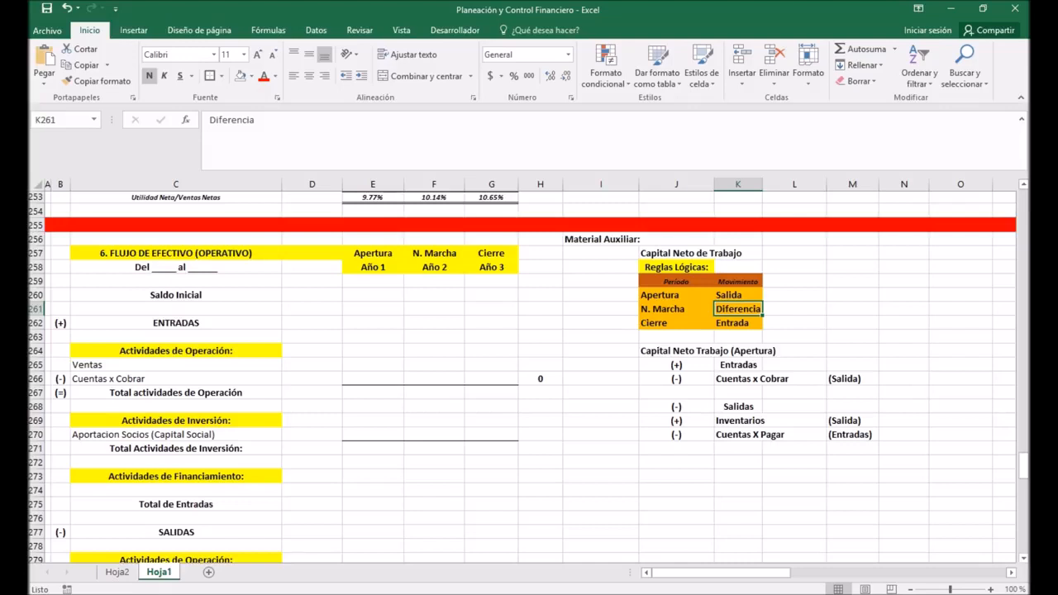
{"action": "key", "text": "Down"}
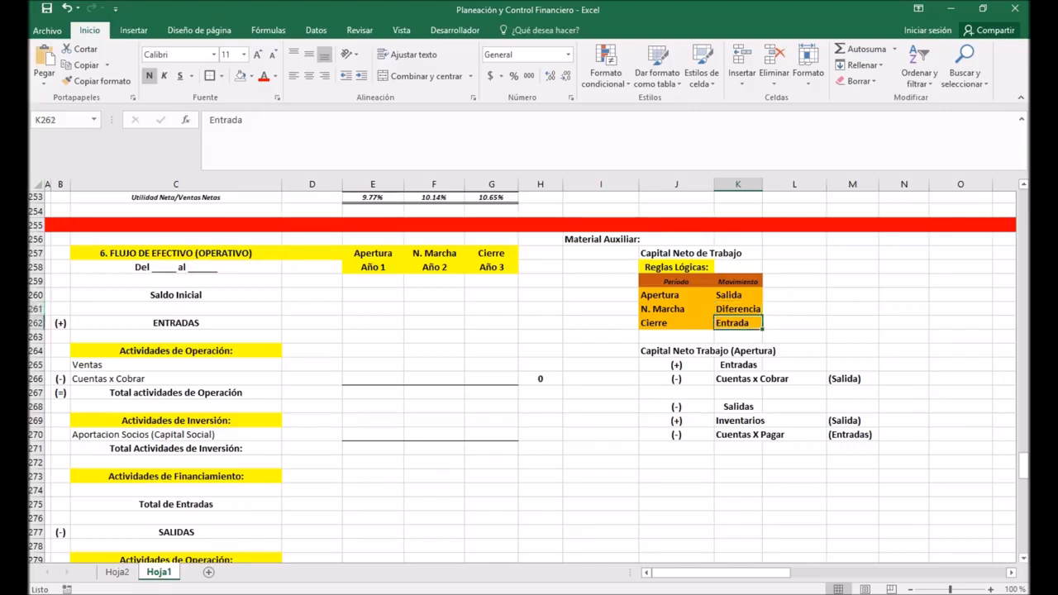
{"action": "left_click_drag", "start_coordinate": [676, 323], "coordinate": [738, 323]}
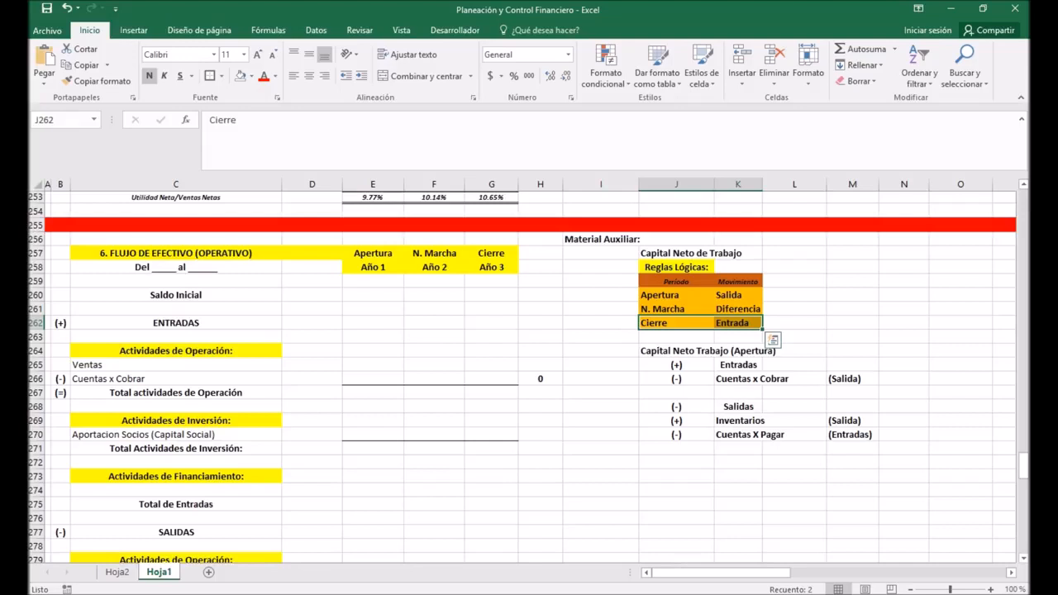
{"action": "left_click", "coordinate": [713, 350]}
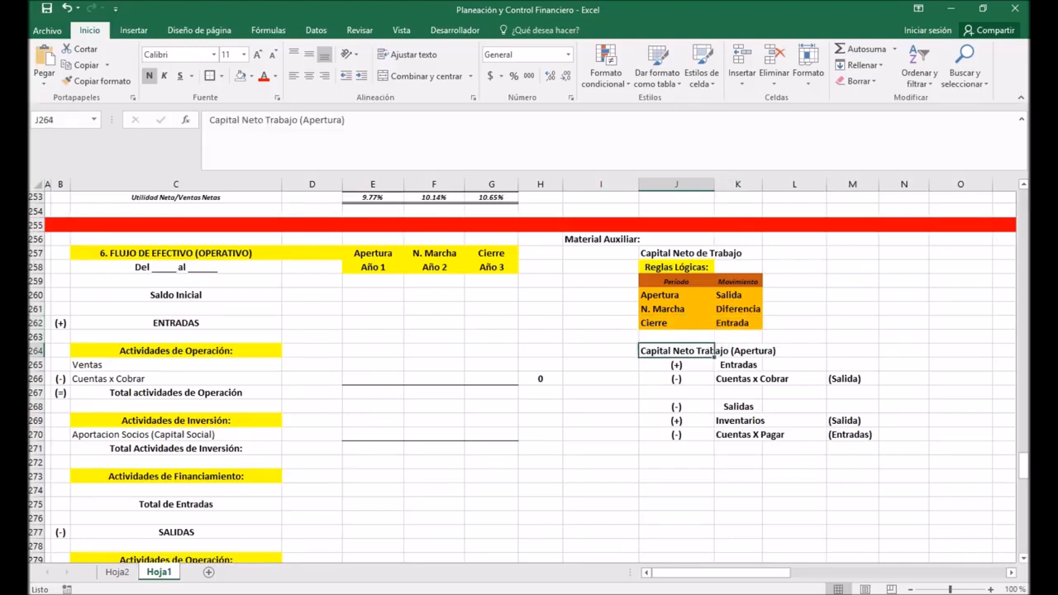
Step: Enter 0 as the Saldo Inicial for Apertura Año 1 in cell E260
{"action": "left_click", "coordinate": [175, 296]}
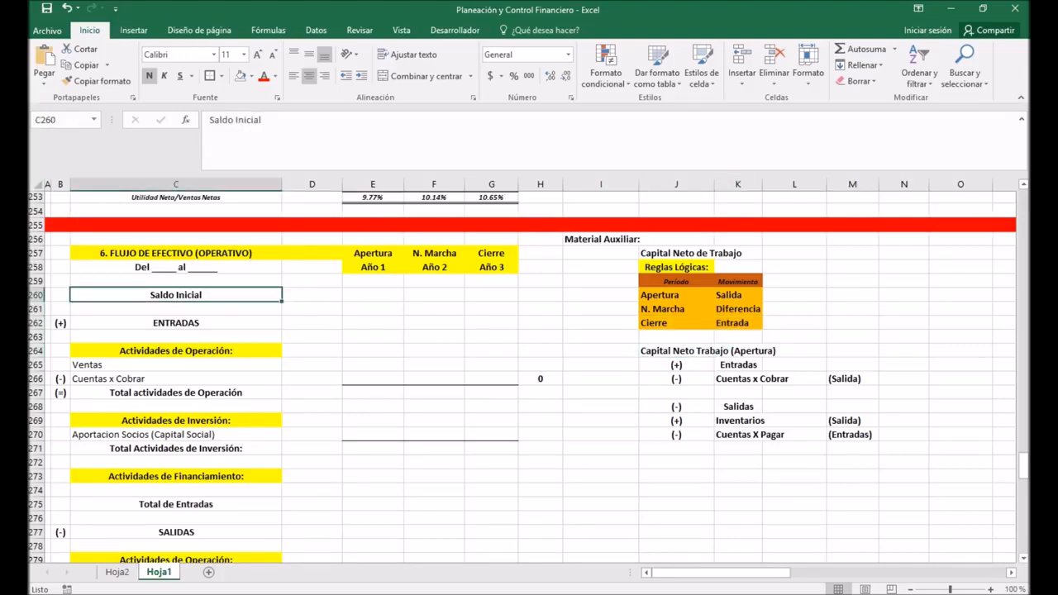
{"action": "left_click", "coordinate": [373, 295]}
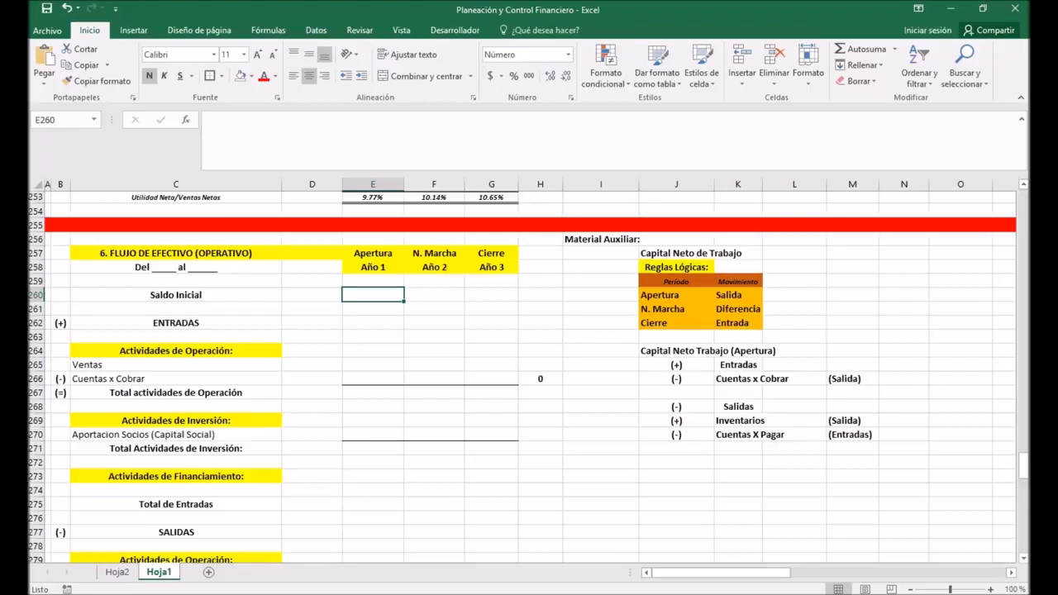
{"action": "type", "text": "0"}
{"action": "key", "text": "Return"}
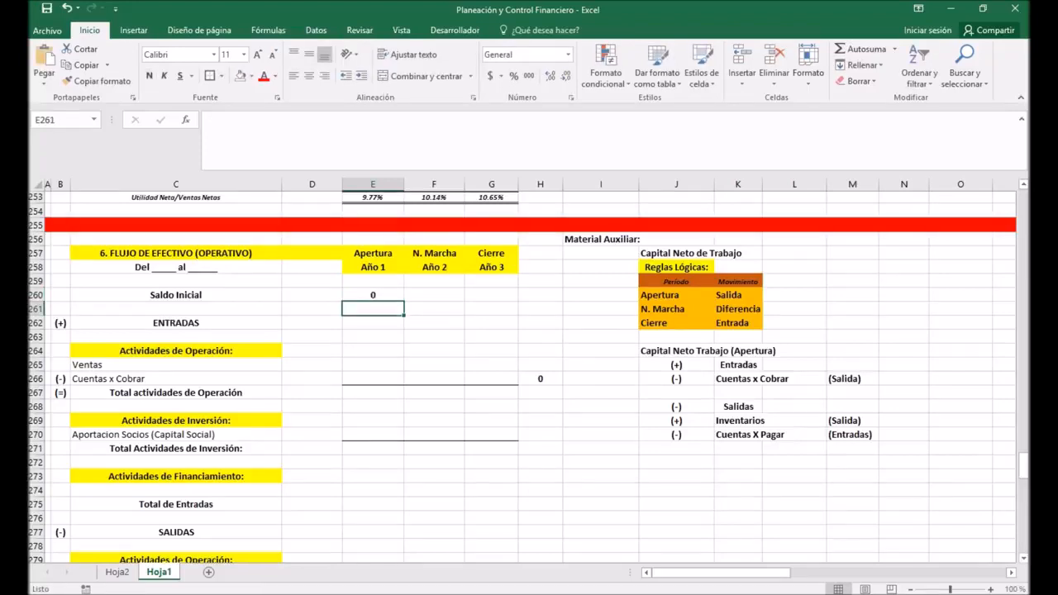
Step: Review the ENTRADAS and SALIDAS structure of the cash flow and the ESTADO DE RESULTADOS figures above it
{"action": "left_click", "coordinate": [176, 323]}
{"action": "scroll", "coordinate": [176, 323], "scroll_direction": "down", "scroll_amount": 2}
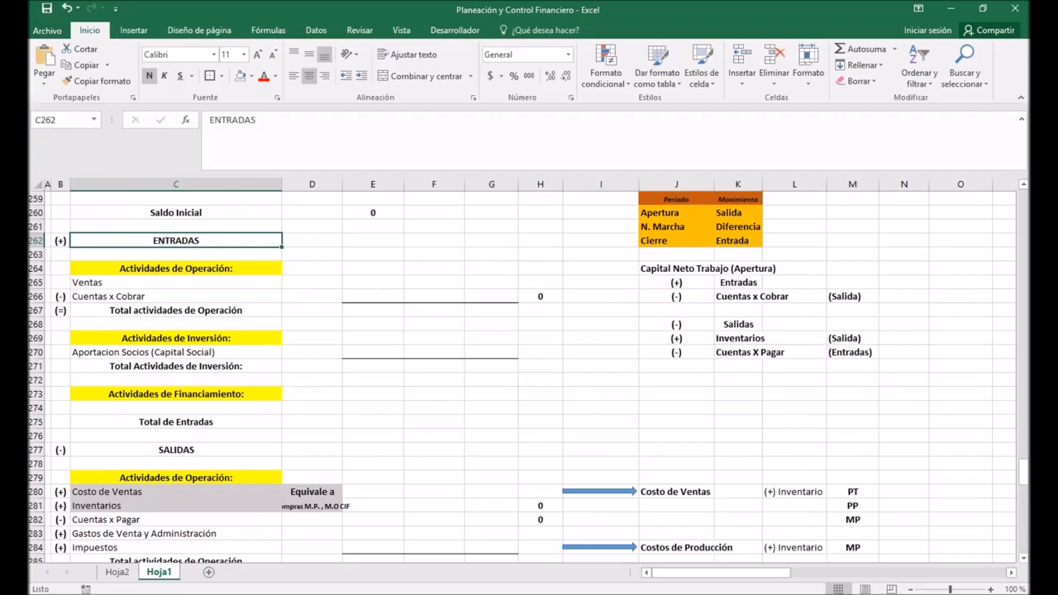
{"action": "scroll", "coordinate": [528, 378], "scroll_direction": "up", "scroll_amount": 1}
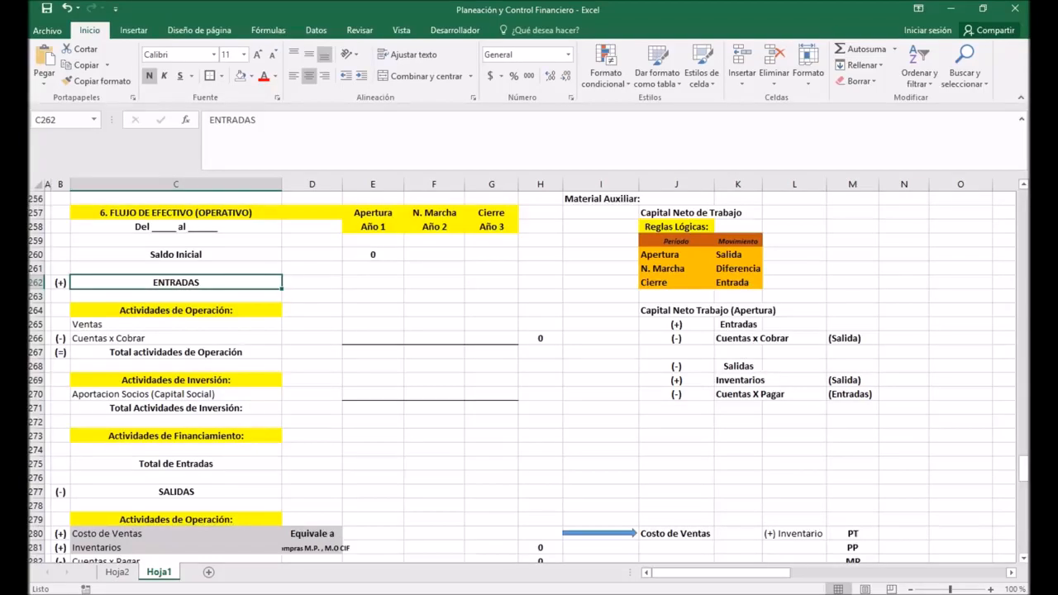
{"action": "scroll", "coordinate": [529, 376], "scroll_direction": "up", "scroll_amount": 10}
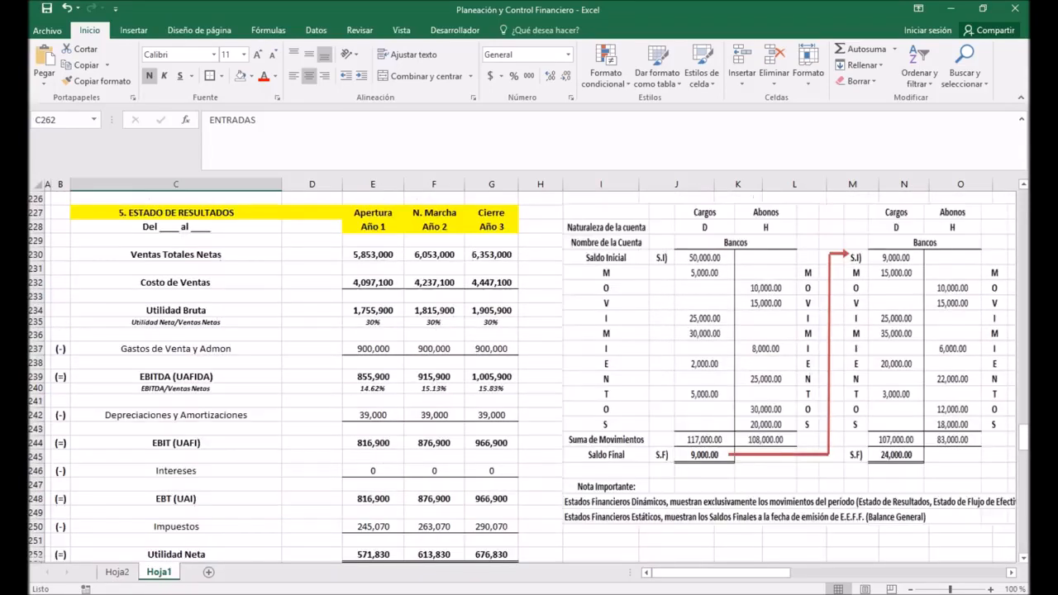
Step: Review the operation, investment and financing activity blocks under ENTRADAS and SALIDAS, along with their plus and minus signs in column B
{"action": "scroll", "coordinate": [529, 377], "scroll_direction": "down", "scroll_amount": 1}
{"action": "scroll", "coordinate": [529, 376], "scroll_direction": "down", "scroll_amount": 10}
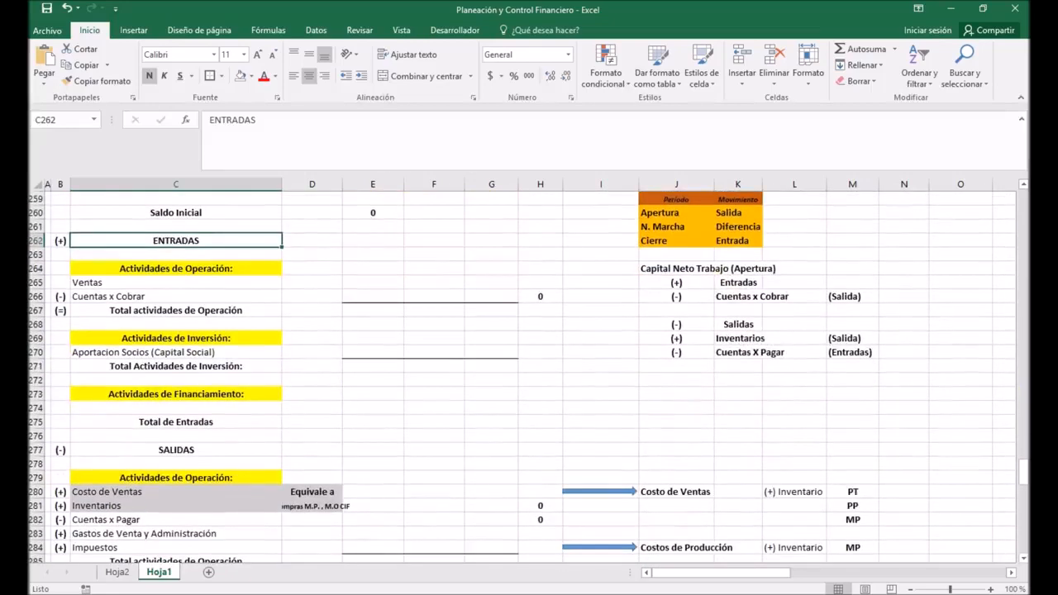
{"action": "left_click", "coordinate": [176, 269]}
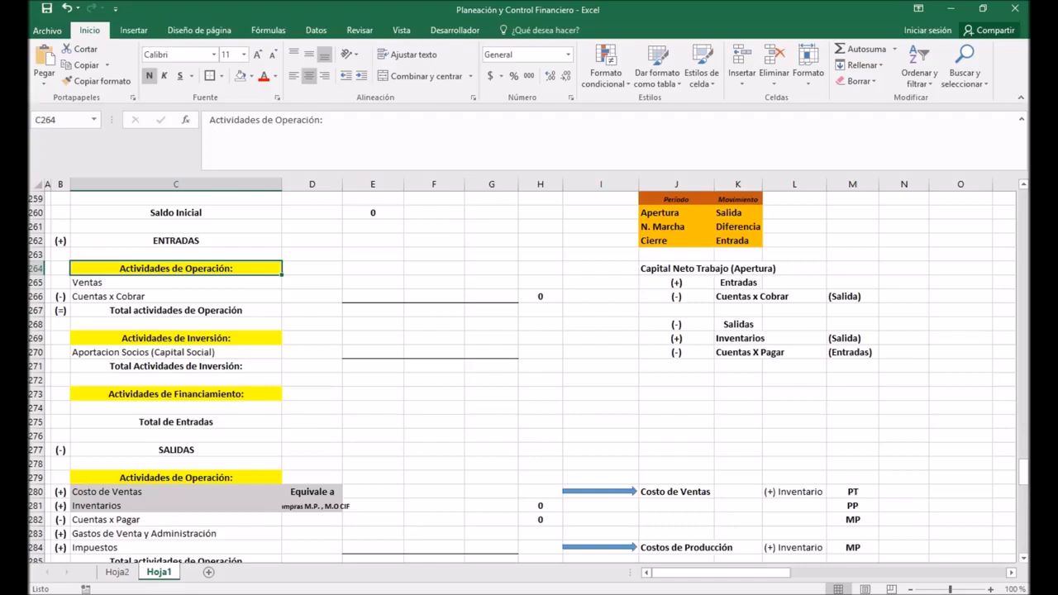
{"action": "left_click", "coordinate": [176, 338]}
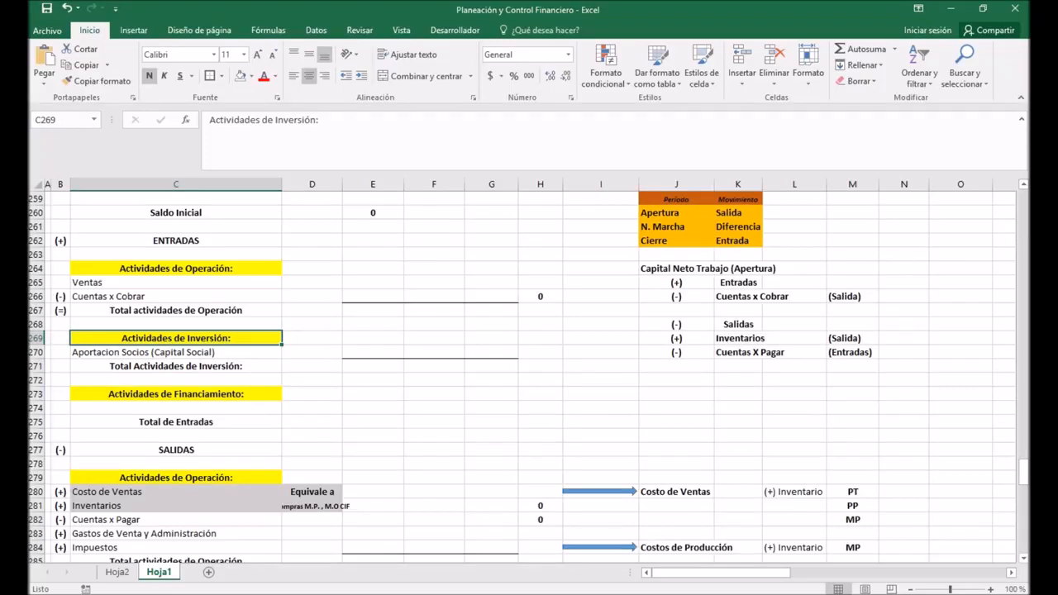
{"action": "scroll", "coordinate": [529, 372], "scroll_direction": "down", "scroll_amount": 1}
{"action": "left_click", "coordinate": [176, 338]}
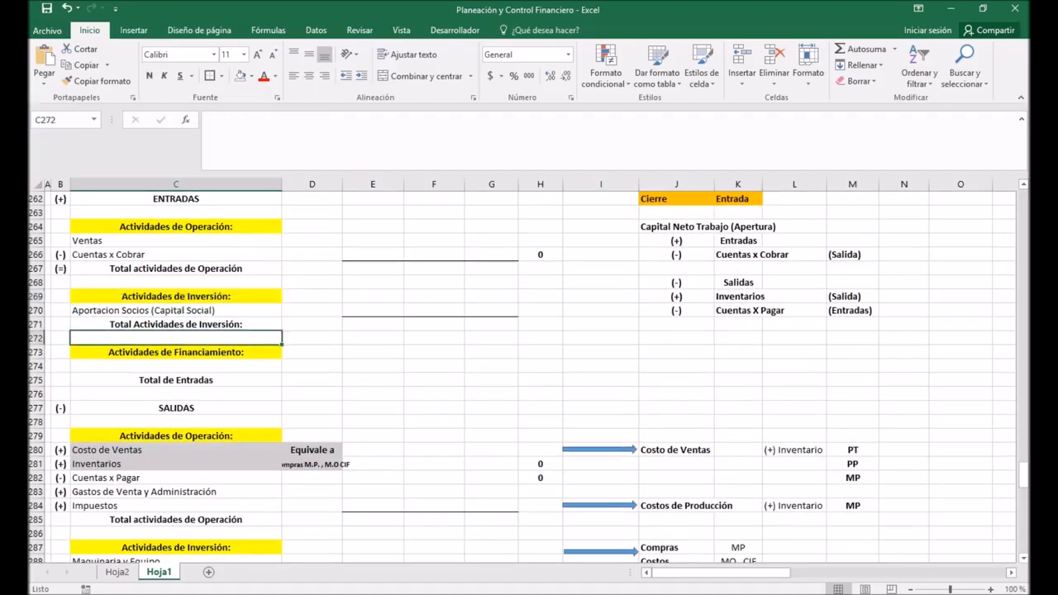
{"action": "left_click", "coordinate": [176, 352]}
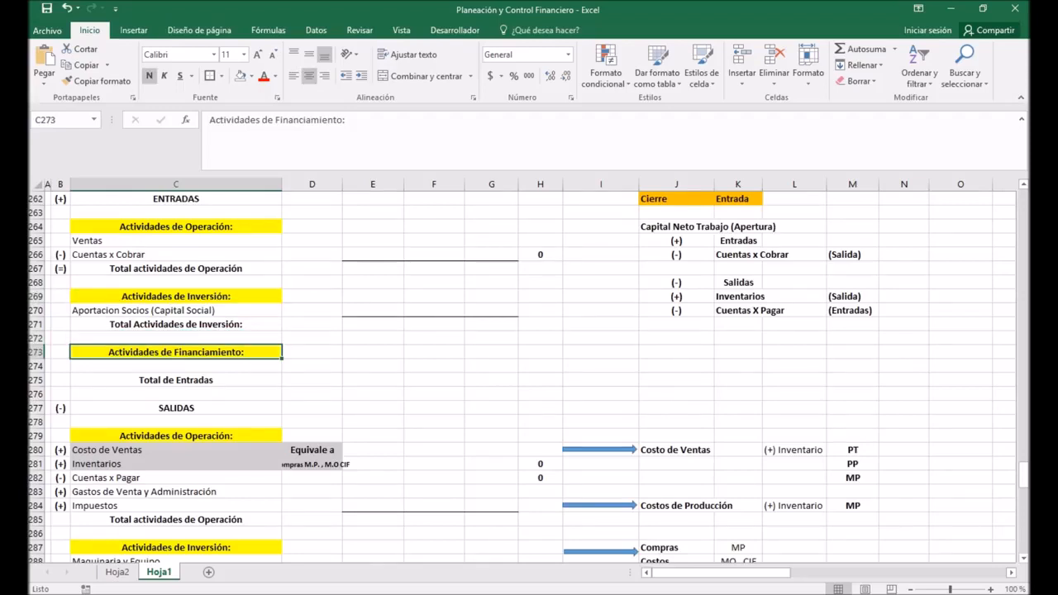
{"action": "scroll", "coordinate": [529, 376], "scroll_direction": "down", "scroll_amount": 2}
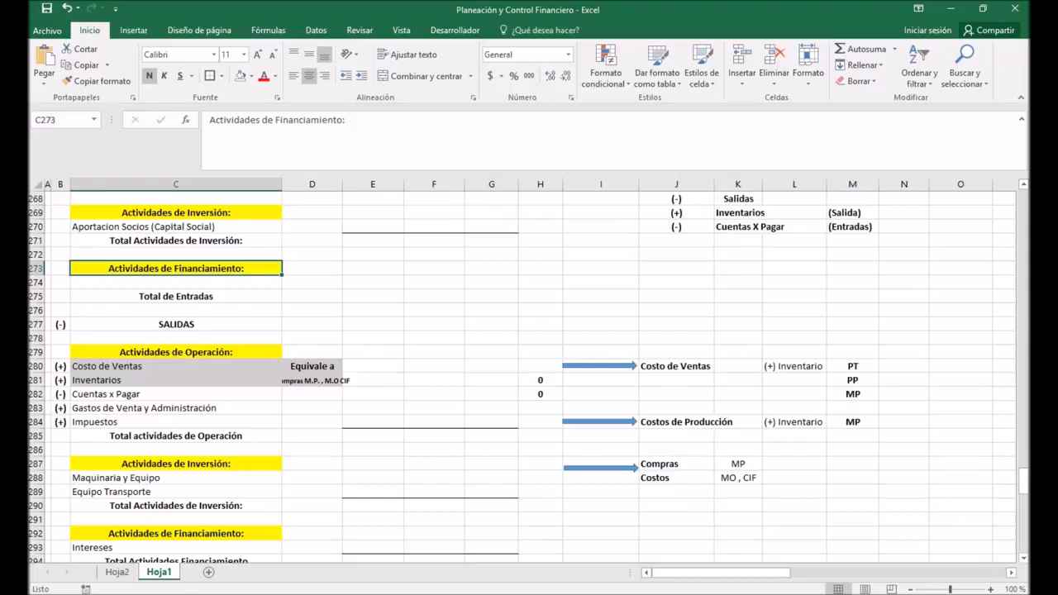
{"action": "scroll", "coordinate": [529, 376], "scroll_direction": "up", "scroll_amount": 3}
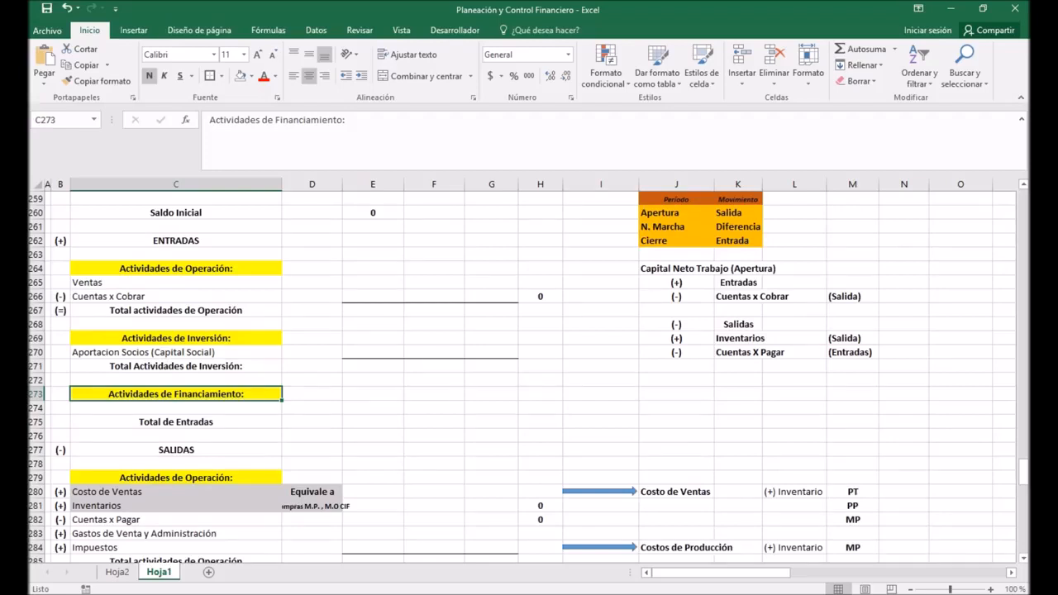
{"action": "left_click_drag", "start_coordinate": [60, 226], "coordinate": [61, 465]}
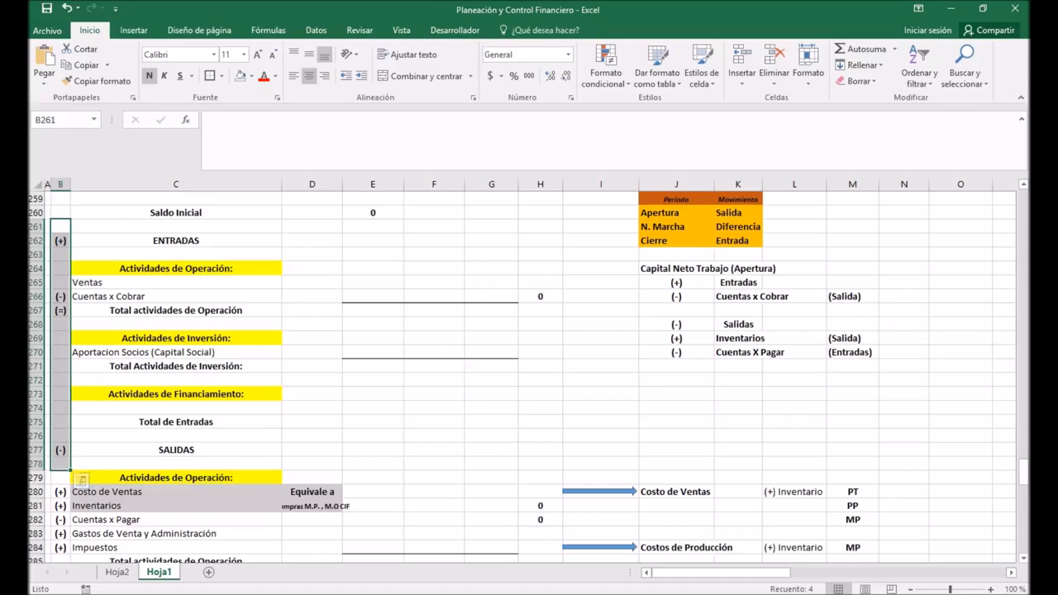
{"action": "scroll", "coordinate": [529, 372], "scroll_direction": "down", "scroll_amount": 2}
{"action": "scroll", "coordinate": [529, 372], "scroll_direction": "down", "scroll_amount": 4}
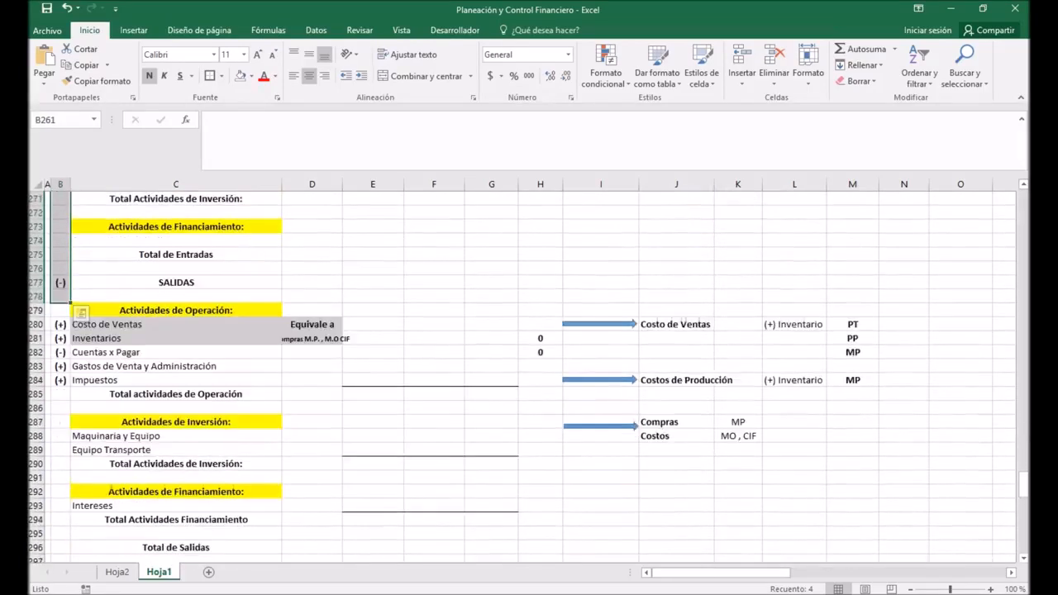
{"action": "scroll", "coordinate": [529, 372], "scroll_direction": "up", "scroll_amount": 2}
{"action": "scroll", "coordinate": [529, 372], "scroll_direction": "up", "scroll_amount": 6}
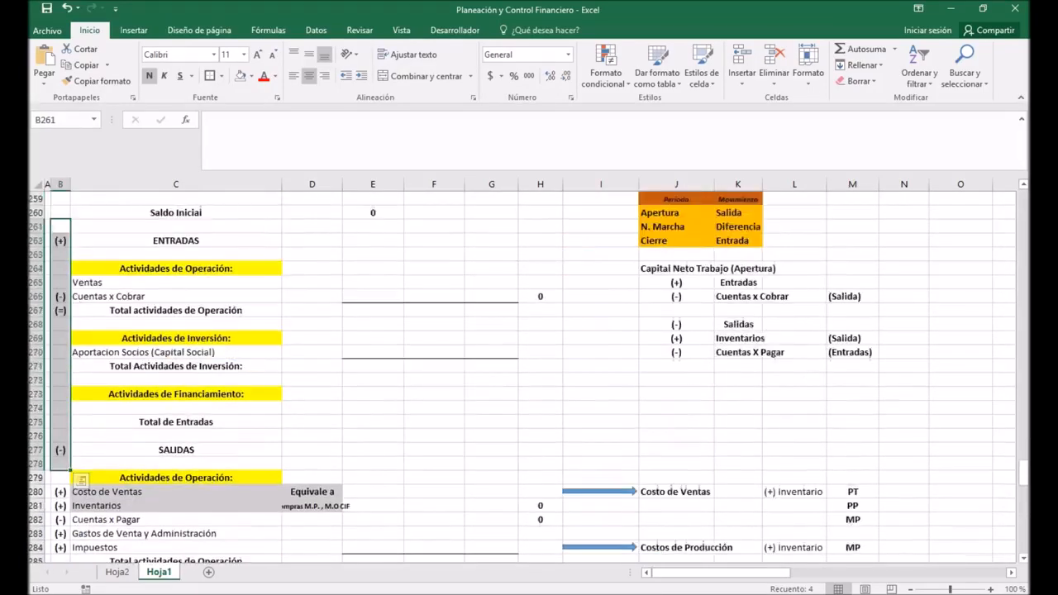
Step: Link Ventas for Apertura Año 1 in cell E265 to Ventas Totales Netas in E230 of the ESTADO DE RESULTADOS
{"action": "left_click", "coordinate": [176, 351]}
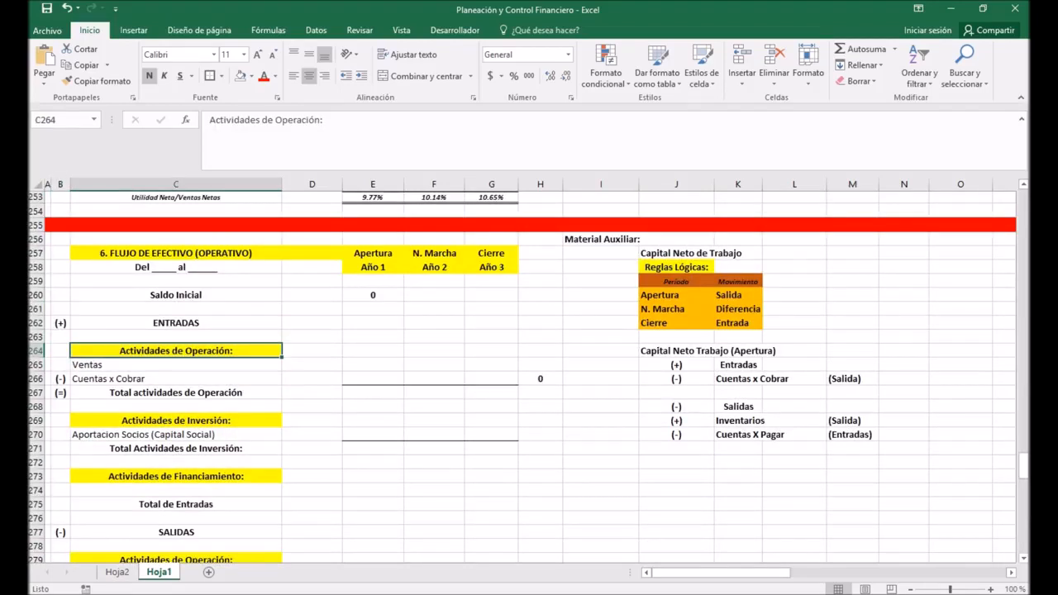
{"action": "left_click", "coordinate": [373, 364]}
{"action": "type", "text": "+"}
{"action": "scroll", "coordinate": [529, 372], "scroll_direction": "up", "scroll_amount": 3}
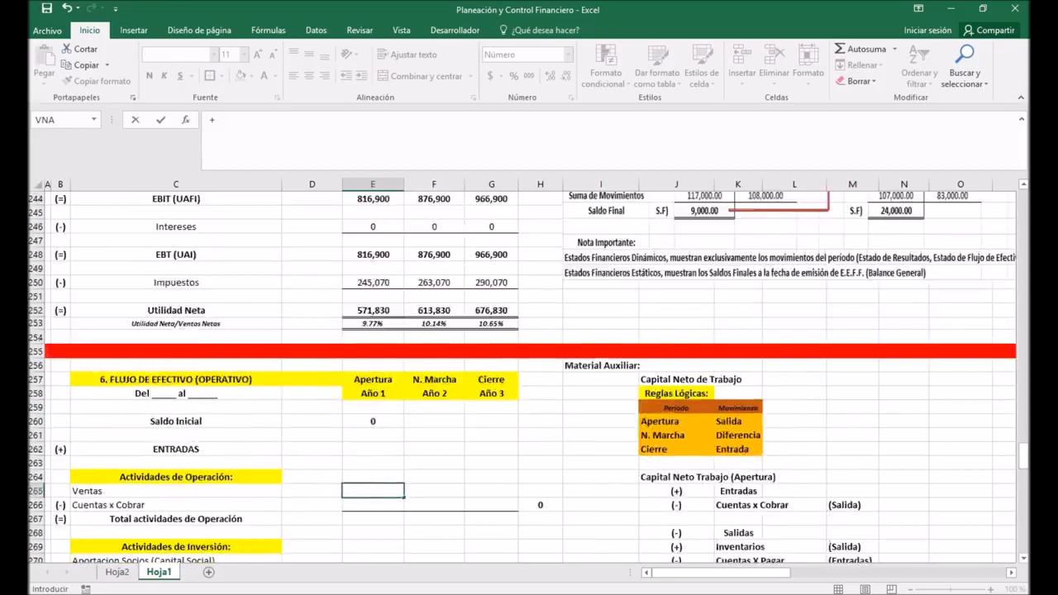
{"action": "scroll", "coordinate": [529, 372], "scroll_direction": "up", "scroll_amount": 8}
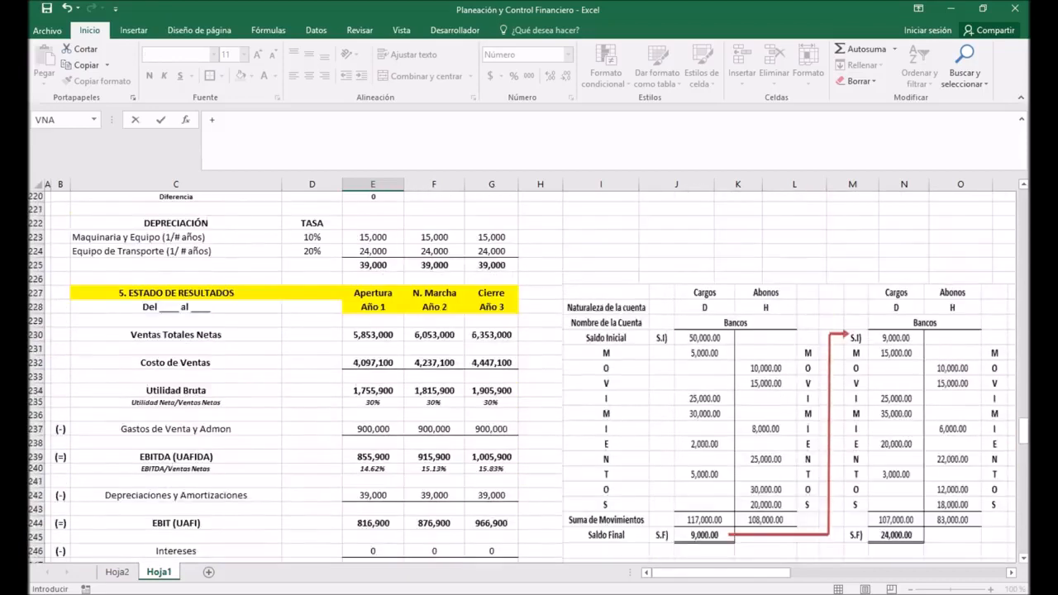
{"action": "scroll", "coordinate": [529, 372], "scroll_direction": "down", "scroll_amount": 1}
{"action": "left_click", "coordinate": [373, 296]}
{"action": "key", "text": "Return"}
{"action": "scroll", "coordinate": [529, 372], "scroll_direction": "down", "scroll_amount": 1}
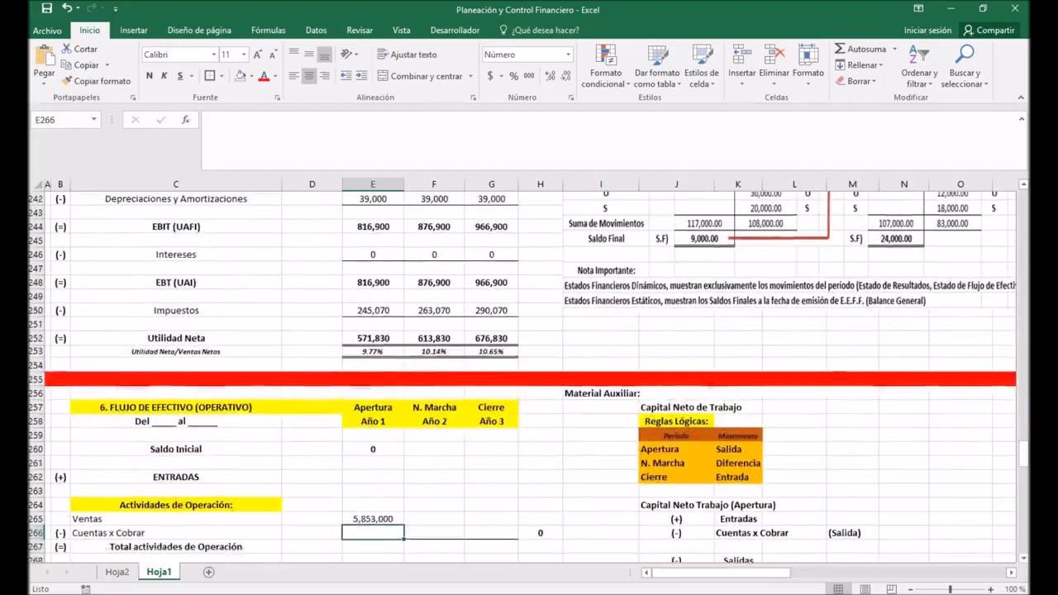
Step: Link Cuentas x Cobrar for Apertura Año 1 in cell E266 to the Cuentas x Cobrar amount in E199 of the CAPITAL de TRABAJO ($) section
{"action": "scroll", "coordinate": [529, 372], "scroll_direction": "down", "scroll_amount": 2}
{"action": "left_click", "coordinate": [176, 352]}
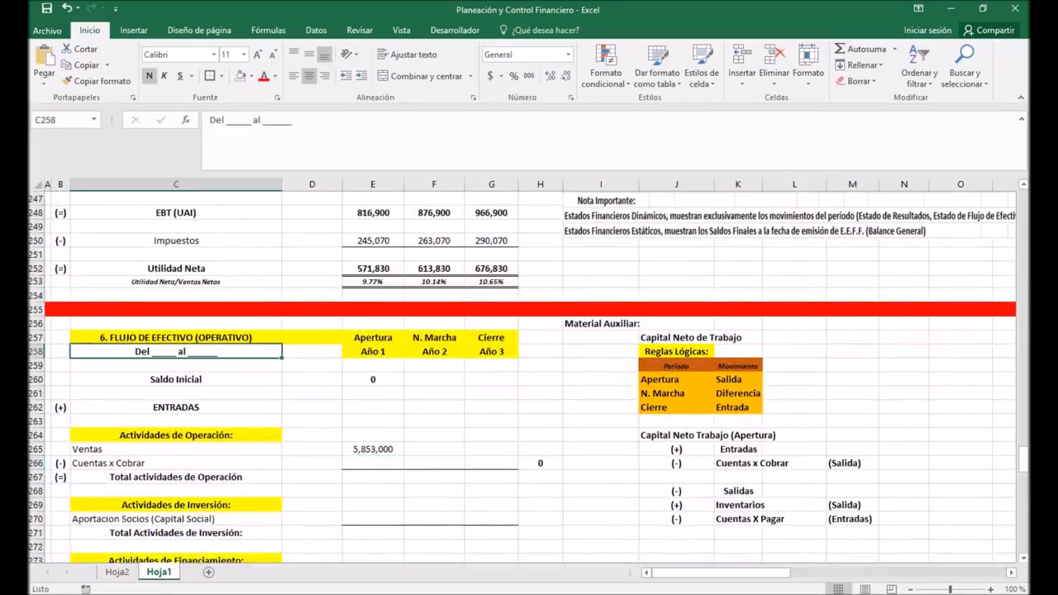
{"action": "scroll", "coordinate": [529, 372], "scroll_direction": "down", "scroll_amount": 2}
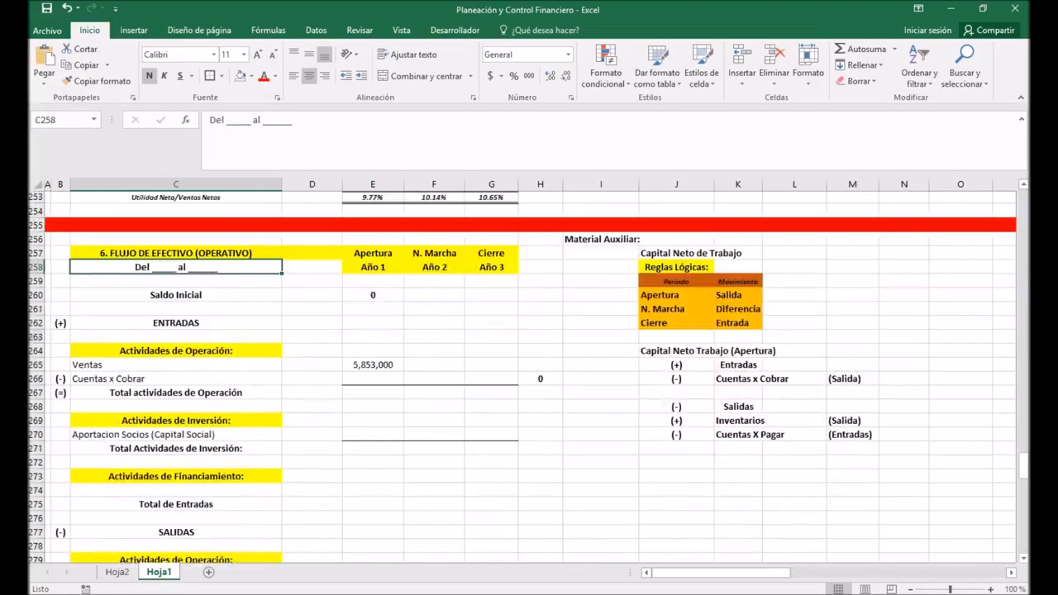
{"action": "left_click", "coordinate": [175, 379]}
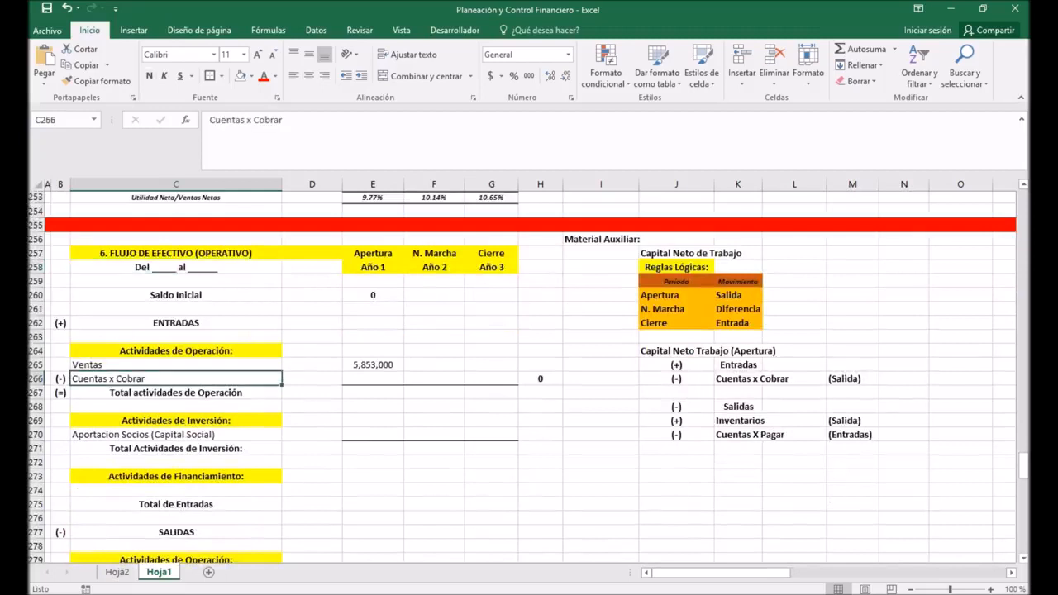
{"action": "left_click", "coordinate": [373, 379]}
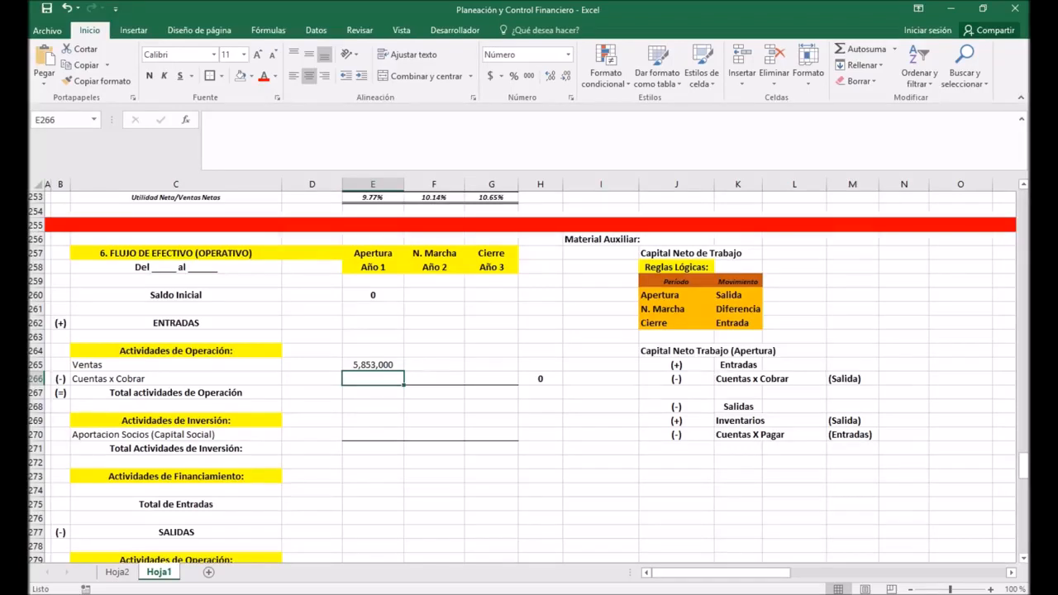
{"action": "left_click", "coordinate": [434, 379]}
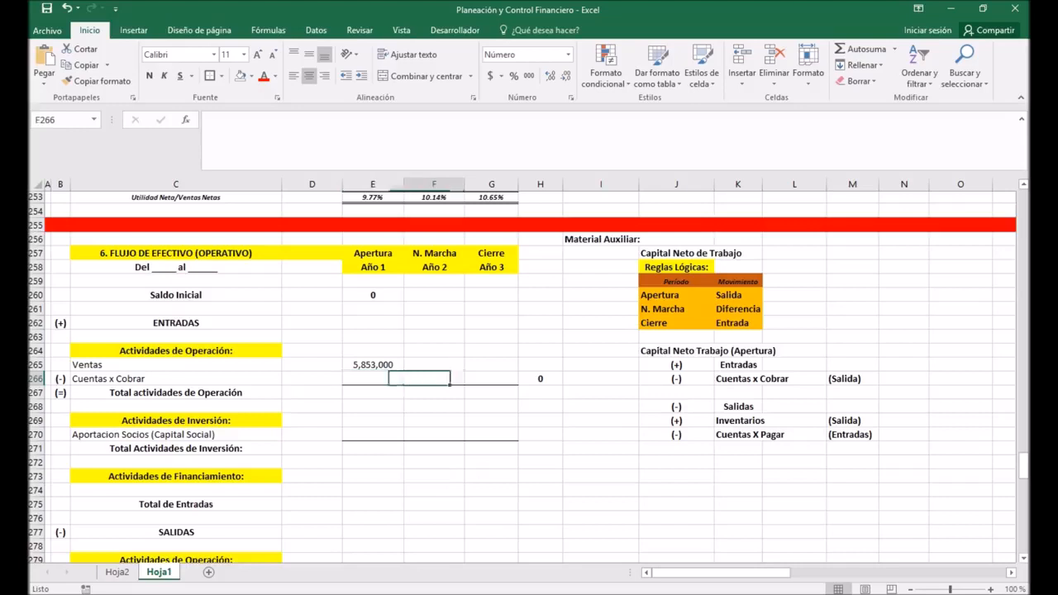
{"action": "left_click", "coordinate": [373, 378]}
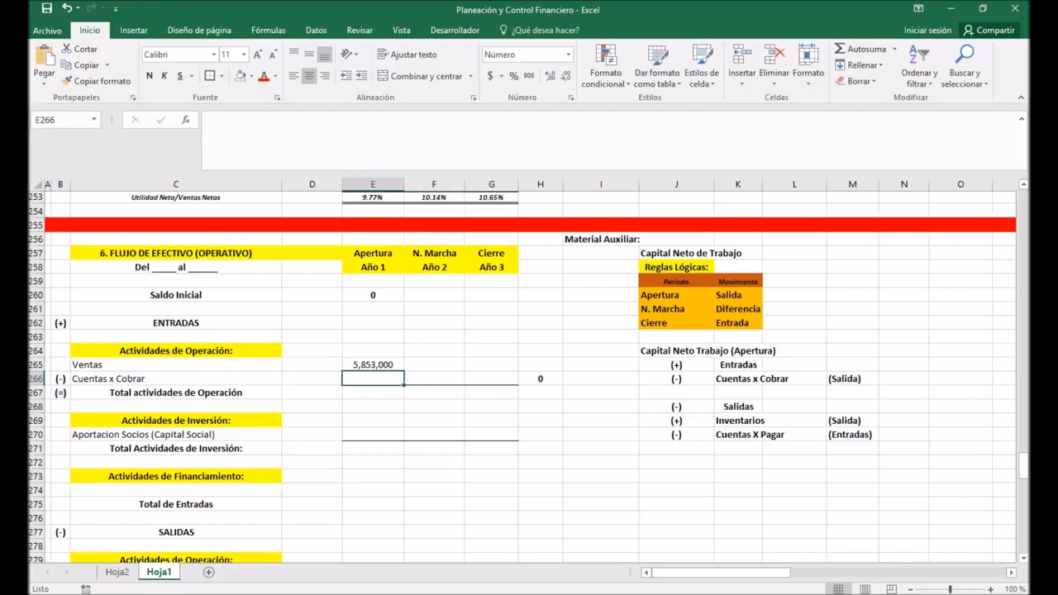
{"action": "type", "text": "+"}
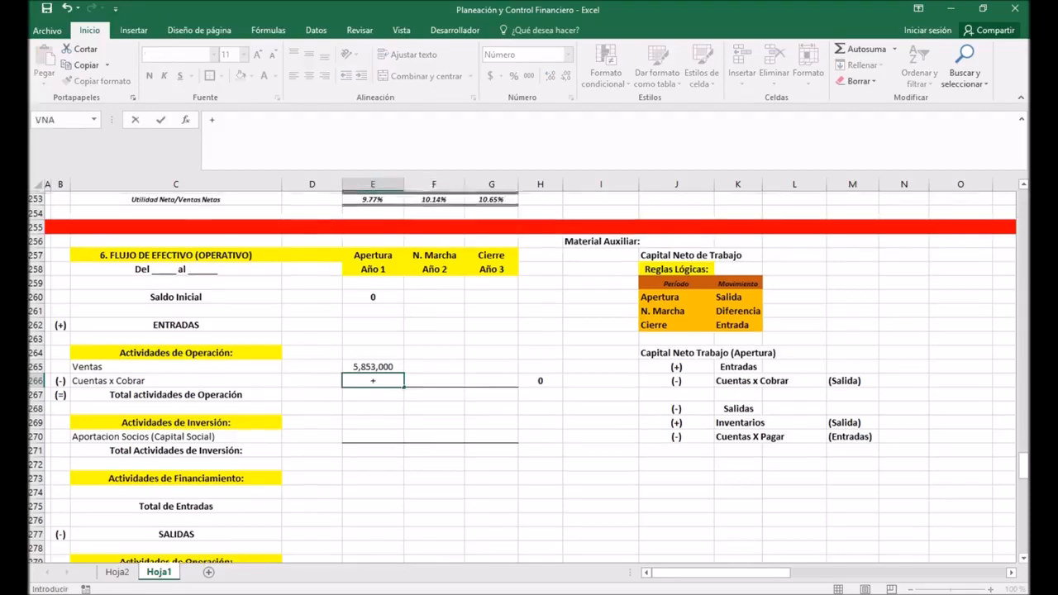
{"action": "scroll", "coordinate": [529, 378], "scroll_direction": "up", "scroll_amount": 7}
{"action": "scroll", "coordinate": [529, 378], "scroll_direction": "up", "scroll_amount": 9}
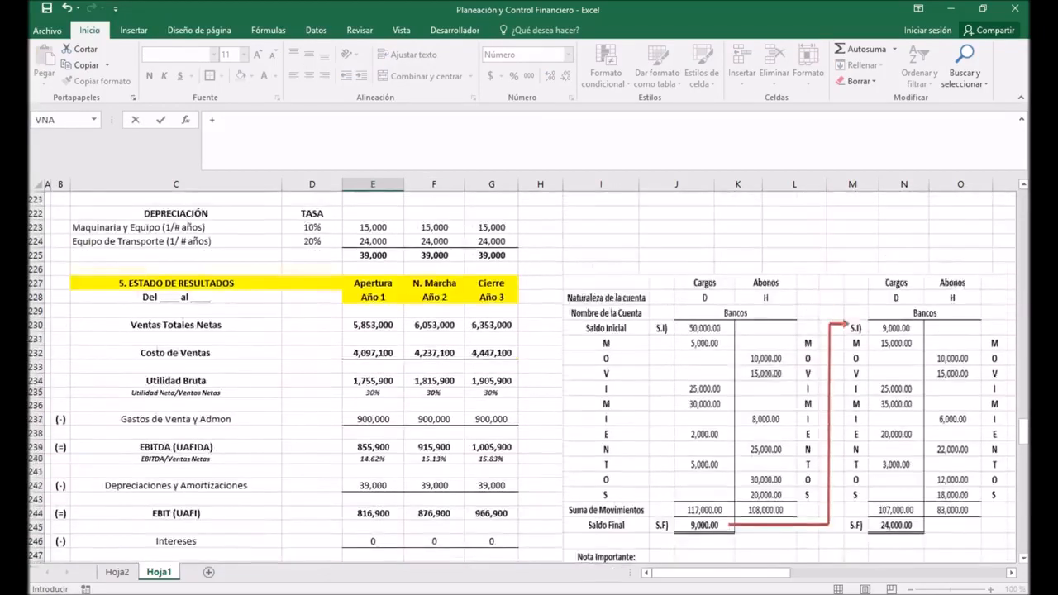
{"action": "scroll", "coordinate": [529, 378], "scroll_direction": "up", "scroll_amount": 7}
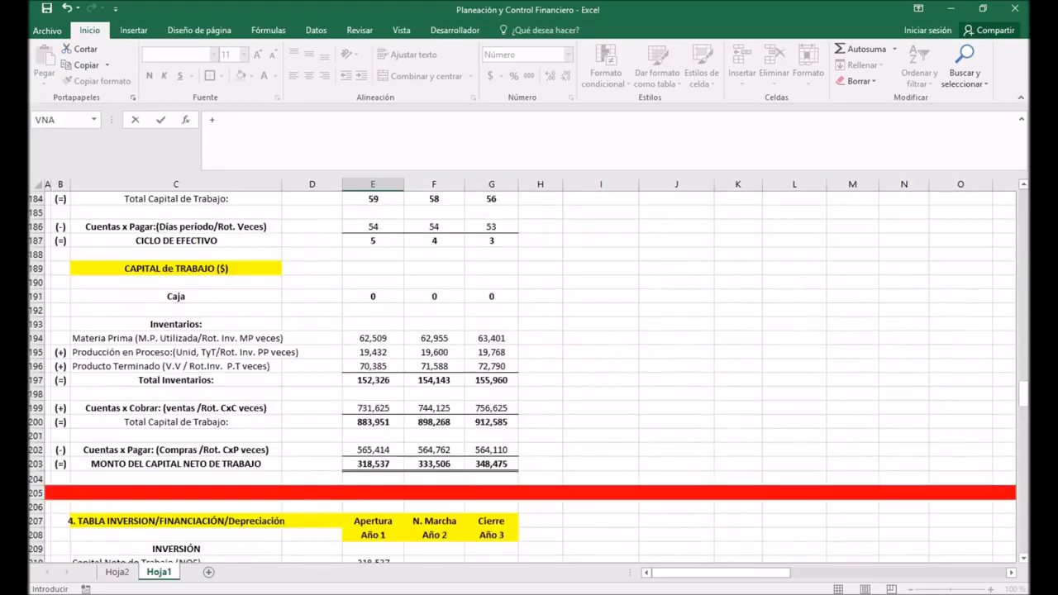
{"action": "scroll", "coordinate": [529, 378], "scroll_direction": "down", "scroll_amount": 1}
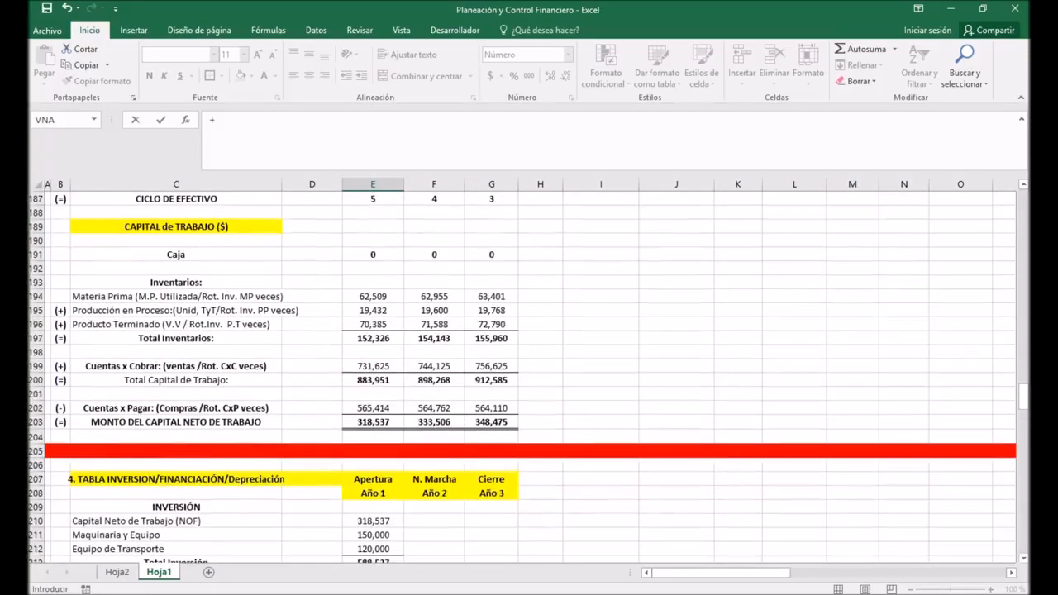
{"action": "left_click", "coordinate": [372, 365]}
{"action": "key", "text": "Return"}
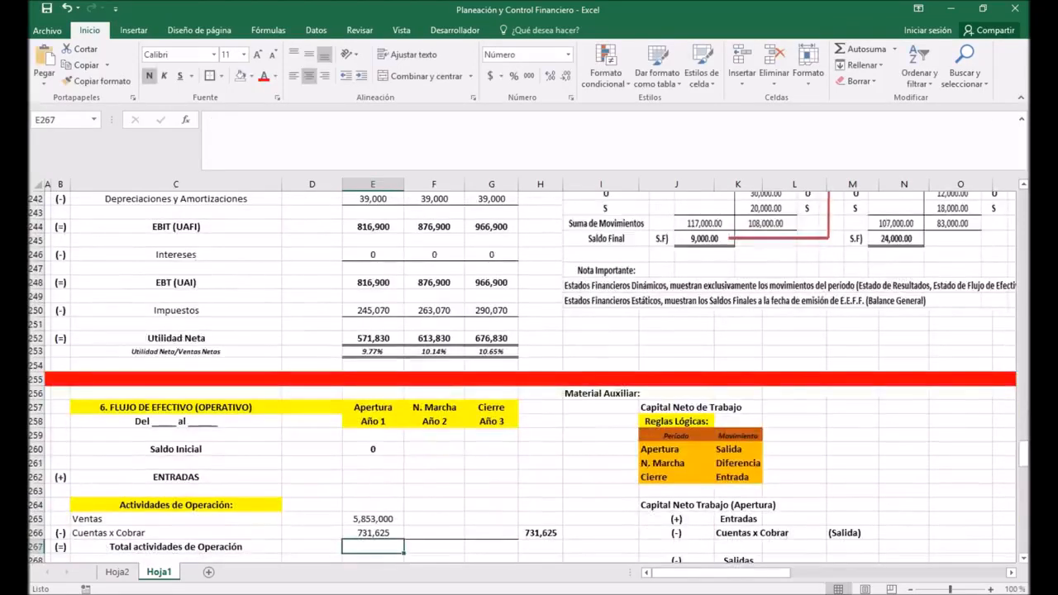
Step: Calculate Total actividades de Operación for Año 1 in cell E267 as Ventas minus Cuentas x Cobrar with the formula +E265-E266
{"action": "scroll", "coordinate": [529, 378], "scroll_direction": "down", "scroll_amount": 2}
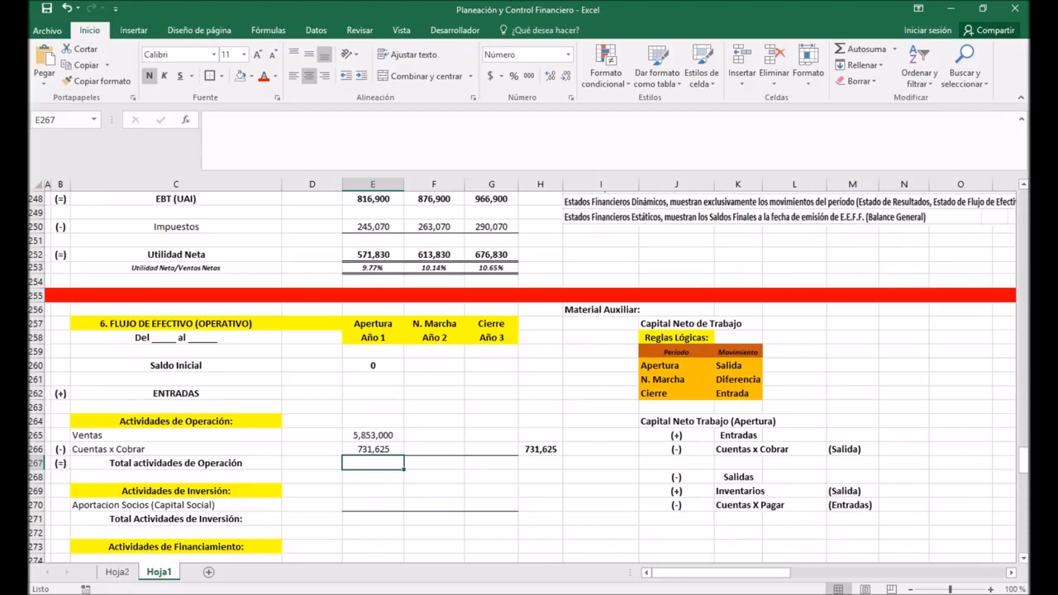
{"action": "scroll", "coordinate": [529, 378], "scroll_direction": "down", "scroll_amount": 2}
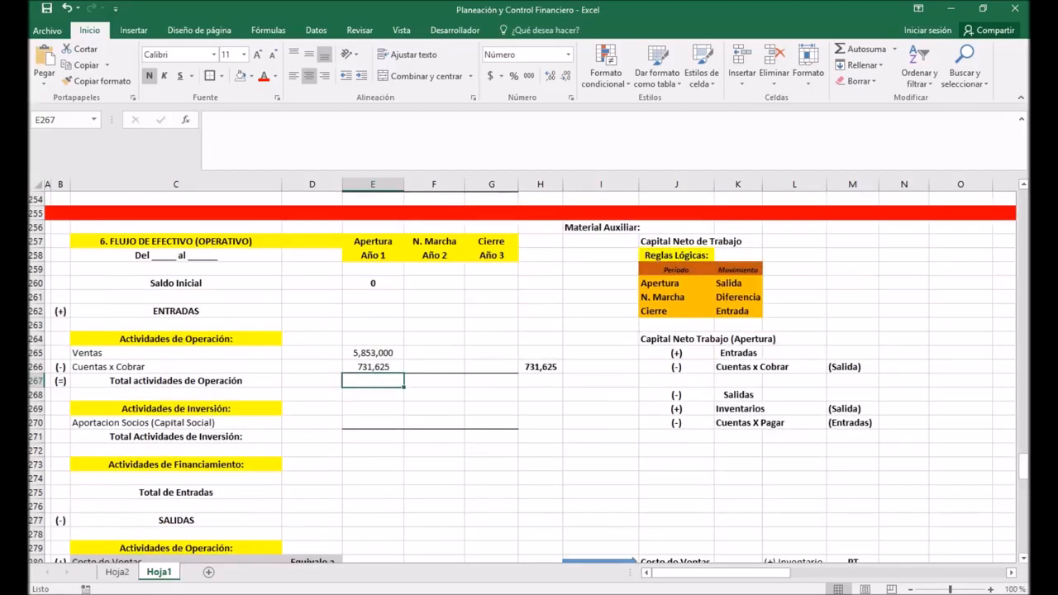
{"action": "type", "text": "+"}
{"action": "left_click", "coordinate": [373, 353]}
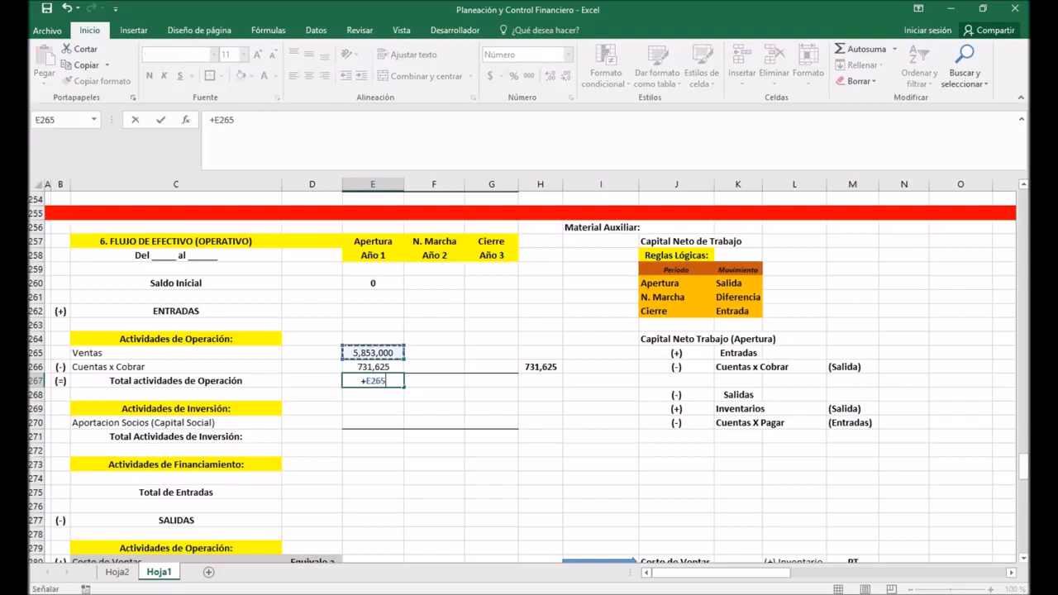
{"action": "type", "text": "-"}
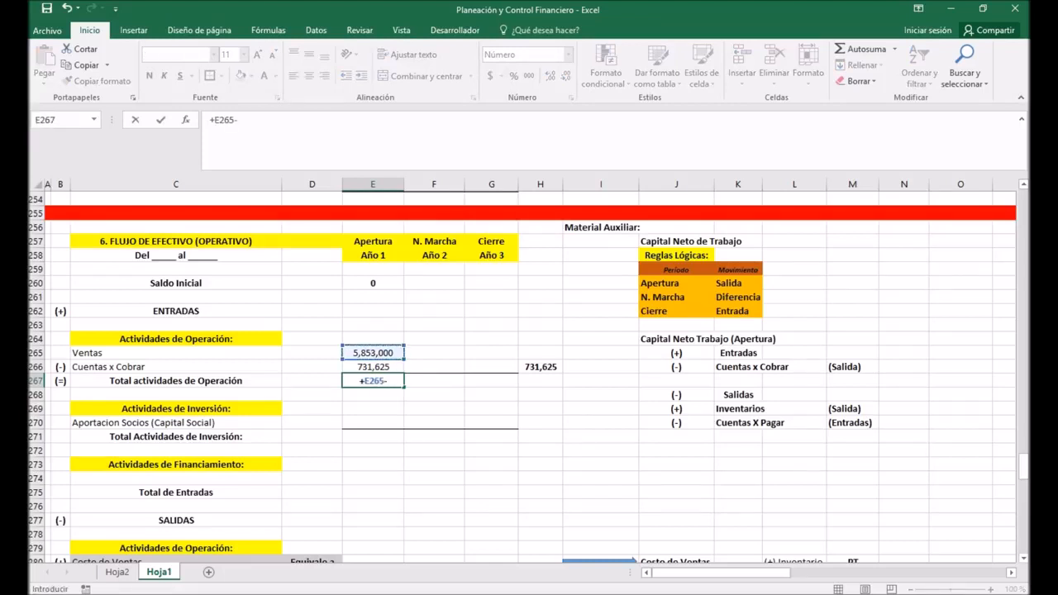
{"action": "key", "text": "Up"}
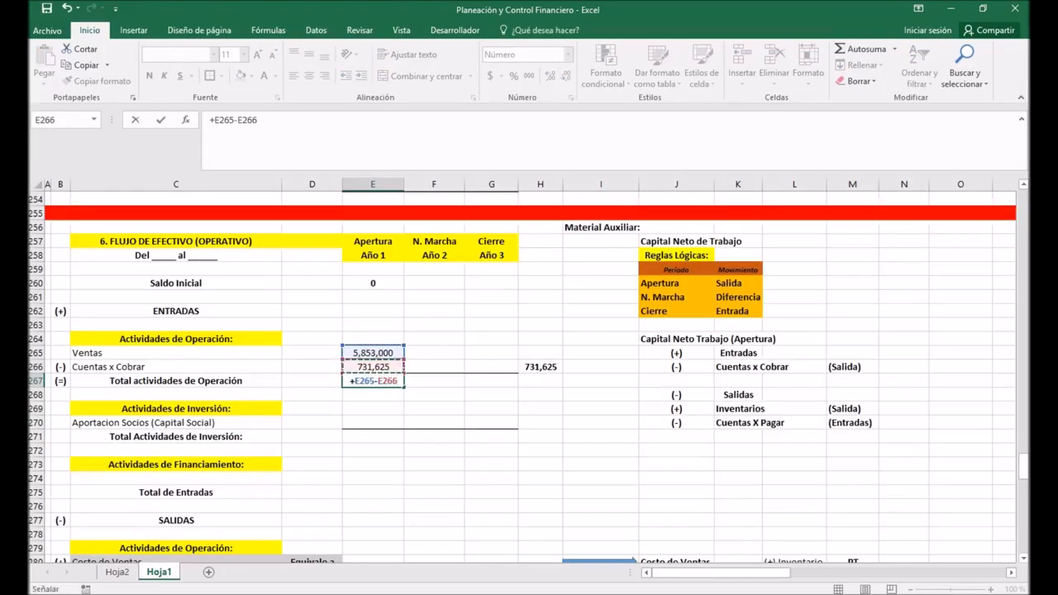
{"action": "key", "text": "Return"}
Step: Check the Año 1 Ventas, Cuentas x Cobrar and Total actividades de Operación entries and their formulas under ENTRADAS
{"action": "left_click_drag", "start_coordinate": [124, 353], "coordinate": [389, 370]}
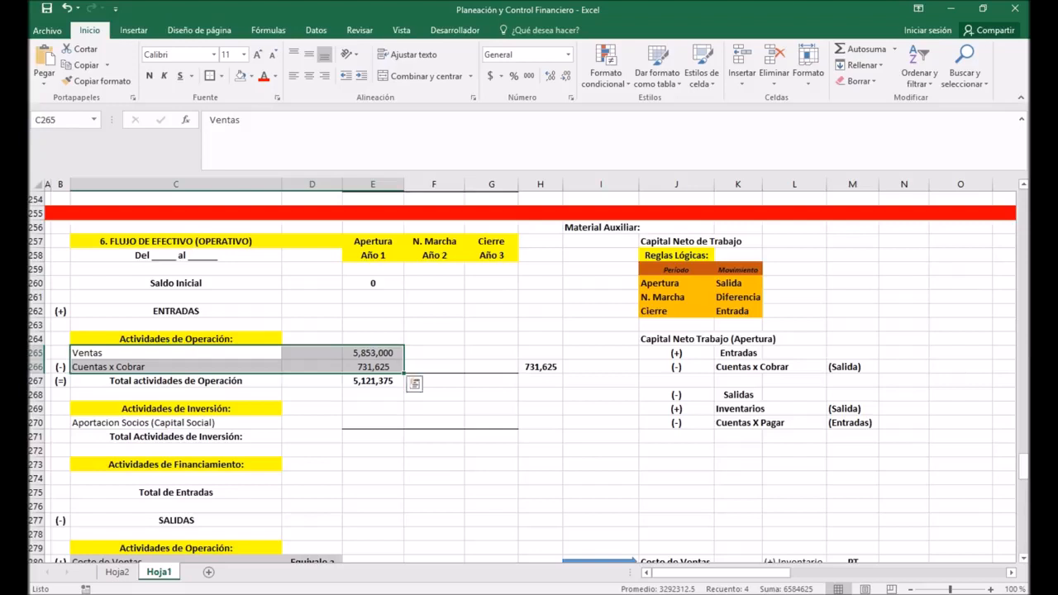
{"action": "left_click", "coordinate": [372, 353]}
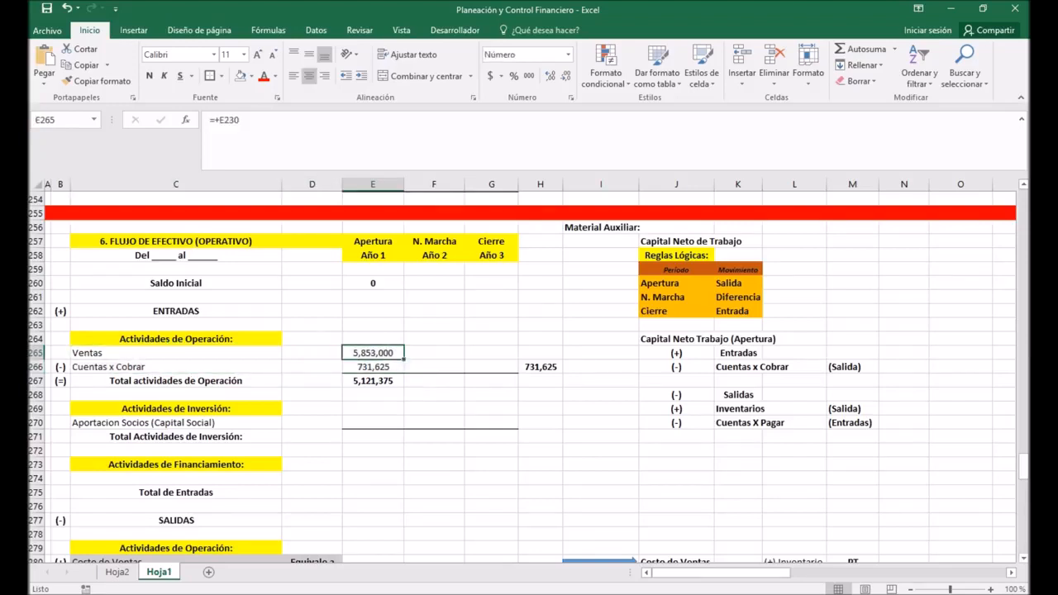
{"action": "left_click", "coordinate": [373, 367]}
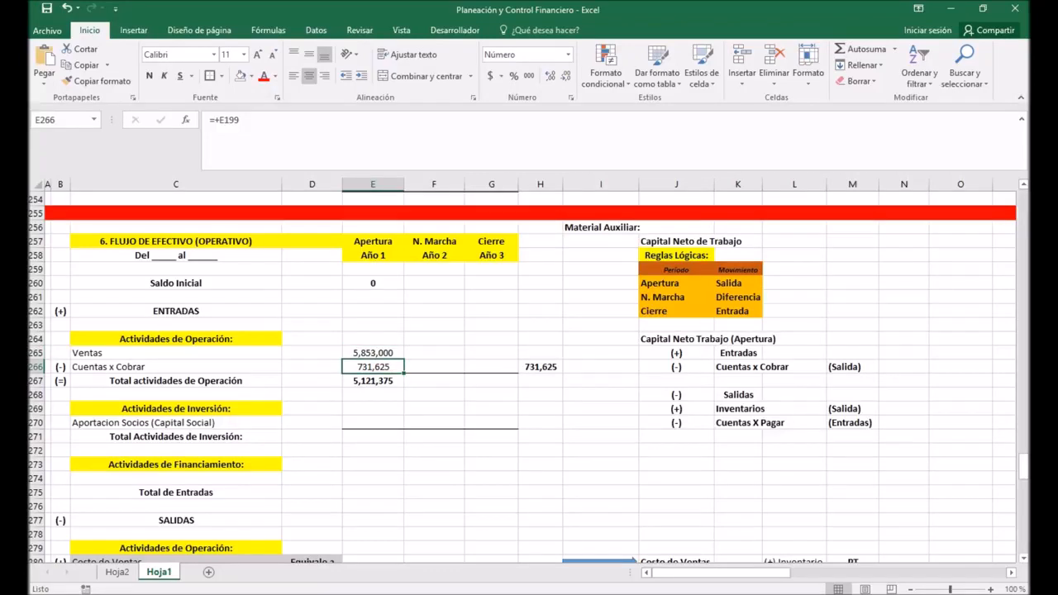
{"action": "left_click", "coordinate": [372, 381]}
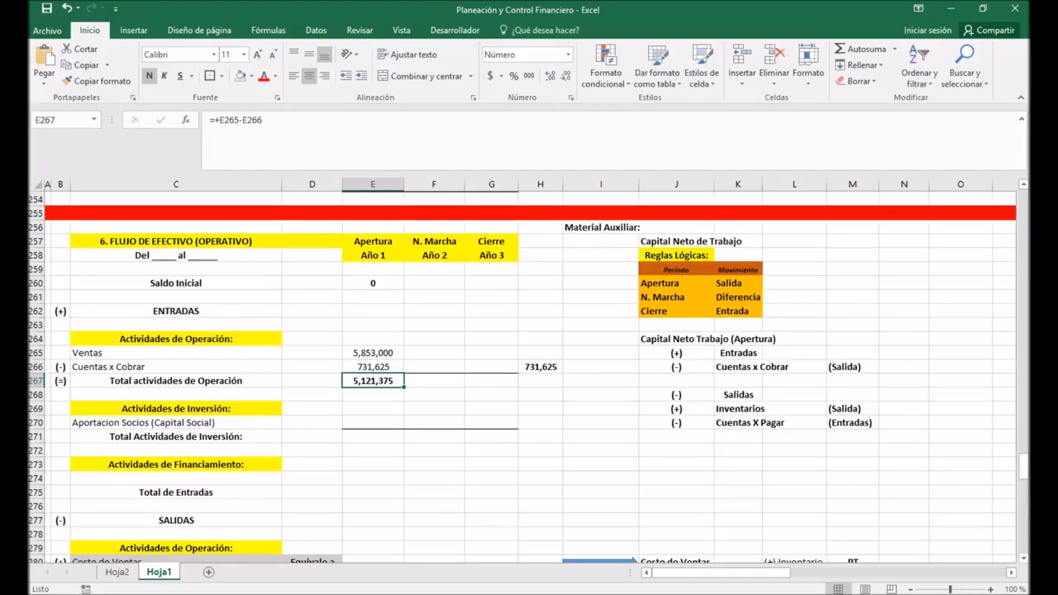
{"action": "scroll", "coordinate": [529, 372], "scroll_direction": "down", "scroll_amount": 1}
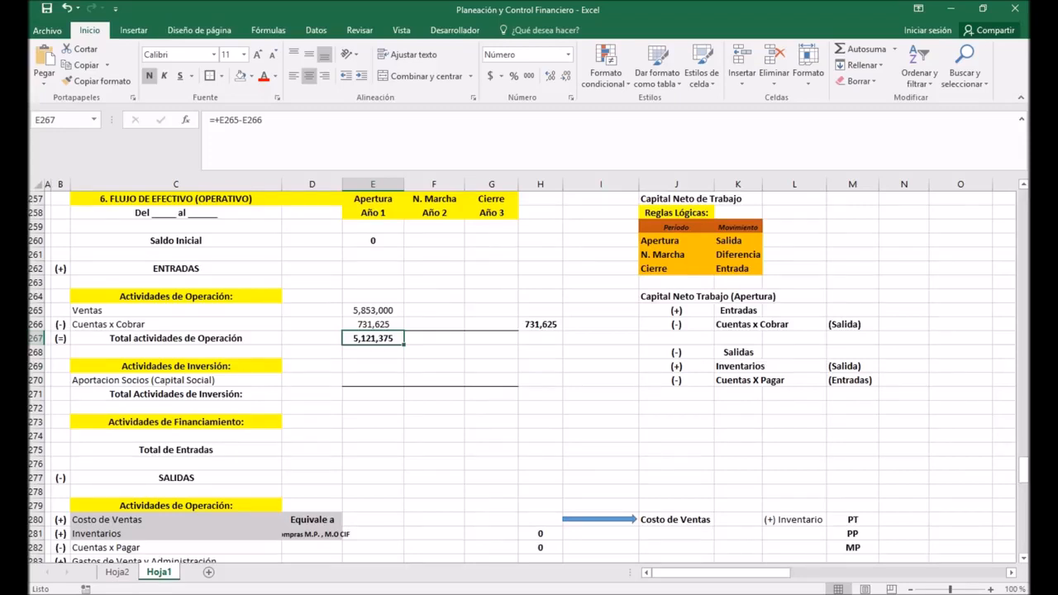
Step: Move the label Aportacion Socios (Capital Social) from C270 to C274, under Actividades de Financiamiento
{"action": "scroll", "coordinate": [521, 377], "scroll_direction": "down", "scroll_amount": 1}
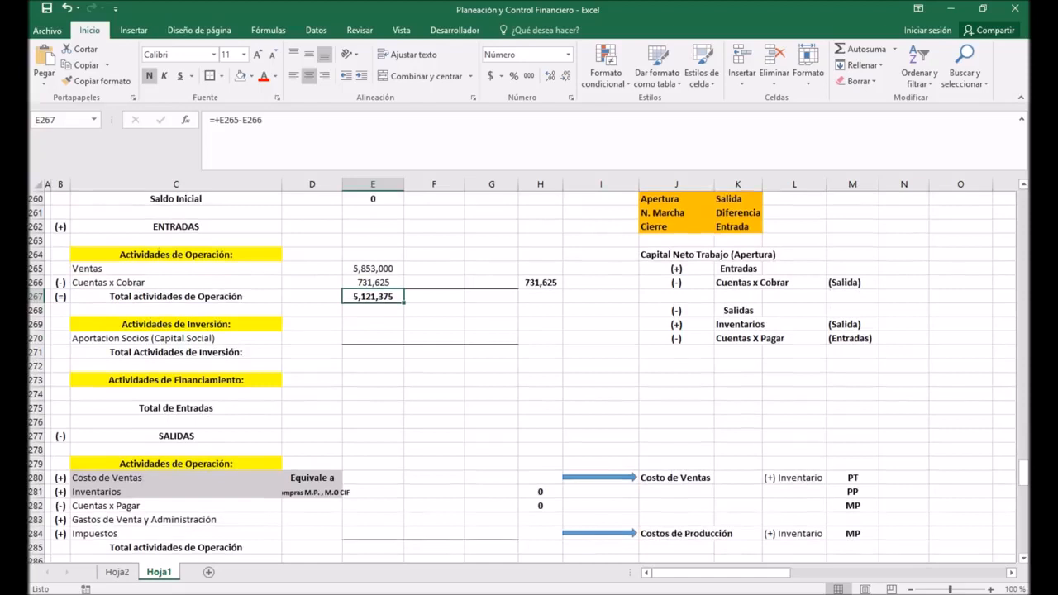
{"action": "left_click", "coordinate": [177, 338]}
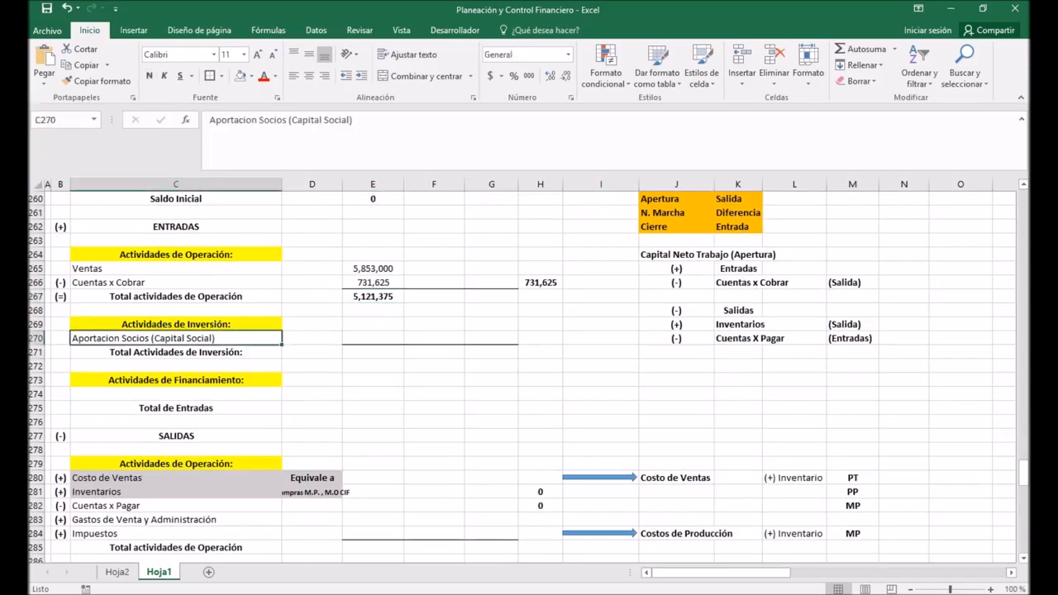
{"action": "key", "text": "ctrl+x"}
{"action": "left_click", "coordinate": [176, 394]}
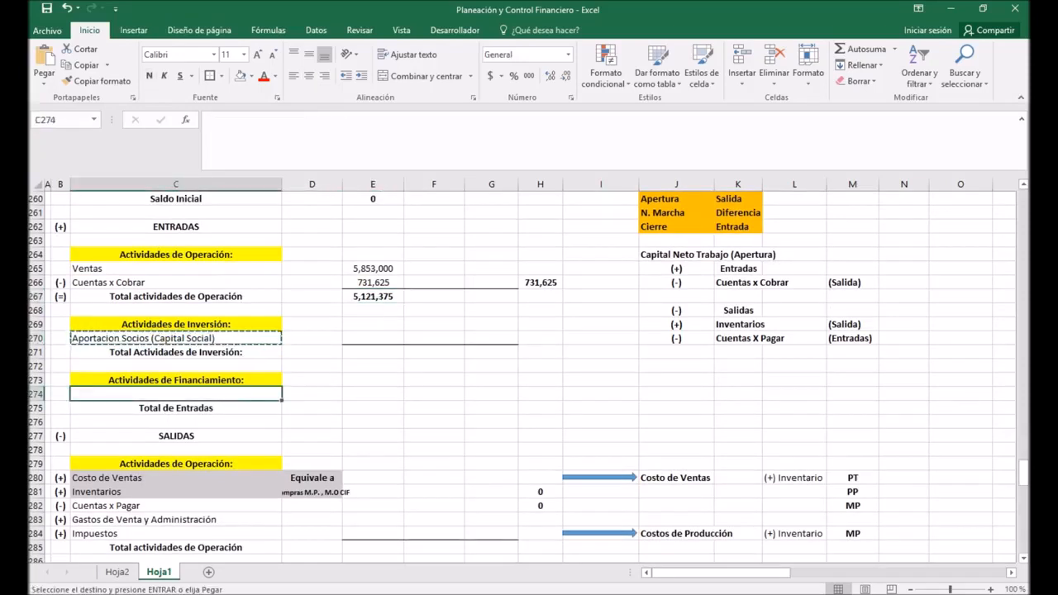
{"action": "key", "text": "ctrl+v"}
{"action": "left_click", "coordinate": [176, 338]}
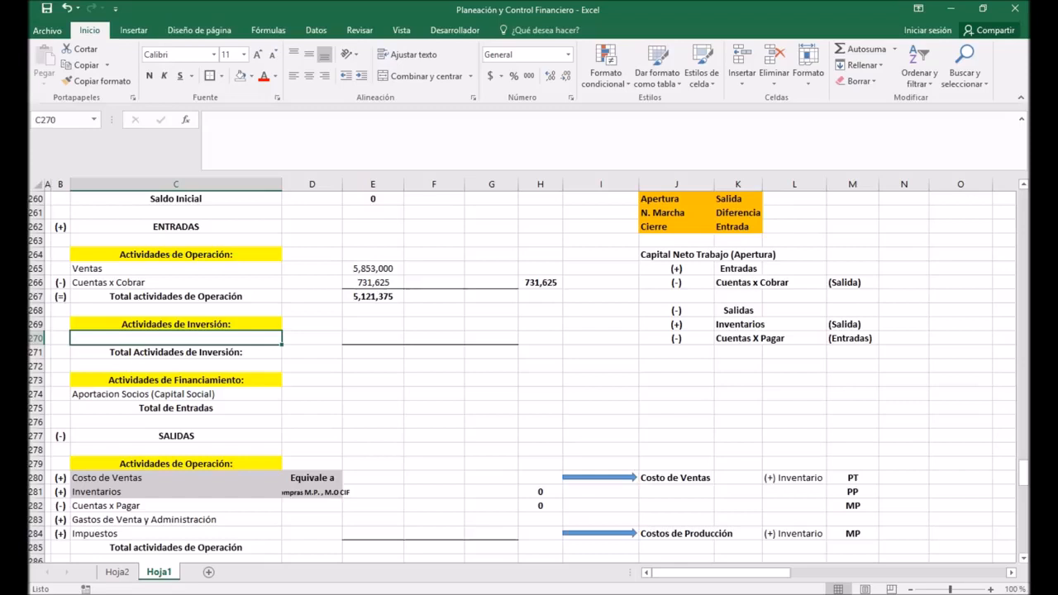
Step: Center the Aportacion Socios (Capital Social) label in cell C274
{"action": "scroll", "coordinate": [528, 372], "scroll_direction": "down", "scroll_amount": 1}
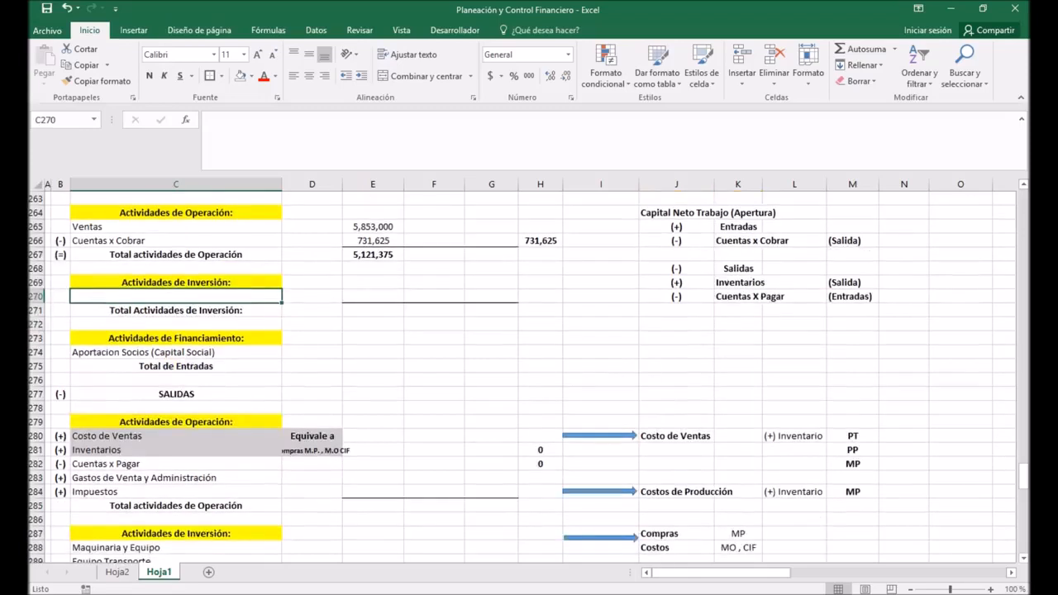
{"action": "left_click", "coordinate": [176, 339]}
{"action": "left_click", "coordinate": [176, 352]}
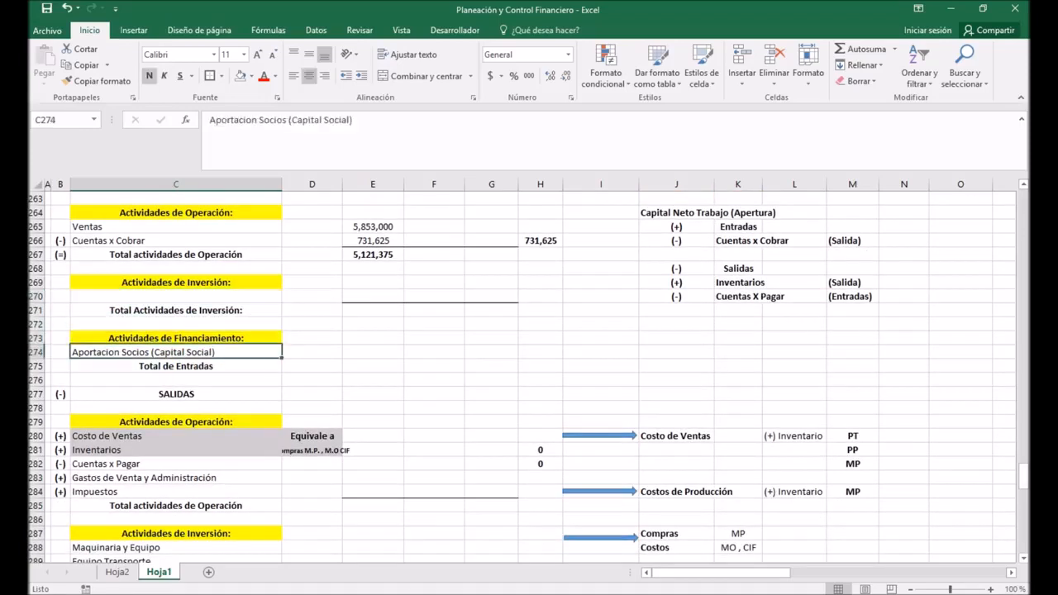
{"action": "left_click", "coordinate": [309, 75]}
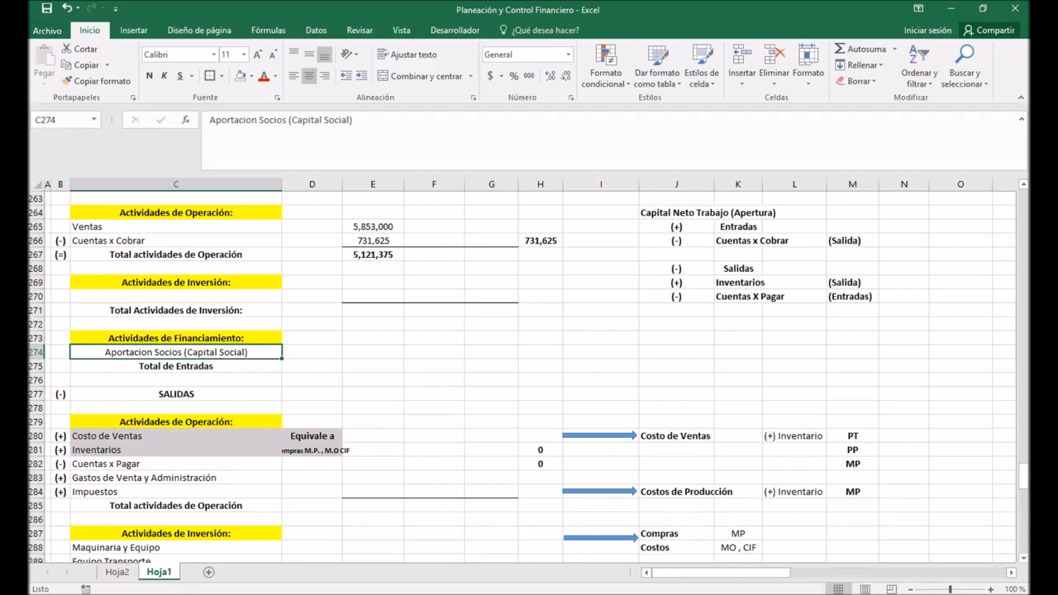
Step: Insert two blank rows above Total de Entradas, starting at row 275
{"action": "scroll", "coordinate": [529, 372], "scroll_direction": "down", "scroll_amount": 1}
{"action": "right_click", "coordinate": [37, 352]}
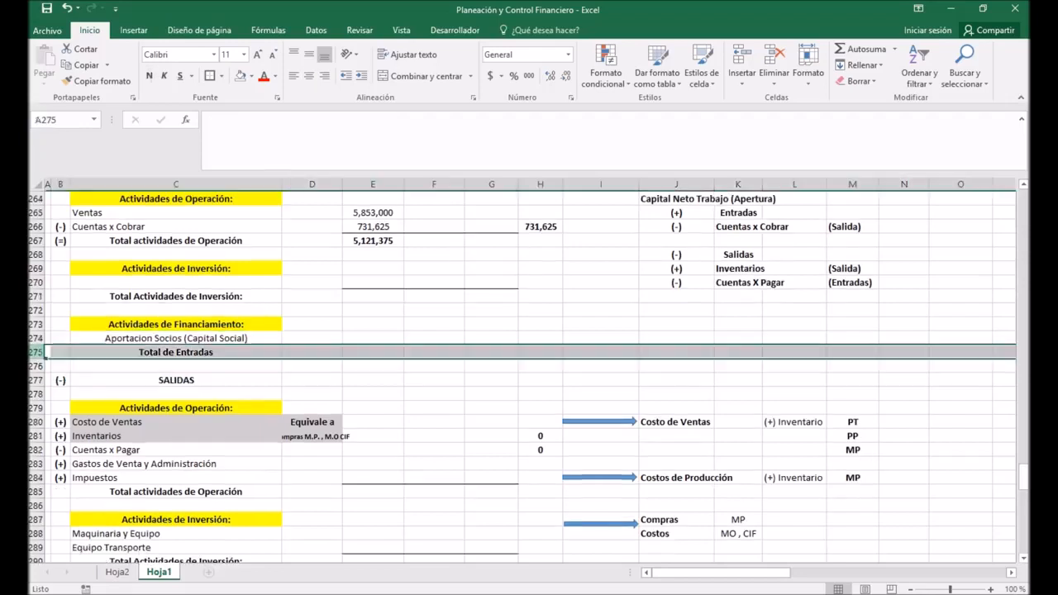
{"action": "left_click", "coordinate": [76, 450]}
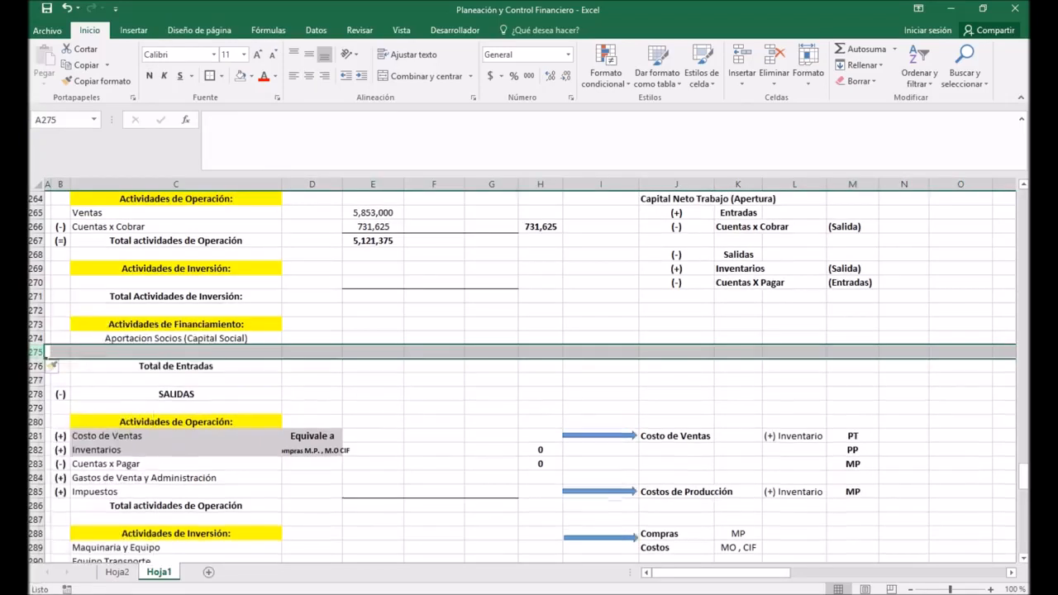
{"action": "right_click", "coordinate": [36, 352]}
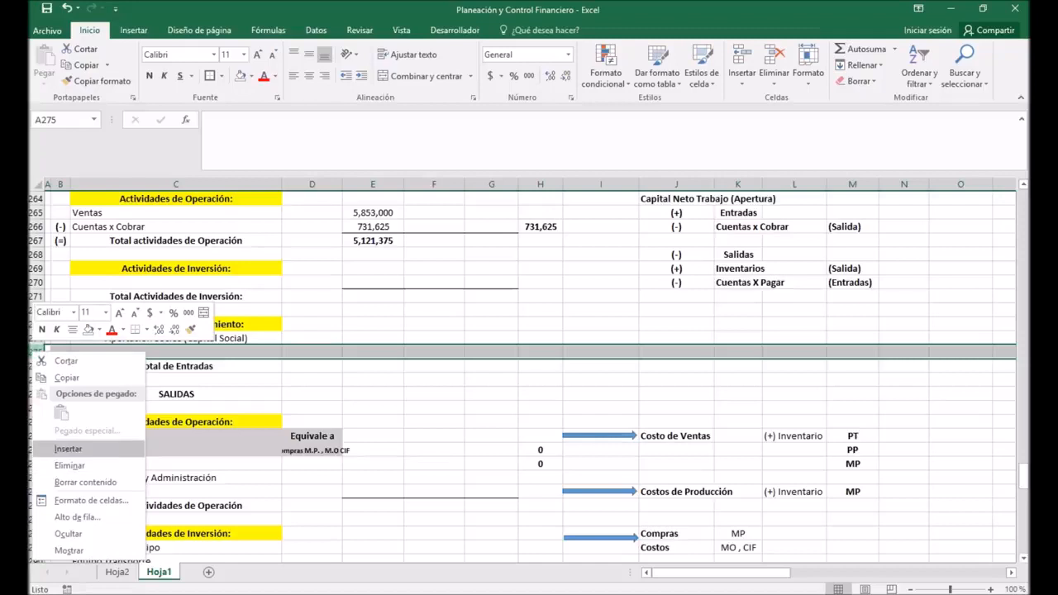
{"action": "left_click", "coordinate": [68, 449]}
Step: Enter the label Total Actividades Financiamiento in cell C275 and make it bold
{"action": "left_click", "coordinate": [175, 352]}
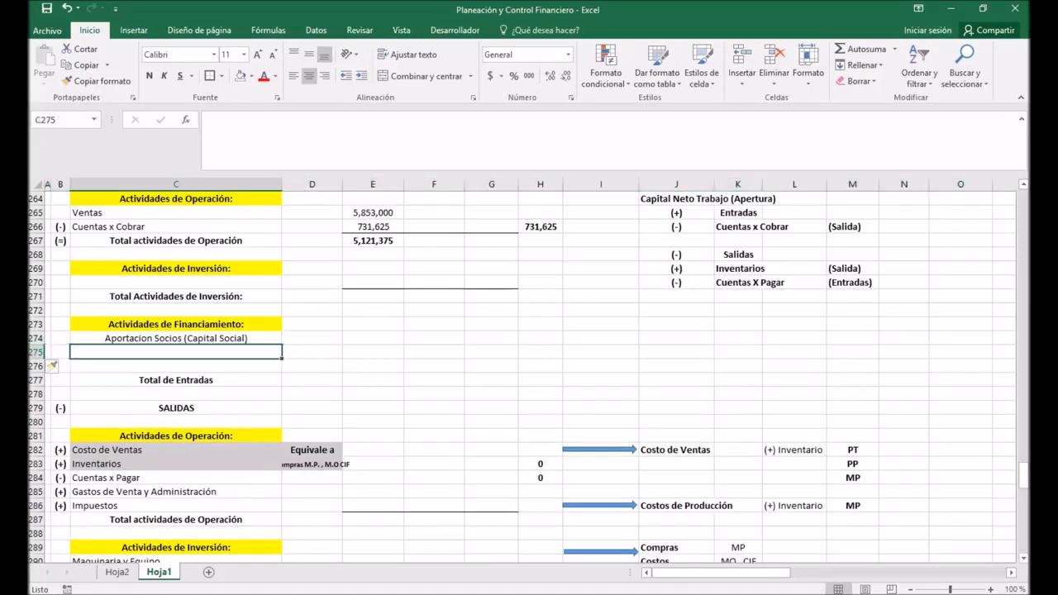
{"action": "type", "text": "Total A"}
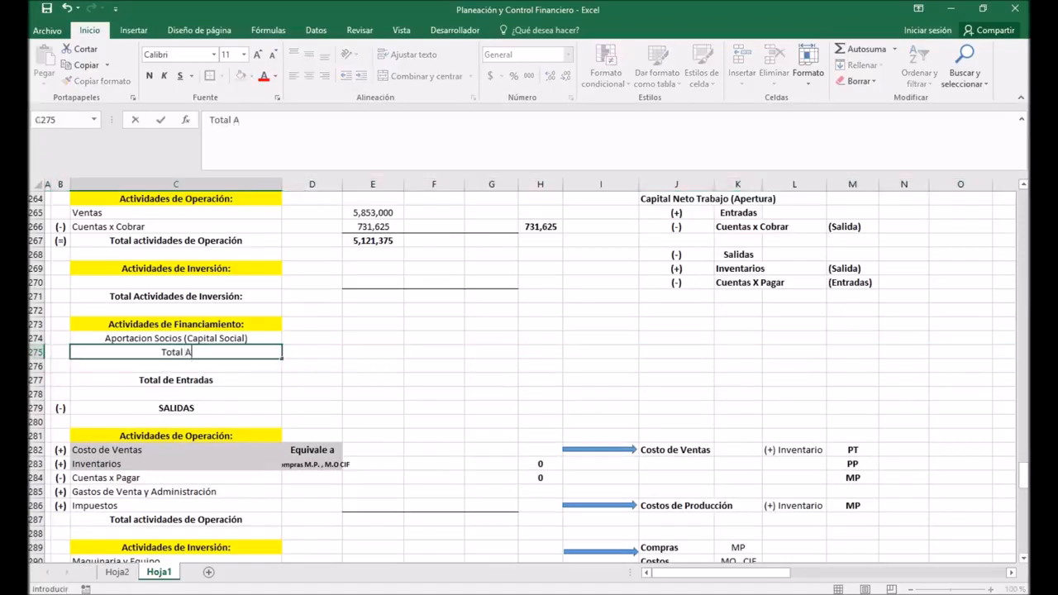
{"action": "type", "text": "ctividades "}
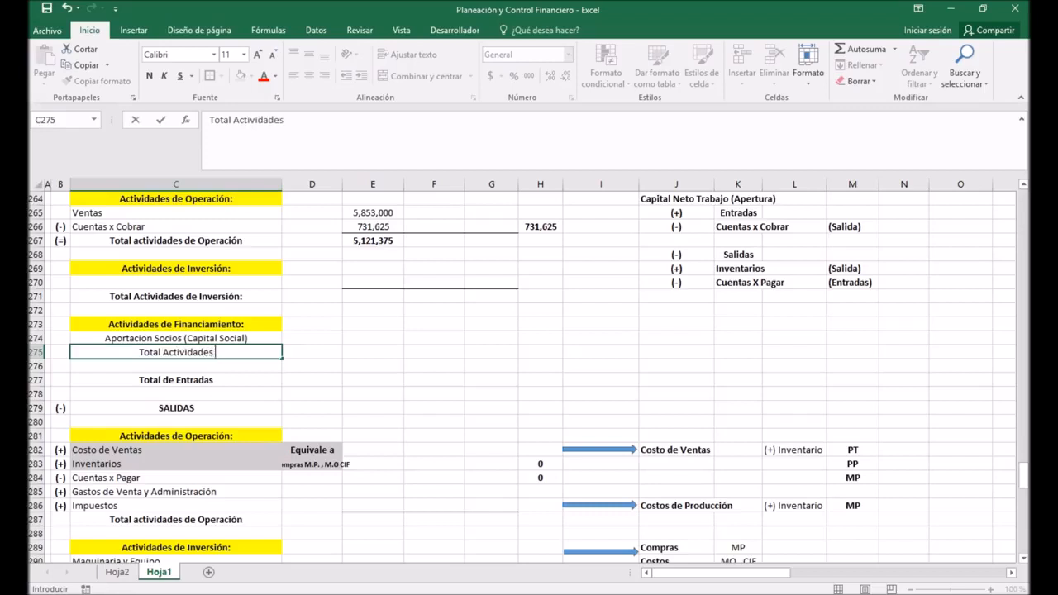
{"action": "type", "text": "Financiamiento"}
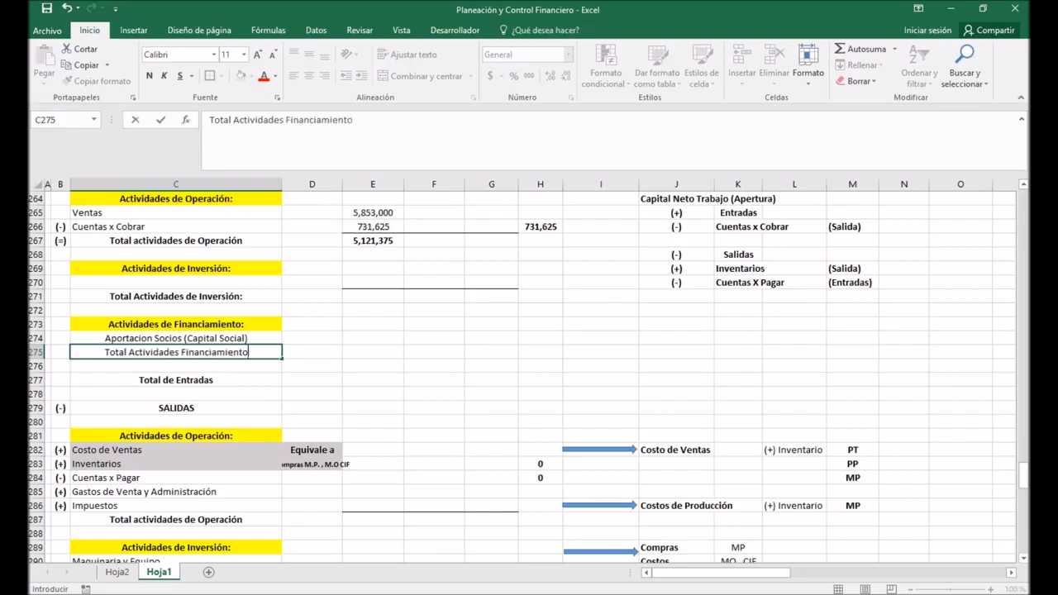
{"action": "key", "text": "Return"}
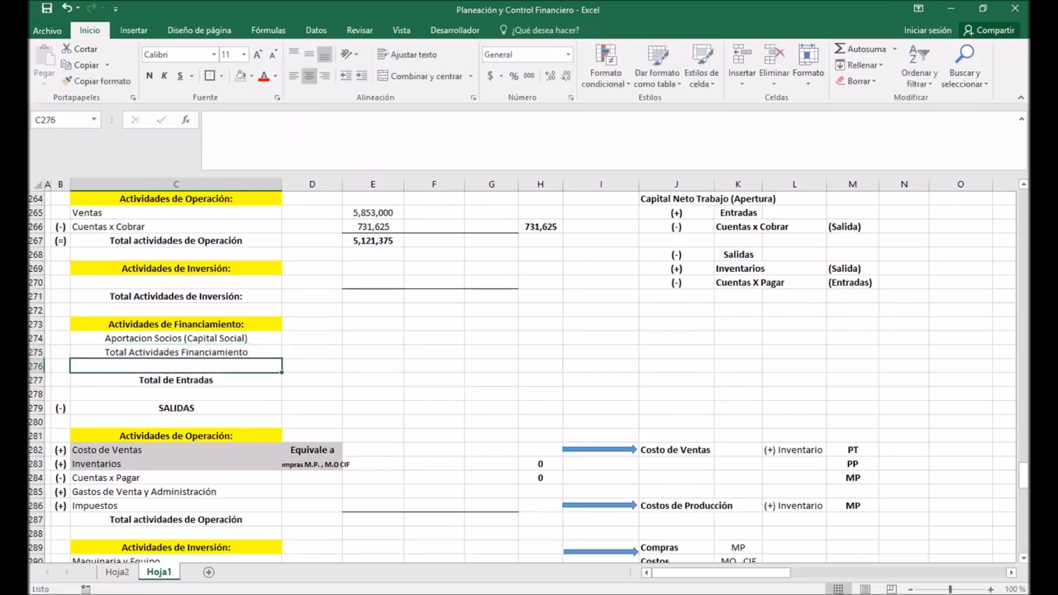
{"action": "left_click", "coordinate": [176, 352]}
{"action": "left_click", "coordinate": [148, 76]}
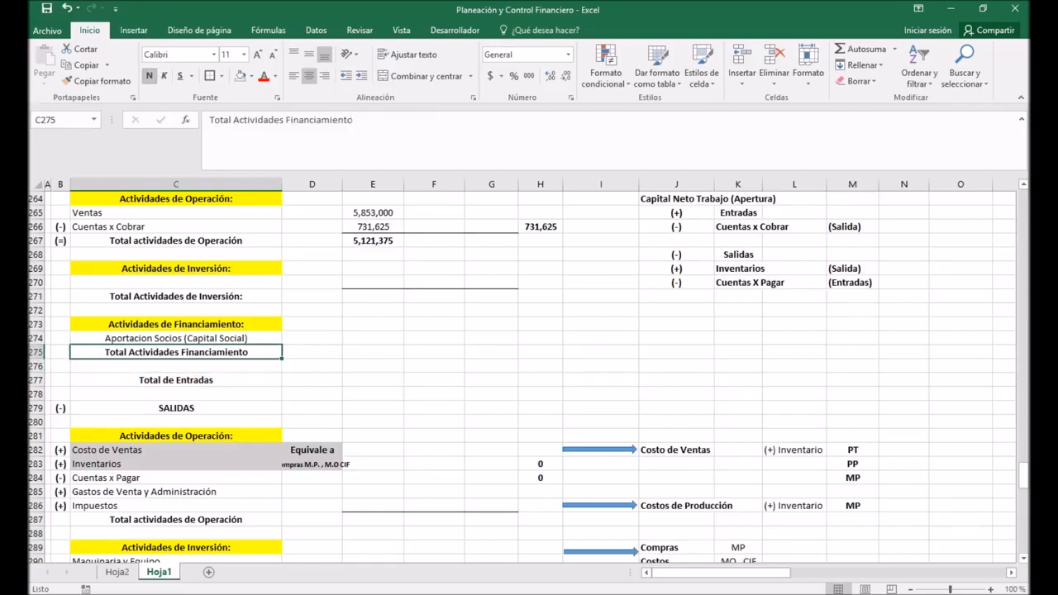
Step: Link Aportacion Socios for Año 1 in E274 to Aportación Socios in E217 of the FINANCIACIÓN table and center the amount
{"action": "left_click", "coordinate": [373, 352]}
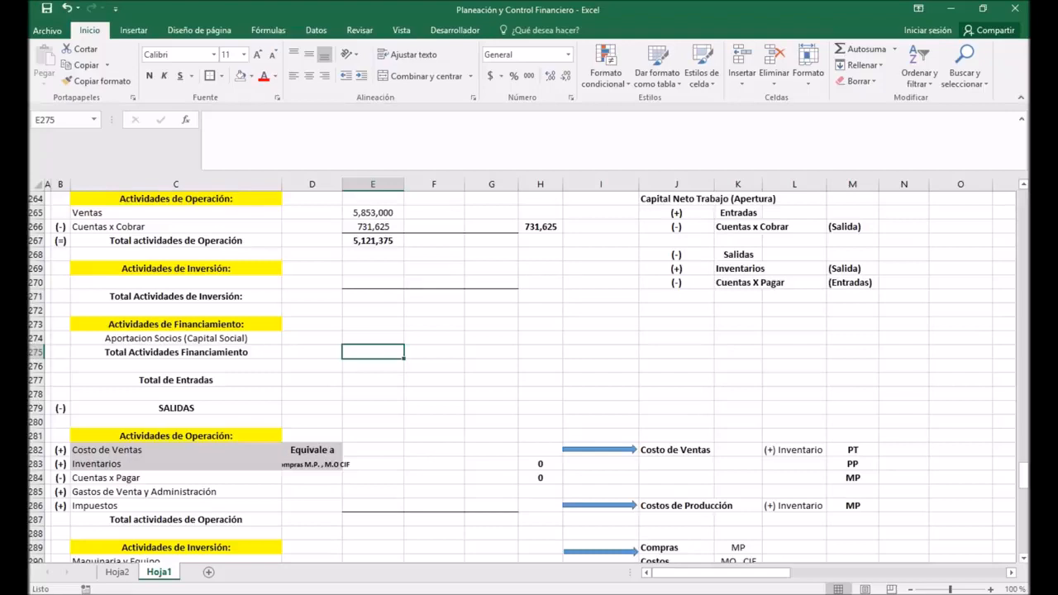
{"action": "left_click", "coordinate": [373, 338]}
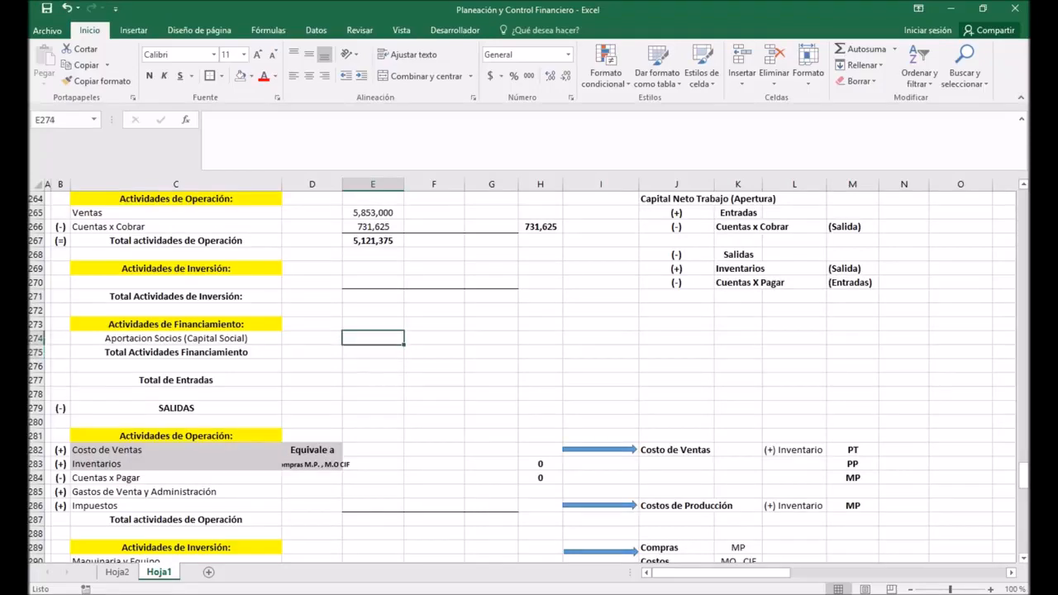
{"action": "type", "text": "+"}
{"action": "scroll", "coordinate": [529, 372], "scroll_direction": "up", "scroll_amount": 15}
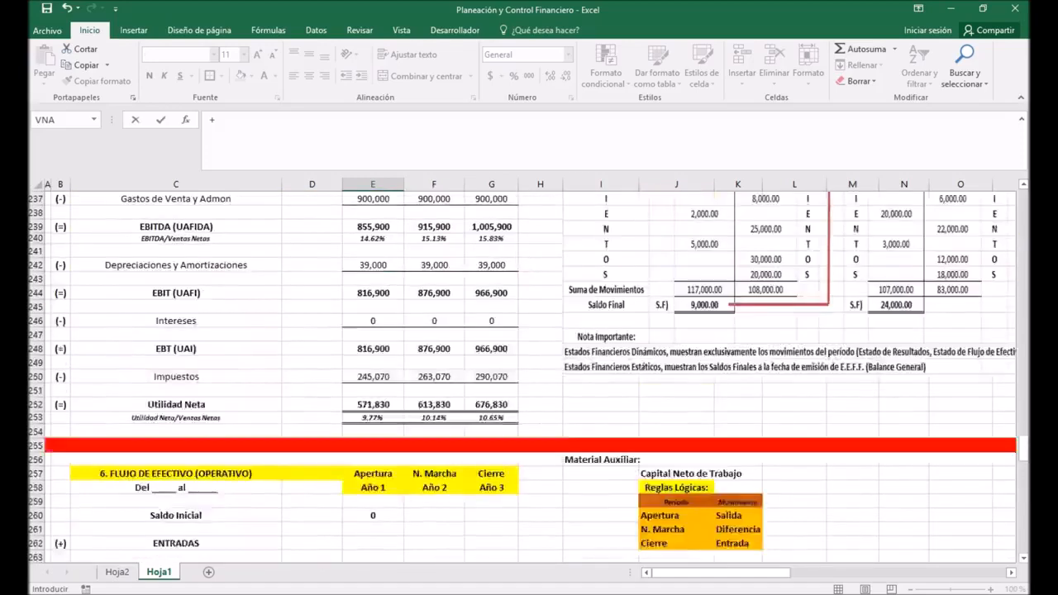
{"action": "scroll", "coordinate": [529, 372], "scroll_direction": "up", "scroll_amount": 6}
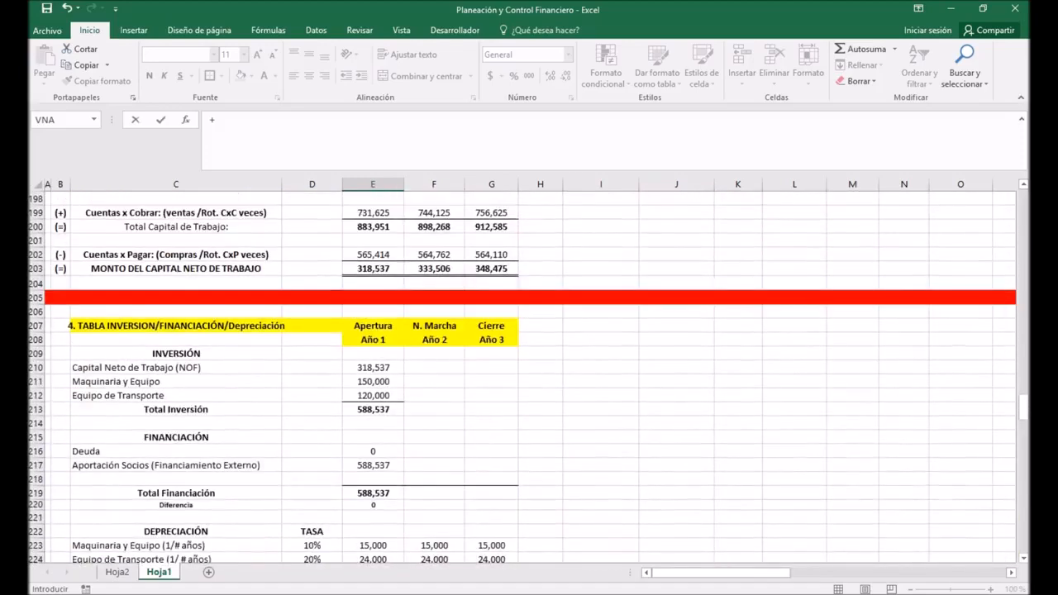
{"action": "scroll", "coordinate": [529, 372], "scroll_direction": "down", "scroll_amount": 1}
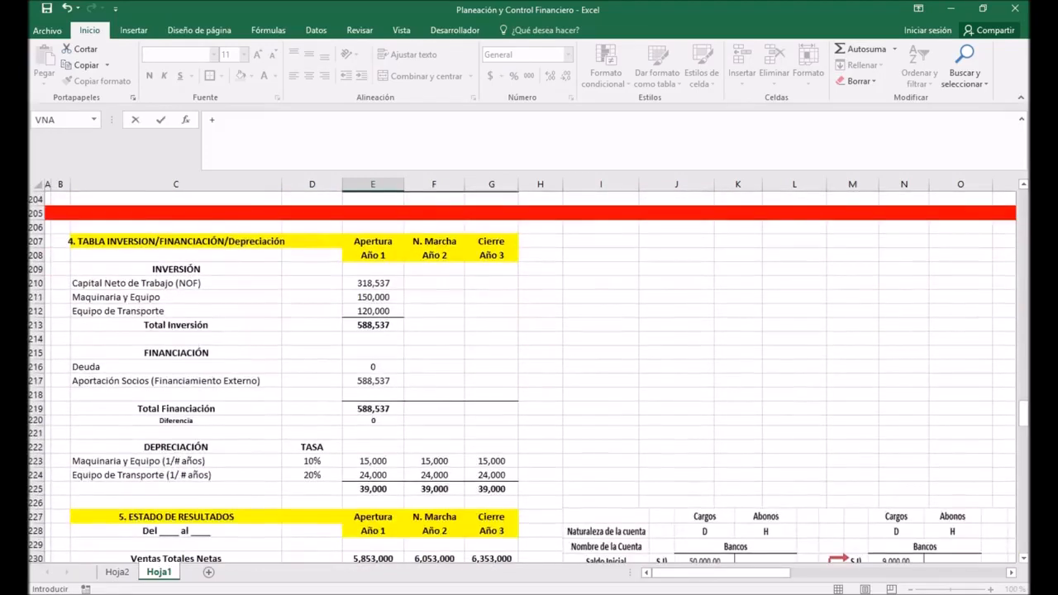
{"action": "left_click", "coordinate": [373, 381]}
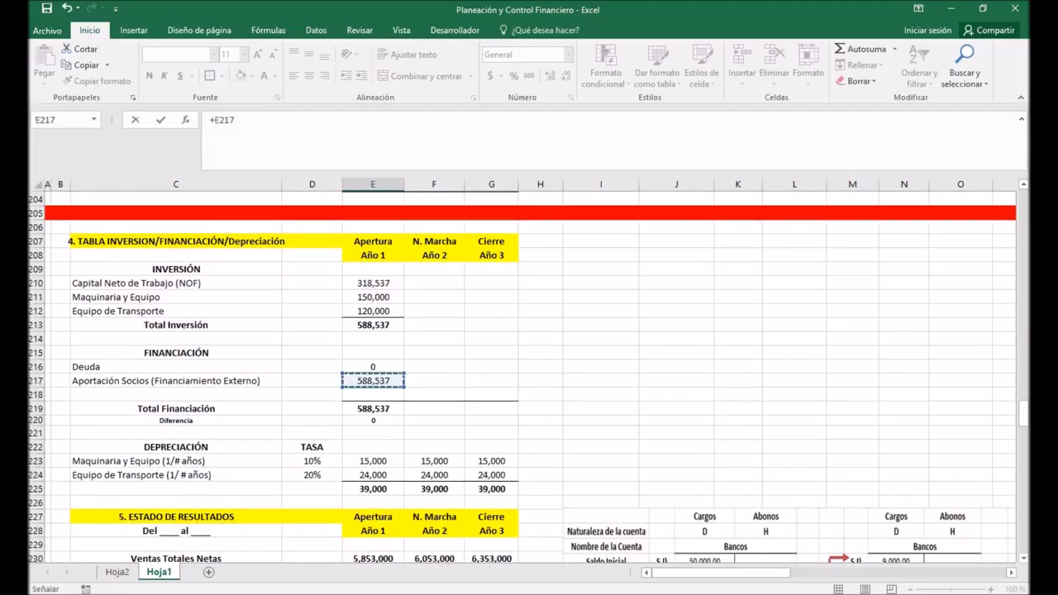
{"action": "key", "text": "Return"}
{"action": "scroll", "coordinate": [529, 372], "scroll_direction": "down", "scroll_amount": 2}
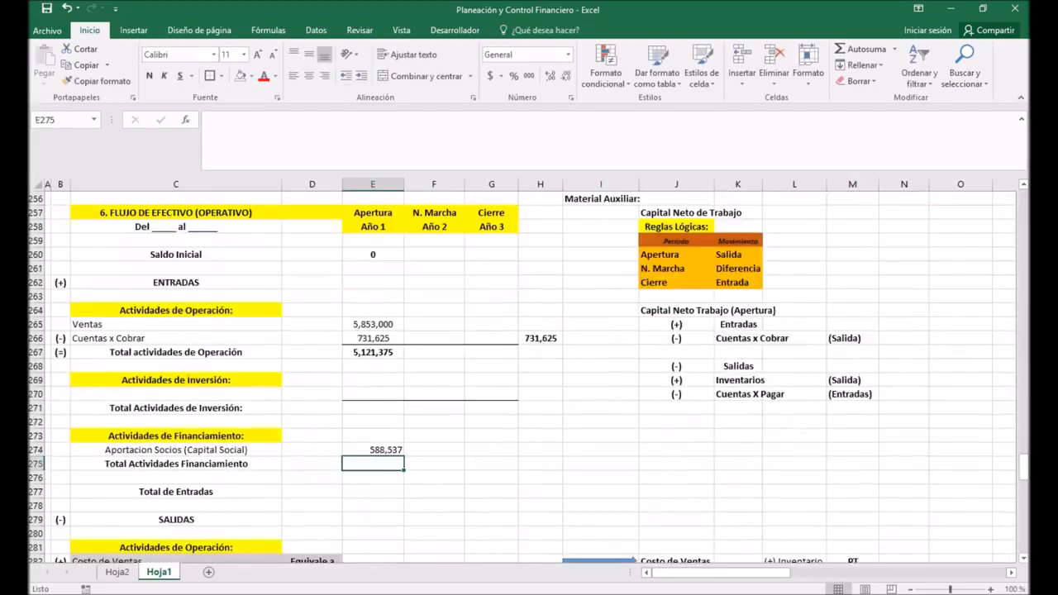
{"action": "left_click", "coordinate": [373, 450]}
{"action": "left_click", "coordinate": [308, 75]}
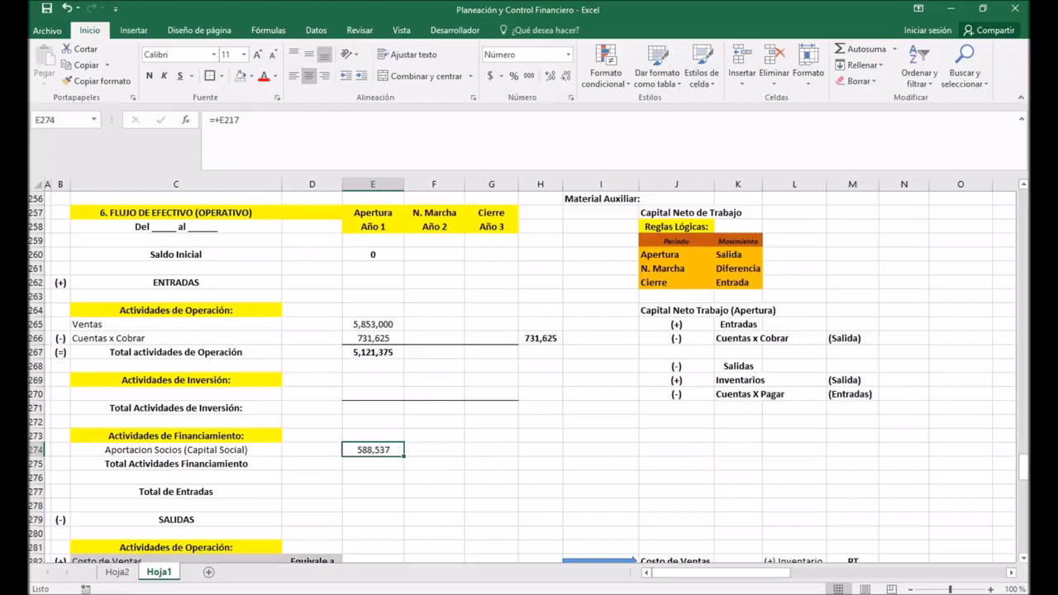
Step: Calculate Total Actividades Financiamiento for Año 1 in cell E275 with the formula =SUMA(E274)
{"action": "left_click", "coordinate": [372, 464]}
{"action": "left_click", "coordinate": [865, 49]}
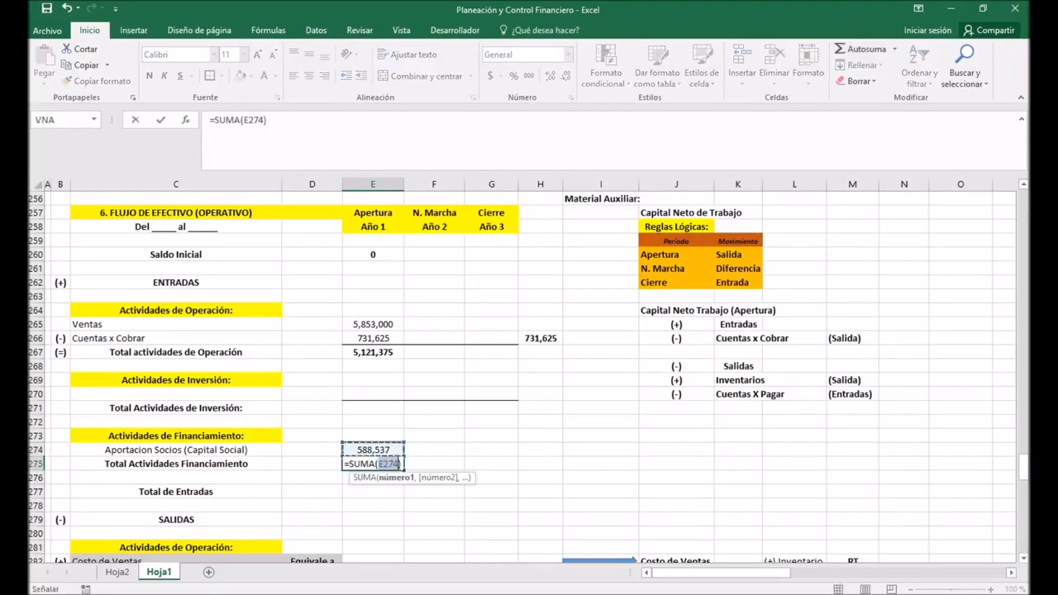
{"action": "key", "text": "Return"}
Step: Add a bottom border to cells E274:G274 and center the financing total in E275
{"action": "left_click_drag", "start_coordinate": [373, 450], "coordinate": [492, 450]}
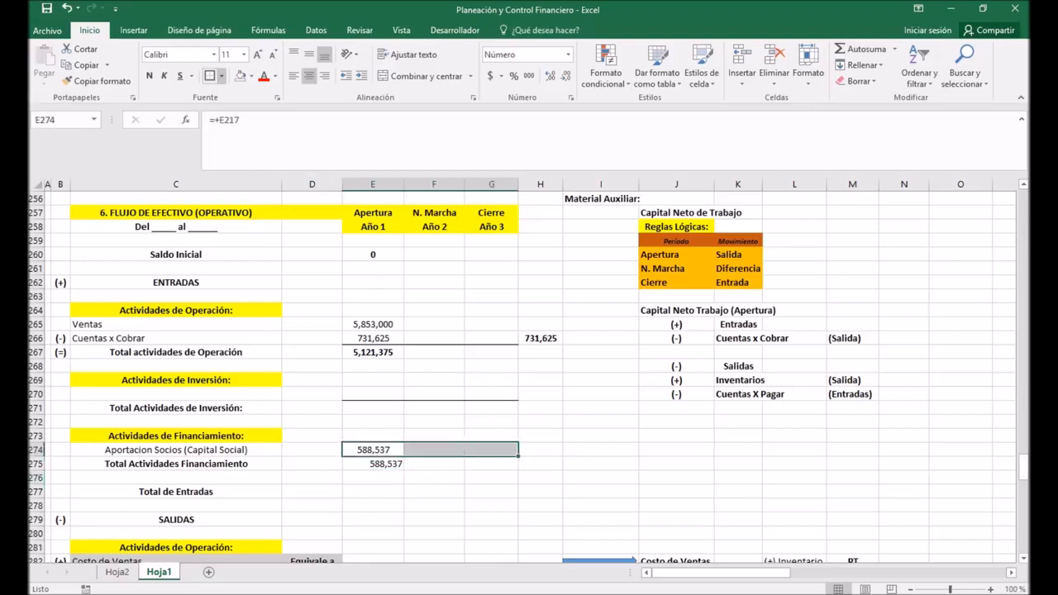
{"action": "left_click", "coordinate": [221, 75]}
{"action": "left_click", "coordinate": [224, 107]}
{"action": "key", "text": "Down"}
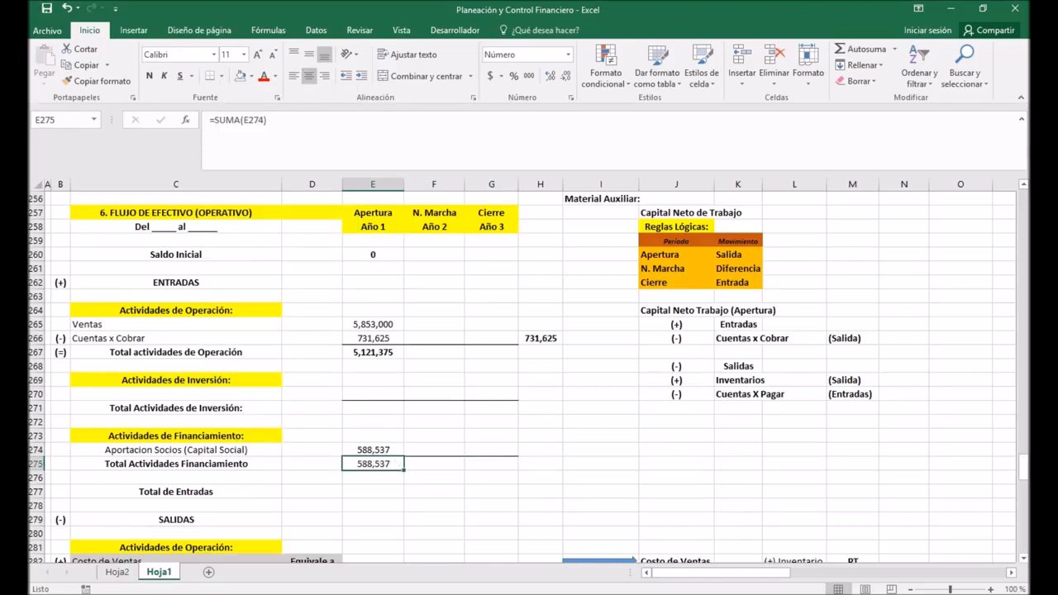
Step: Calculate Total de Entradas for Año 1 in cell E277 by adding the financing, investment and operating totals with +E275+E271+E267
{"action": "key", "text": "Down"}
{"action": "key", "text": "Down"}
{"action": "type", "text": "+"}
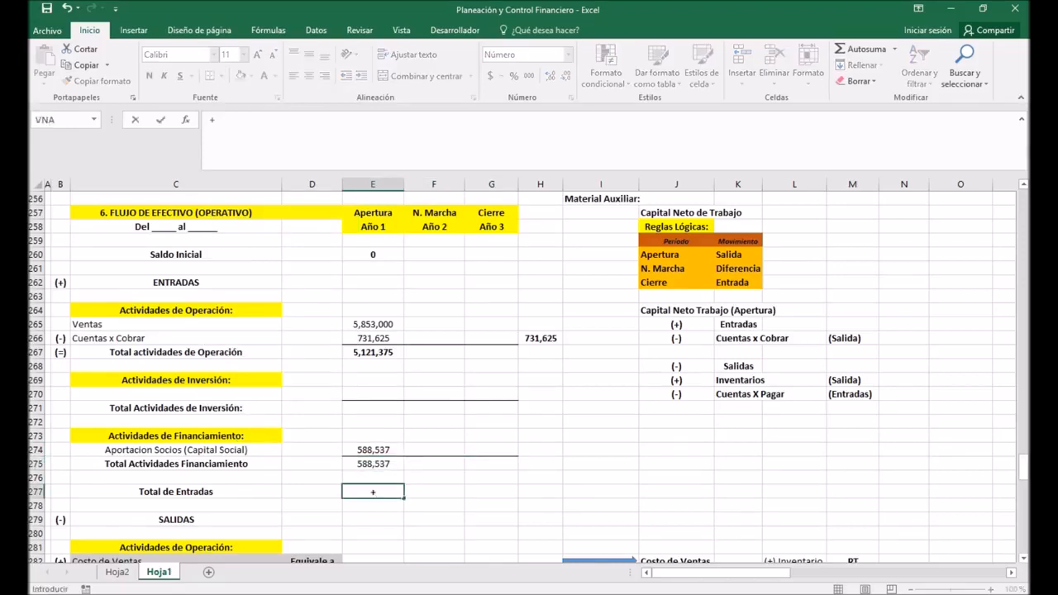
{"action": "key", "text": "Up"}
{"action": "key", "text": "Up"}
{"action": "type", "text": "+"}
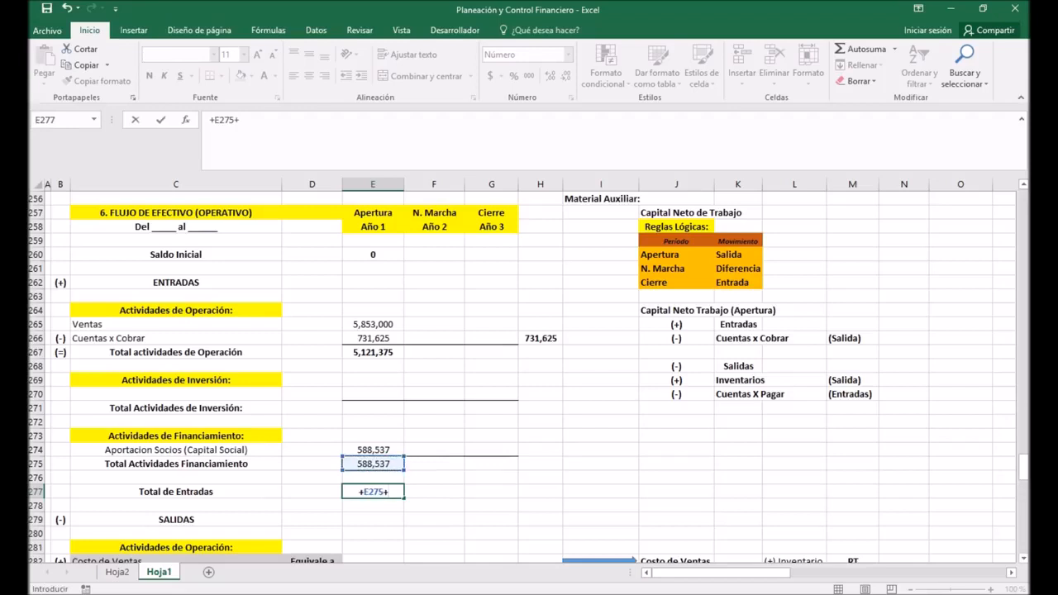
{"action": "left_click", "coordinate": [373, 408]}
{"action": "type", "text": "+"}
{"action": "left_click", "coordinate": [373, 352]}
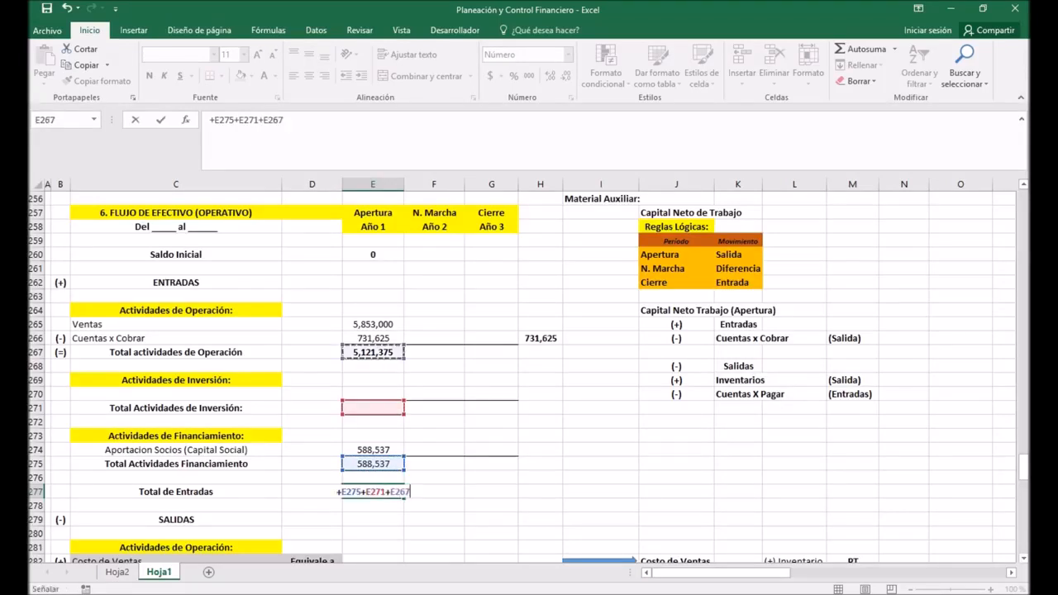
{"action": "key", "text": "Return"}
Step: Link Costo de Ventas for Año 1 in E282 of the operating outflows to Costo de Ventas in E232 of the ESTADO DE RESULTADOS
{"action": "scroll", "coordinate": [523, 374], "scroll_direction": "down", "scroll_amount": 2}
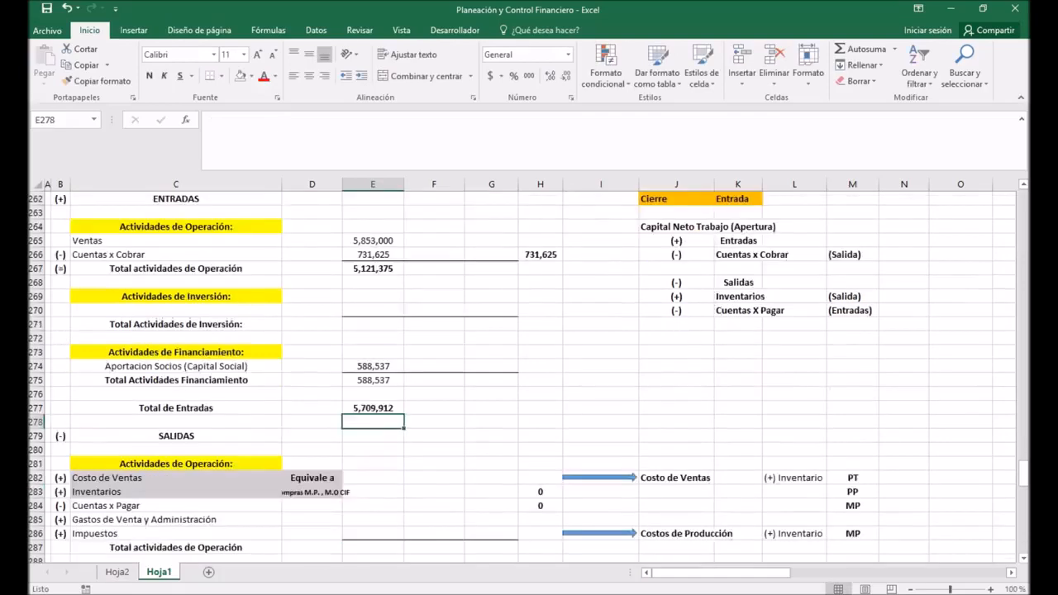
{"action": "scroll", "coordinate": [522, 375], "scroll_direction": "down", "scroll_amount": 2}
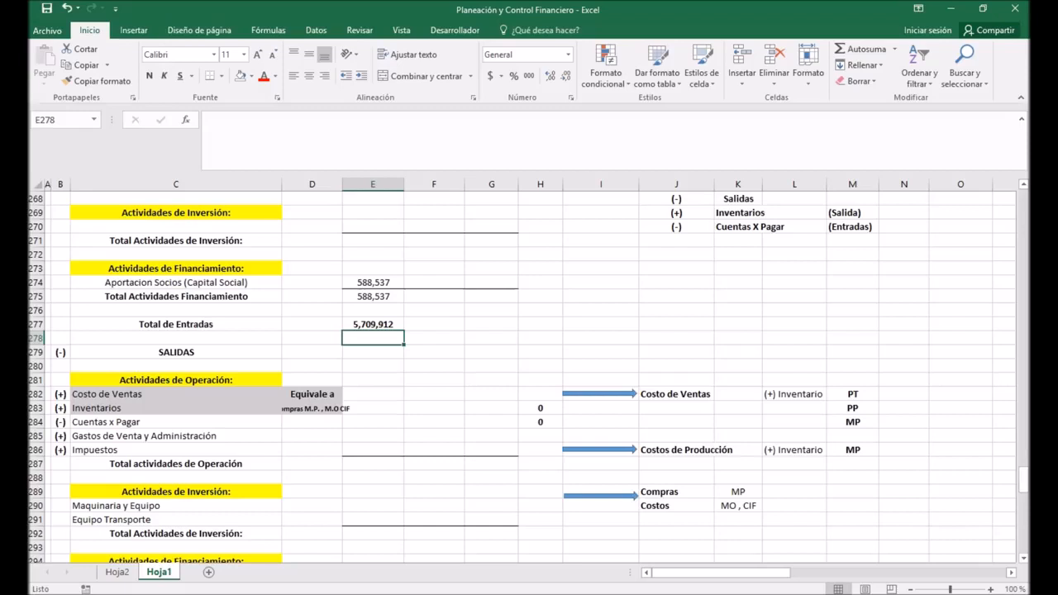
{"action": "left_click", "coordinate": [175, 394]}
{"action": "left_click", "coordinate": [175, 409]}
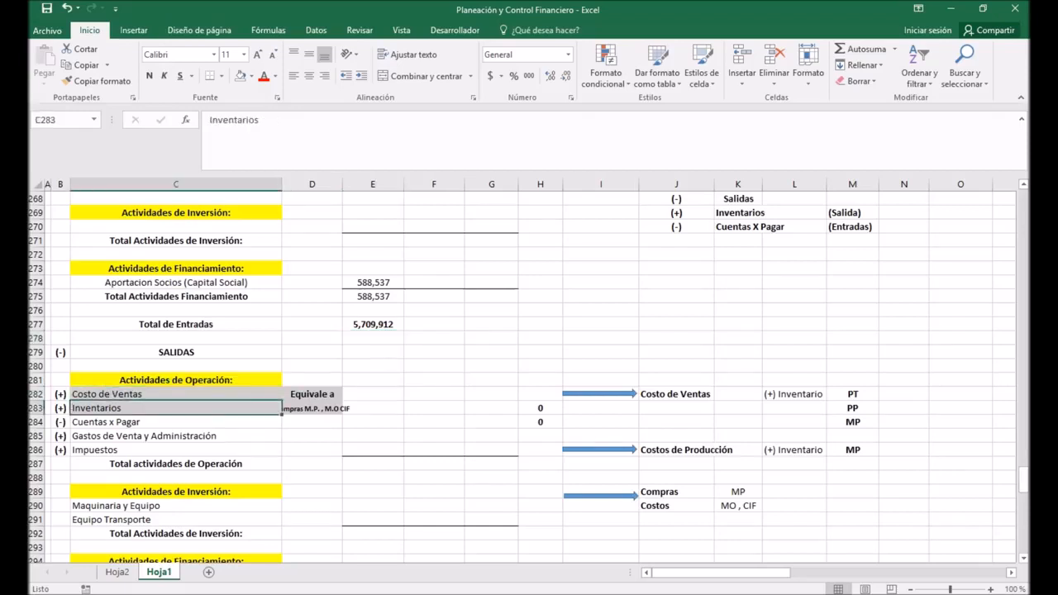
{"action": "left_click", "coordinate": [175, 394]}
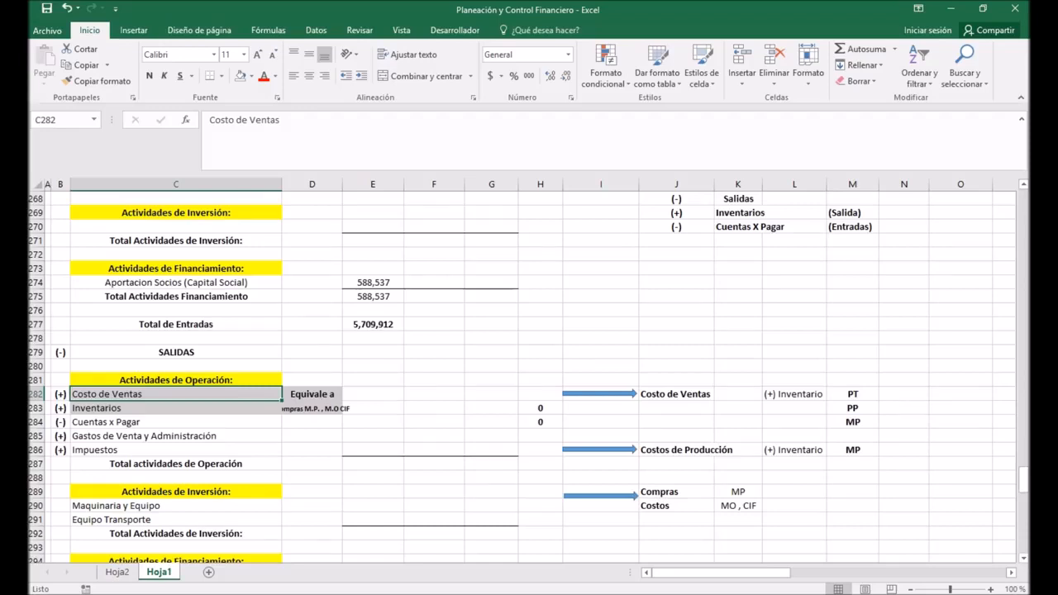
{"action": "left_click", "coordinate": [373, 395]}
{"action": "type", "text": "+"}
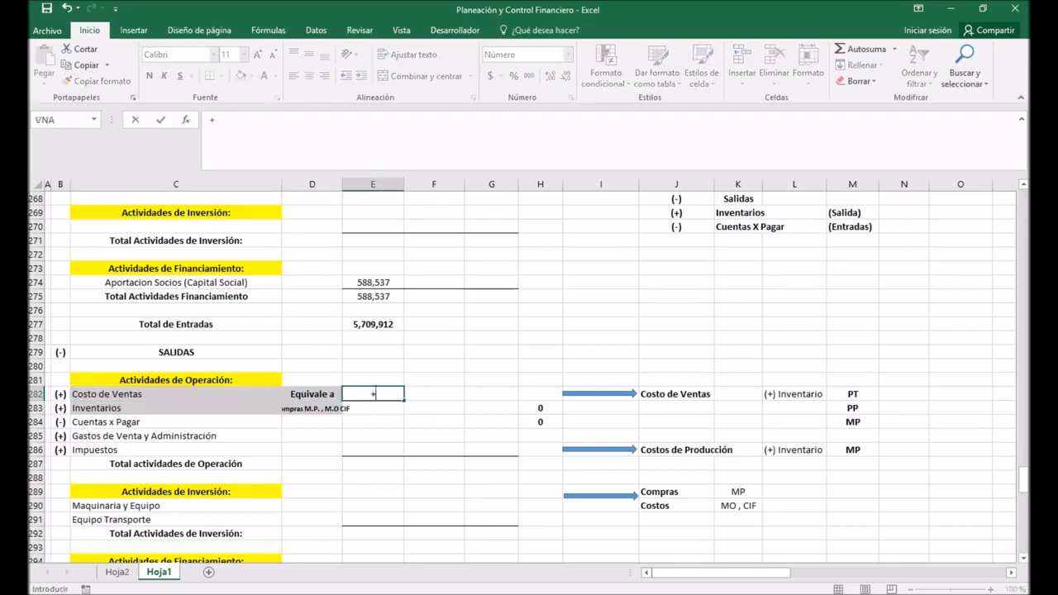
{"action": "scroll", "coordinate": [529, 372], "scroll_direction": "up", "scroll_amount": 8}
{"action": "scroll", "coordinate": [529, 372], "scroll_direction": "up", "scroll_amount": 4}
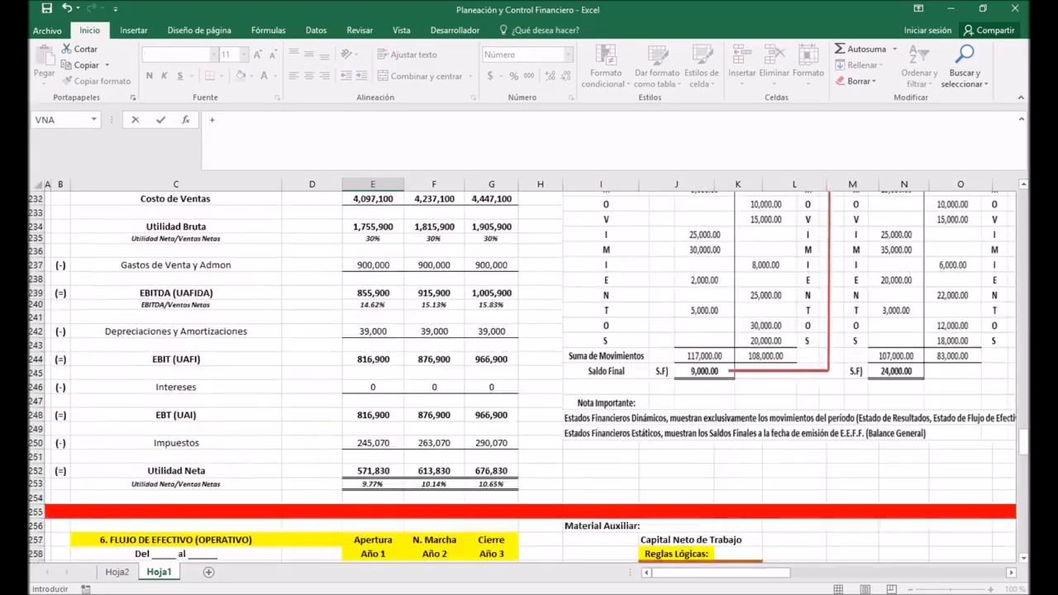
{"action": "scroll", "coordinate": [529, 372], "scroll_direction": "up", "scroll_amount": 2}
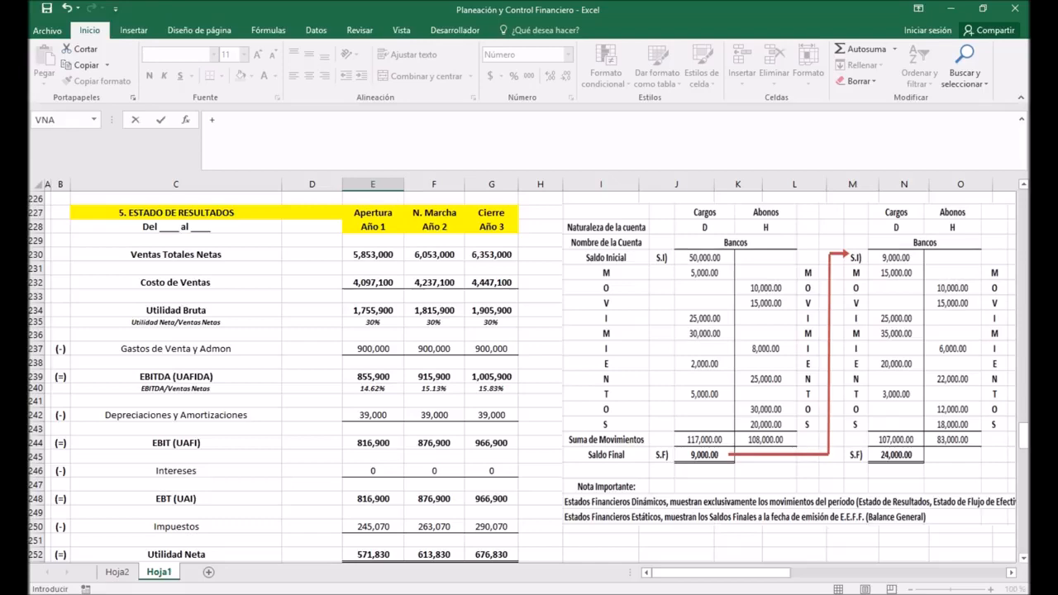
{"action": "left_click", "coordinate": [373, 283]}
{"action": "key", "text": "Return"}
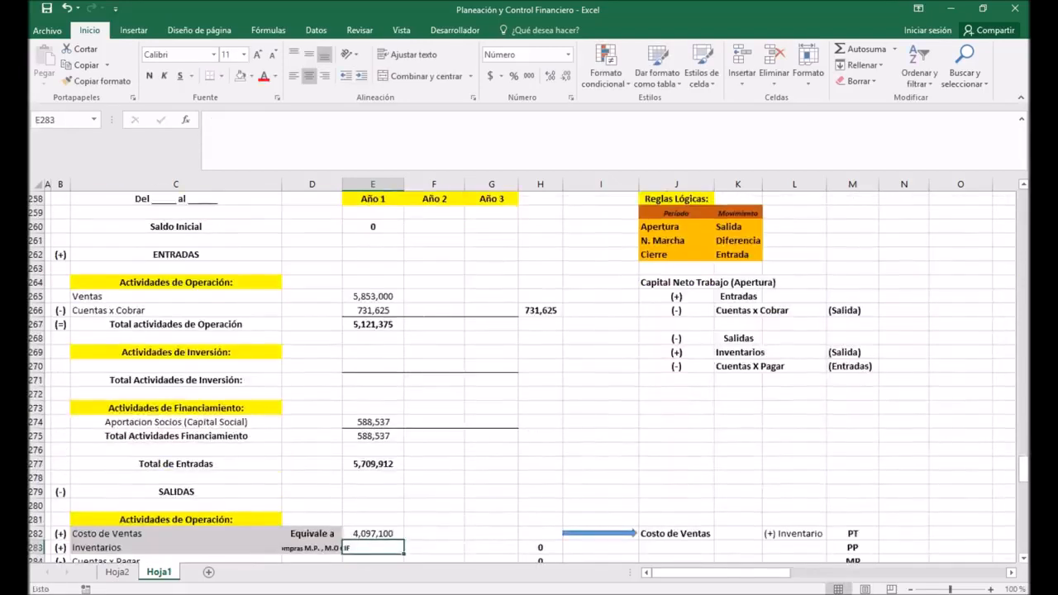
Step: Link Inventarios for Año 1 in E283 to Total Inventarios in E197 of the CAPITAL de TRABAJO section
{"action": "scroll", "coordinate": [529, 372], "scroll_direction": "down", "scroll_amount": 2}
{"action": "scroll", "coordinate": [529, 372], "scroll_direction": "down", "scroll_amount": 1}
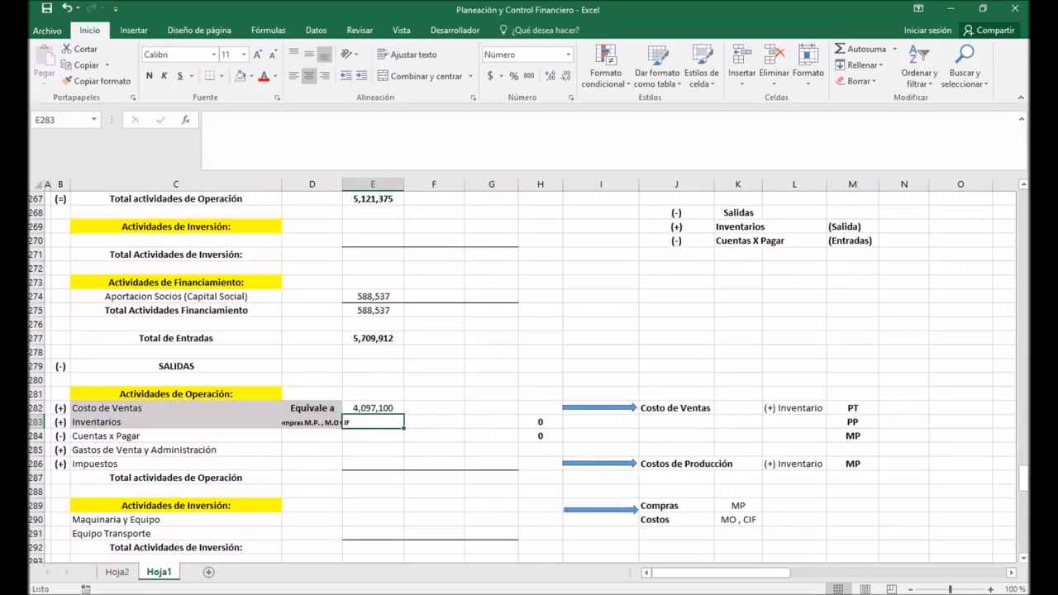
{"action": "type", "text": "+"}
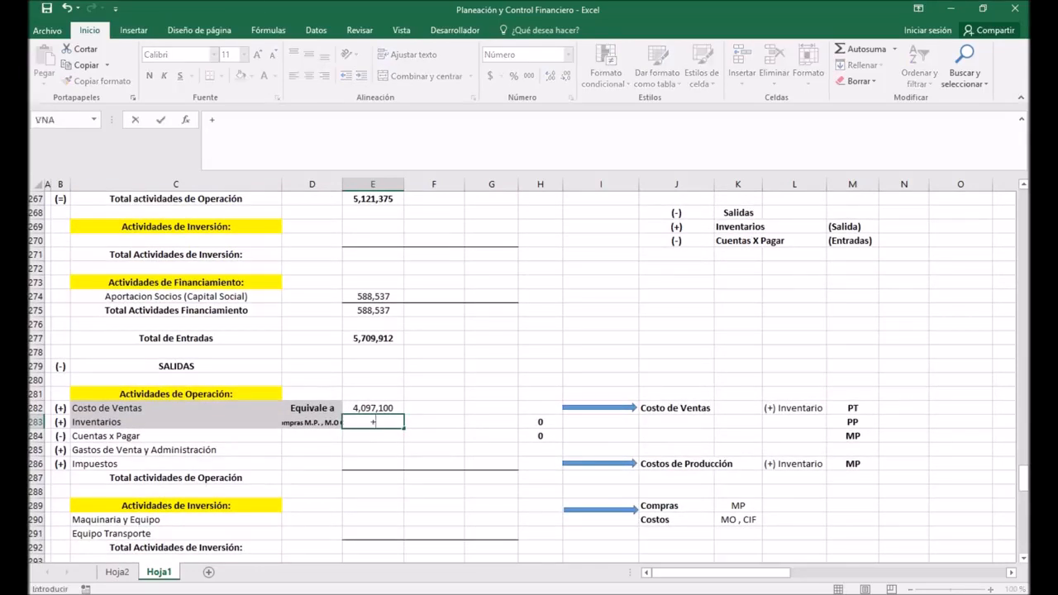
{"action": "scroll", "coordinate": [529, 372], "scroll_direction": "up", "scroll_amount": 10}
{"action": "scroll", "coordinate": [529, 372], "scroll_direction": "up", "scroll_amount": 11}
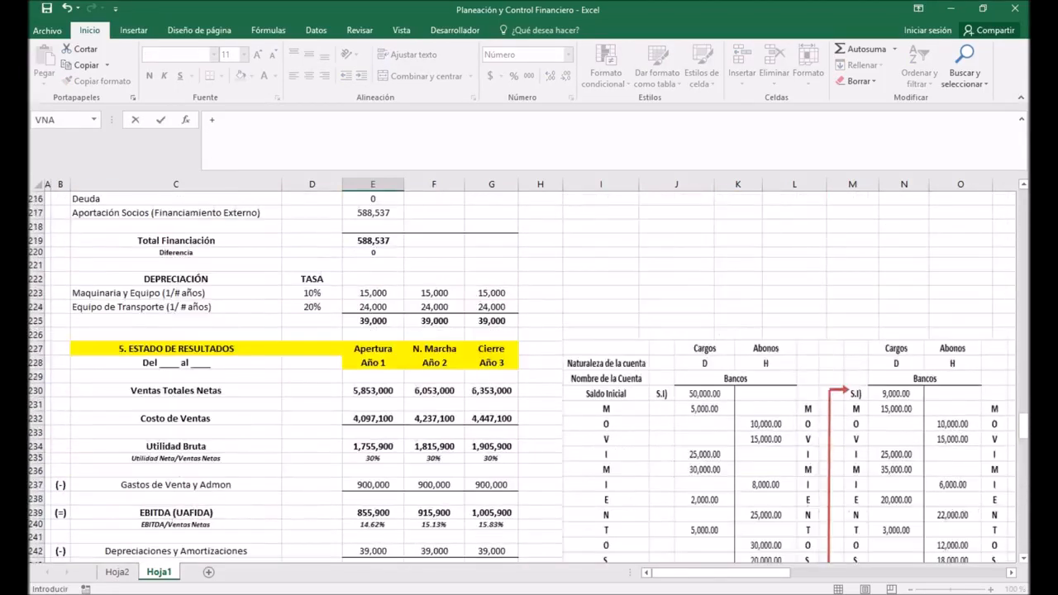
{"action": "scroll", "coordinate": [529, 372], "scroll_direction": "up", "scroll_amount": 6}
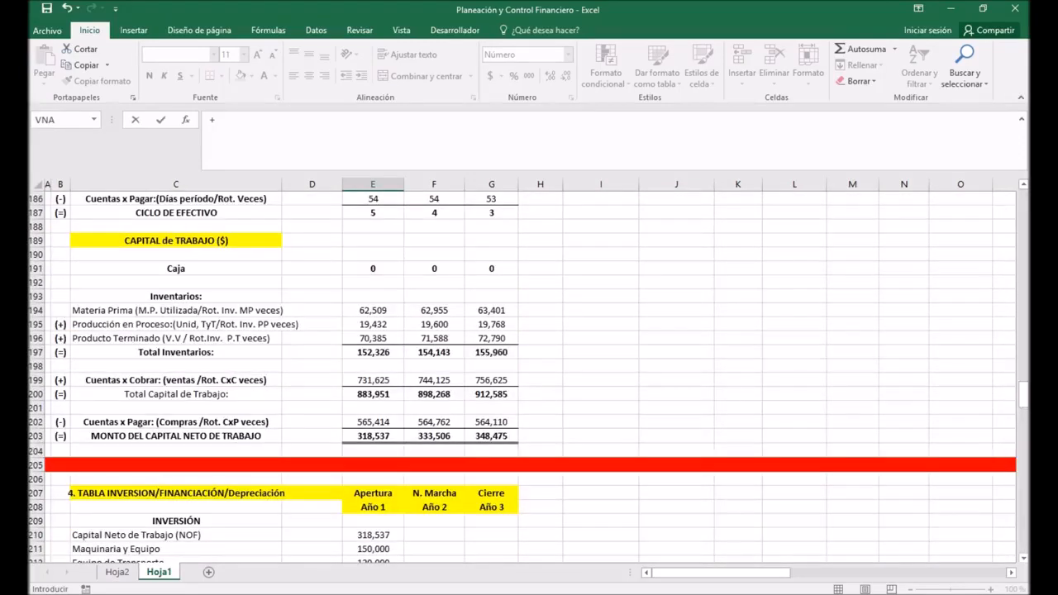
{"action": "left_click", "coordinate": [372, 352]}
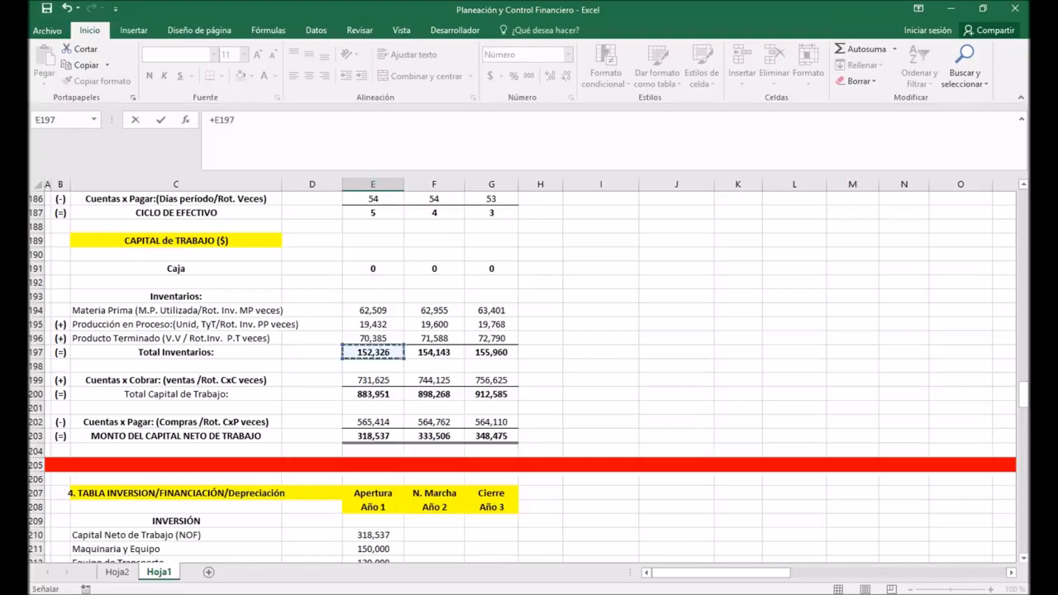
{"action": "key", "text": "Return"}
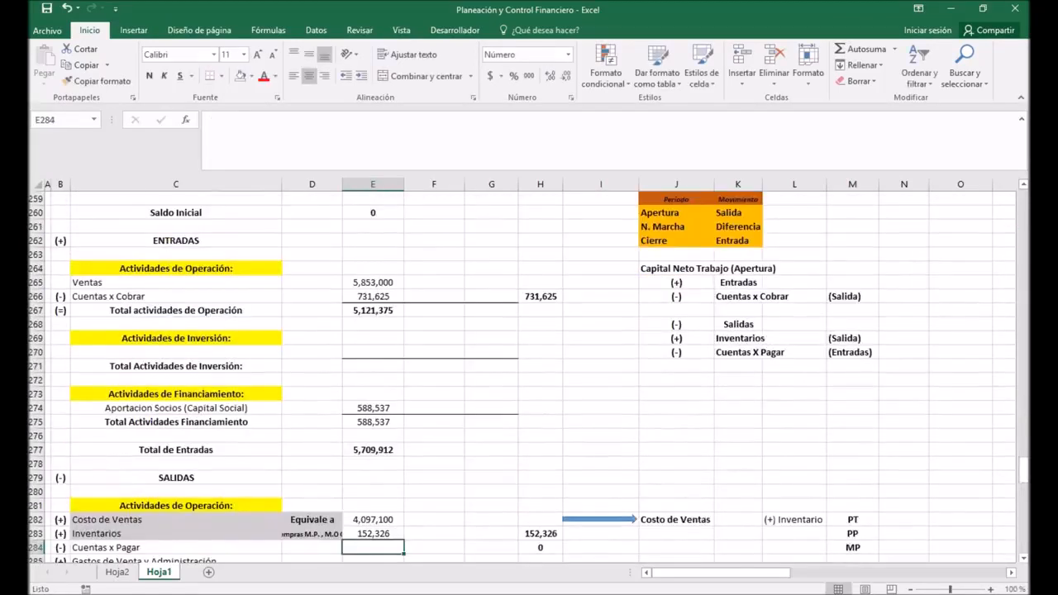
Step: Enter Cuentas x Pagar for Año 1 in E284 as the negative of Cuentas x Pagar in E202 of the CAPITAL de TRABAJO section
{"action": "scroll", "coordinate": [529, 372], "scroll_direction": "down", "scroll_amount": 2}
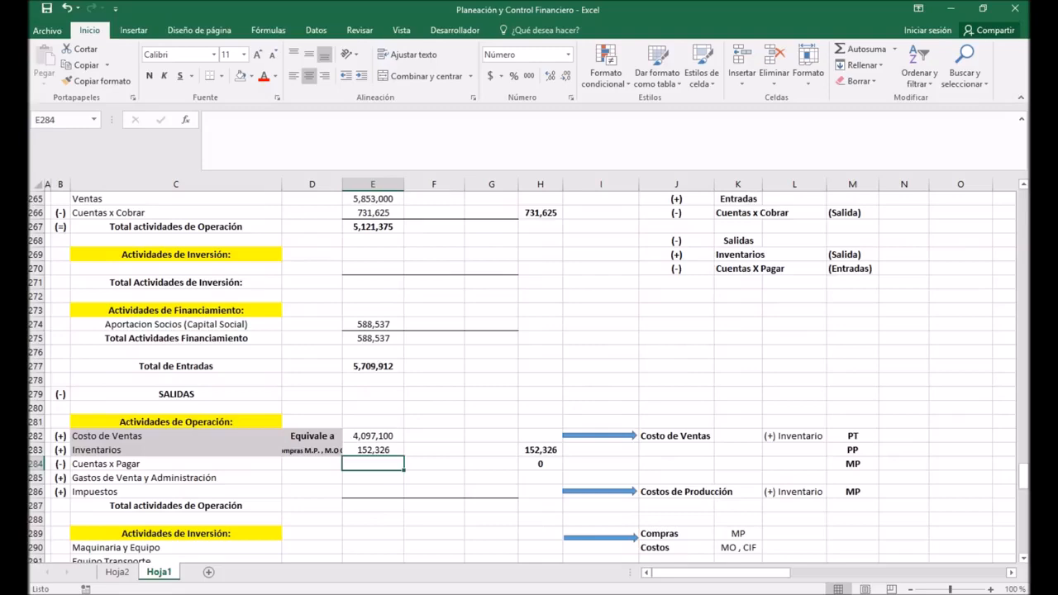
{"action": "type", "text": "-"}
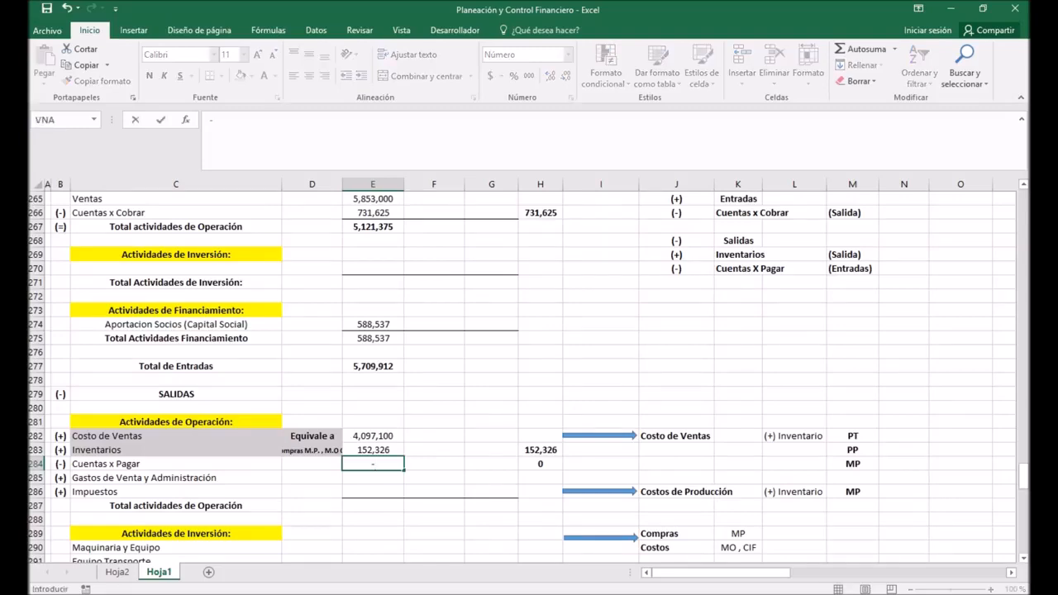
{"action": "scroll", "coordinate": [529, 372], "scroll_direction": "up", "scroll_amount": 15}
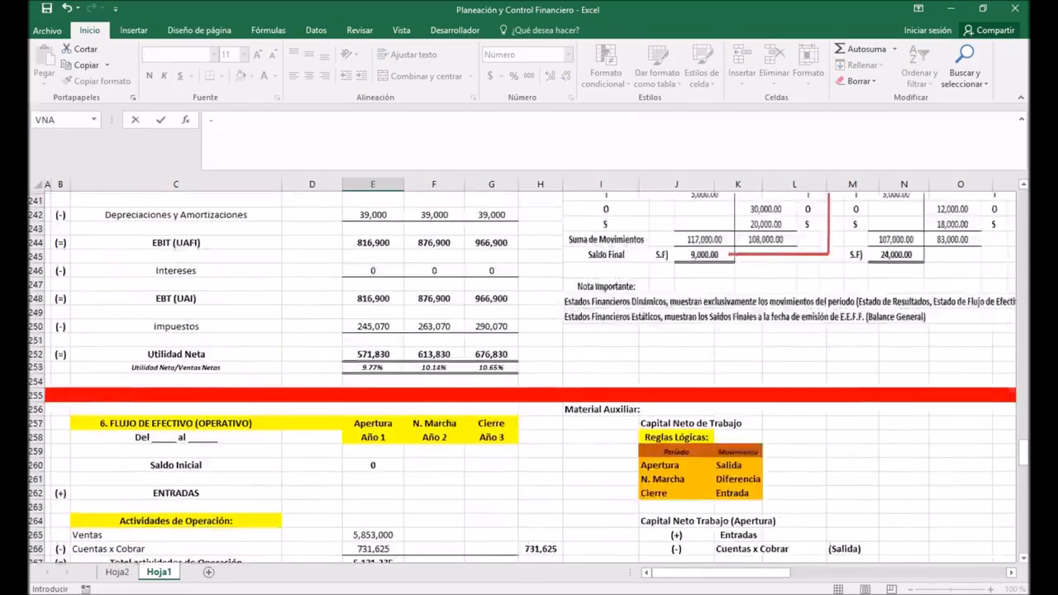
{"action": "scroll", "coordinate": [529, 372], "scroll_direction": "up", "scroll_amount": 9}
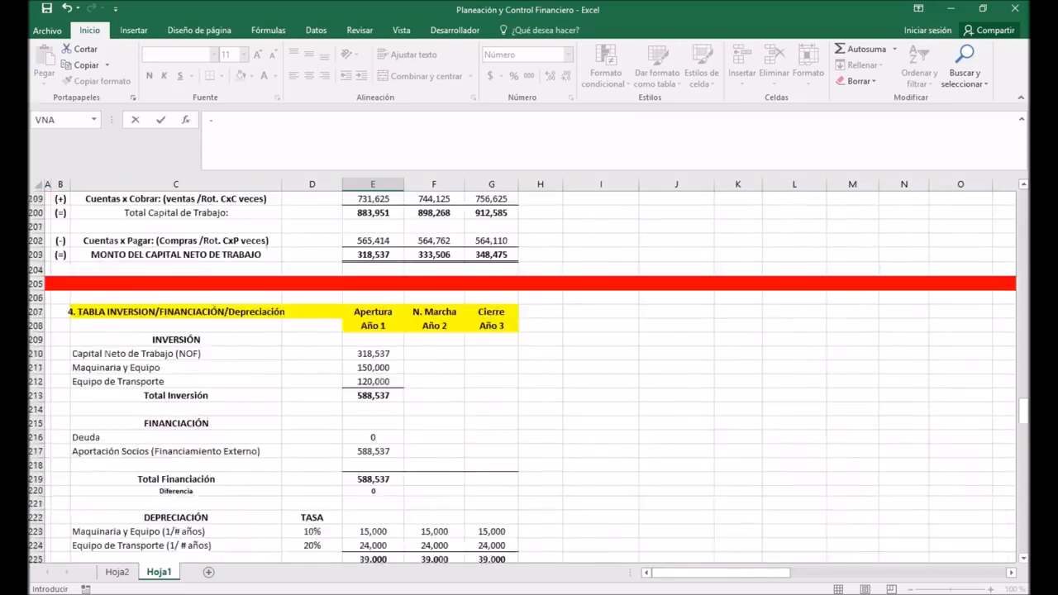
{"action": "scroll", "coordinate": [529, 372], "scroll_direction": "up", "scroll_amount": 2}
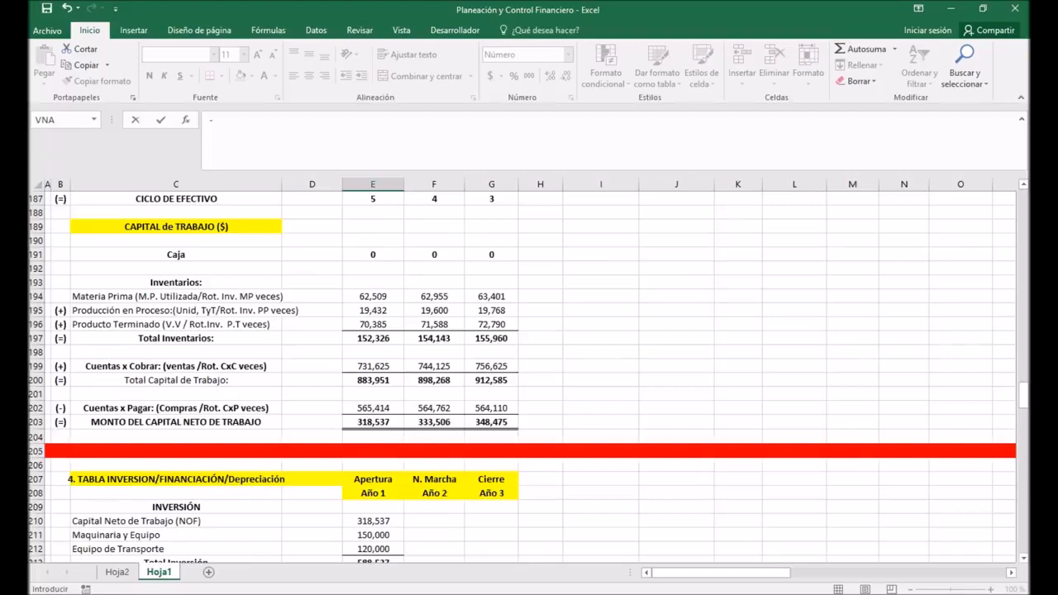
{"action": "left_click", "coordinate": [372, 409]}
{"action": "key", "text": "Return"}
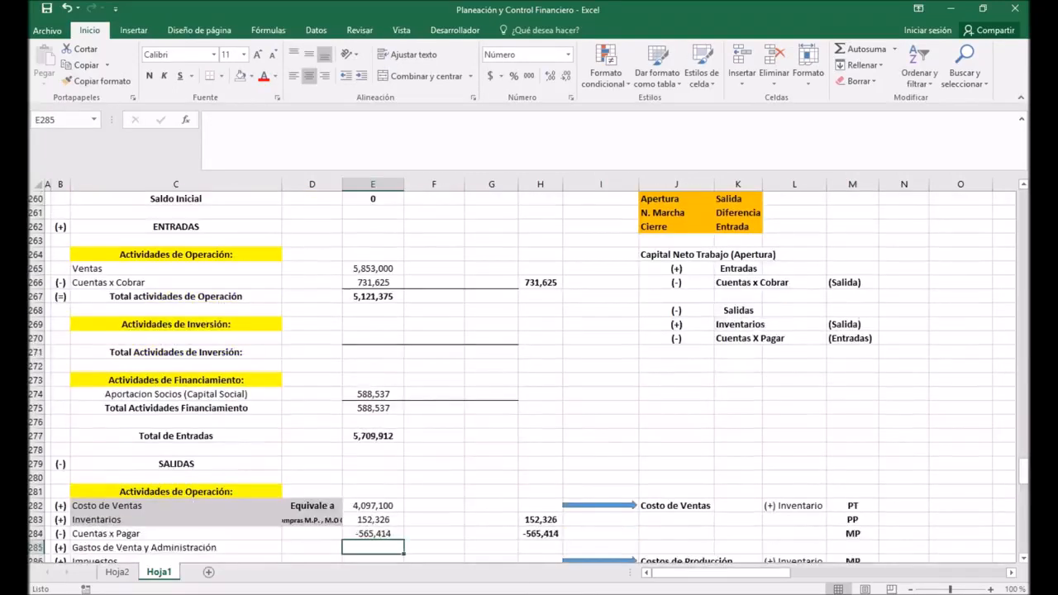
Step: Link Gastos de Venta y Administración for Año 1 in E285 to Gastos de Venta y Admon in E237 of the ESTADO DE RESULTADOS
{"action": "scroll", "coordinate": [529, 372], "scroll_direction": "down", "scroll_amount": 2}
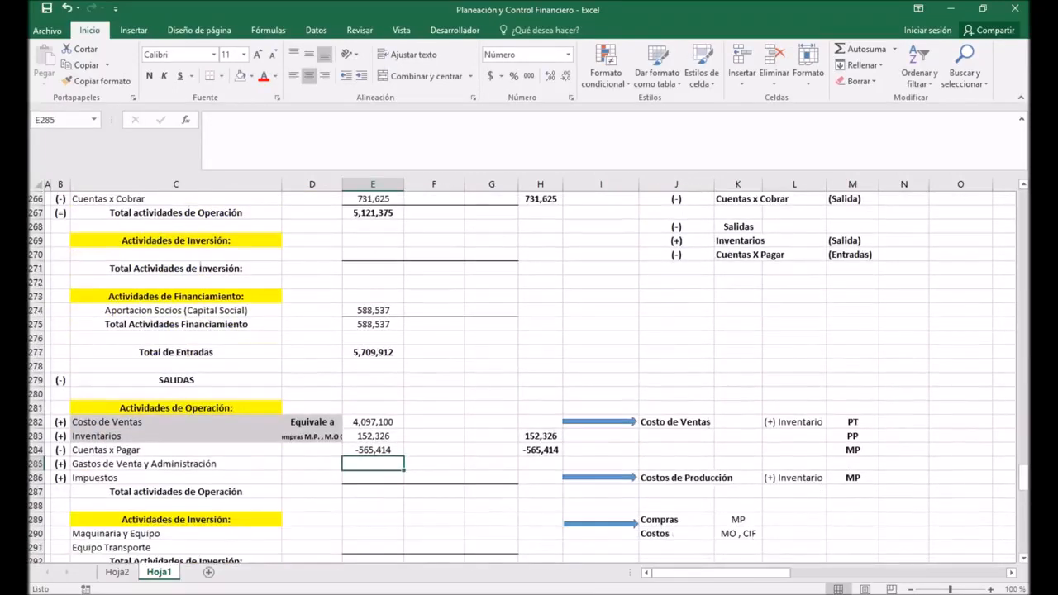
{"action": "type", "text": "+"}
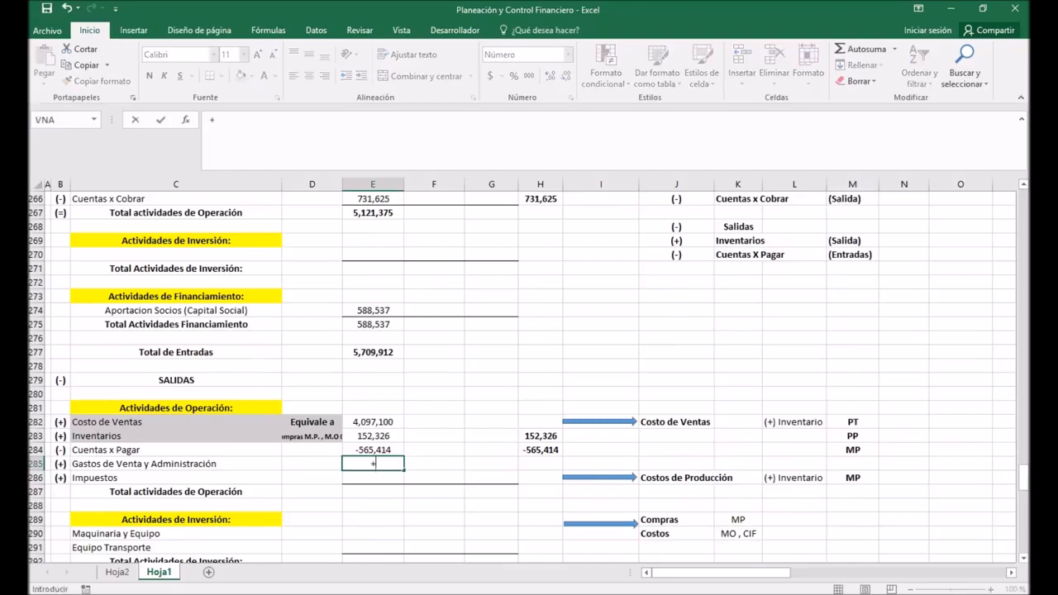
{"action": "scroll", "coordinate": [529, 372], "scroll_direction": "up", "scroll_amount": 11}
{"action": "scroll", "coordinate": [529, 372], "scroll_direction": "up", "scroll_amount": 2}
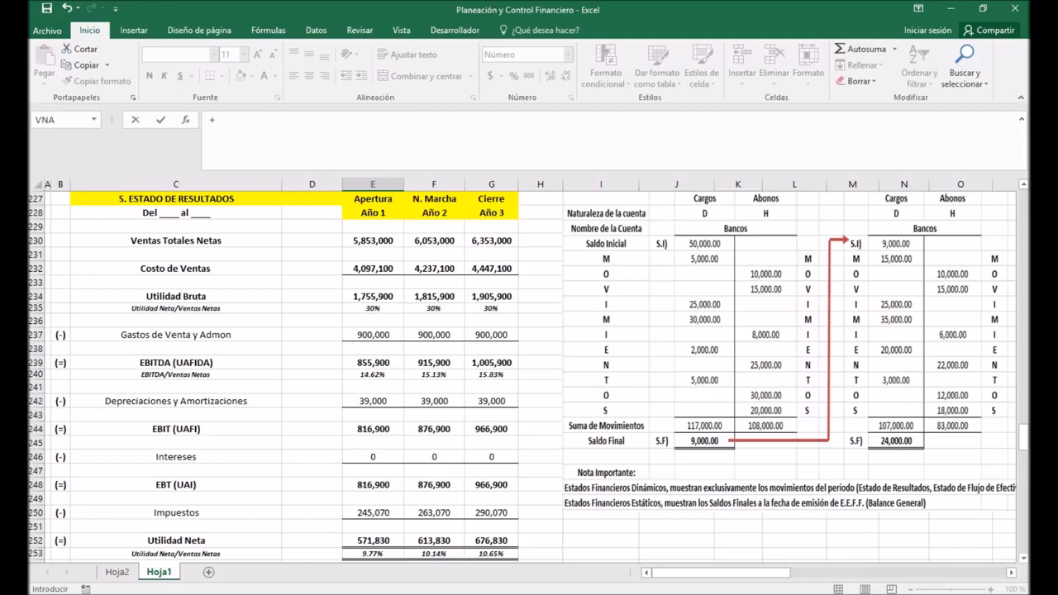
{"action": "left_click", "coordinate": [372, 335]}
{"action": "key", "text": "Return"}
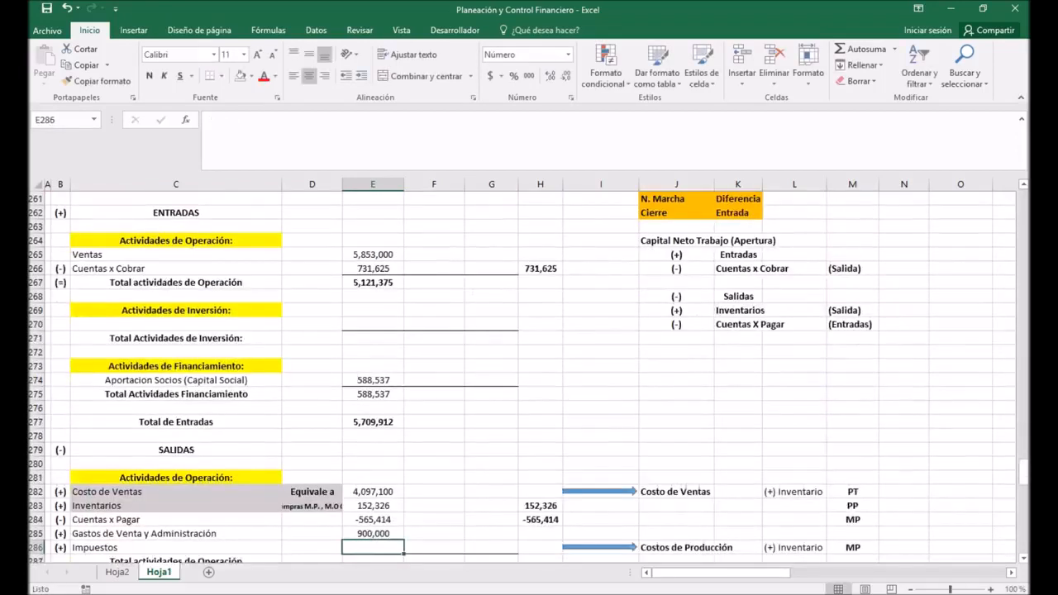
Step: Link Impuestos for Año 1 in E286 to Impuestos in E250 of the ESTADO DE RESULTADOS
{"action": "scroll", "coordinate": [529, 372], "scroll_direction": "down", "scroll_amount": 2}
{"action": "type", "text": "+"}
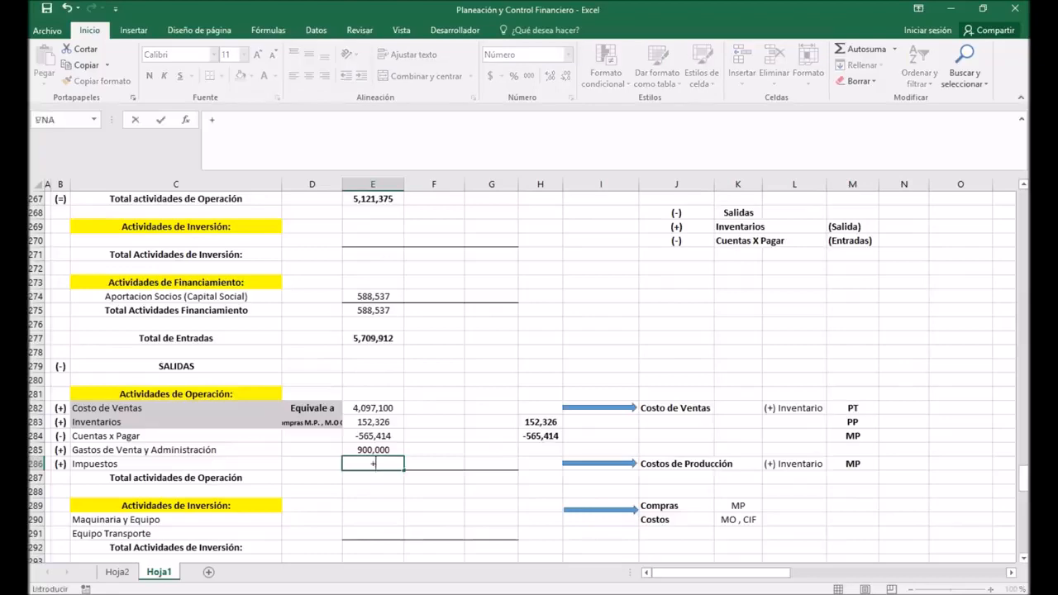
{"action": "scroll", "coordinate": [529, 372], "scroll_direction": "up", "scroll_amount": 14}
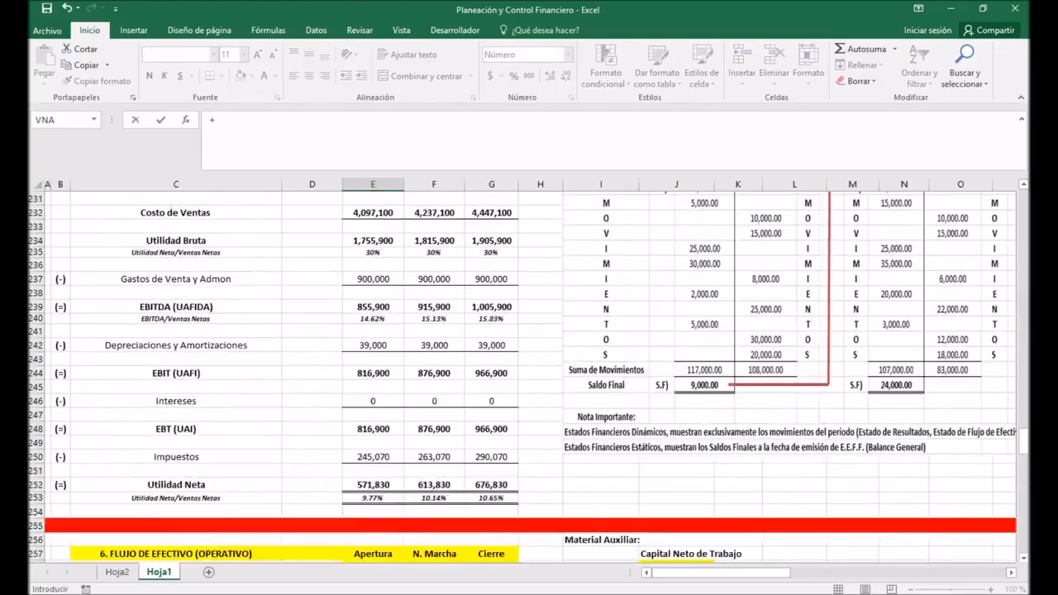
{"action": "scroll", "coordinate": [529, 371], "scroll_direction": "down", "scroll_amount": 2}
{"action": "left_click", "coordinate": [373, 457]}
{"action": "key", "text": "Return"}
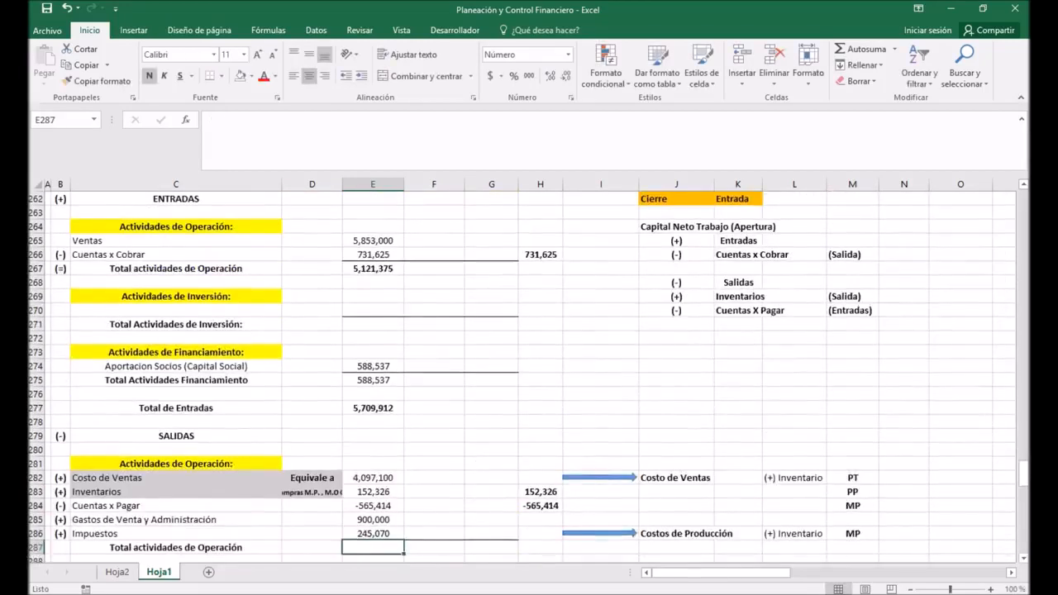
Step: Calculate the outflows' Total actividades de Operación for Año 1 in E287 with the formula =SUMA(E282:E286)
{"action": "scroll", "coordinate": [529, 372], "scroll_direction": "down", "scroll_amount": 4}
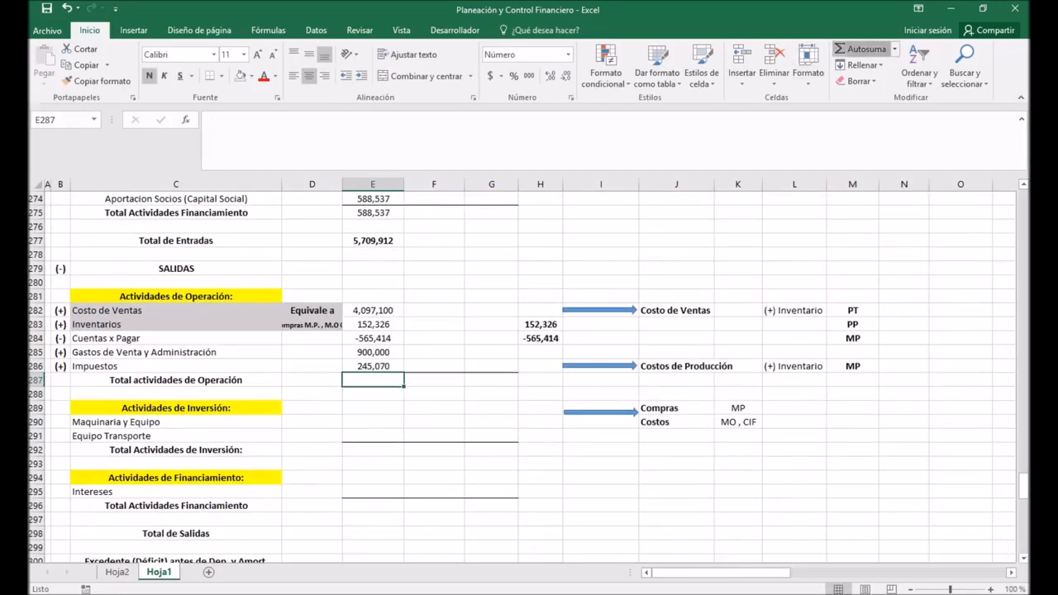
{"action": "left_click", "coordinate": [860, 49]}
{"action": "key", "text": "Return"}
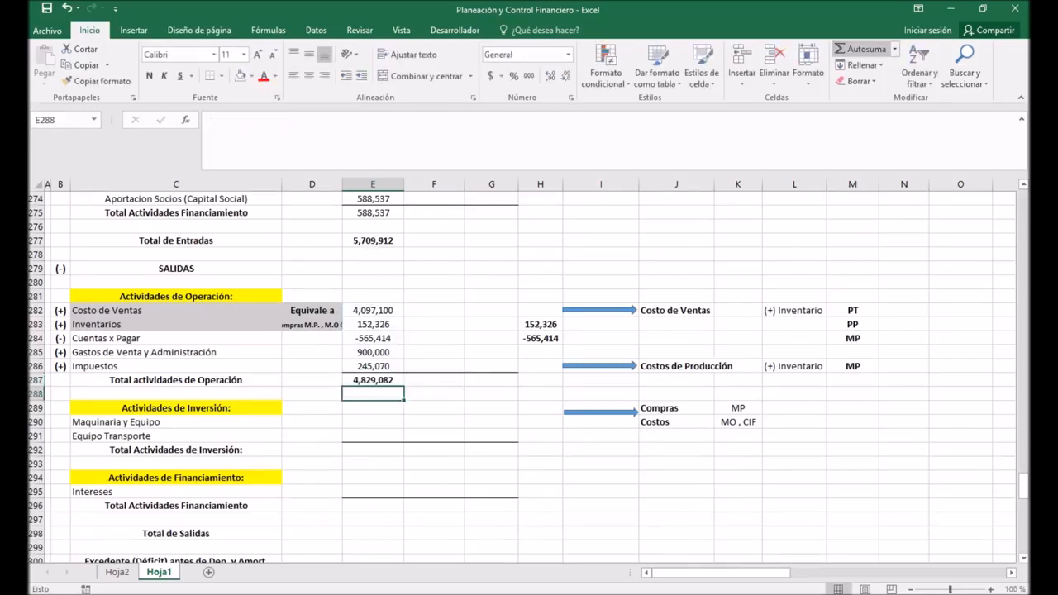
{"action": "left_click", "coordinate": [373, 380]}
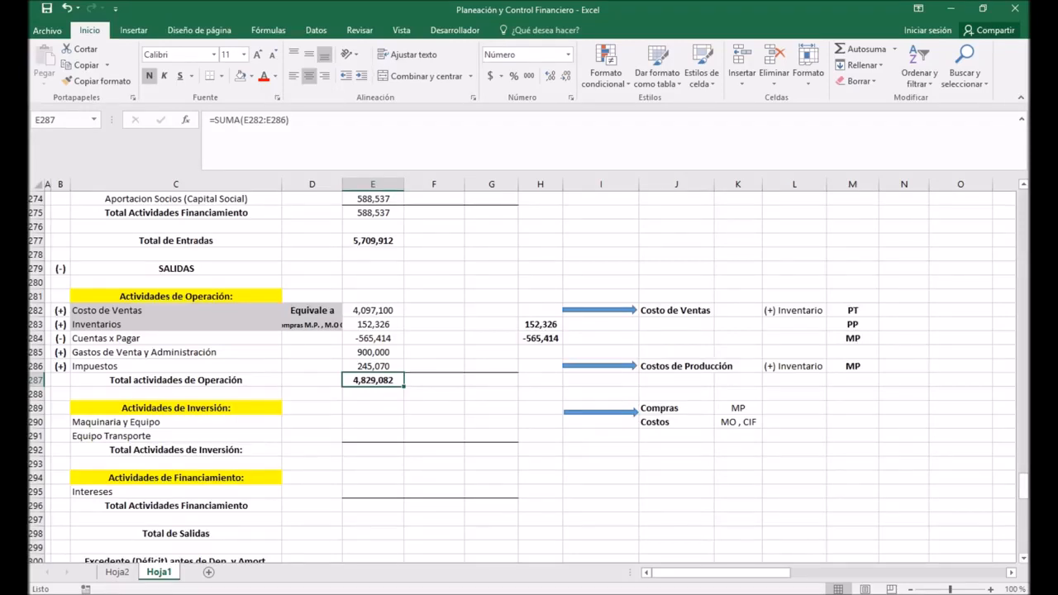
Step: Review how Costo de Ventas plus Inventarios in rows 282–283 relates to the auxiliary notes on PT, PP and MP inventories
{"action": "left_click", "coordinate": [602, 310]}
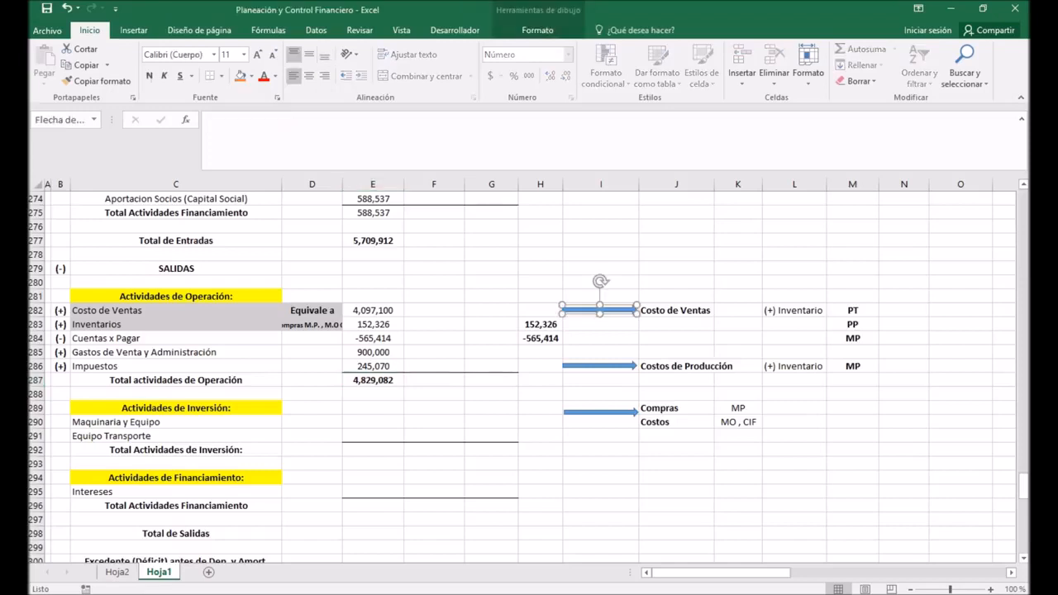
{"action": "left_click", "coordinate": [176, 311]}
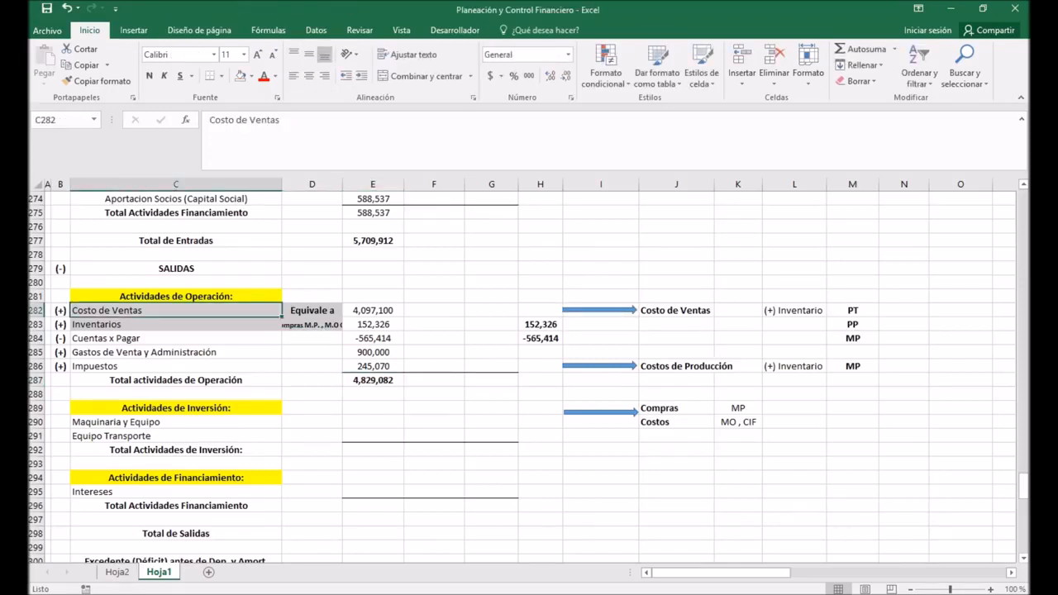
{"action": "left_click", "coordinate": [175, 325]}
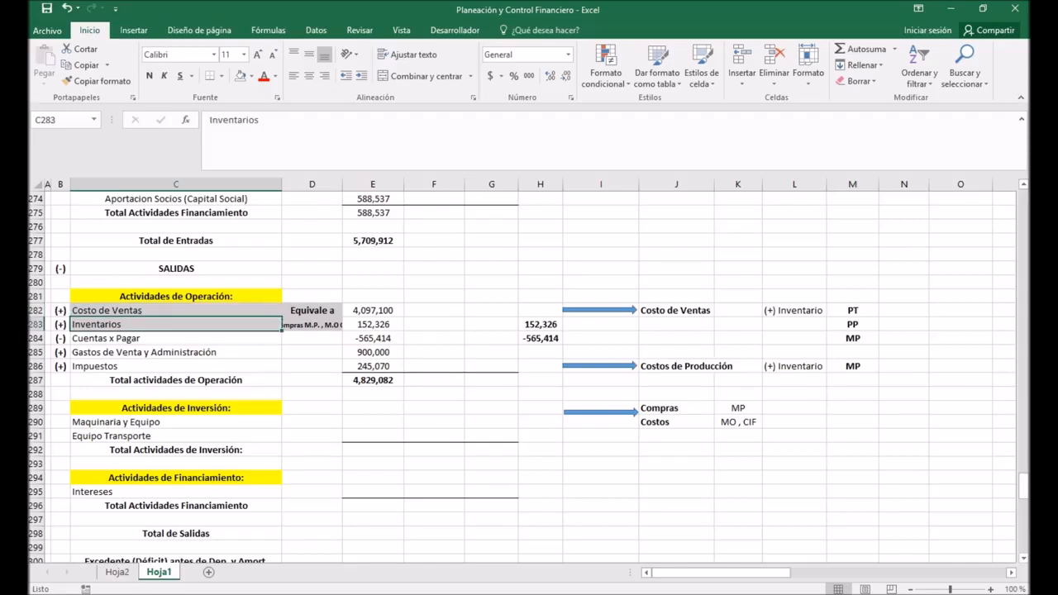
{"action": "left_click", "coordinate": [794, 311]}
{"action": "left_click", "coordinate": [852, 311]}
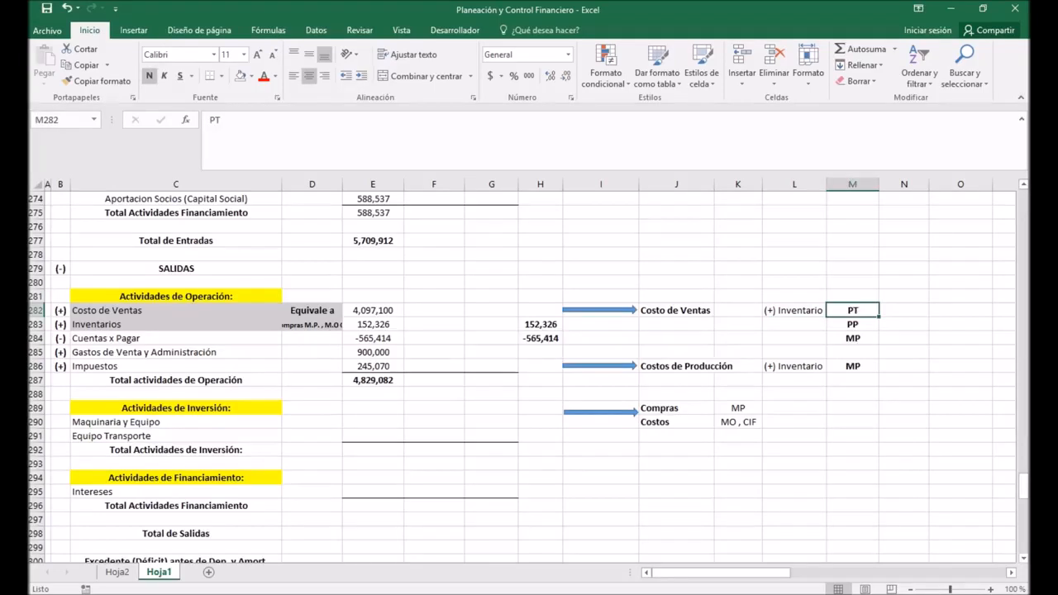
{"action": "left_click", "coordinate": [852, 325]}
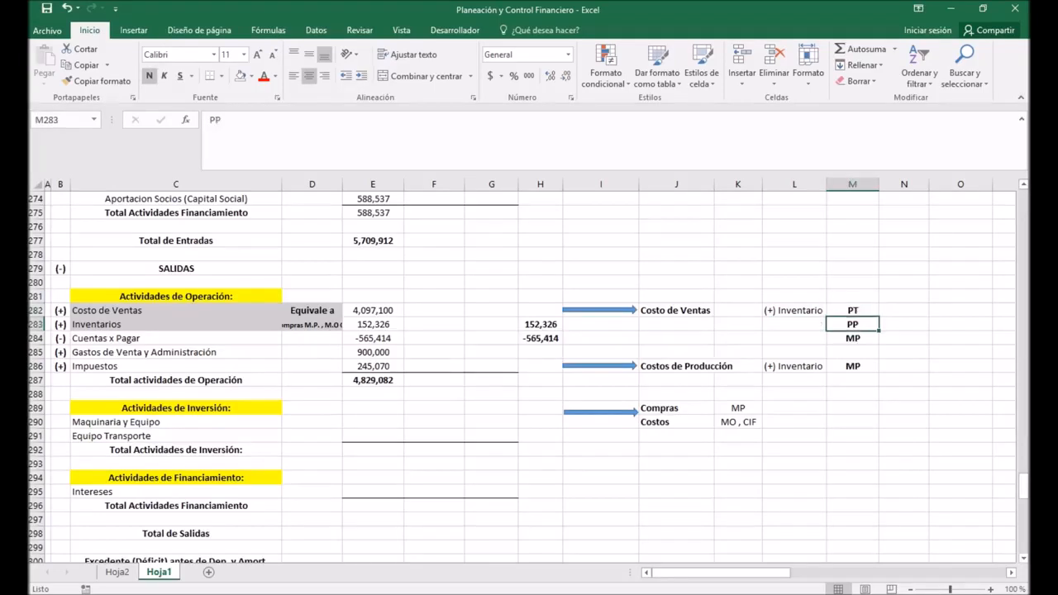
{"action": "left_click", "coordinate": [853, 338]}
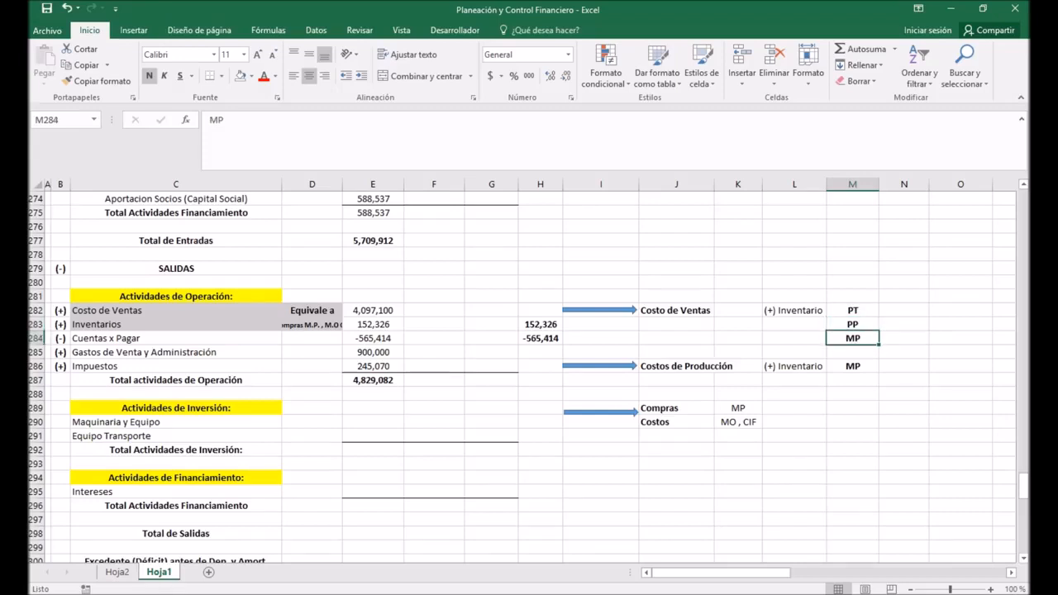
Step: Review the auxiliary notes on Costos de Producción plus MP inventory and their breakdown into Compras and Costos (MO, CIF)
{"action": "left_click", "coordinate": [677, 366]}
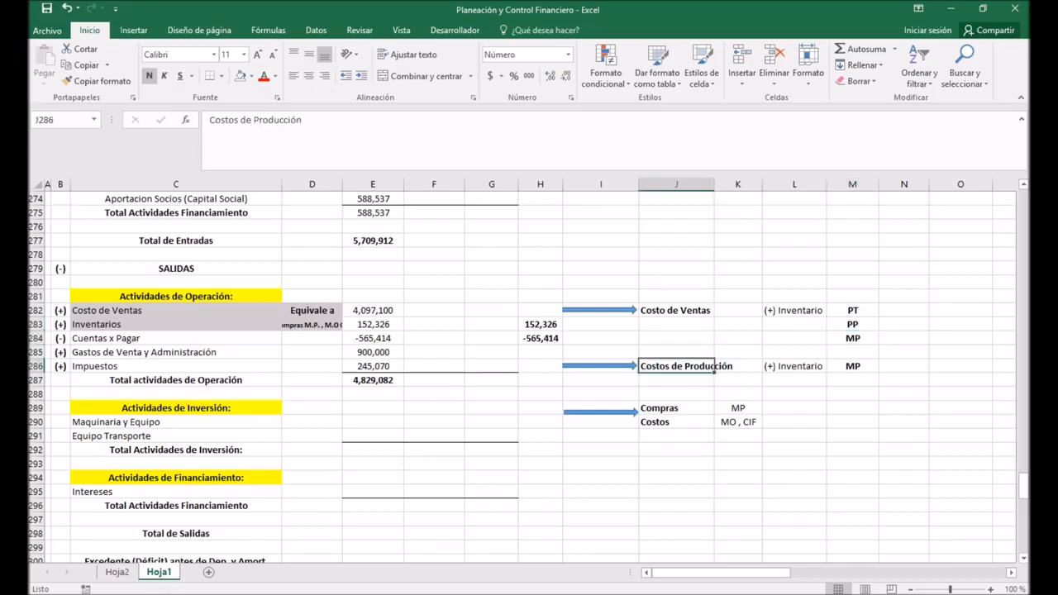
{"action": "left_click", "coordinate": [175, 311]}
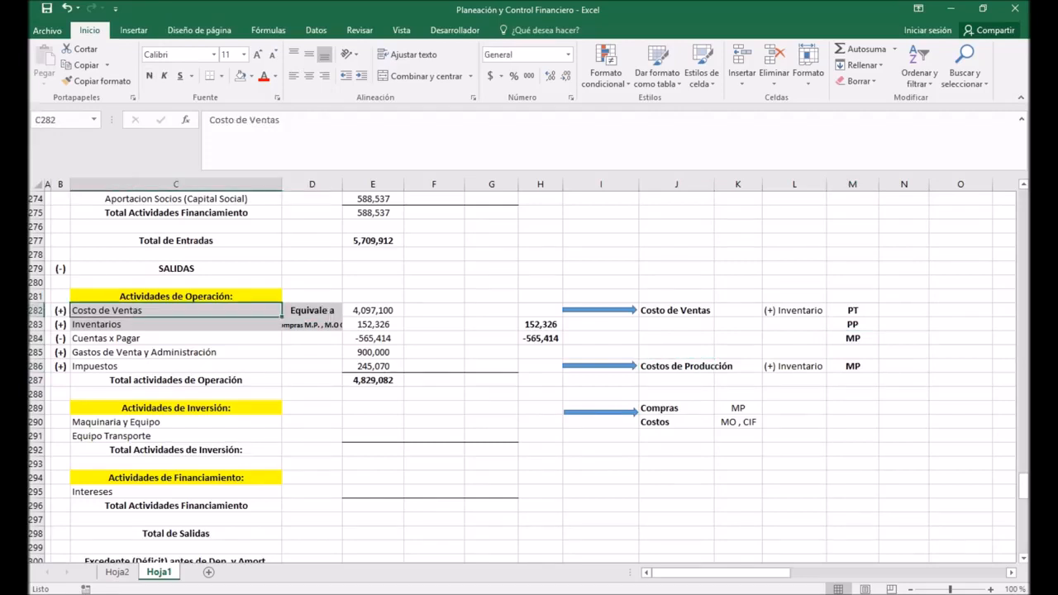
{"action": "left_click", "coordinate": [794, 366]}
{"action": "left_click", "coordinate": [852, 367]}
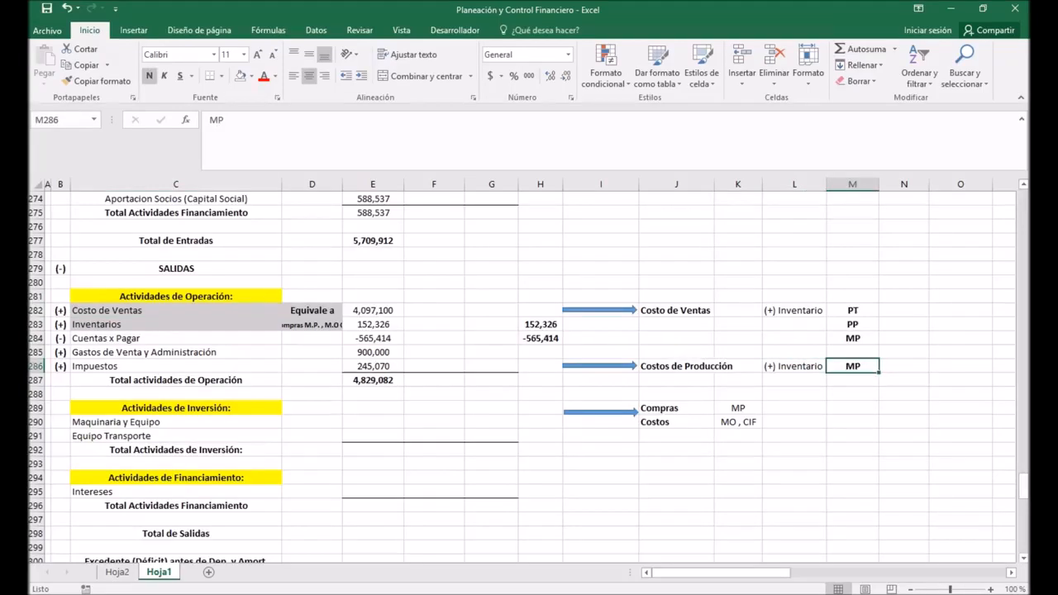
{"action": "left_click", "coordinate": [676, 408]}
{"action": "left_click", "coordinate": [676, 422]}
{"action": "left_click", "coordinate": [738, 423]}
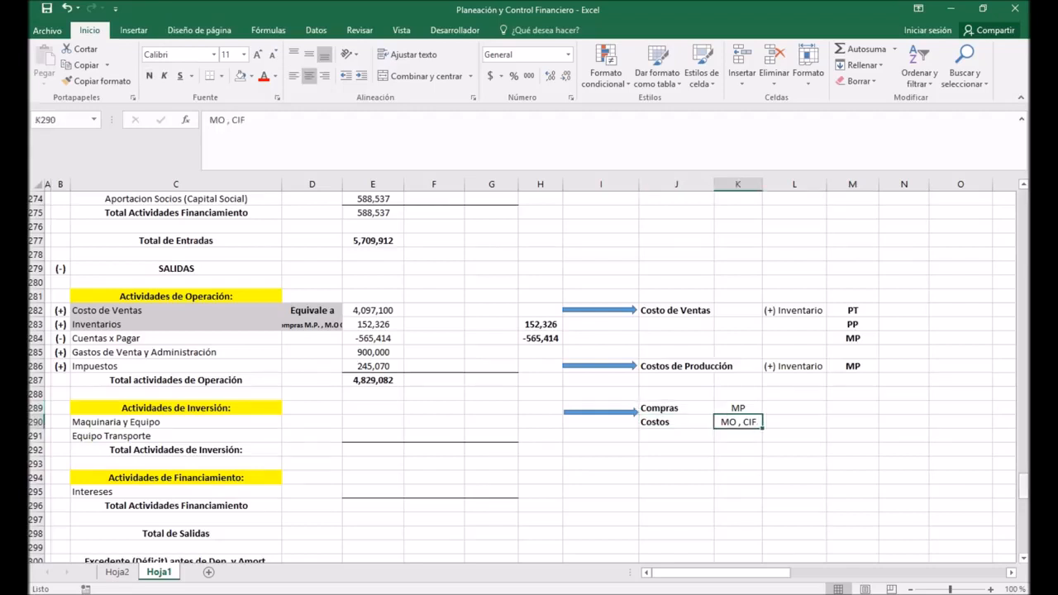
Step: Examine the Registro Contable T-accounts, tracing Compras in Inv. M. Prima and the M.O and CIF movements in Inv. P. Proceso
{"action": "left_click_drag", "start_coordinate": [1023, 485], "coordinate": [1024, 229]}
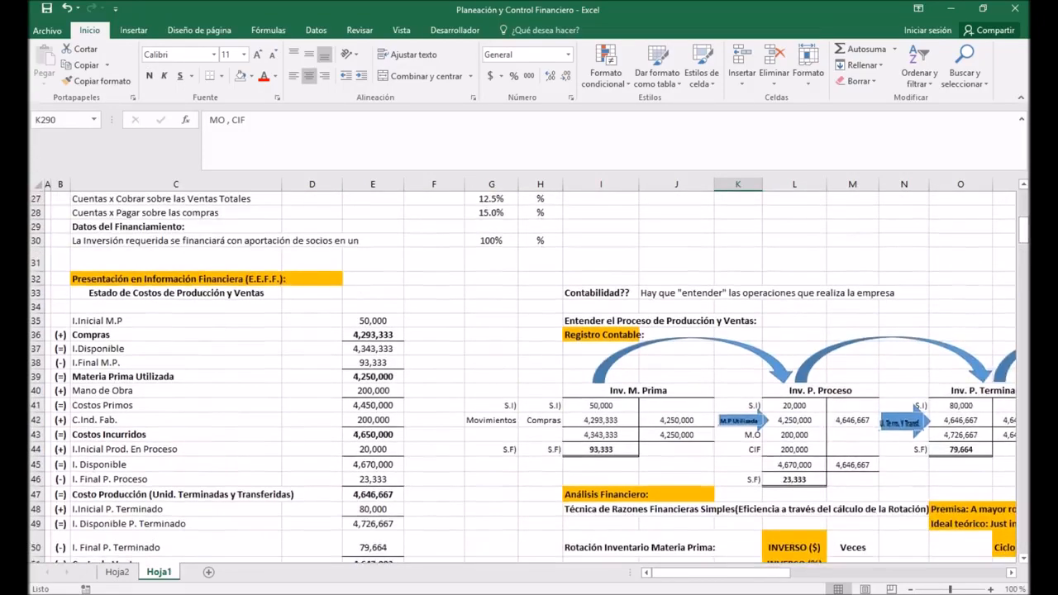
{"action": "left_click_drag", "start_coordinate": [722, 572], "coordinate": [739, 572]}
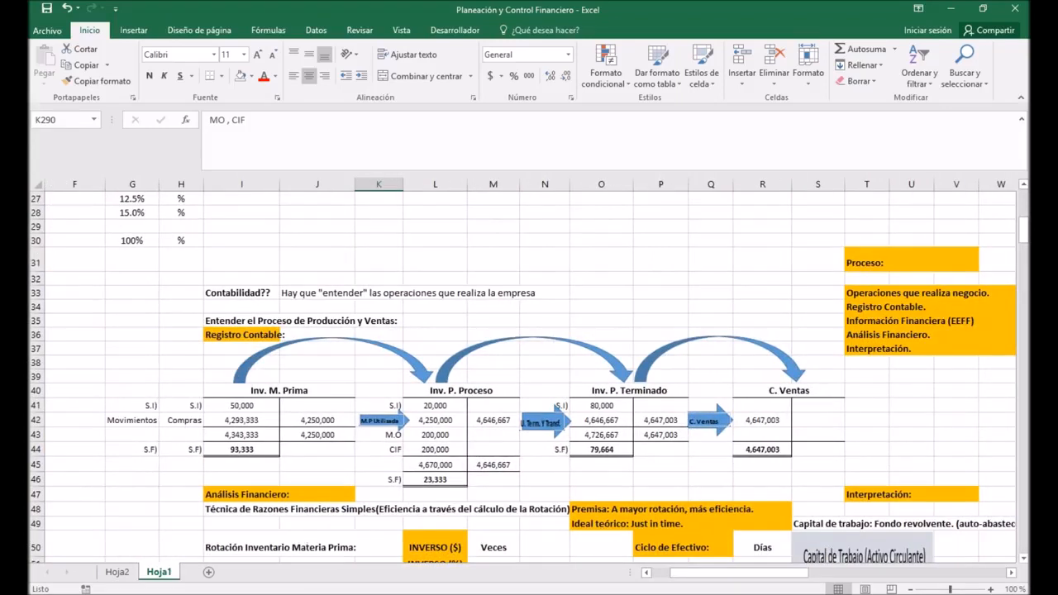
{"action": "left_click_drag", "start_coordinate": [223, 362], "coordinate": [711, 376]}
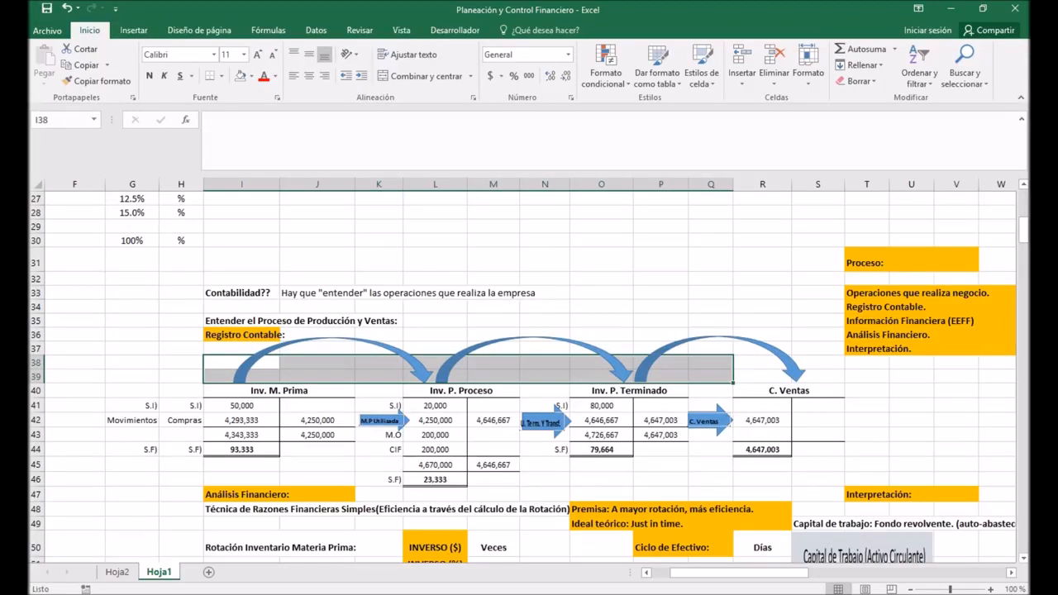
{"action": "left_click_drag", "start_coordinate": [435, 405], "coordinate": [435, 449]}
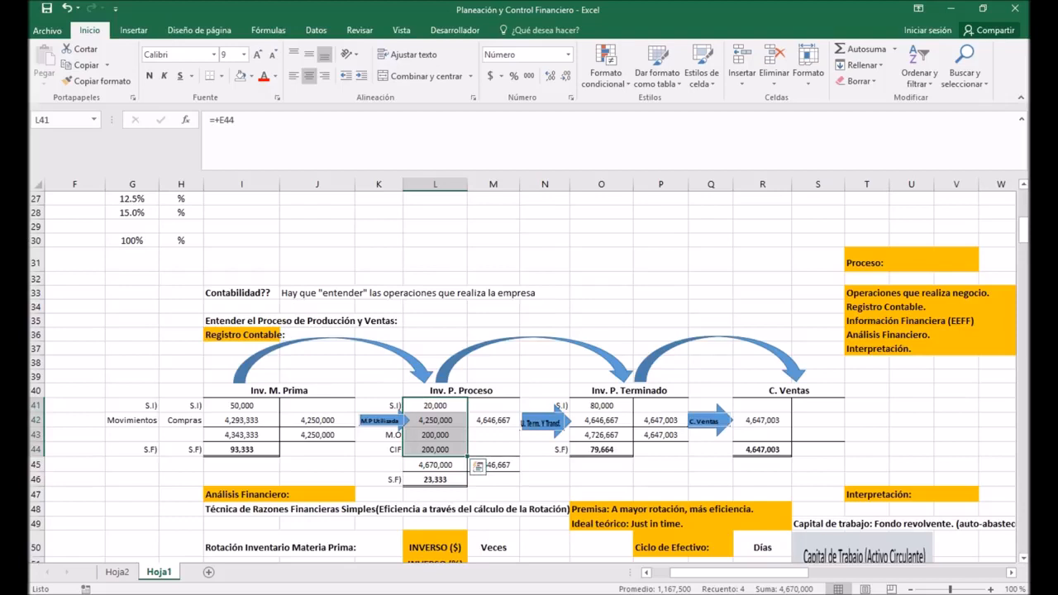
{"action": "left_click", "coordinate": [660, 279]}
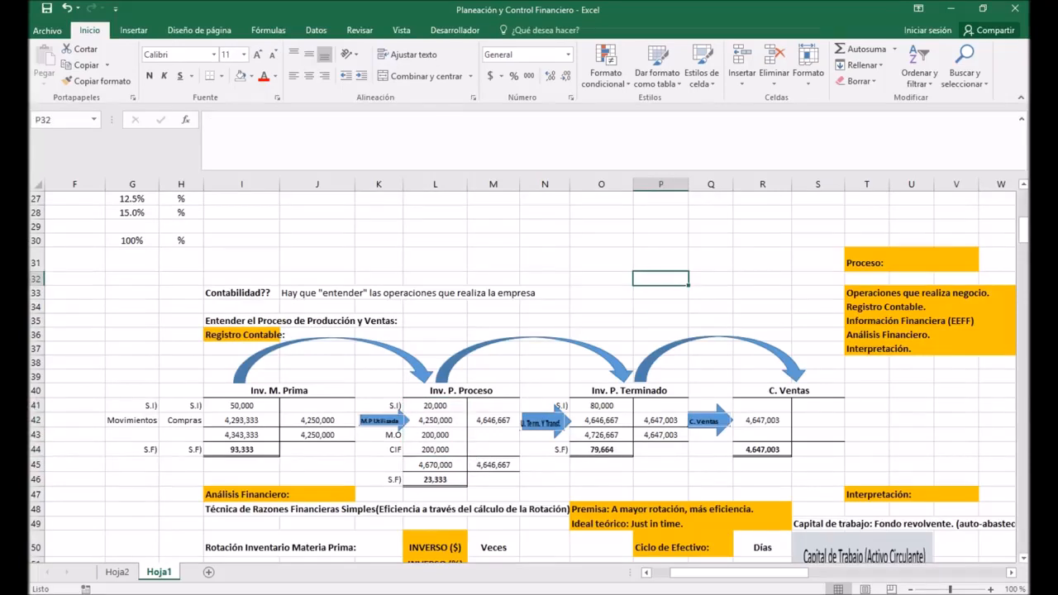
{"action": "left_click_drag", "start_coordinate": [434, 405], "coordinate": [434, 479]}
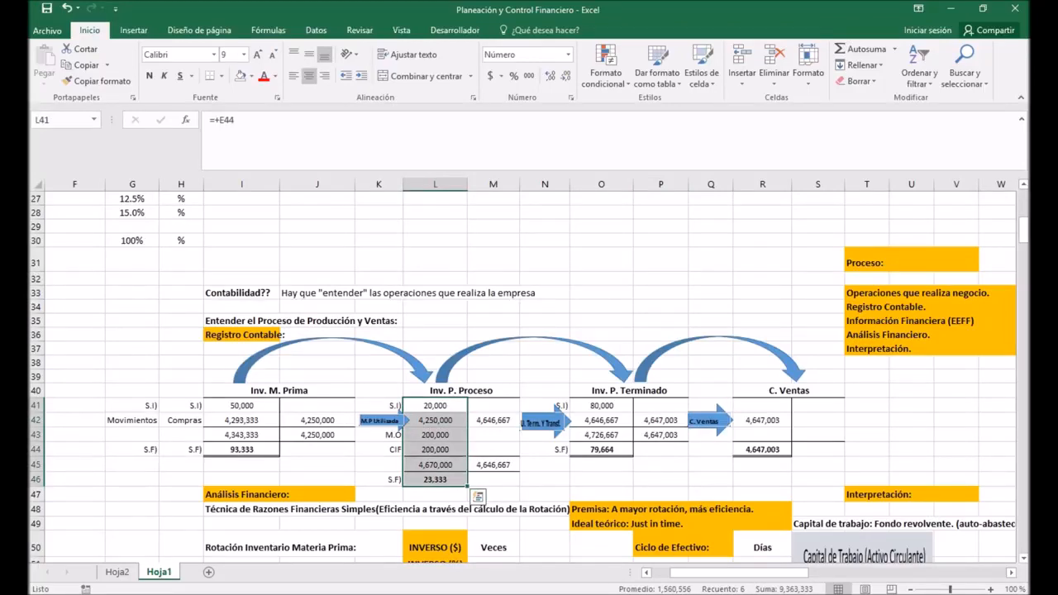
{"action": "left_click", "coordinate": [435, 435]}
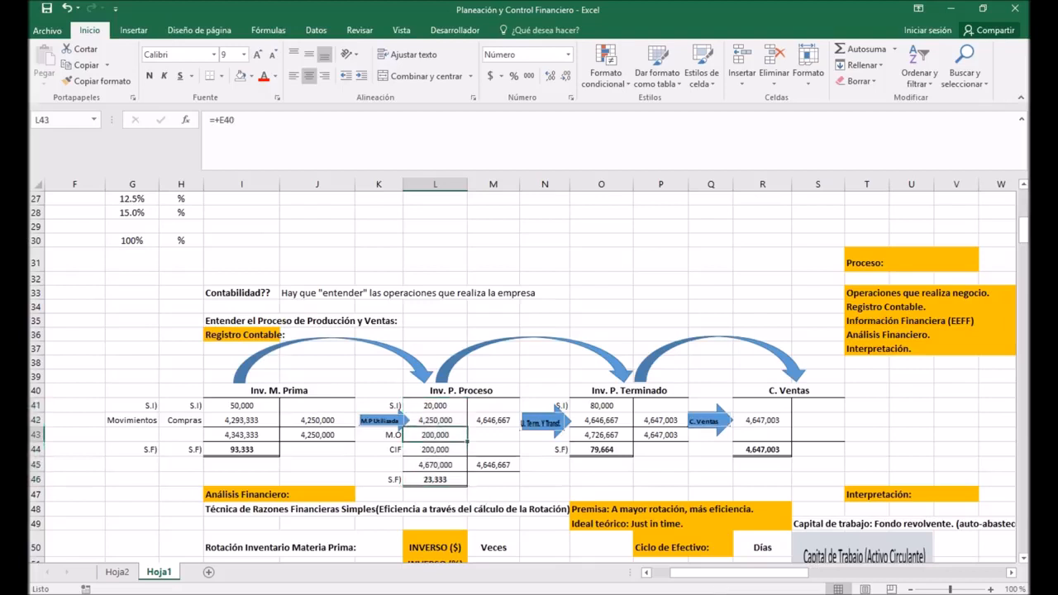
{"action": "key", "text": "Down"}
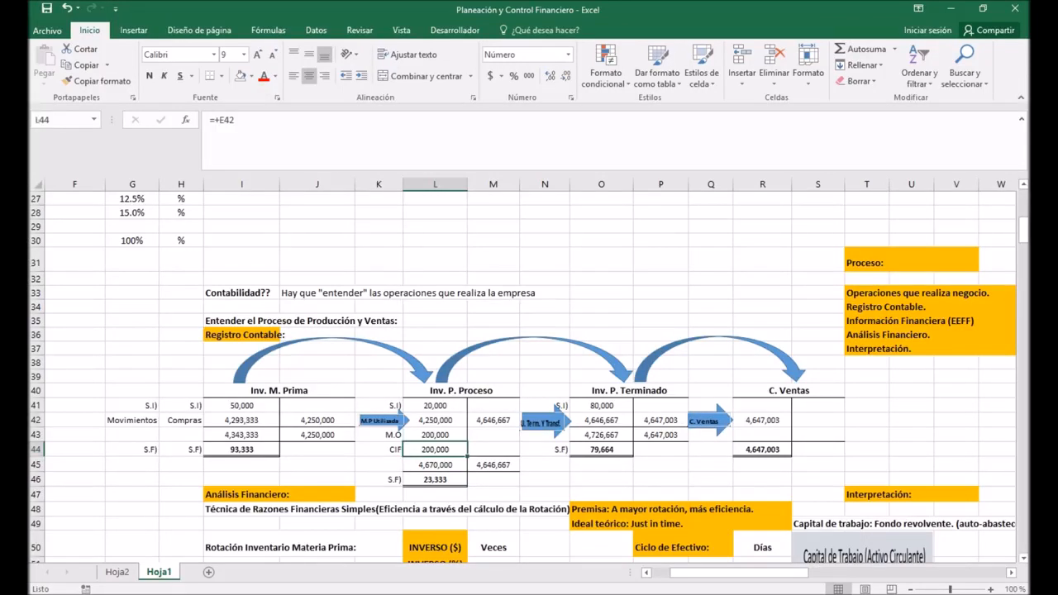
{"action": "left_click", "coordinate": [241, 421]}
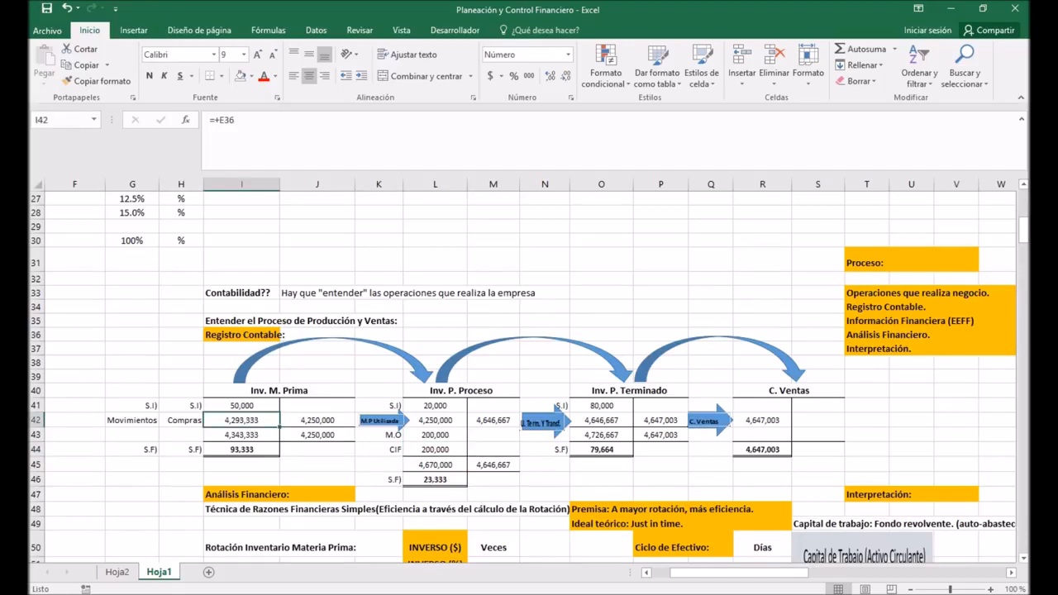
{"action": "left_click", "coordinate": [435, 436]}
Step: Link the outflows' Maquinaria y Equipo for Año 1 in E290 to Maquinaria y Equipo in E211 of the INVERSIÓN table
{"action": "scroll", "coordinate": [525, 376], "scroll_direction": "down", "scroll_amount": 17}
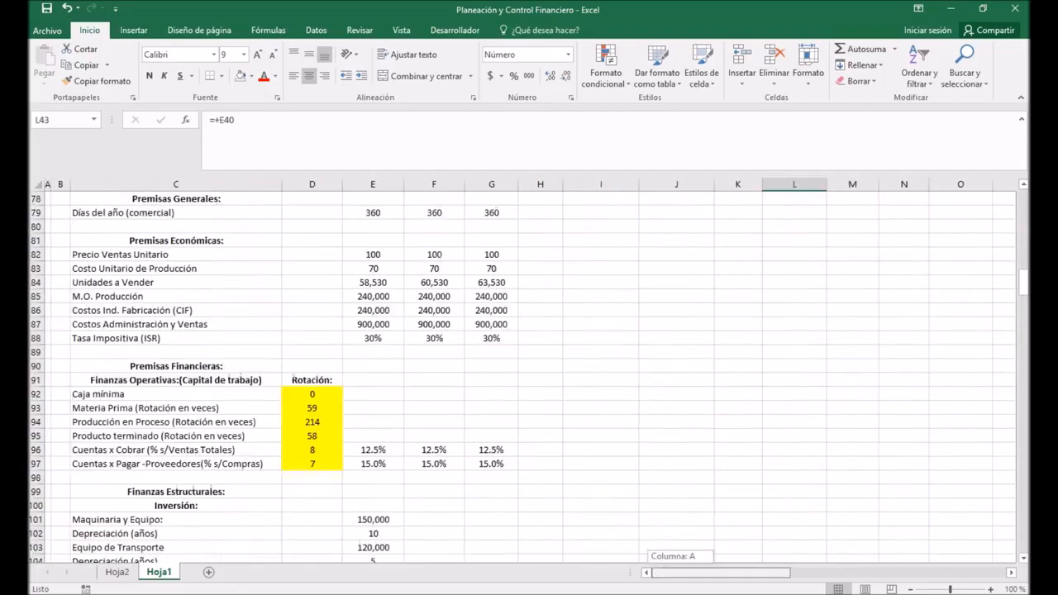
{"action": "left_click_drag", "start_coordinate": [1023, 282], "coordinate": [1023, 463]}
{"action": "left_click", "coordinate": [176, 296]}
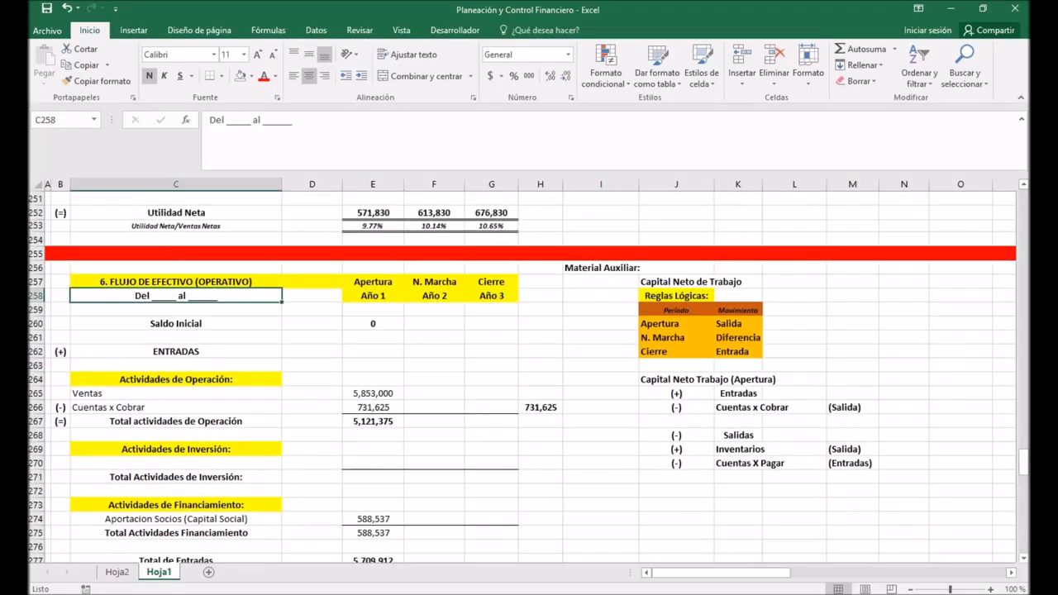
{"action": "scroll", "coordinate": [529, 376], "scroll_direction": "down", "scroll_amount": 4}
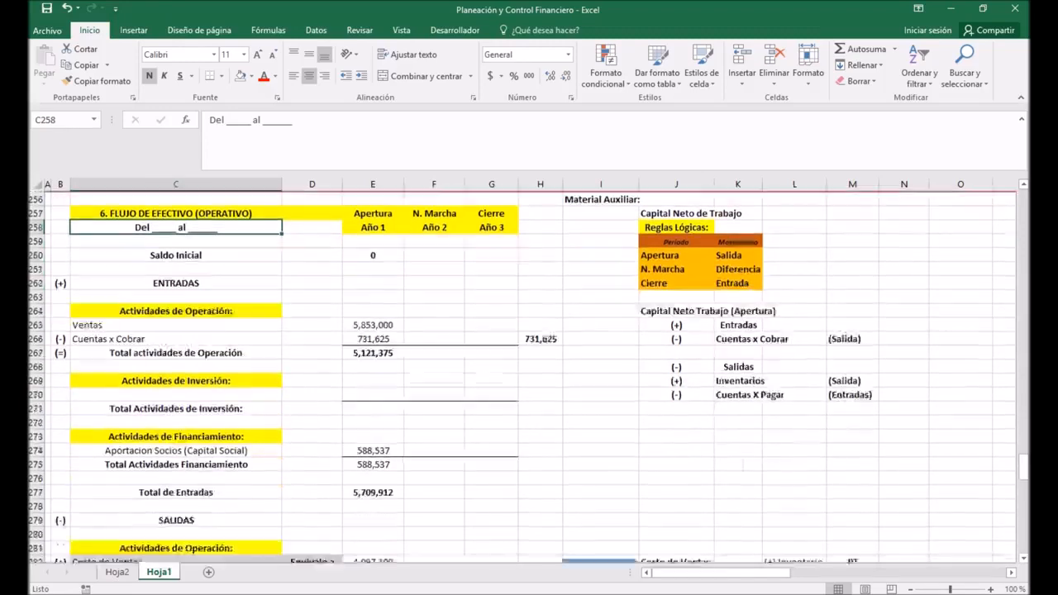
{"action": "scroll", "coordinate": [529, 376], "scroll_direction": "down", "scroll_amount": 1}
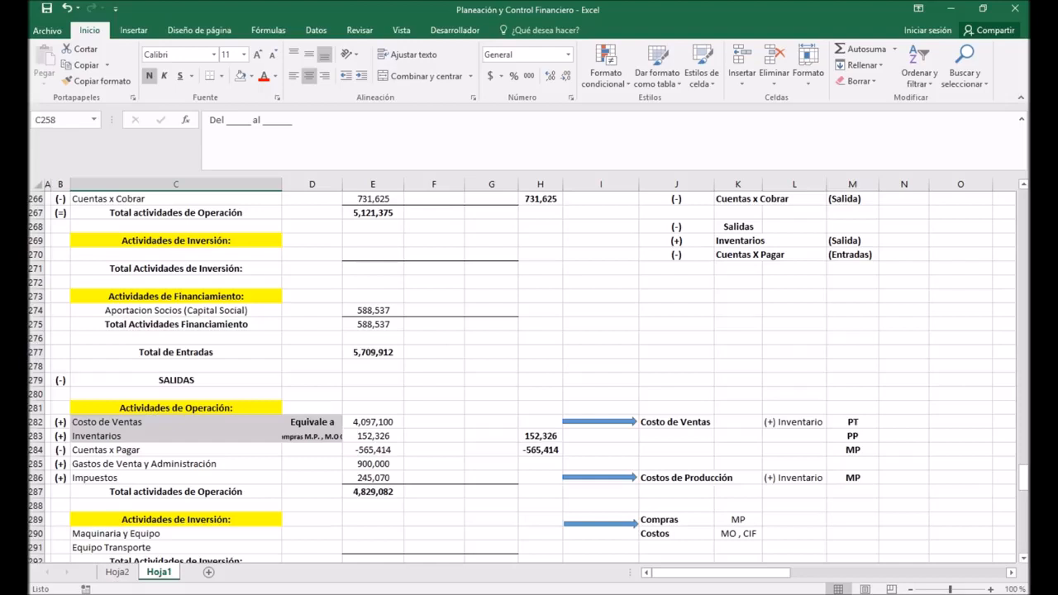
{"action": "scroll", "coordinate": [529, 376], "scroll_direction": "down", "scroll_amount": 2}
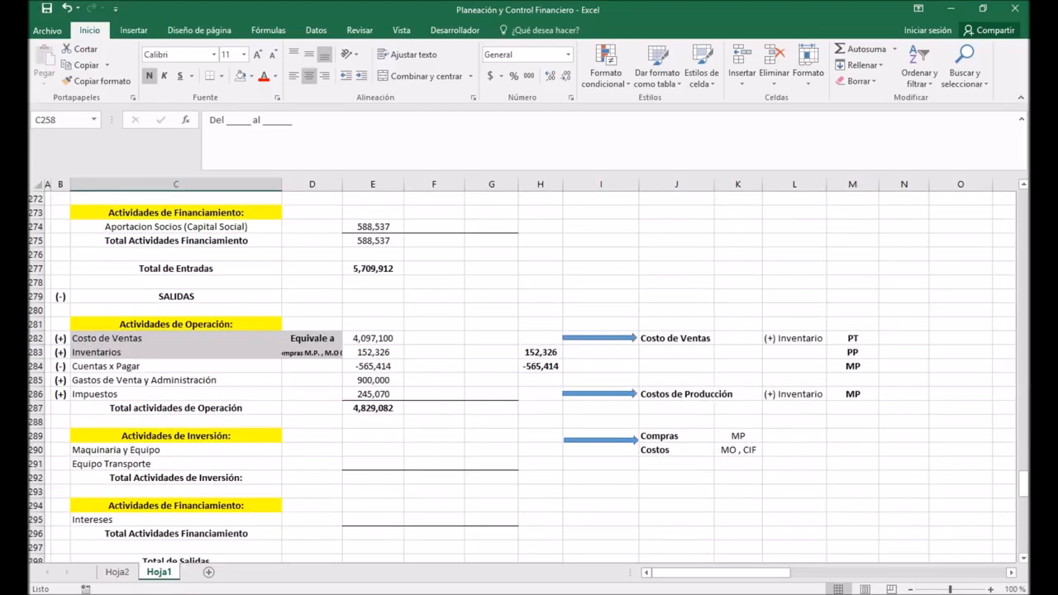
{"action": "left_click", "coordinate": [373, 449]}
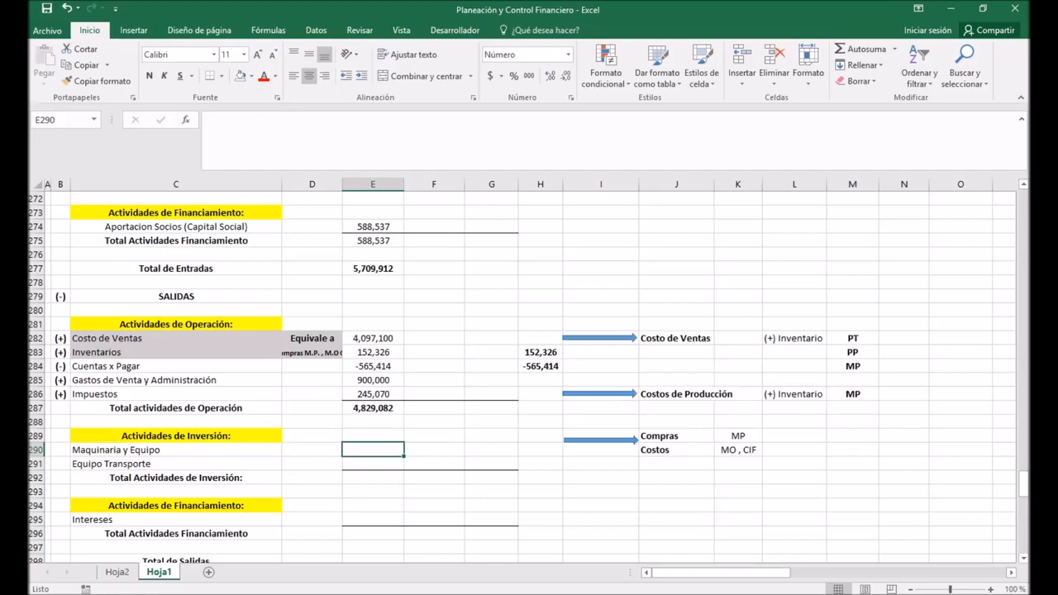
{"action": "type", "text": "+"}
{"action": "scroll", "coordinate": [372, 450], "scroll_direction": "up", "scroll_amount": 20}
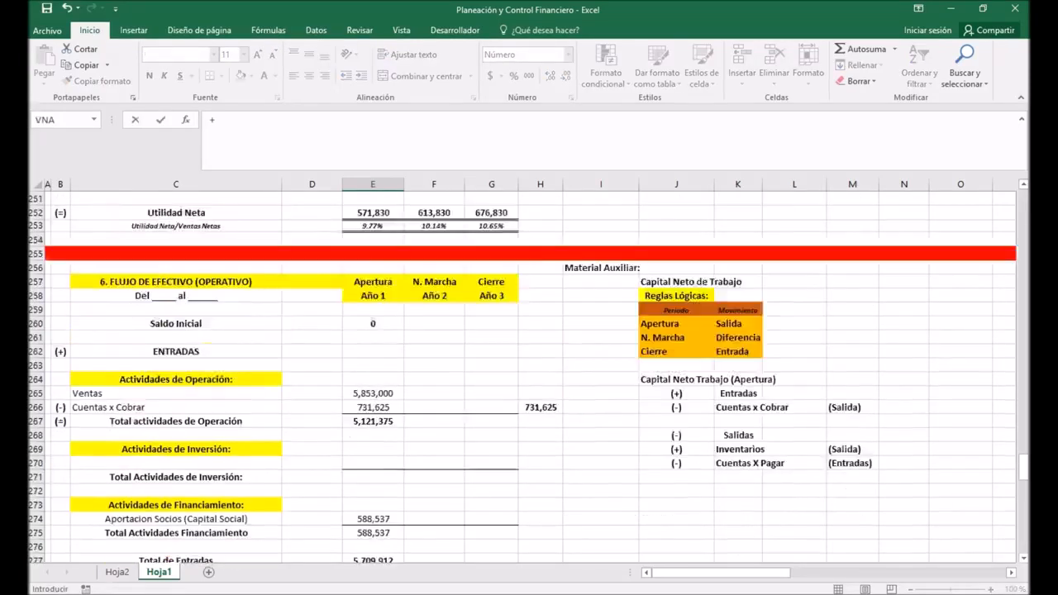
{"action": "scroll", "coordinate": [373, 450], "scroll_direction": "up", "scroll_amount": 11}
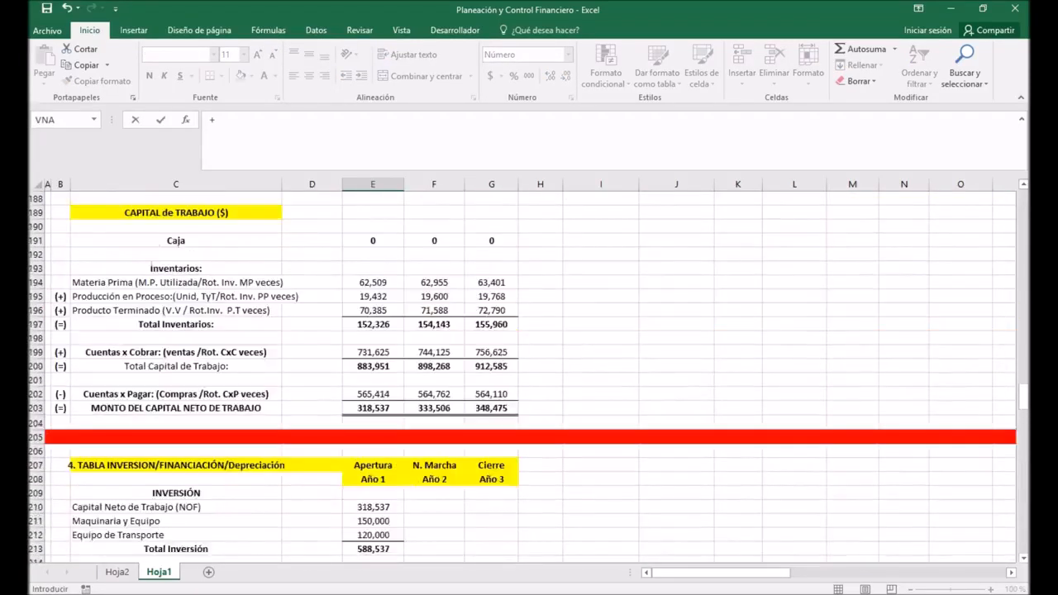
{"action": "scroll", "coordinate": [373, 450], "scroll_direction": "up", "scroll_amount": 5}
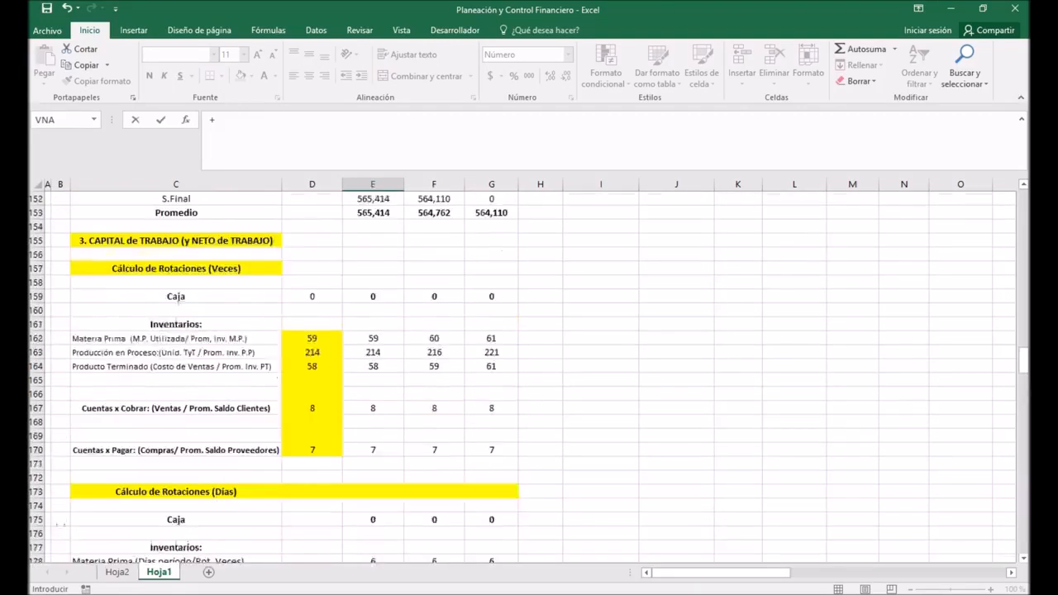
{"action": "scroll", "coordinate": [373, 450], "scroll_direction": "down", "scroll_amount": 13}
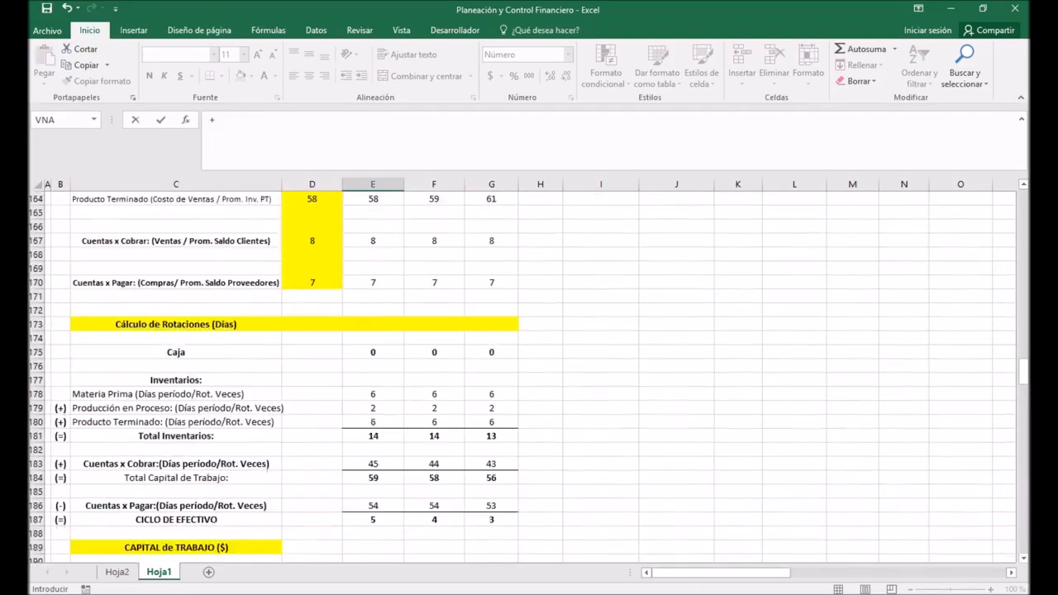
{"action": "scroll", "coordinate": [373, 449], "scroll_direction": "down", "scroll_amount": 5}
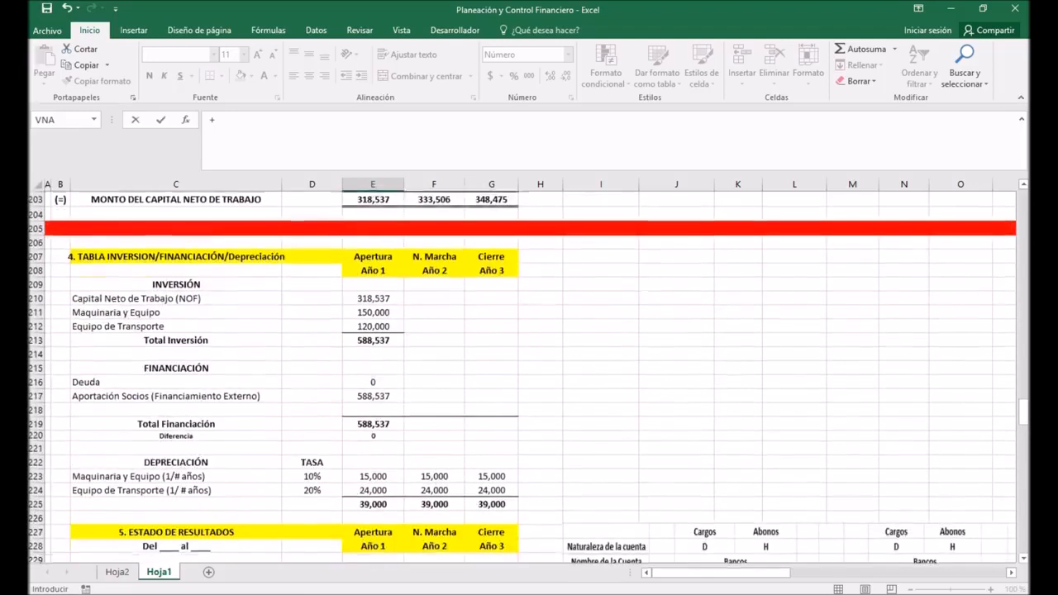
{"action": "left_click", "coordinate": [372, 311]}
{"action": "key", "text": "Return"}
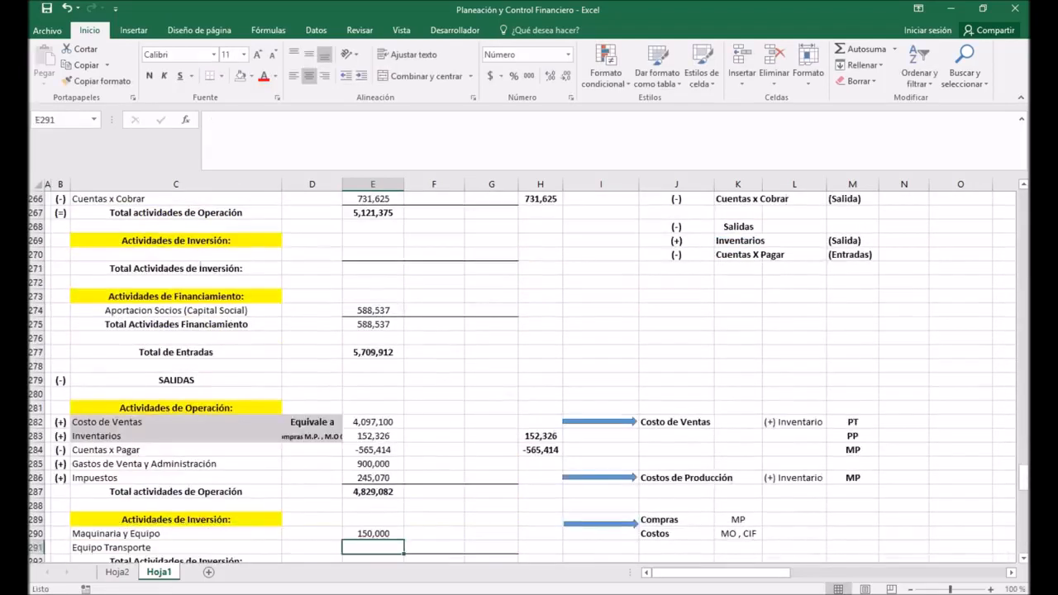
Step: Link the outflows' Equipo Transporte for Año 1 in E291 to Equipo de Transporte in E212 of the INVERSIÓN table
{"action": "type", "text": "+"}
{"action": "scroll", "coordinate": [529, 372], "scroll_direction": "up", "scroll_amount": 8}
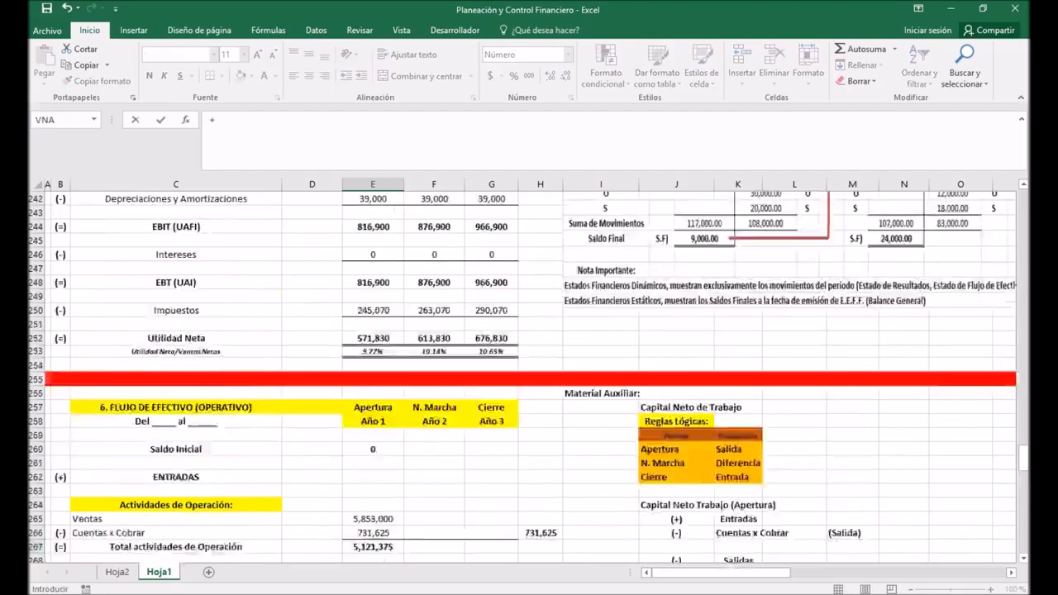
{"action": "scroll", "coordinate": [528, 372], "scroll_direction": "up", "scroll_amount": 11}
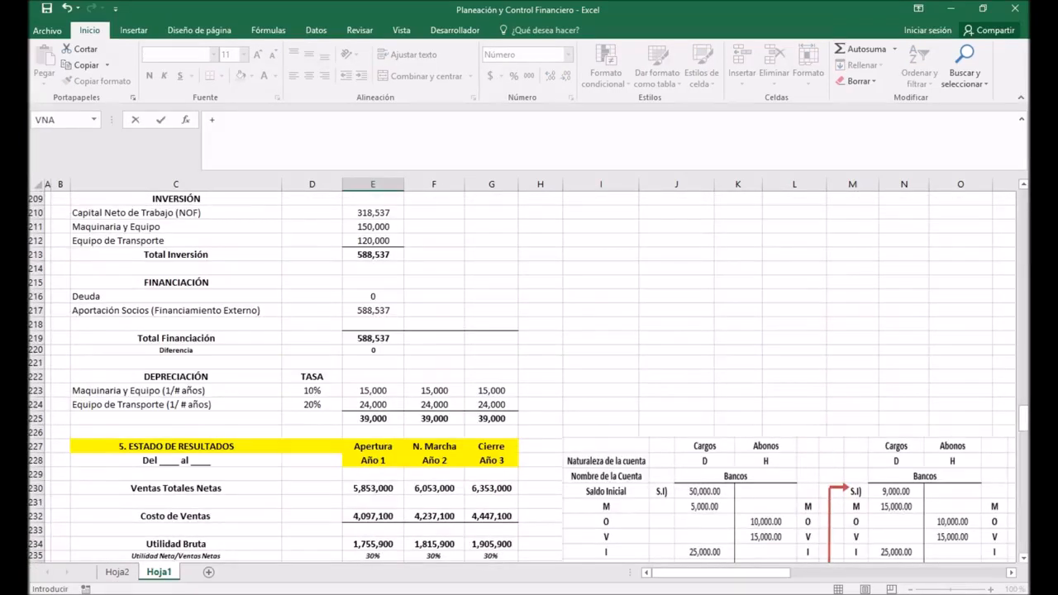
{"action": "left_click", "coordinate": [373, 241]}
{"action": "key", "text": "Return"}
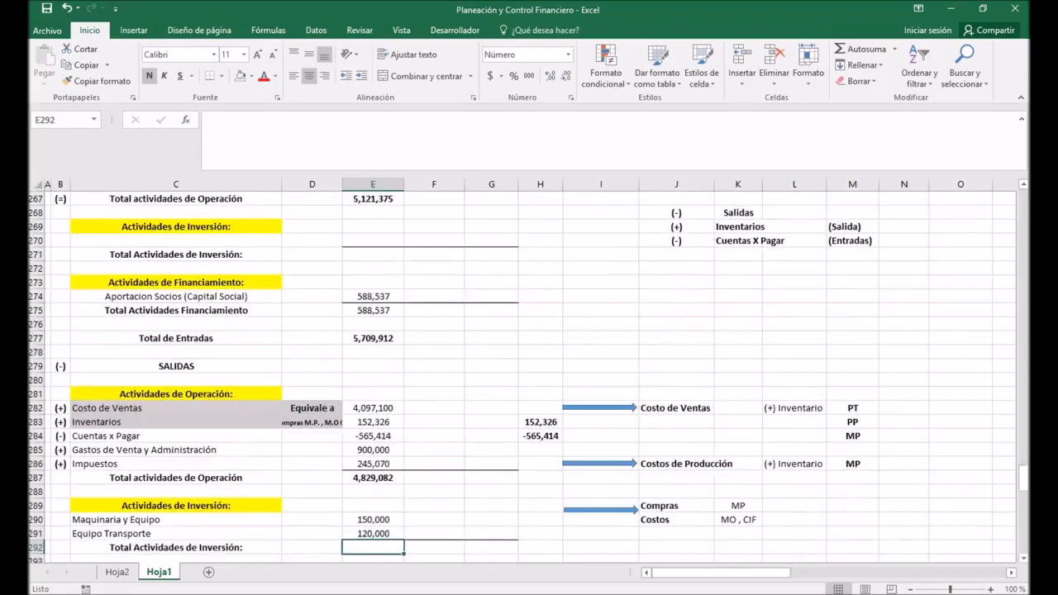
{"action": "scroll", "coordinate": [529, 372], "scroll_direction": "down", "scroll_amount": 2}
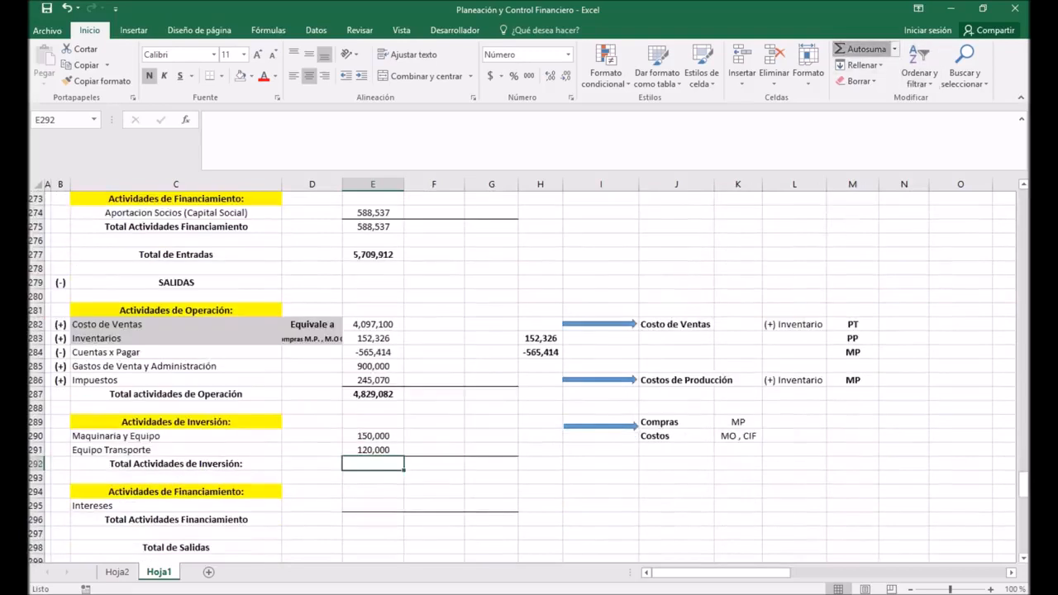
Step: Total the Año 1 investment outflows in E292 with an automatic sum of Maquinaria y Equipo and Equipo Transporte
{"action": "left_click", "coordinate": [860, 48]}
{"action": "key", "text": "Return"}
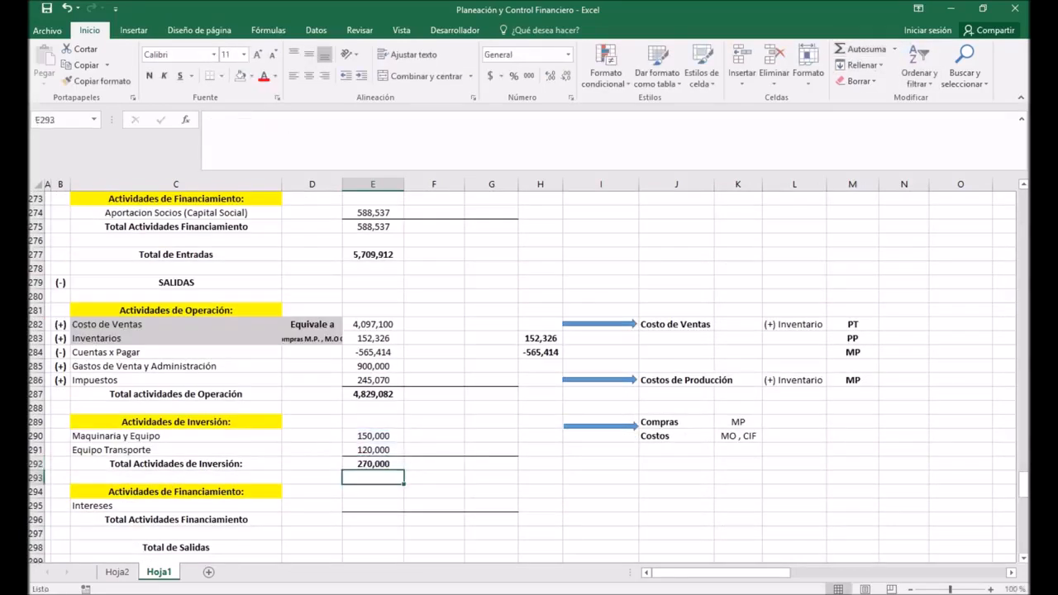
Step: Enter 0 for the Año 1 Intereses in E295 and total the financing outflows in E296 with an automatic sum
{"action": "scroll", "coordinate": [529, 372], "scroll_direction": "down", "scroll_amount": 2}
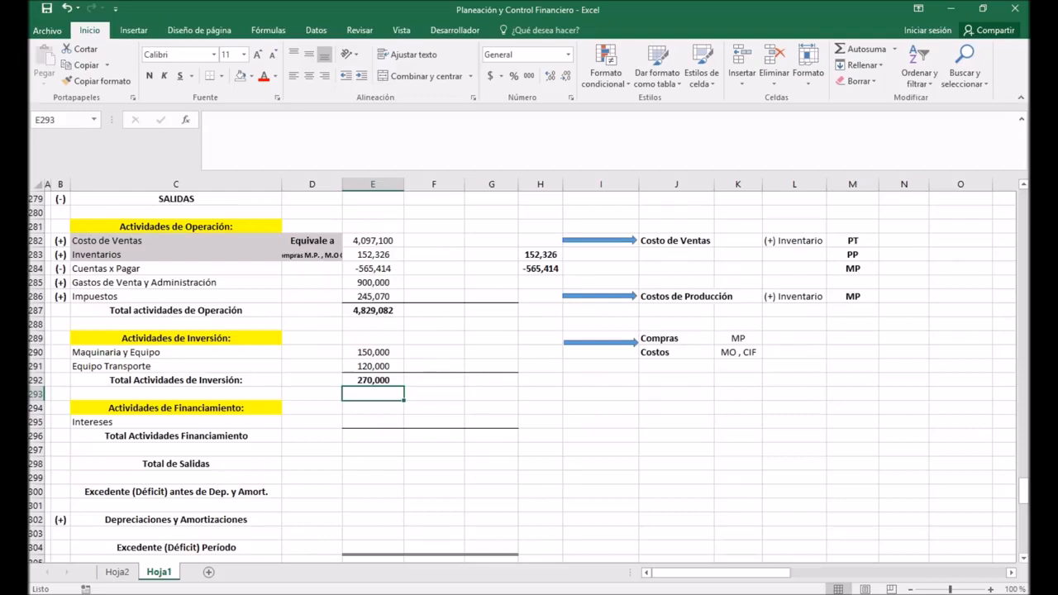
{"action": "left_click", "coordinate": [373, 421]}
{"action": "type", "text": "0"}
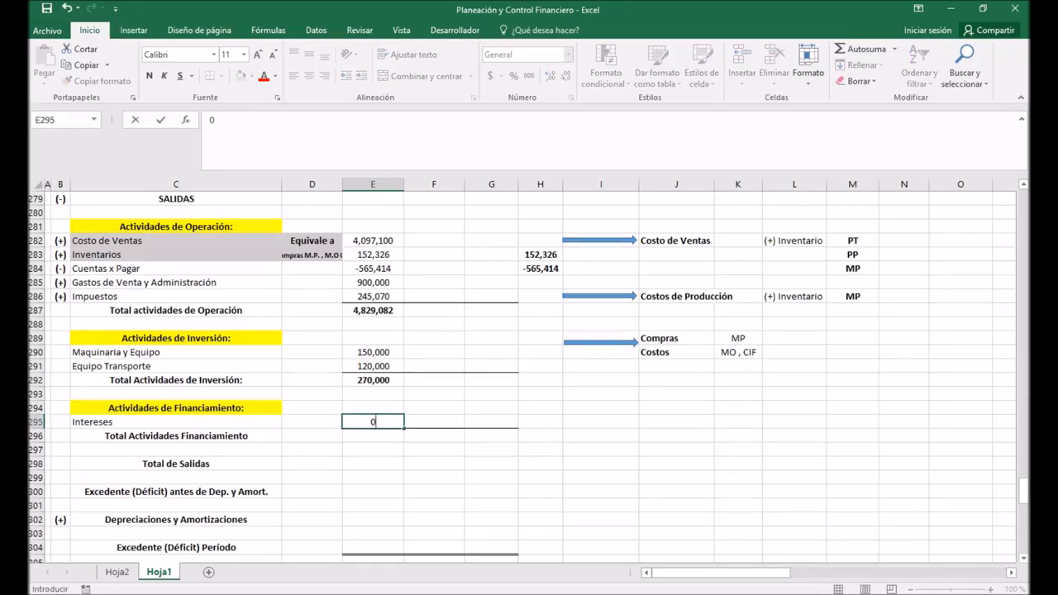
{"action": "key", "text": "Return"}
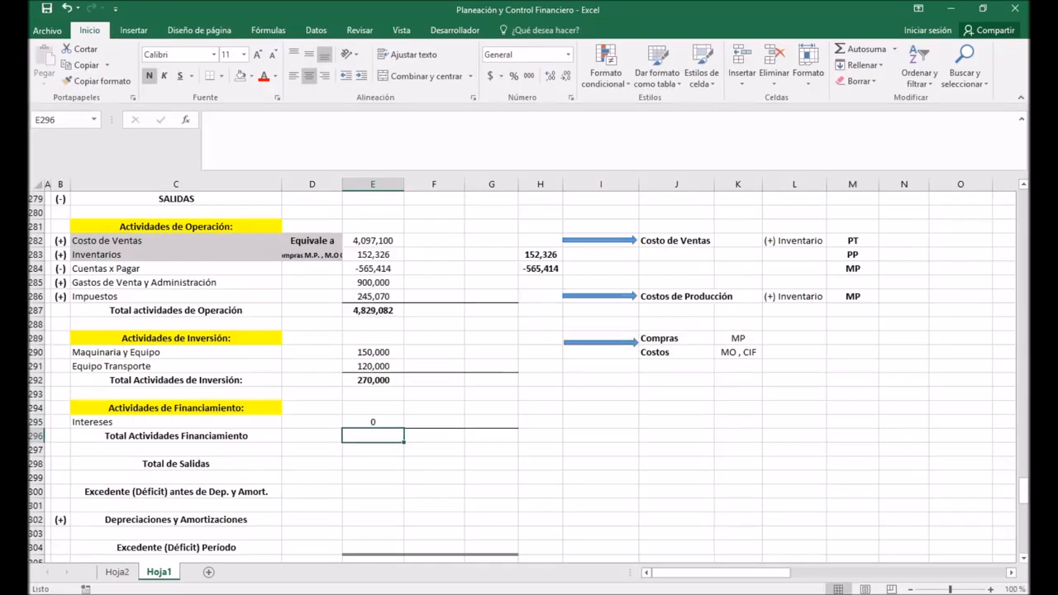
{"action": "left_click", "coordinate": [855, 49]}
{"action": "key", "text": "Return"}
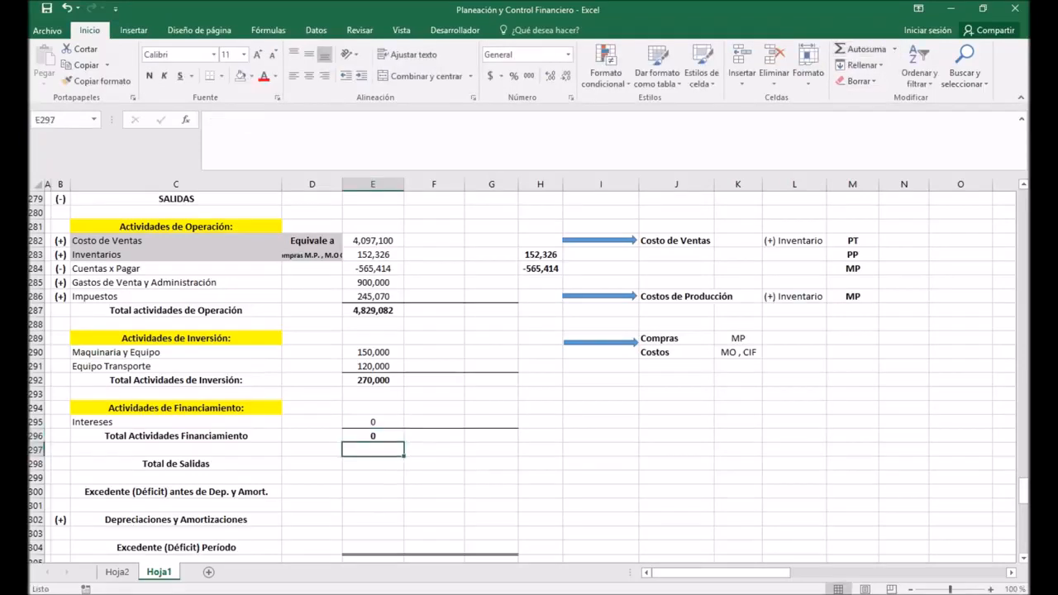
Step: Calculate the Año 1 Total de Salidas in E298 with the formula +E287+E292+E295
{"action": "left_click", "coordinate": [373, 464]}
{"action": "type", "text": "+"}
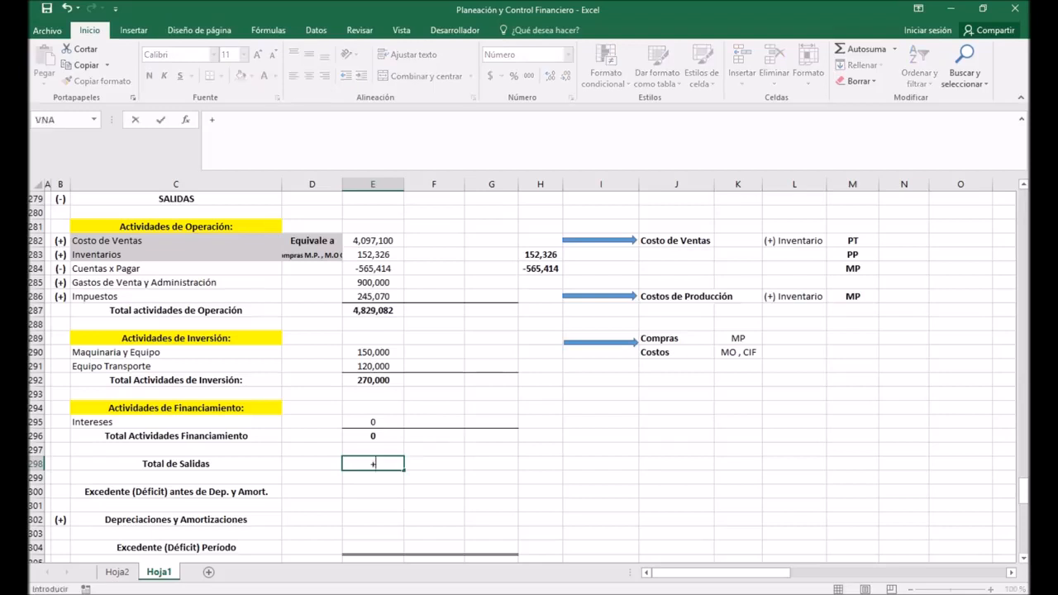
{"action": "left_click", "coordinate": [373, 311]}
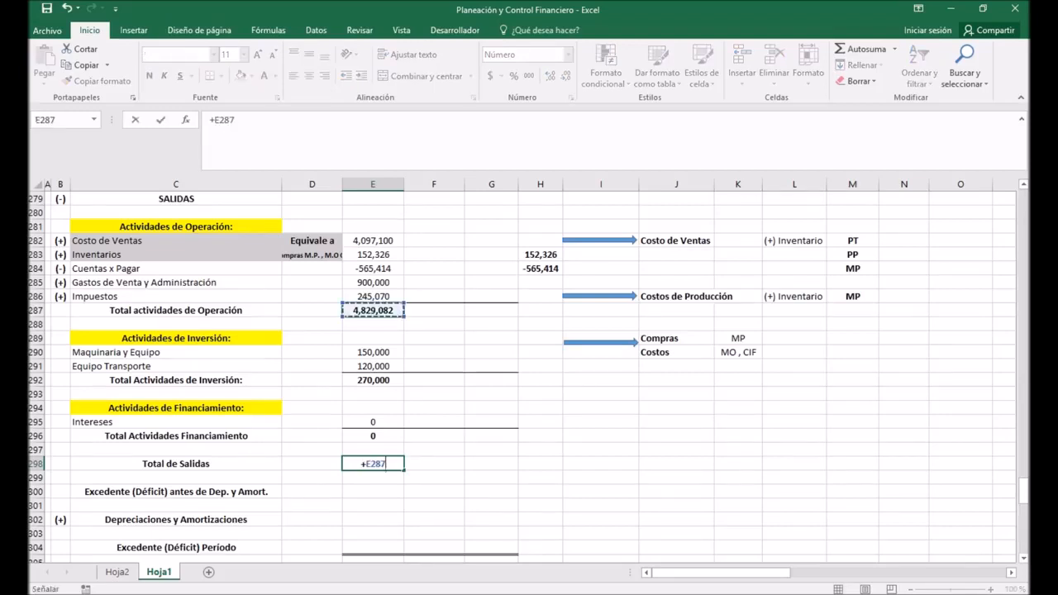
{"action": "type", "text": "+"}
{"action": "left_click", "coordinate": [373, 381]}
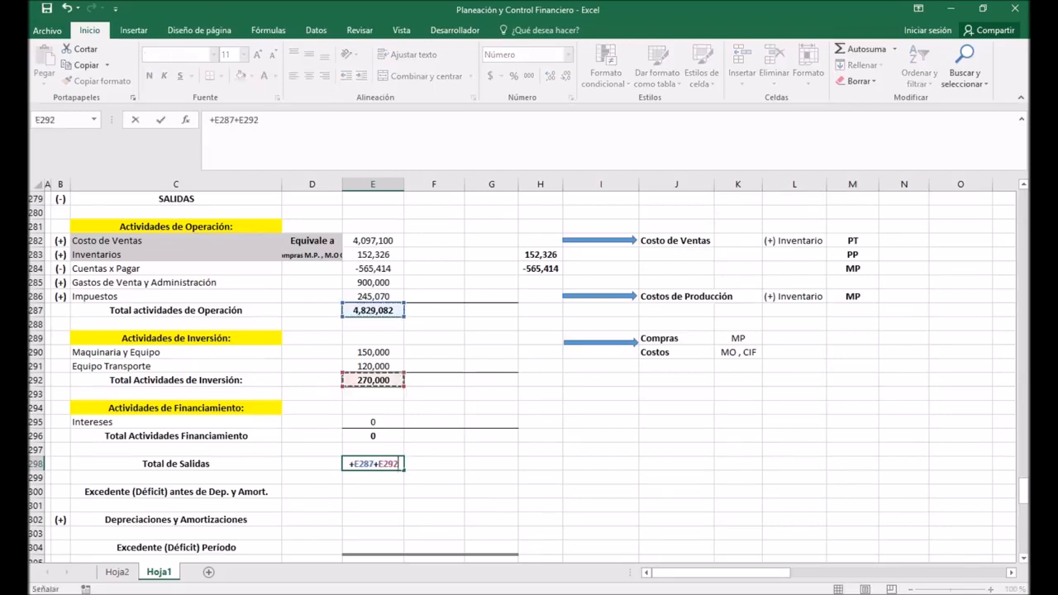
{"action": "type", "text": "+"}
{"action": "left_click", "coordinate": [372, 421]}
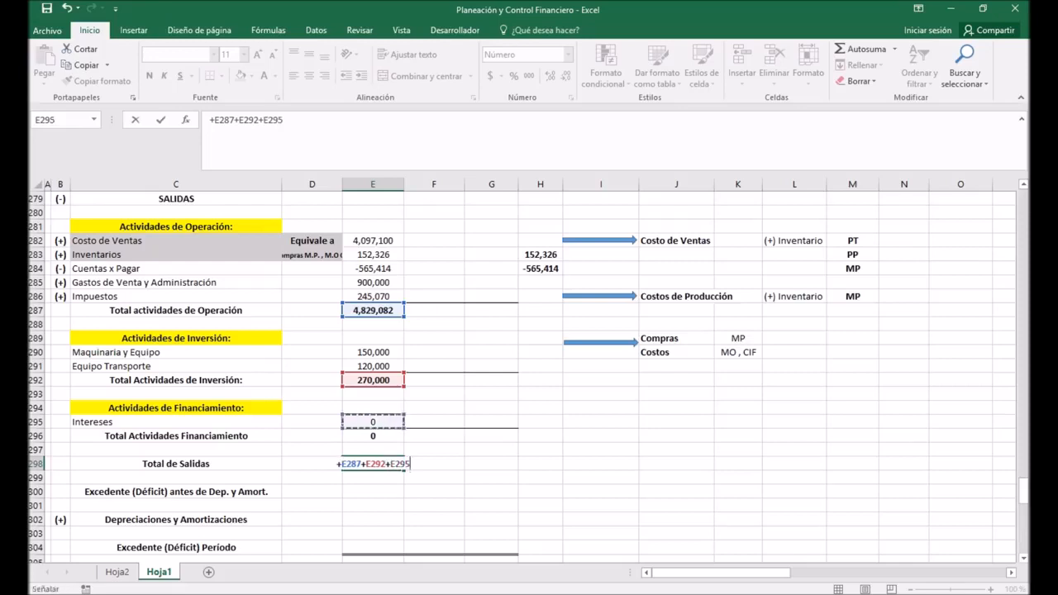
{"action": "key", "text": "Return"}
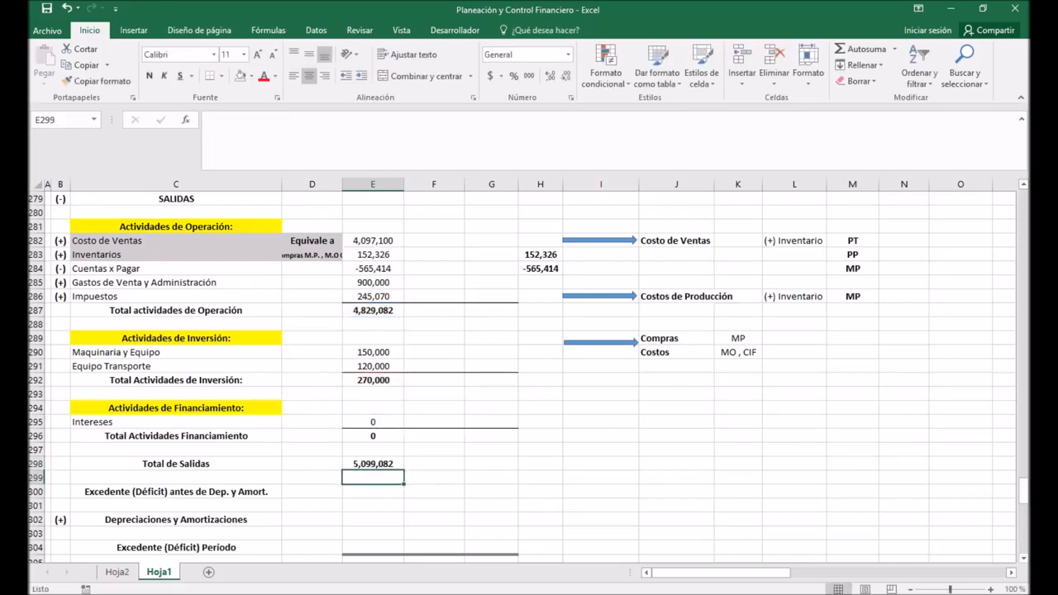
Step: Calculate the Año 1 Excedente (Déficit) antes de Dep. y Amort. in E300 as Total de Entradas minus Total de Salidas, +E277-E298
{"action": "key", "text": "Down"}
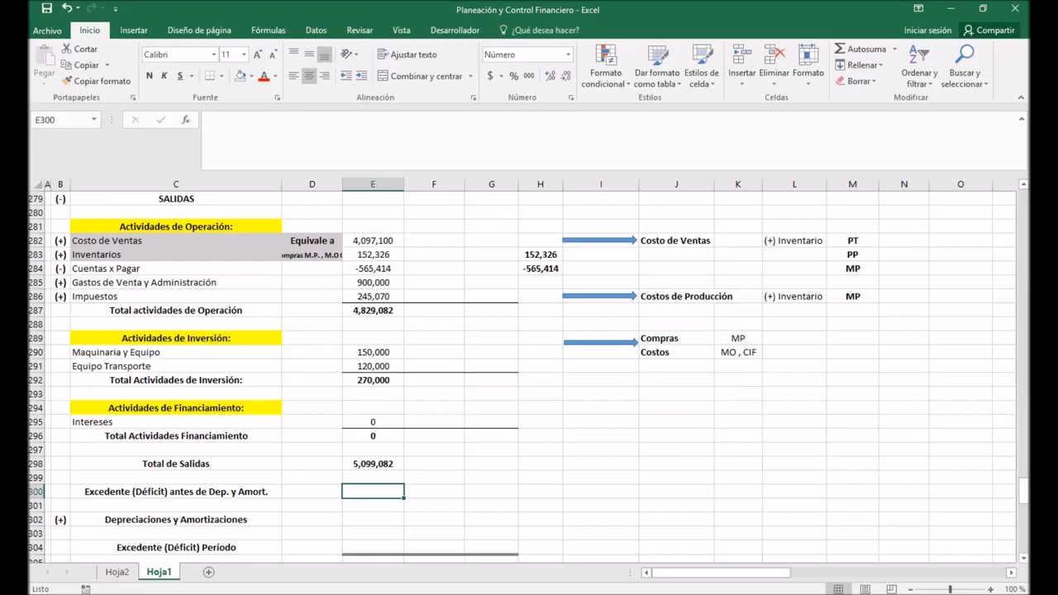
{"action": "type", "text": "+"}
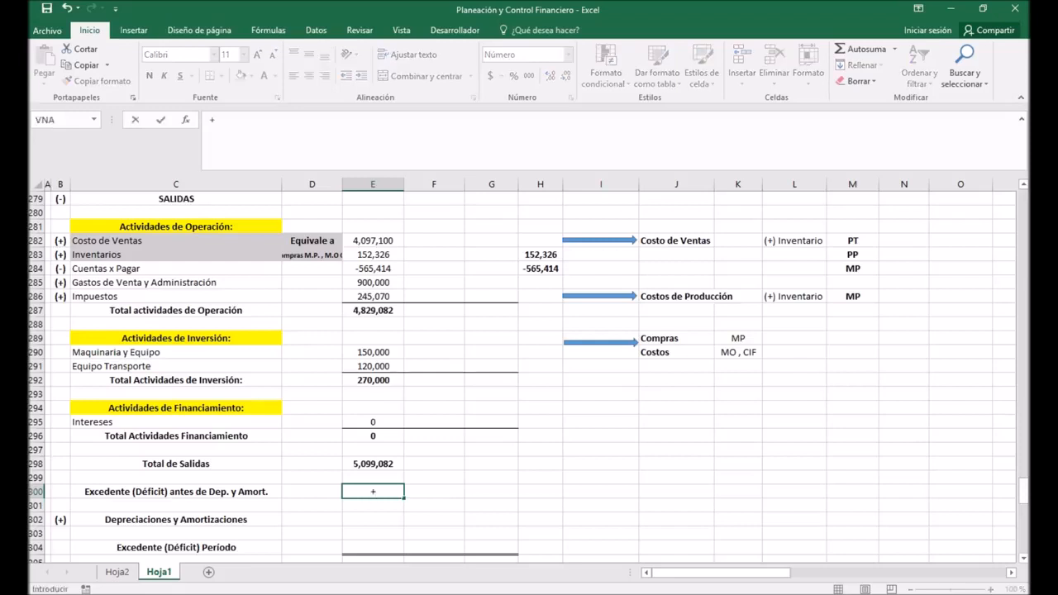
{"action": "scroll", "coordinate": [522, 376], "scroll_direction": "up", "scroll_amount": 2}
{"action": "left_click", "coordinate": [372, 255]}
{"action": "type", "text": "-"}
{"action": "scroll", "coordinate": [529, 371], "scroll_direction": "down", "scroll_amount": 5}
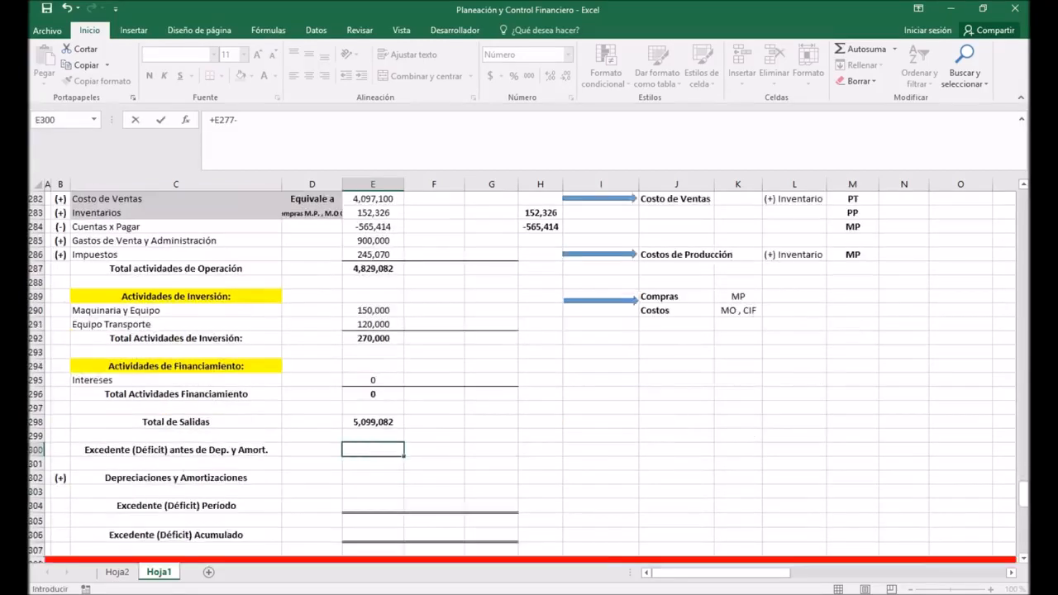
{"action": "key", "text": "Up"}
{"action": "key", "text": "Up"}
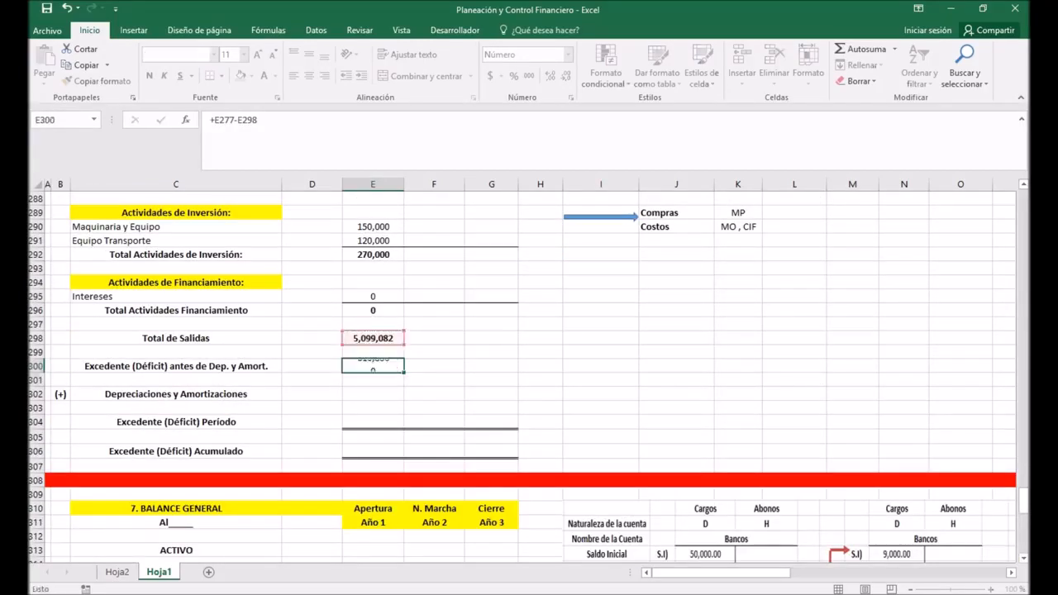
{"action": "key", "text": "Return"}
Step: Enter 0 for the Año 1 Depreciaciones y Amortizaciones in E302 of the cash flow
{"action": "key", "text": "Down"}
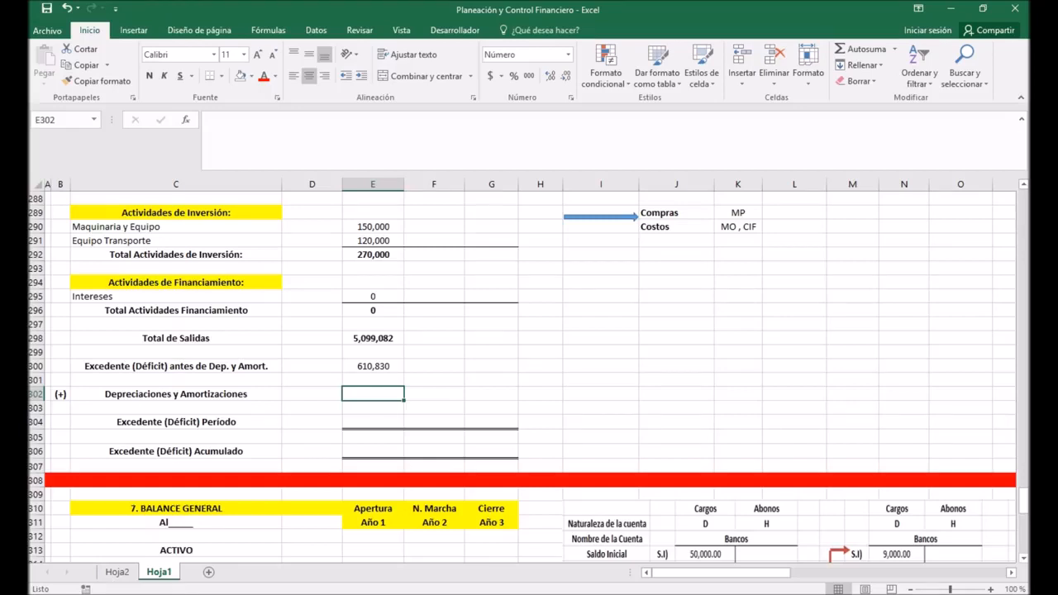
{"action": "type", "text": "0"}
{"action": "key", "text": "Return"}
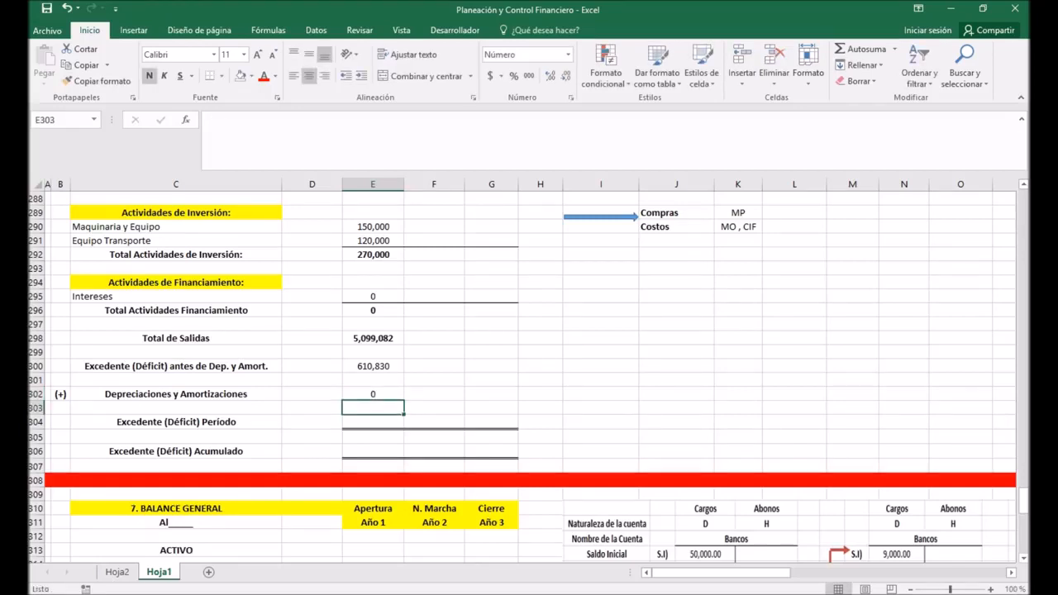
Step: Trace the income statement's Año 1 Depreciaciones y Amortizaciones in E242 back to the DEPRECIACIÓN table, checking Gastos de Venta y Admon as well
{"action": "scroll", "coordinate": [529, 372], "scroll_direction": "up", "scroll_amount": 15}
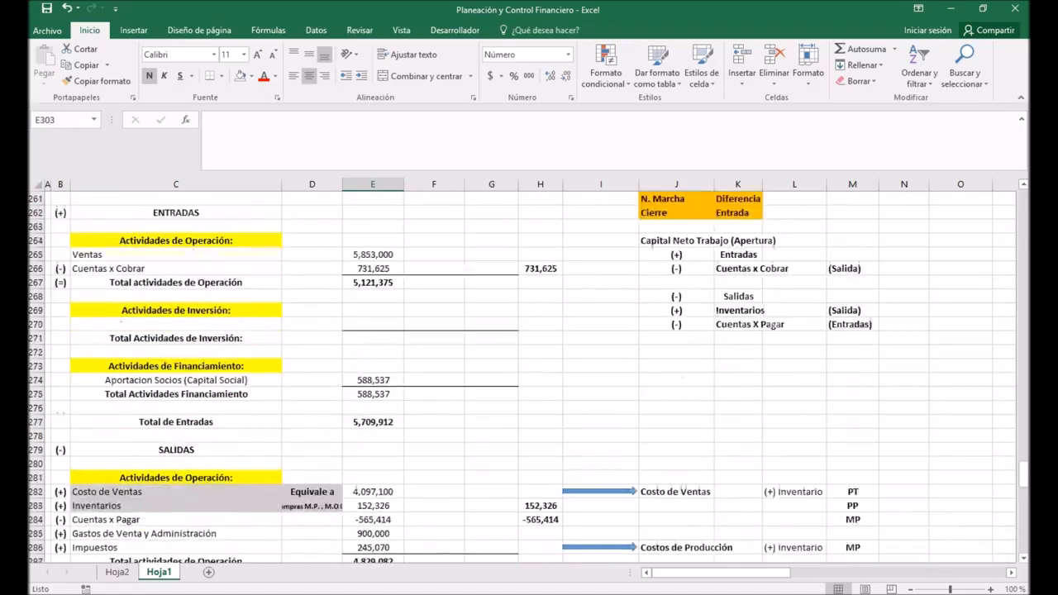
{"action": "scroll", "coordinate": [529, 372], "scroll_direction": "up", "scroll_amount": 3}
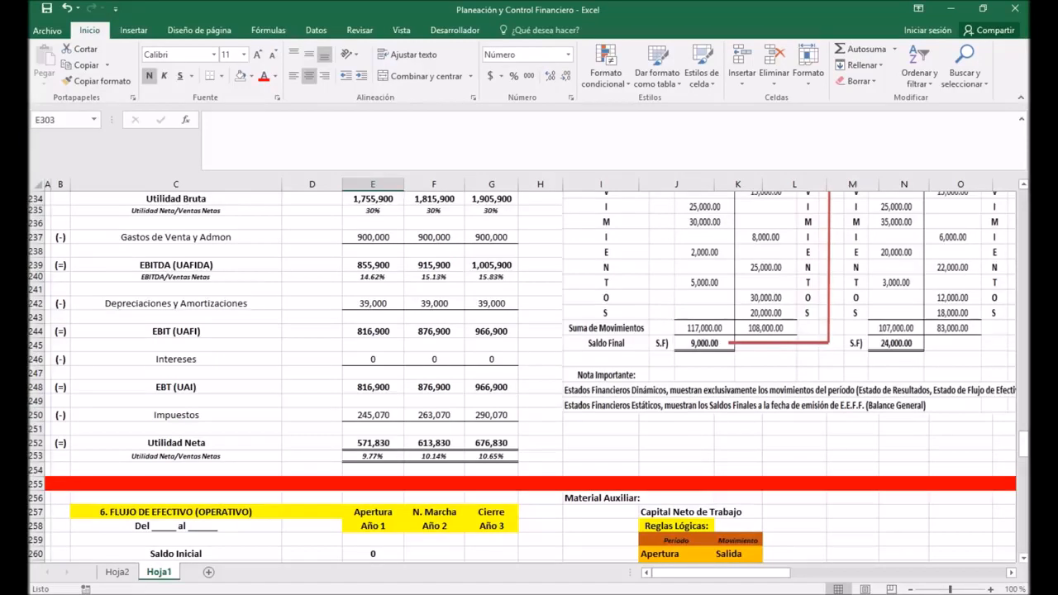
{"action": "left_click", "coordinate": [176, 304]}
{"action": "left_click", "coordinate": [373, 303]}
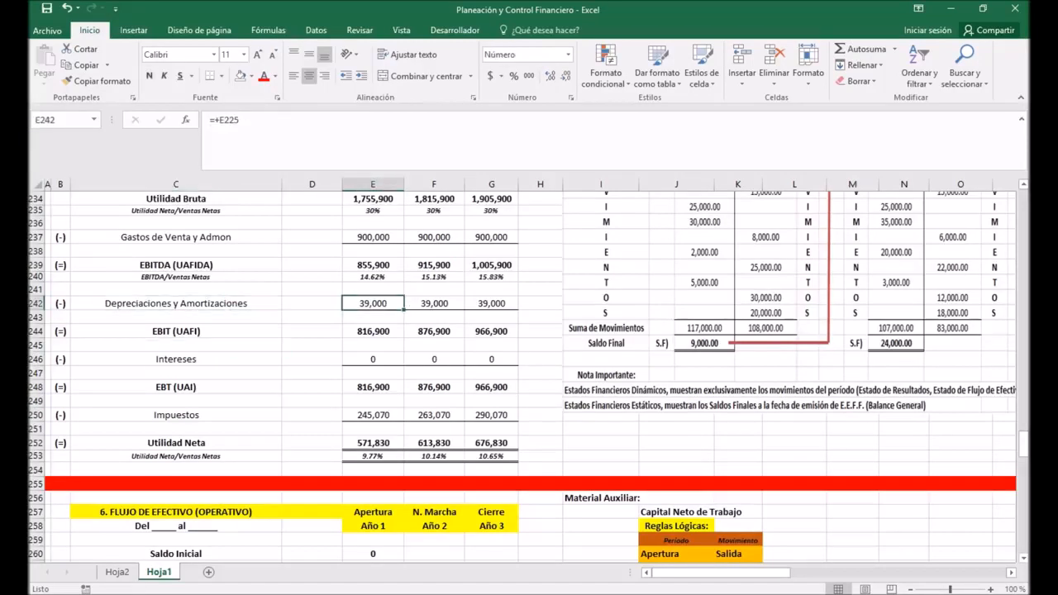
{"action": "scroll", "coordinate": [523, 375], "scroll_direction": "up", "scroll_amount": 2}
{"action": "left_click", "coordinate": [176, 321]}
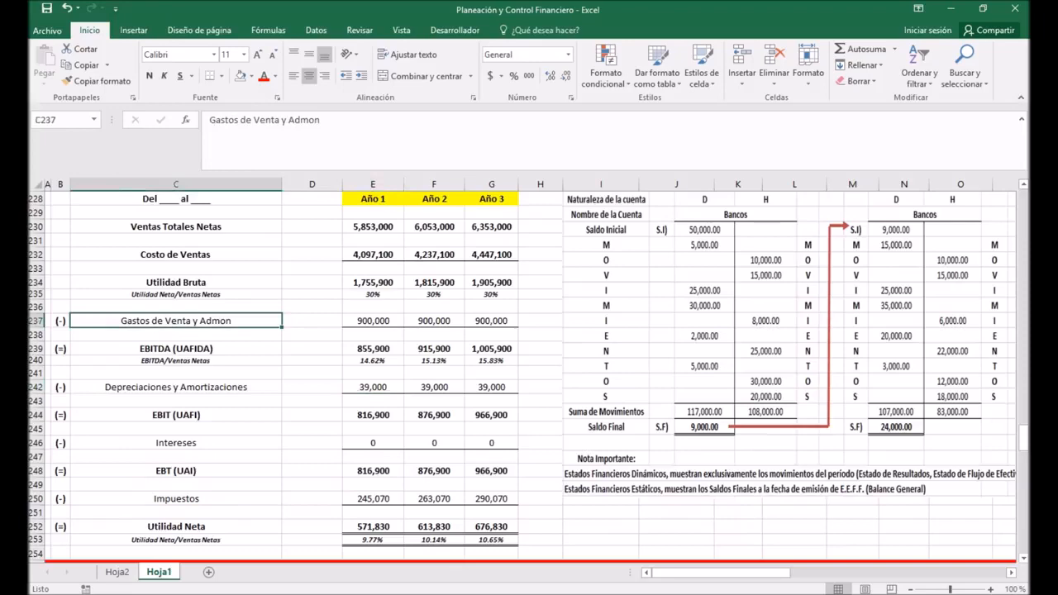
{"action": "scroll", "coordinate": [523, 375], "scroll_direction": "up", "scroll_amount": 3}
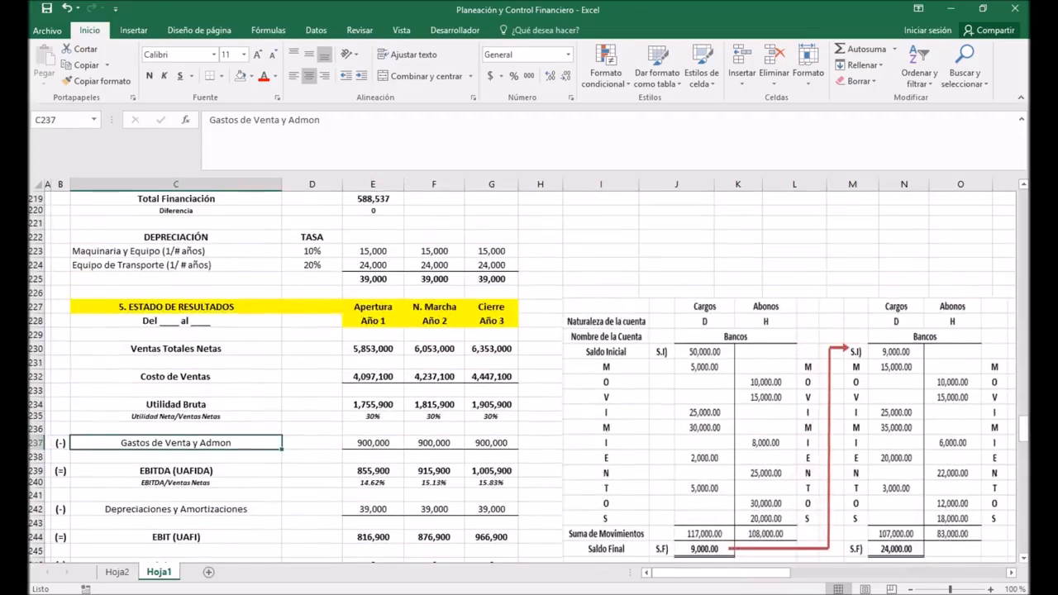
Step: Compare the income statement's Año 1 Utilidad Neta in E252 with the cash flow's items and its Depreciaciones y Amortizaciones row
{"action": "scroll", "coordinate": [523, 375], "scroll_direction": "down", "scroll_amount": 8}
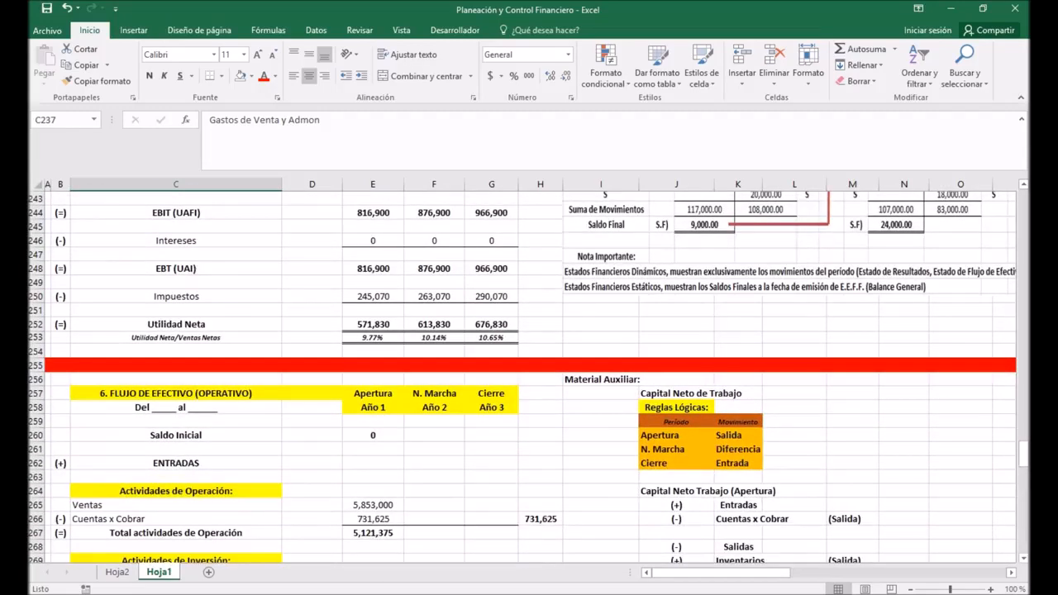
{"action": "scroll", "coordinate": [522, 375], "scroll_direction": "down", "scroll_amount": 10}
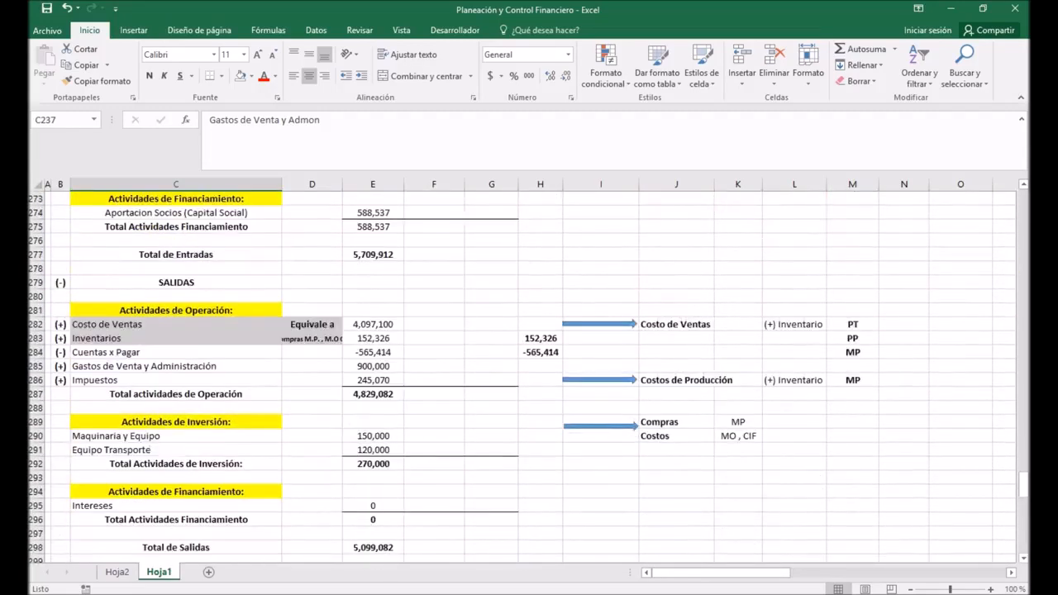
{"action": "scroll", "coordinate": [522, 375], "scroll_direction": "up", "scroll_amount": 9}
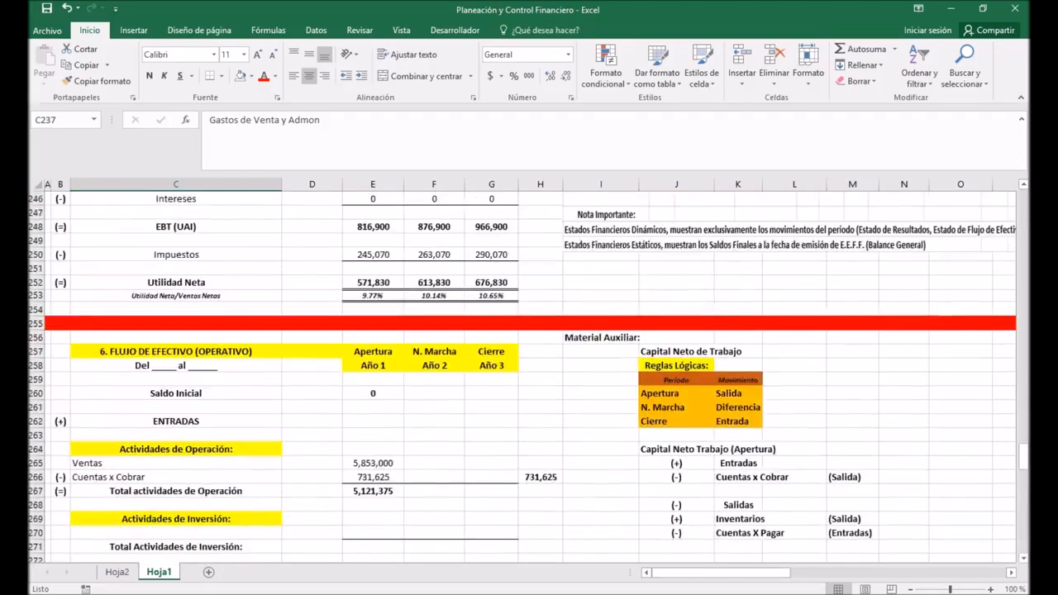
{"action": "left_click", "coordinate": [373, 283]}
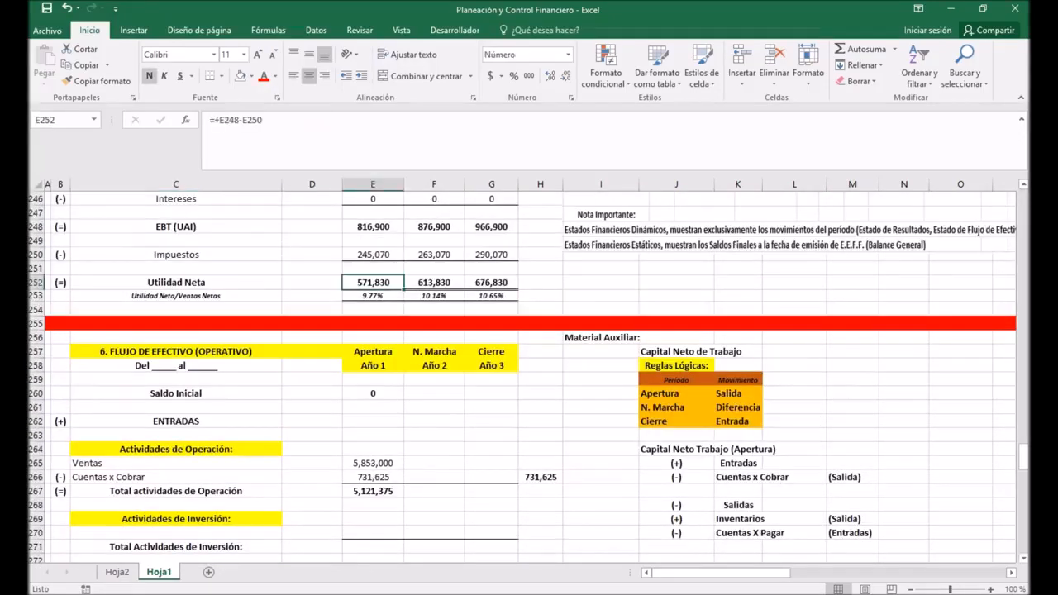
{"action": "scroll", "coordinate": [529, 372], "scroll_direction": "up", "scroll_amount": 2}
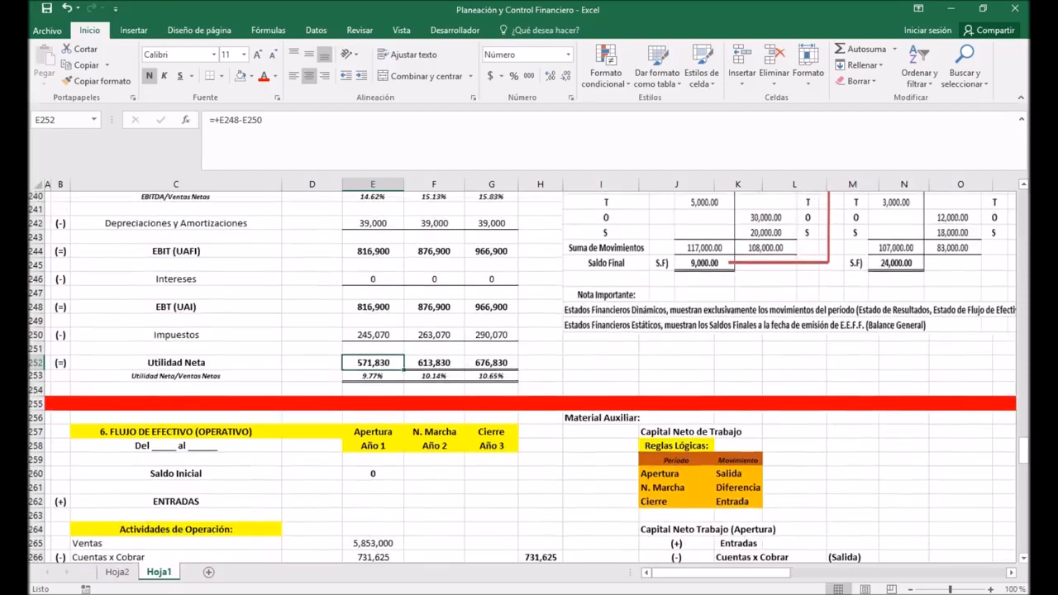
{"action": "scroll", "coordinate": [529, 372], "scroll_direction": "down", "scroll_amount": 17}
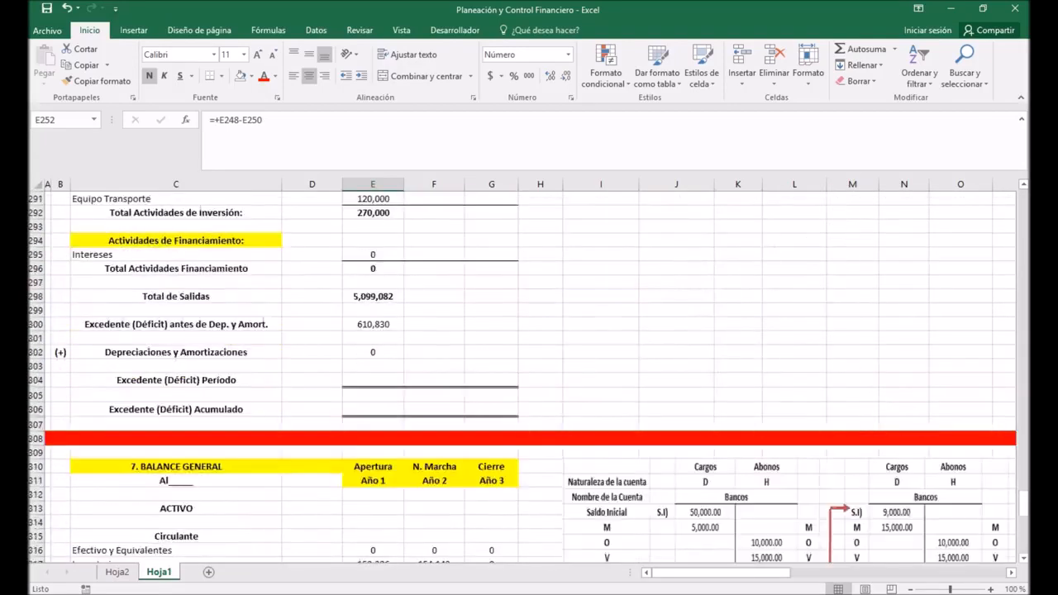
{"action": "scroll", "coordinate": [529, 371], "scroll_direction": "down", "scroll_amount": 14}
{"action": "scroll", "coordinate": [529, 372], "scroll_direction": "up", "scroll_amount": 14}
{"action": "left_click", "coordinate": [373, 352]}
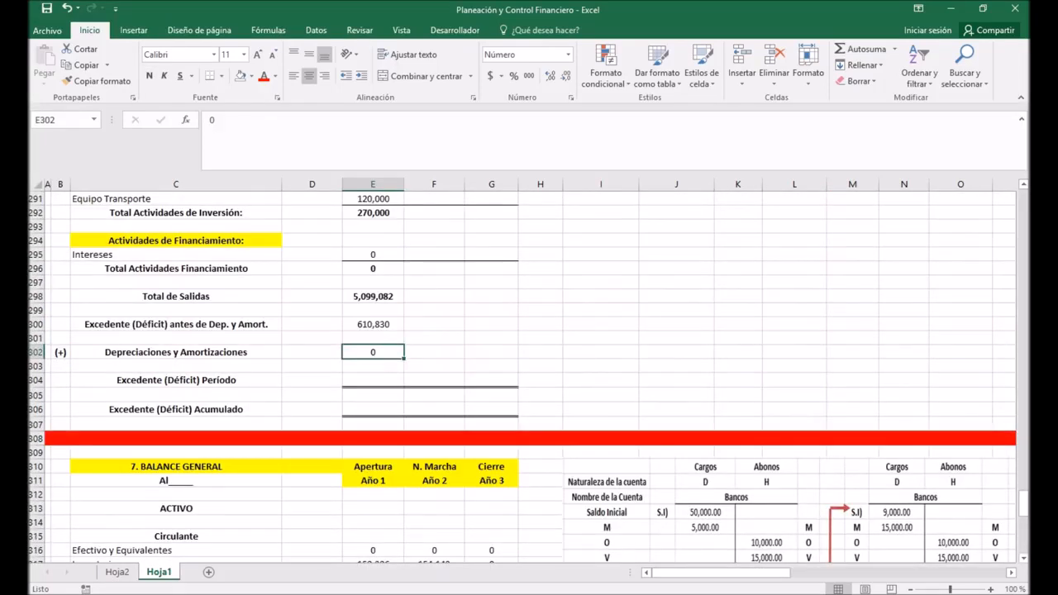
Step: Calculate the Año 1 Excedente (Déficit) Período in E304 by adding E300 and the Depreciaciones y Amortizaciones in E302
{"action": "scroll", "coordinate": [529, 372], "scroll_direction": "up", "scroll_amount": 2}
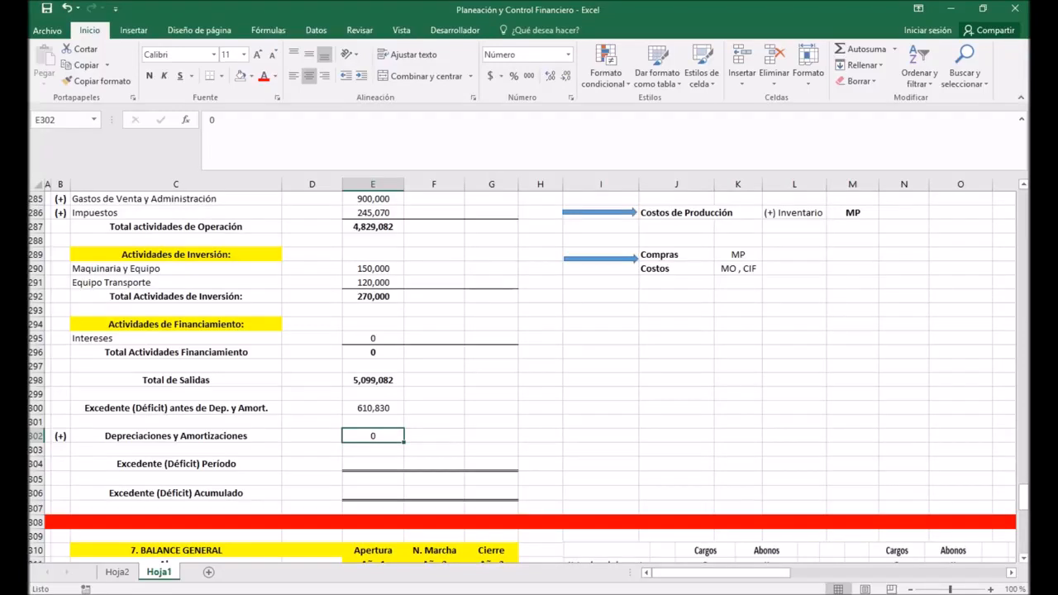
{"action": "left_click", "coordinate": [373, 463]}
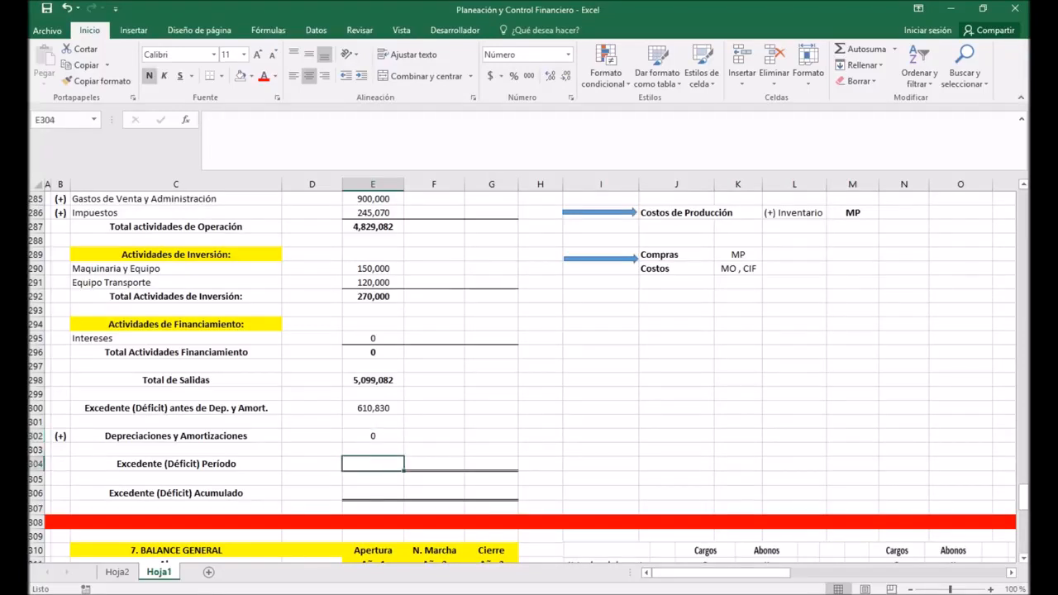
{"action": "type", "text": "+"}
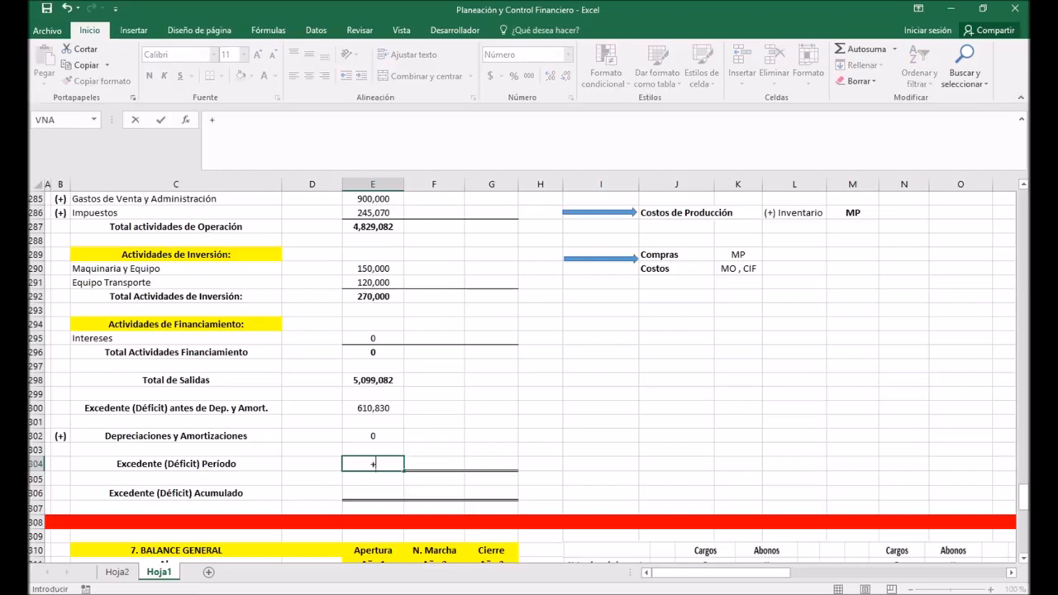
{"action": "left_click", "coordinate": [373, 409]}
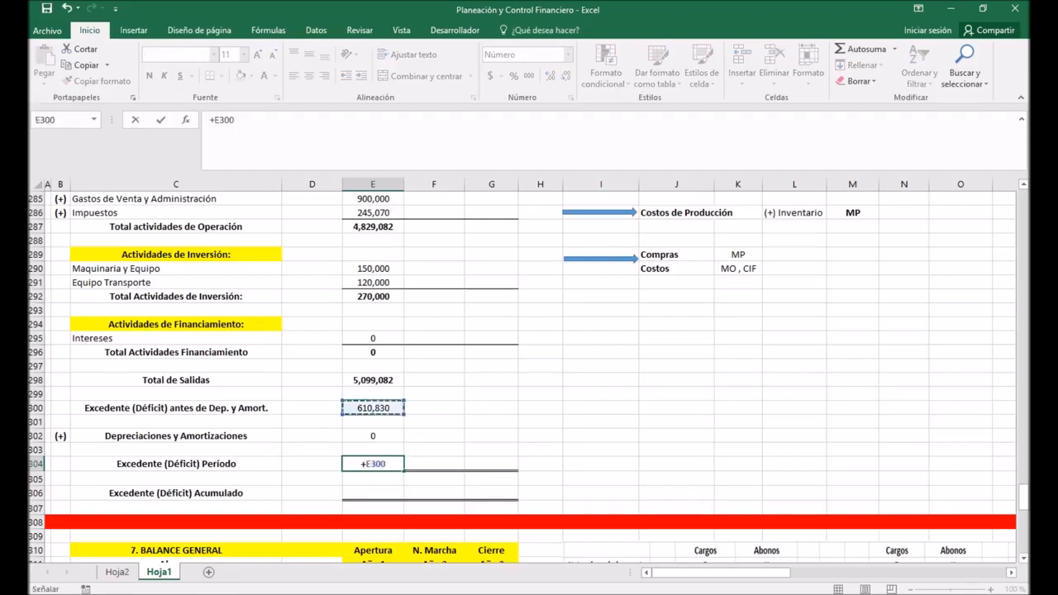
{"action": "type", "text": "+"}
{"action": "left_click", "coordinate": [373, 435]}
{"action": "key", "text": "Return"}
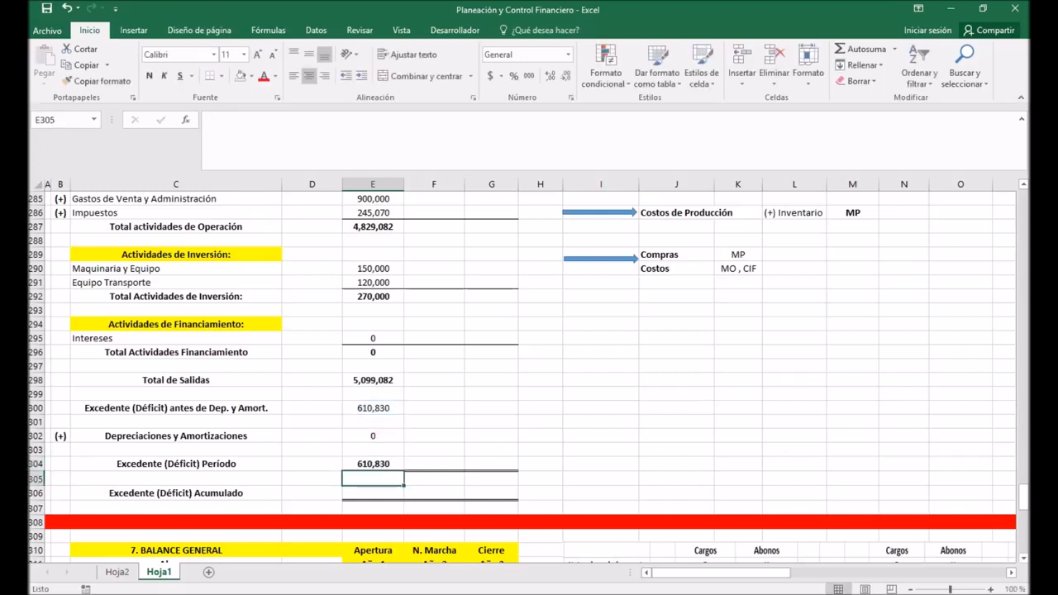
Step: Calculate the Año 1 Excedente (Déficit) Acumulado in E306 by adding the period surplus in E304 and the Saldo Inicial in E260
{"action": "left_click", "coordinate": [372, 494]}
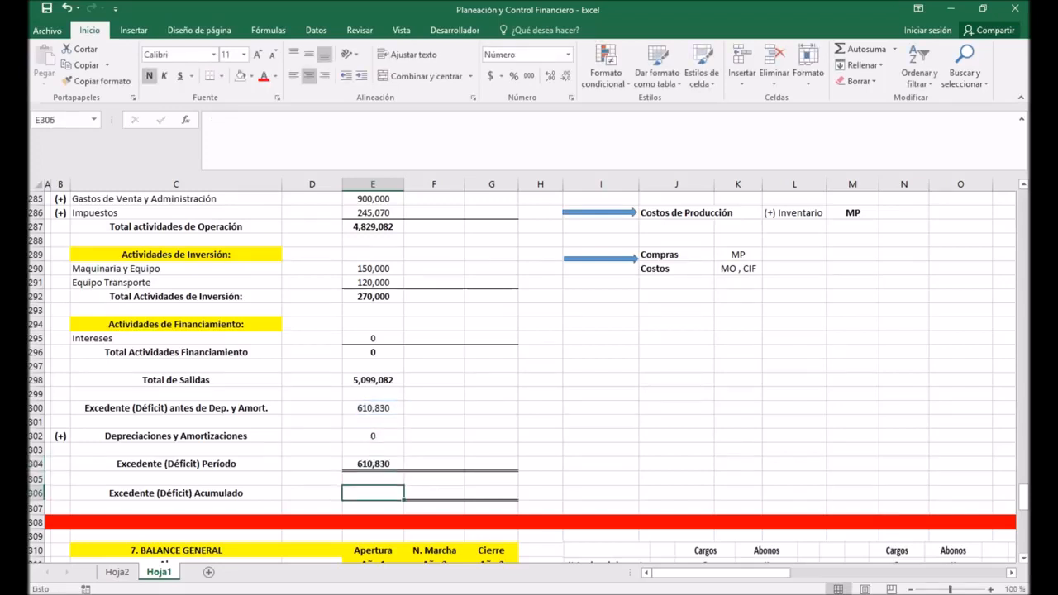
{"action": "type", "text": "+"}
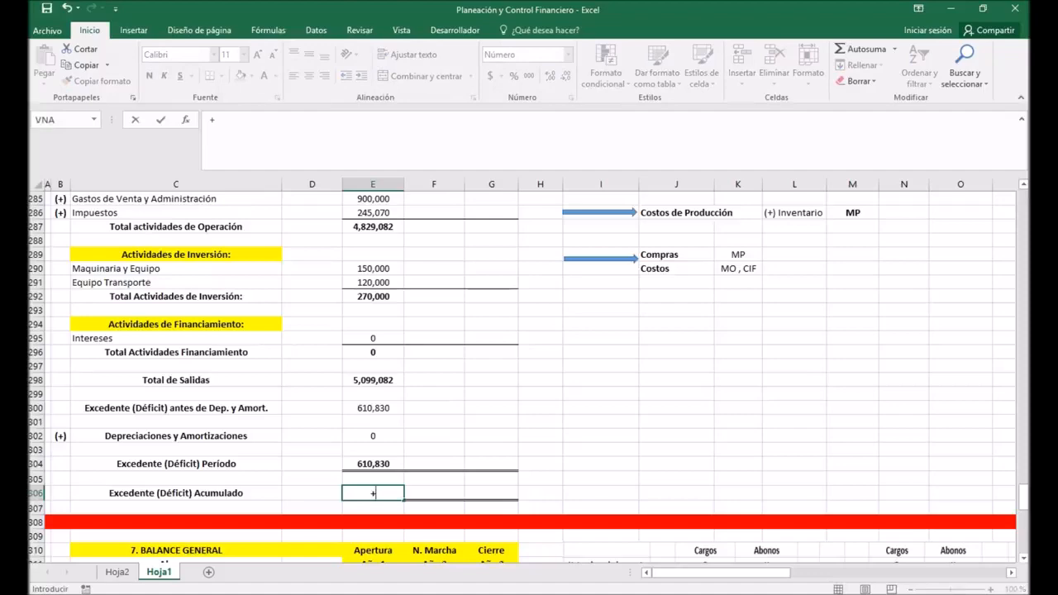
{"action": "left_click", "coordinate": [372, 464]}
{"action": "type", "text": "+"}
{"action": "scroll", "coordinate": [373, 463], "scroll_direction": "up", "scroll_amount": 3}
{"action": "scroll", "coordinate": [372, 464], "scroll_direction": "up", "scroll_amount": 8}
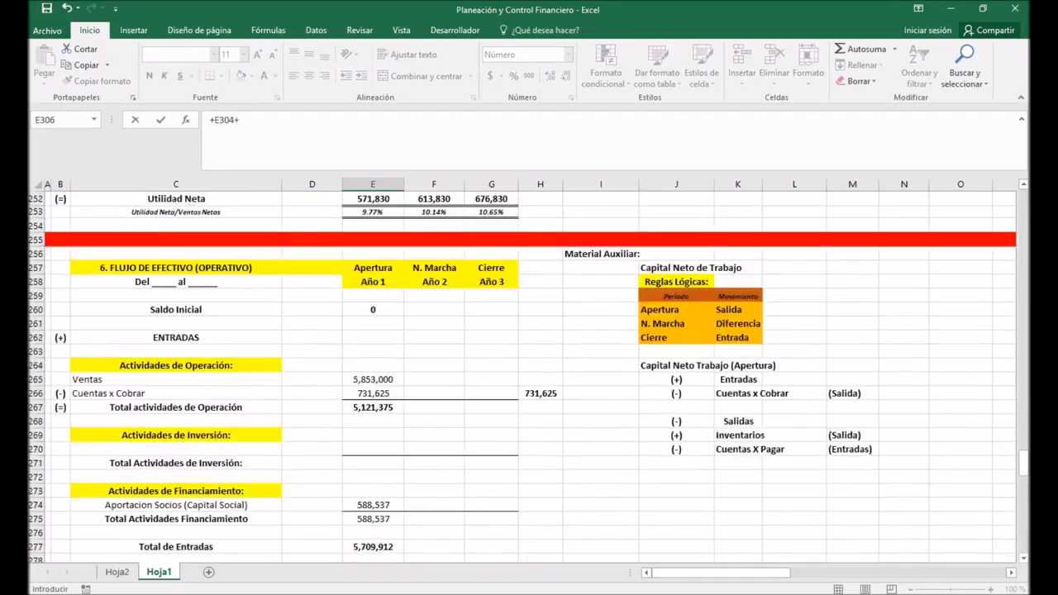
{"action": "left_click", "coordinate": [373, 309]}
{"action": "key", "text": "Return"}
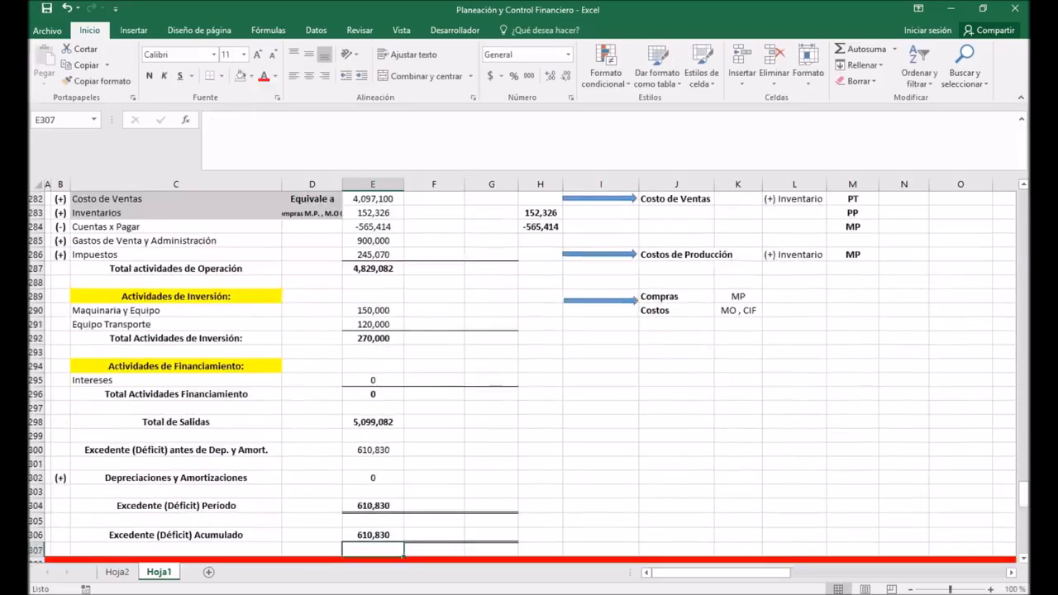
Step: Link the Año 2 Saldo Inicial in F260 to the Año 1 Excedente (Déficit) Acumulado in E306
{"action": "scroll", "coordinate": [520, 372], "scroll_direction": "down", "scroll_amount": 2}
{"action": "left_click", "coordinate": [373, 451]}
{"action": "scroll", "coordinate": [372, 452], "scroll_direction": "up", "scroll_amount": 6}
{"action": "scroll", "coordinate": [529, 372], "scroll_direction": "up", "scroll_amount": 4}
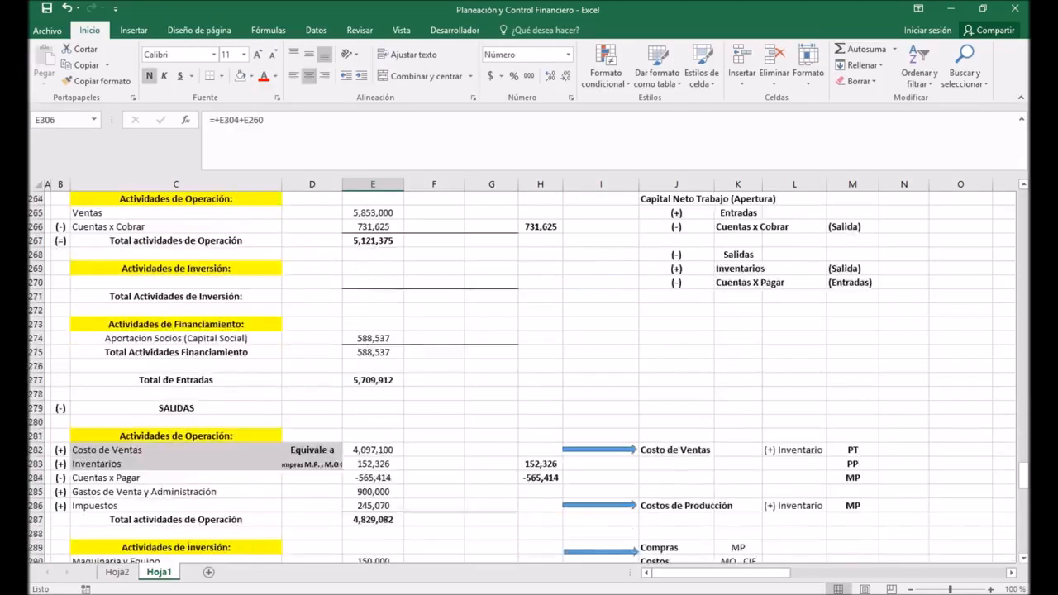
{"action": "left_click", "coordinate": [434, 226]}
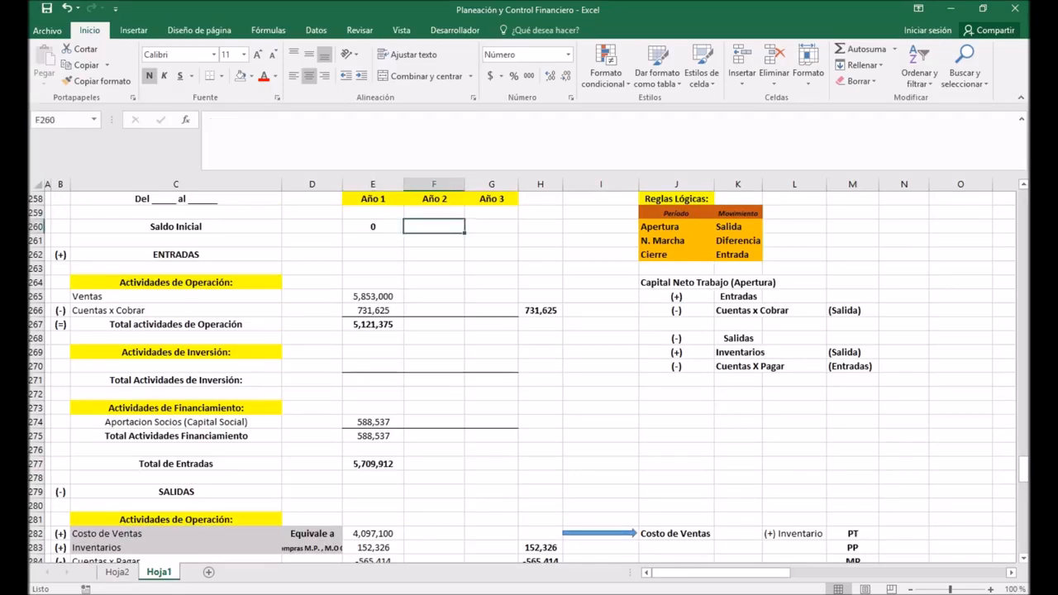
{"action": "type", "text": "+"}
{"action": "scroll", "coordinate": [529, 372], "scroll_direction": "down", "scroll_amount": 10}
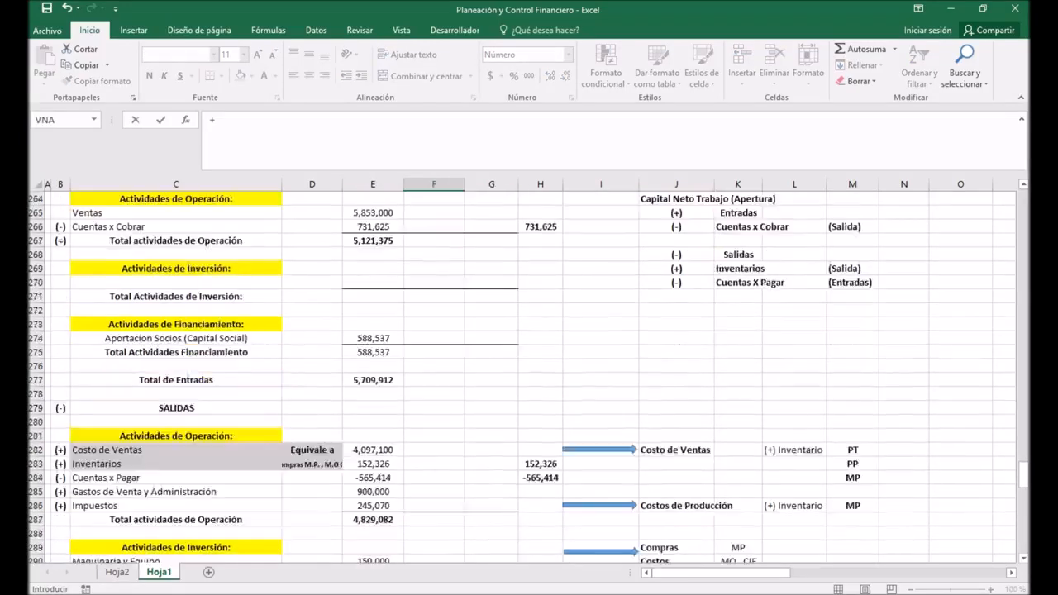
{"action": "left_click", "coordinate": [372, 452]}
{"action": "key", "text": "Return"}
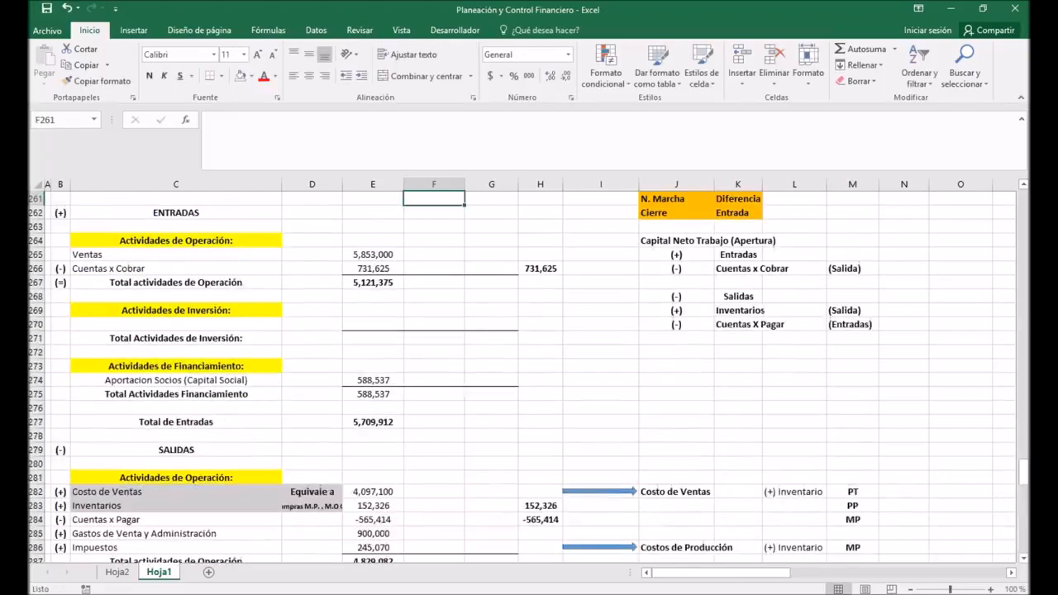
Step: Extend the Año 1 Ventas formula in E265 of the cash flow to Año 2 in F265
{"action": "scroll", "coordinate": [529, 372], "scroll_direction": "up", "scroll_amount": 2}
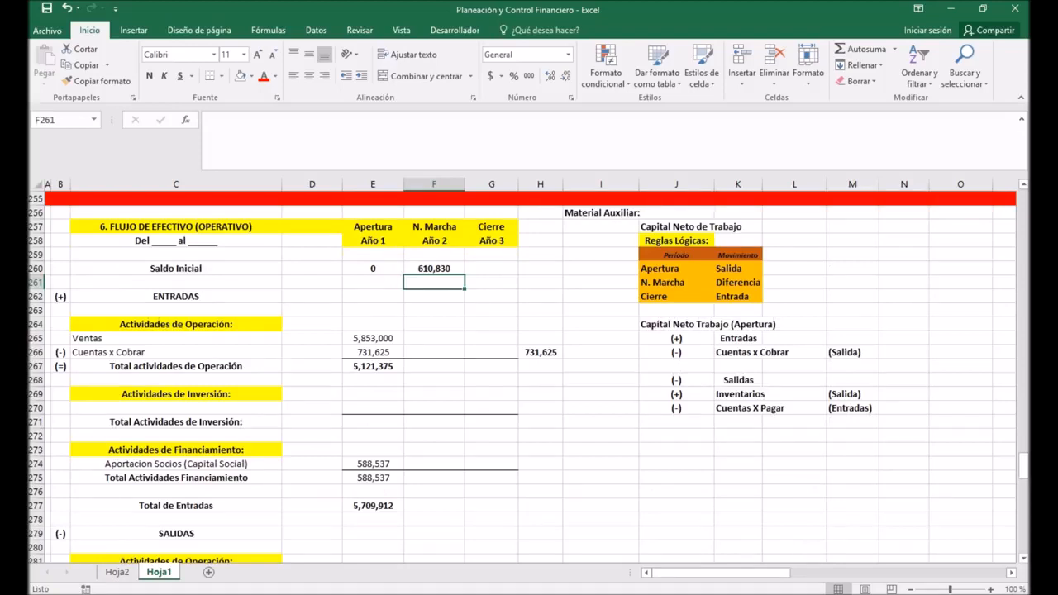
{"action": "left_click", "coordinate": [373, 338]}
{"action": "left_click_drag", "start_coordinate": [404, 344], "coordinate": [459, 342]}
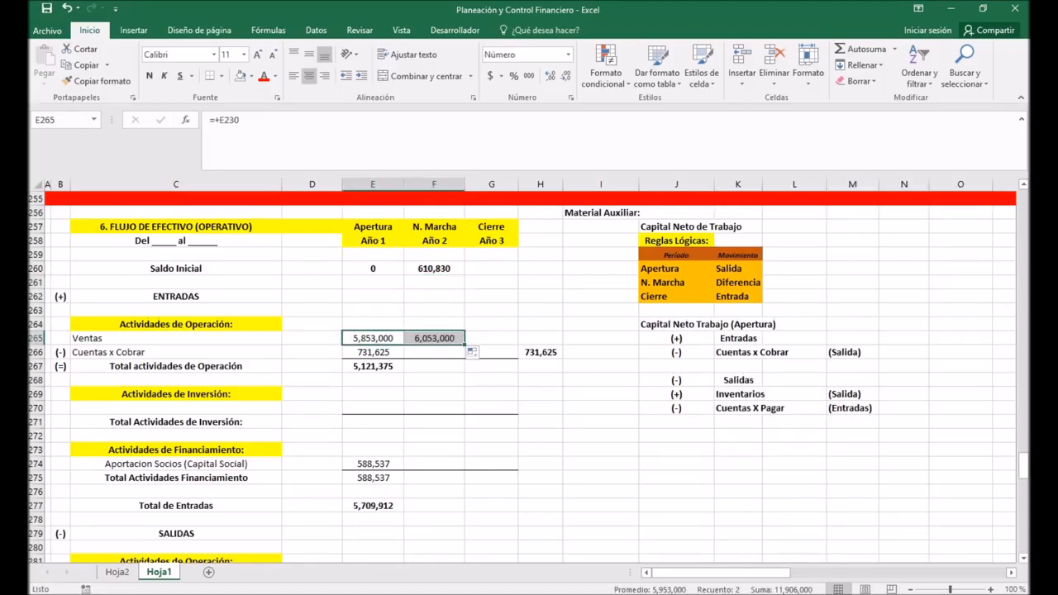
{"action": "left_click", "coordinate": [434, 338]}
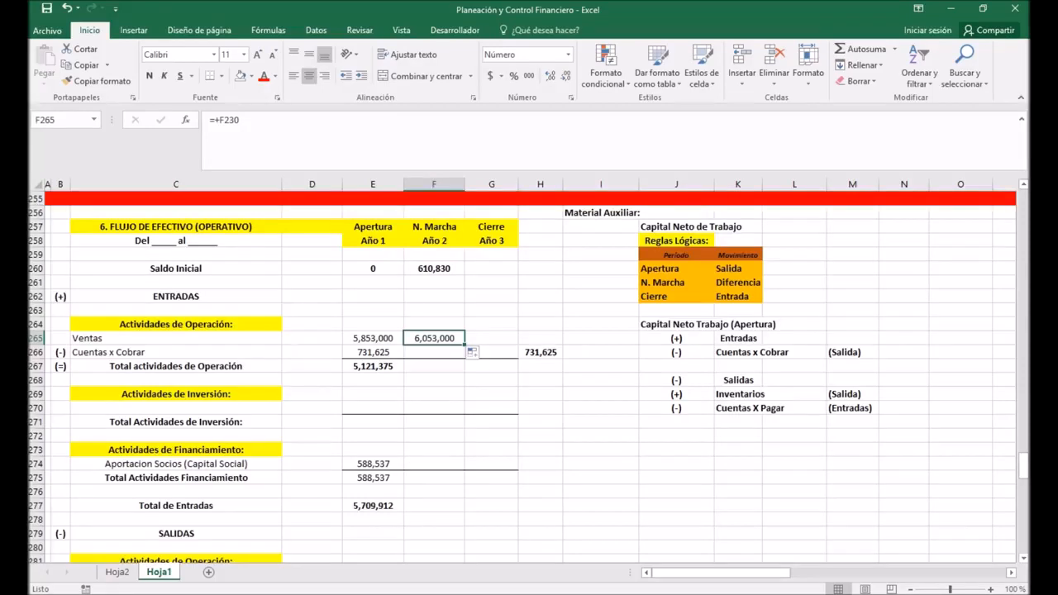
{"action": "left_click", "coordinate": [176, 241]}
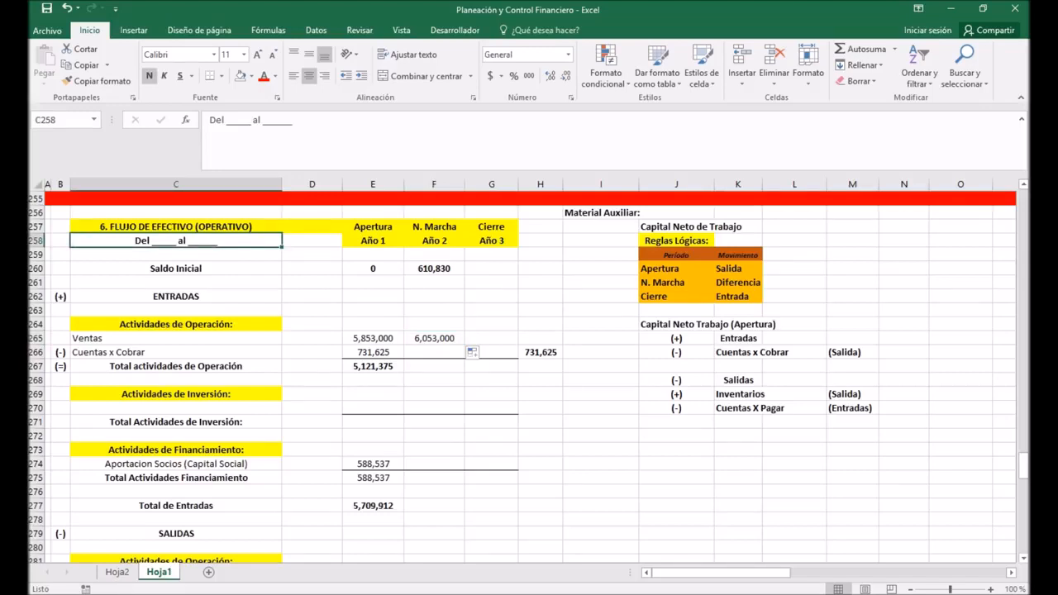
Step: Calculate the Año 2 Cuentas x Cobrar in F266 as the working capital table's F199 minus E199
{"action": "left_click", "coordinate": [434, 352]}
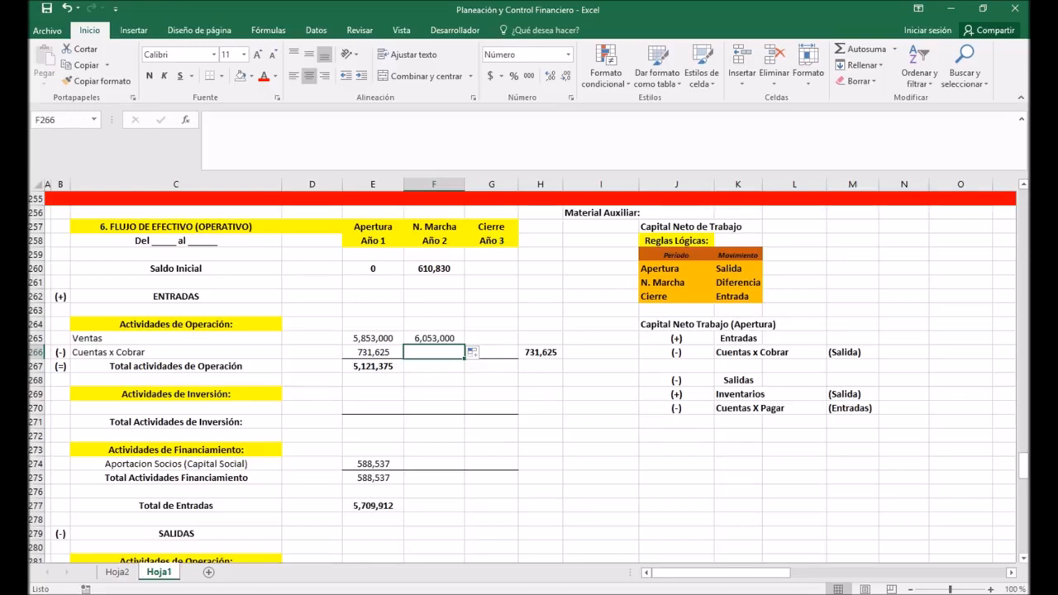
{"action": "type", "text": "+"}
{"action": "scroll", "coordinate": [529, 372], "scroll_direction": "up", "scroll_amount": 14}
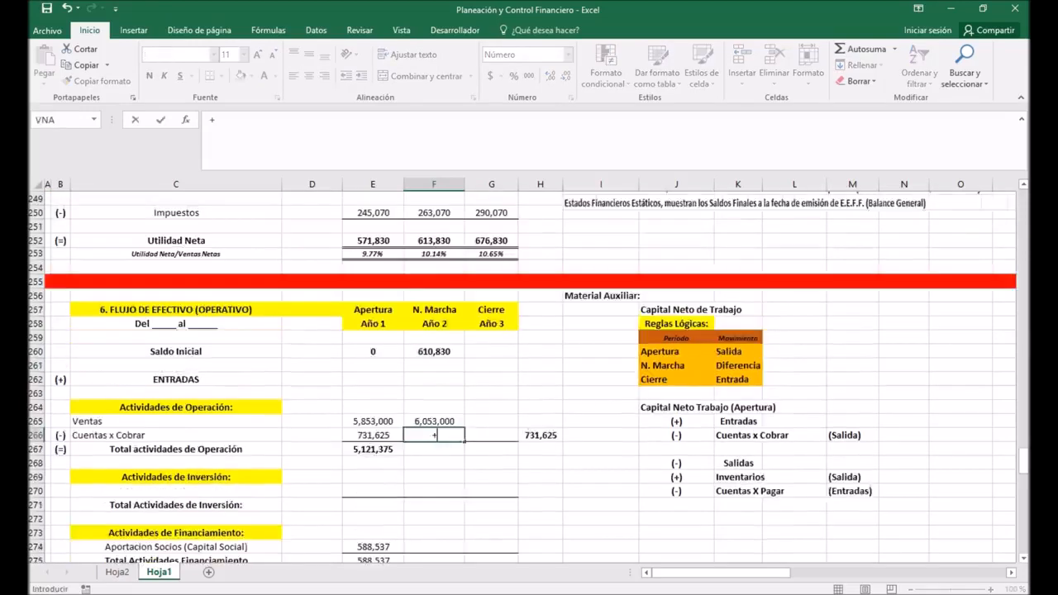
{"action": "scroll", "coordinate": [529, 372], "scroll_direction": "up", "scroll_amount": 7}
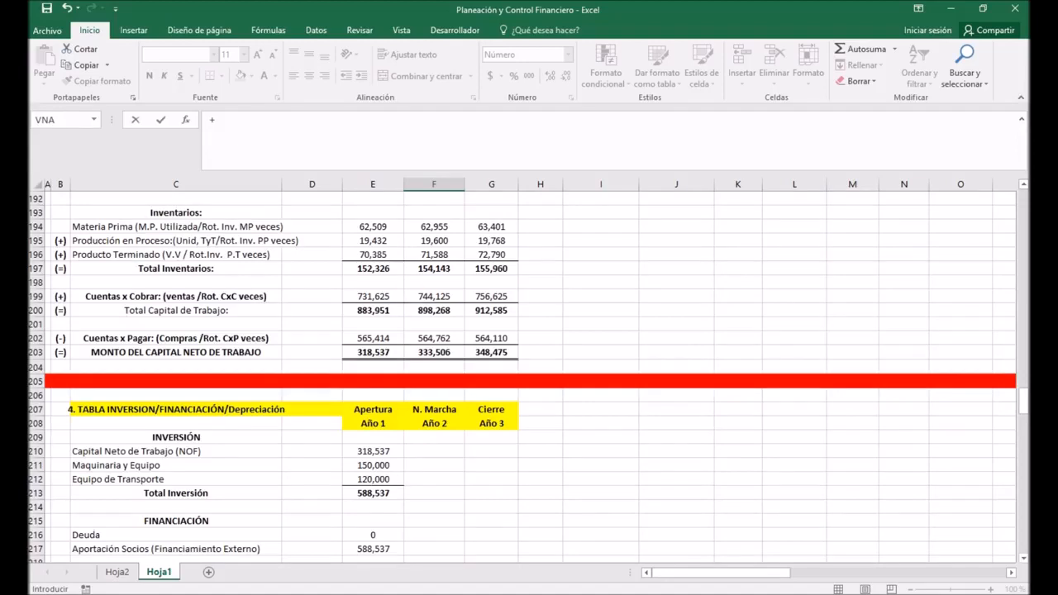
{"action": "left_click", "coordinate": [434, 296]}
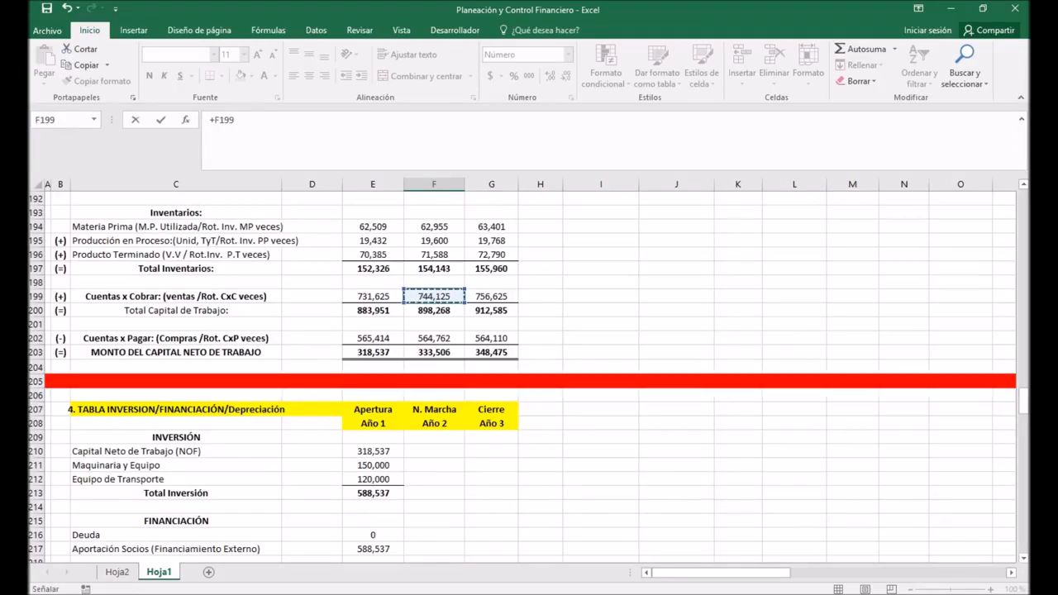
{"action": "type", "text": "-"}
{"action": "left_click", "coordinate": [373, 296]}
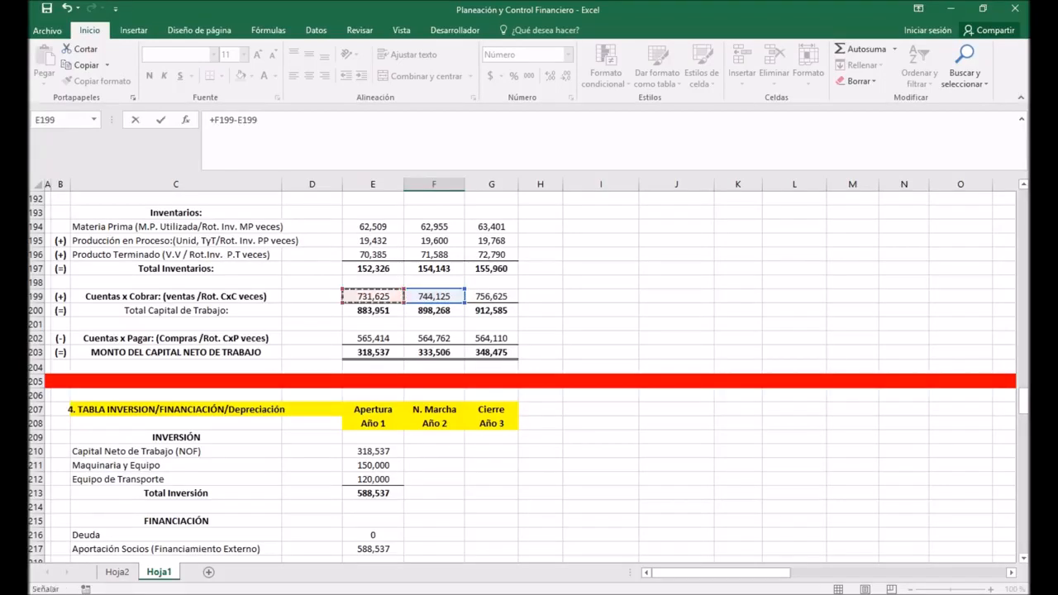
{"action": "key", "text": "Return"}
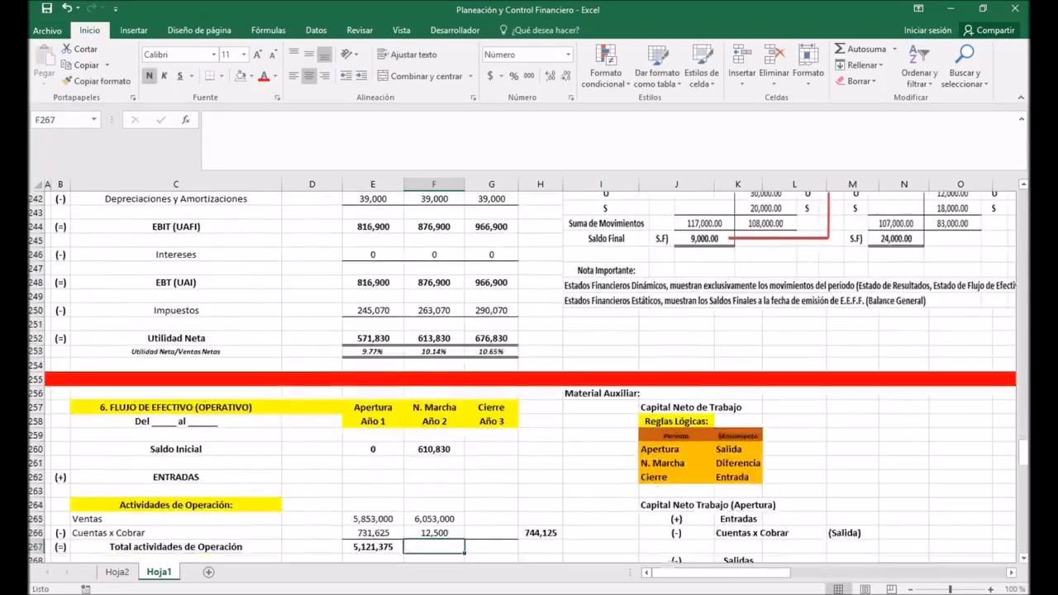
Step: Compare the Cuentas x Cobrar sum in H266 with the Año 2 Cuentas x Cobrar in F199 of the working capital table
{"action": "scroll", "coordinate": [529, 372], "scroll_direction": "down", "scroll_amount": 3}
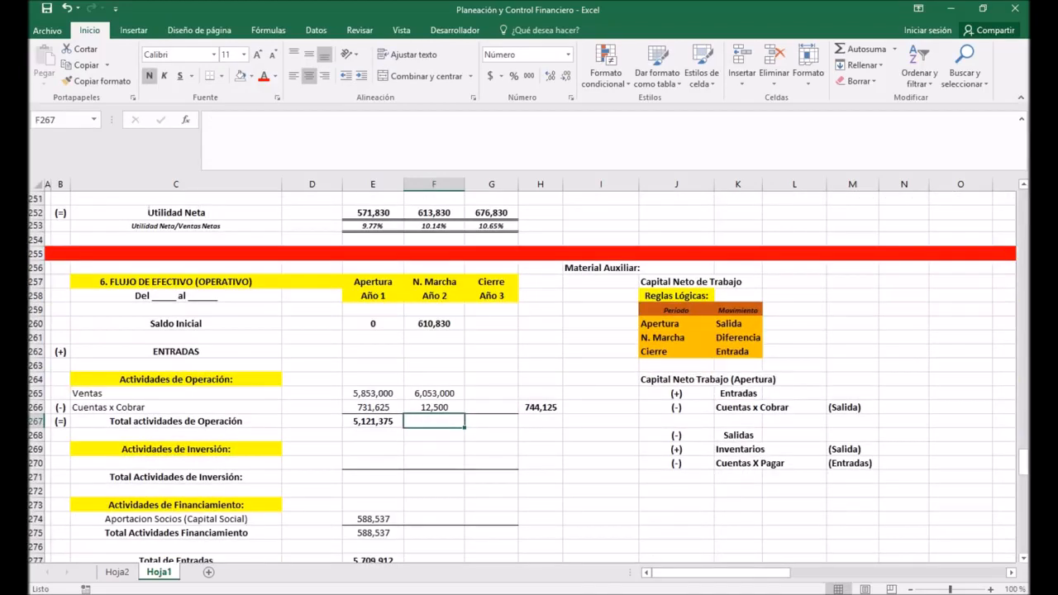
{"action": "key", "text": "Up"}
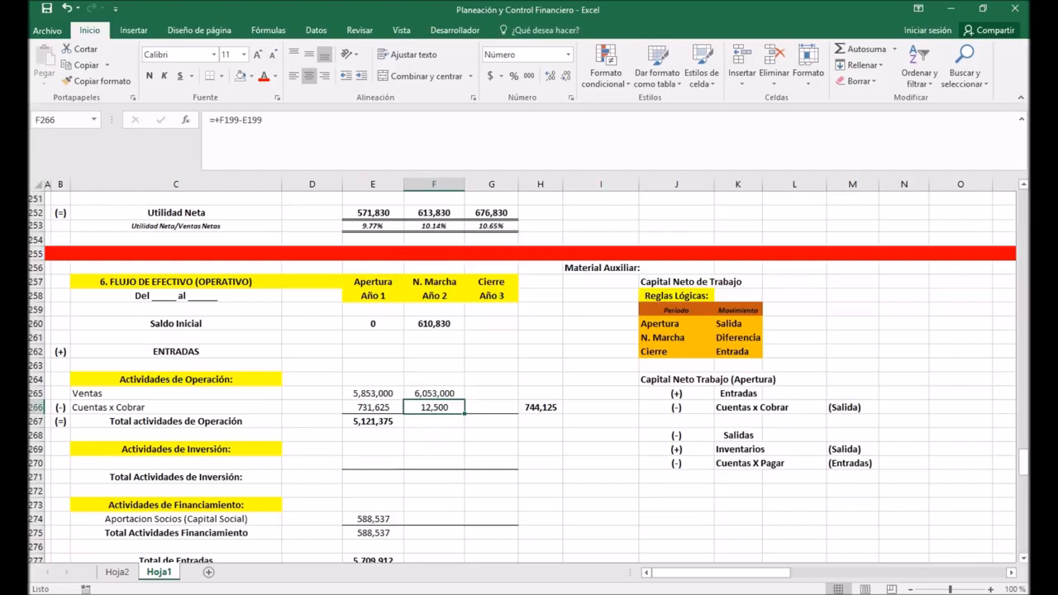
{"action": "key", "text": "Left"}
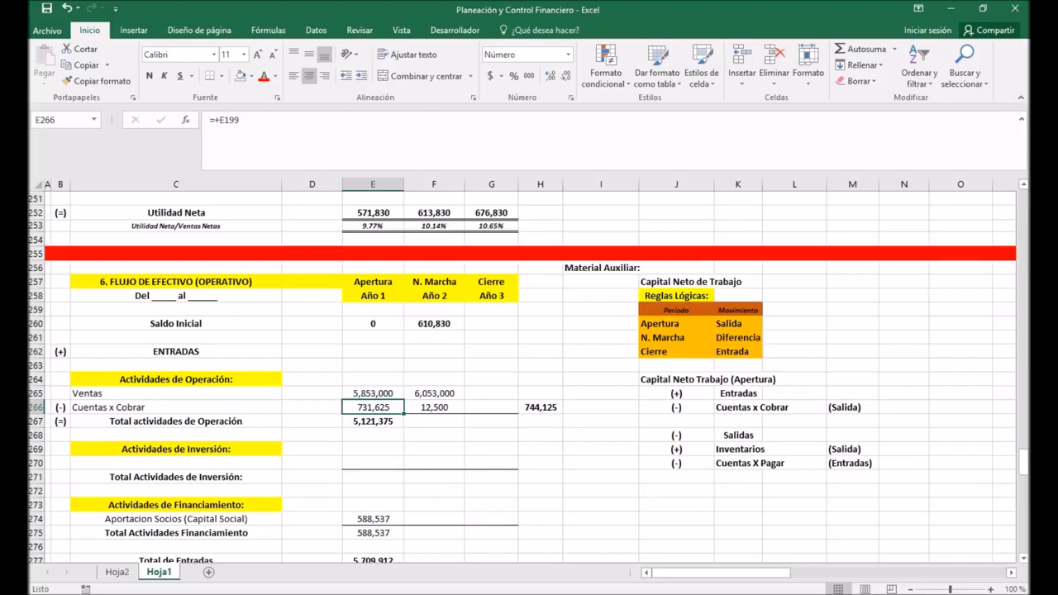
{"action": "left_click", "coordinate": [541, 408]}
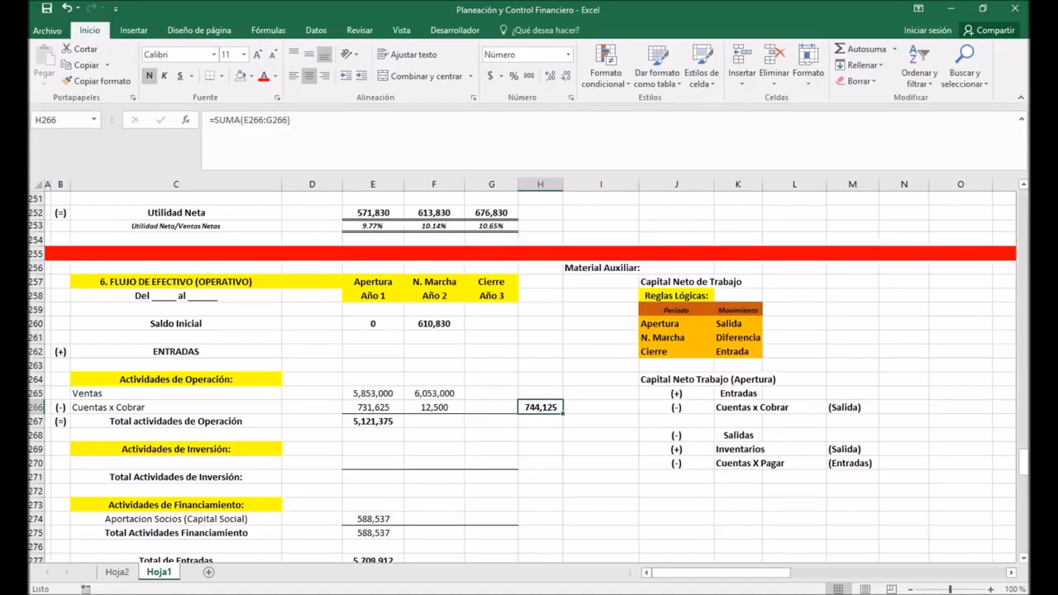
{"action": "key", "text": "F2"}
{"action": "key", "text": "Return"}
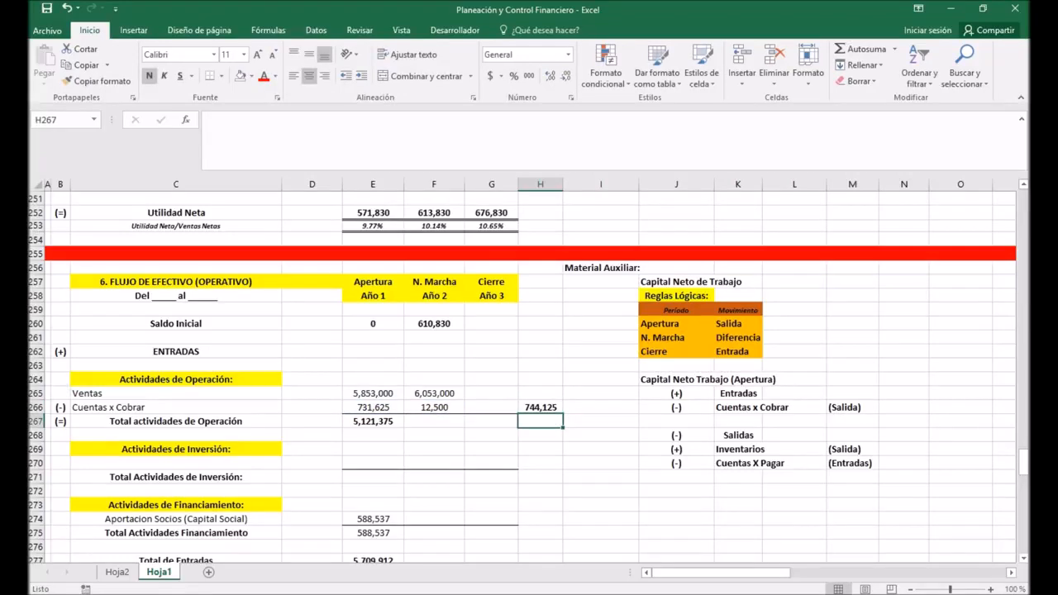
{"action": "scroll", "coordinate": [529, 372], "scroll_direction": "up", "scroll_amount": 13}
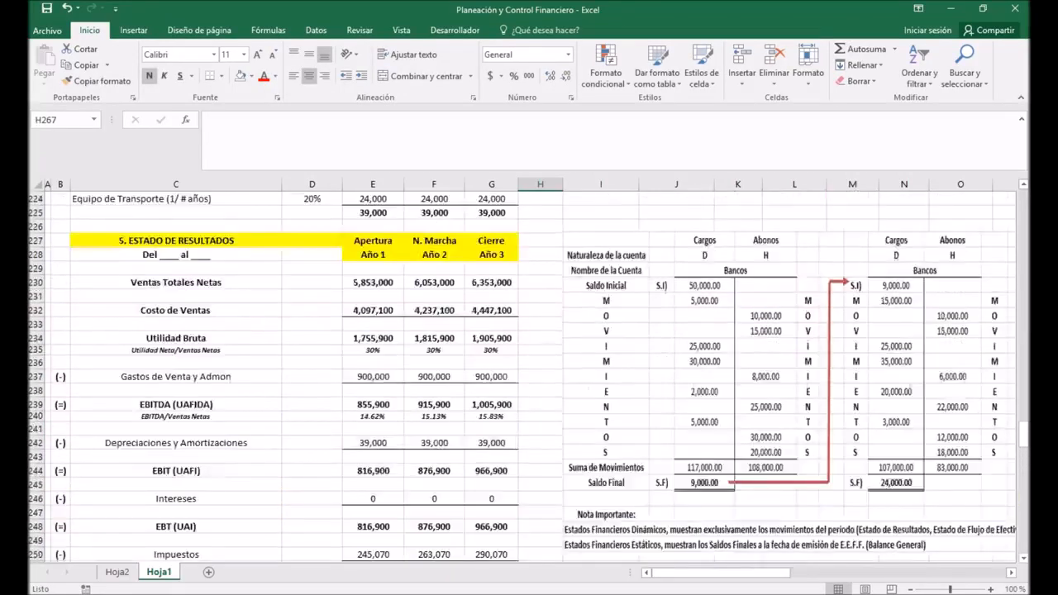
{"action": "scroll", "coordinate": [529, 372], "scroll_direction": "up", "scroll_amount": 6}
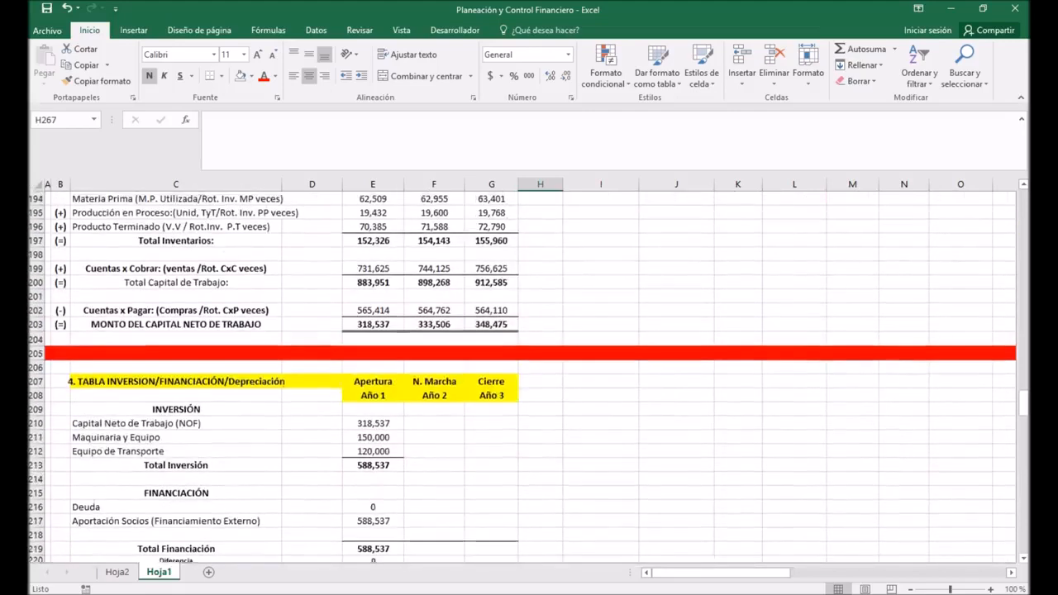
{"action": "left_click", "coordinate": [434, 268]}
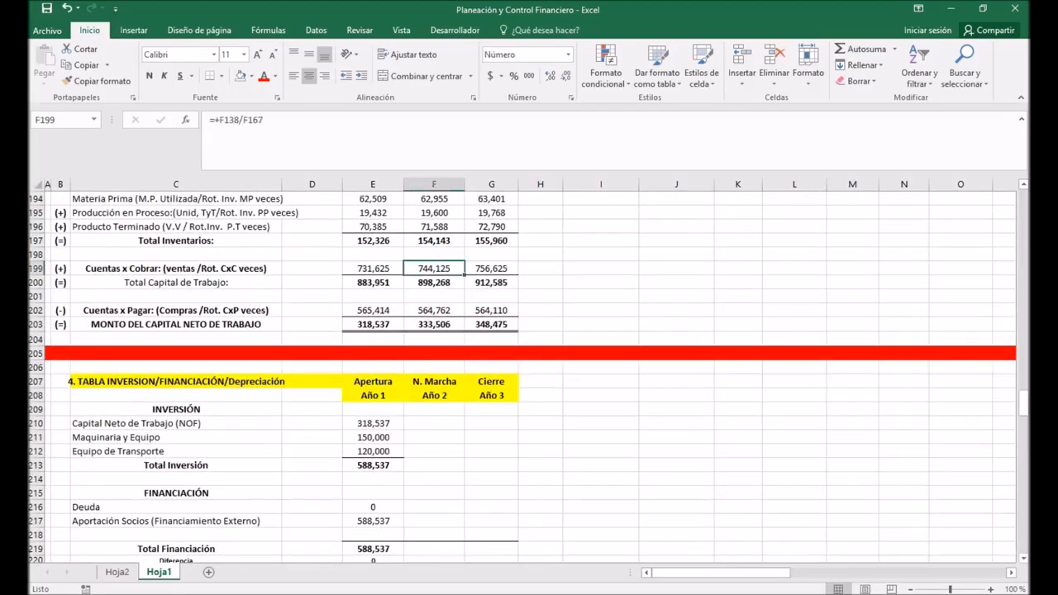
Step: Extend the Año 1 Total actividades de Operación formula in E267 to Año 2 in F267
{"action": "scroll", "coordinate": [528, 372], "scroll_direction": "down", "scroll_amount": 18}
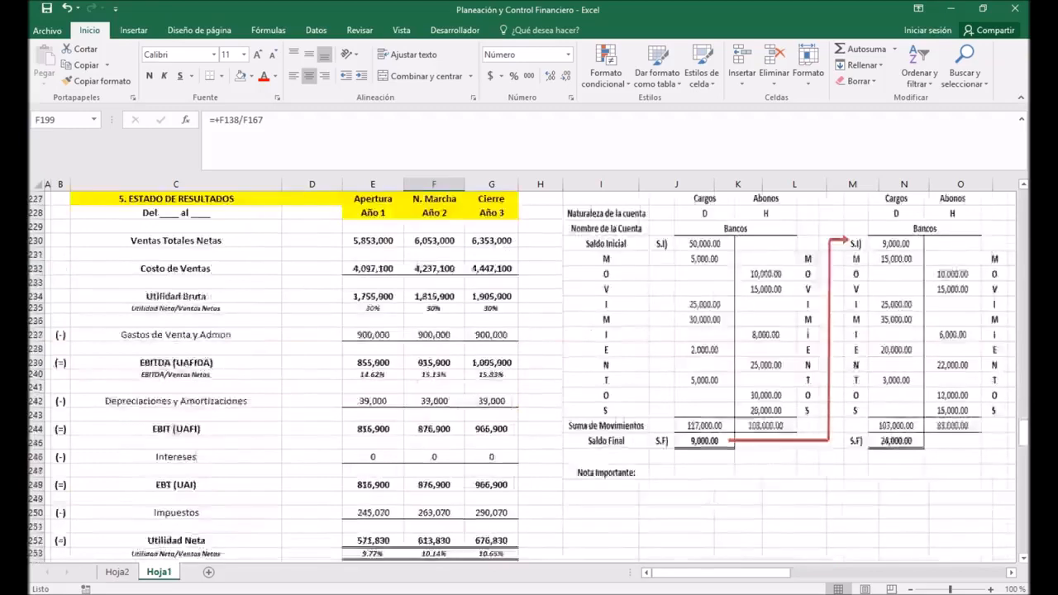
{"action": "scroll", "coordinate": [529, 372], "scroll_direction": "down", "scroll_amount": 1}
{"action": "left_click", "coordinate": [434, 421]}
{"action": "left_click", "coordinate": [373, 422]}
{"action": "left_click_drag", "start_coordinate": [405, 428], "coordinate": [447, 423]}
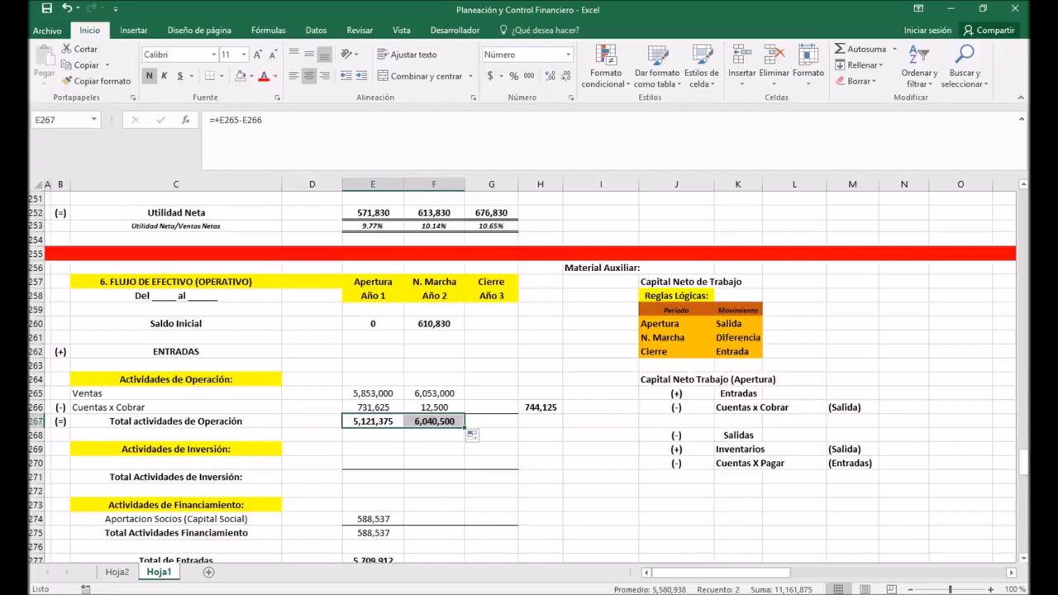
Step: Enter 0 for the Año 2 Actividades de Inversión inflow in F270 and sum it as the total in F271
{"action": "left_click", "coordinate": [434, 464]}
{"action": "type", "text": "0"}
{"action": "key", "text": "Return"}
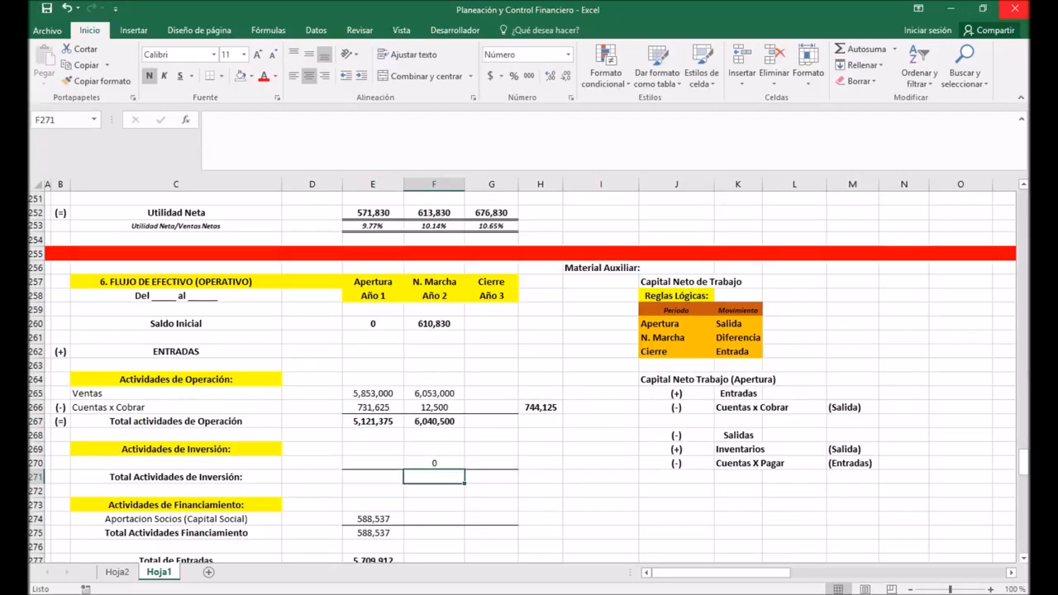
{"action": "left_click", "coordinate": [859, 48]}
{"action": "key", "text": "Return"}
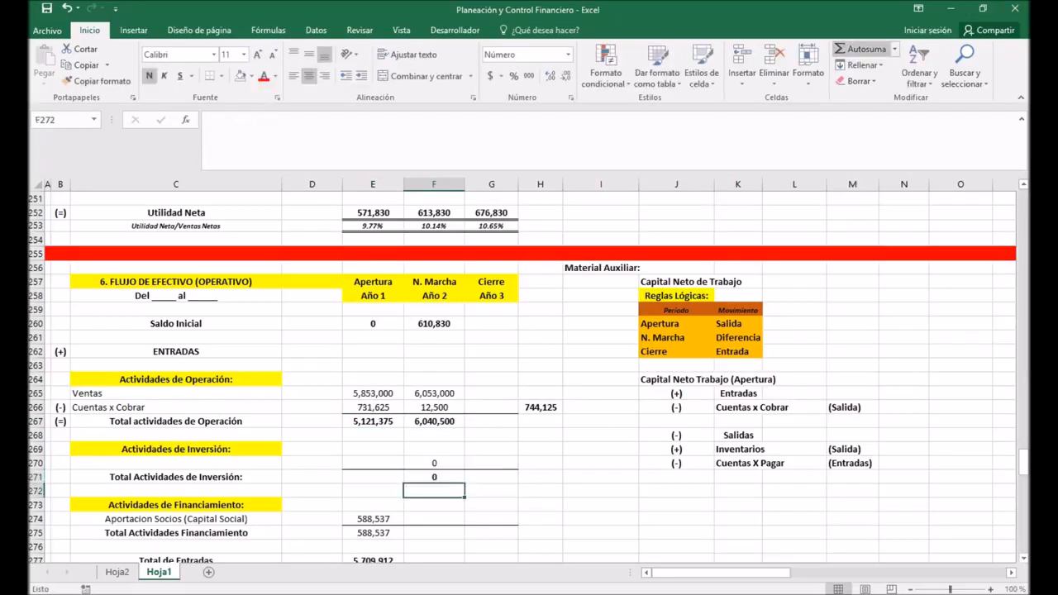
Step: Copy the Aportacion Socios (Capital Social) formula from E274 to Año 2 in F274 and check it against the FINANCIACIÓN table
{"action": "key", "text": "Down"}
{"action": "key", "text": "Down"}
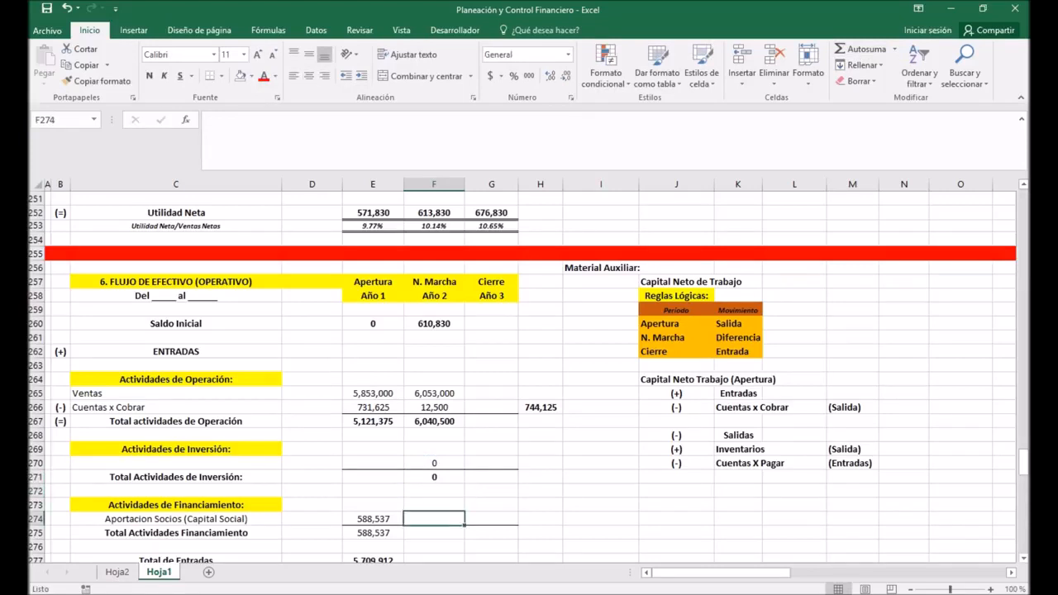
{"action": "key", "text": "Left"}
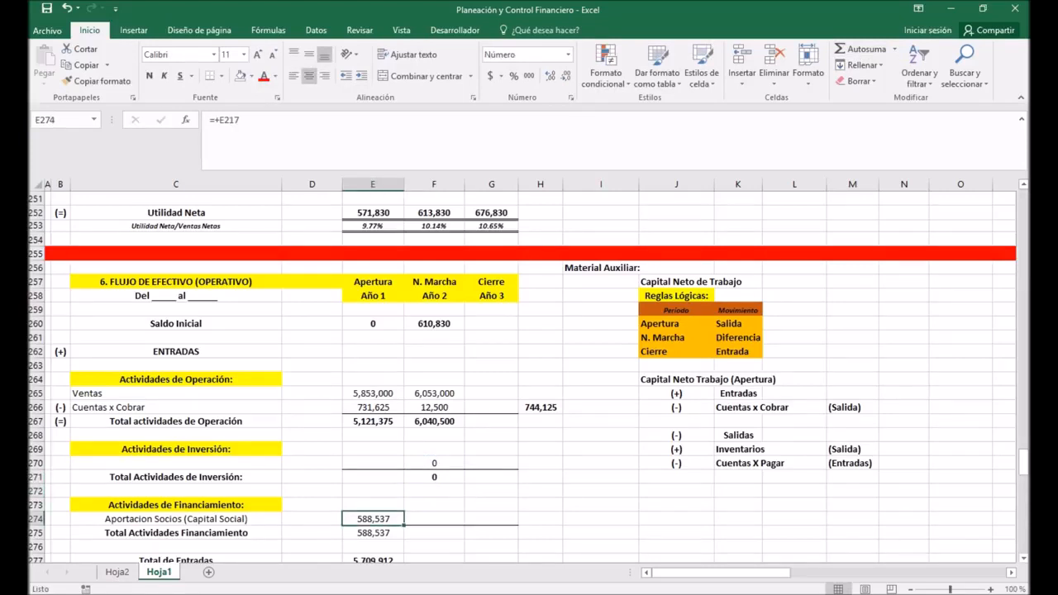
{"action": "key", "text": "ctrl+c"}
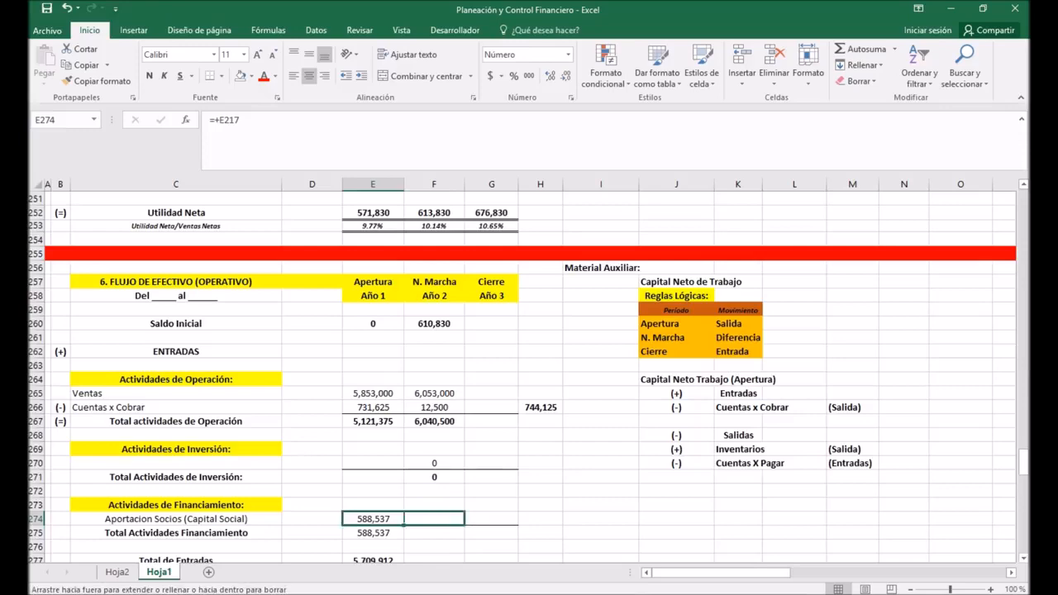
{"action": "key", "text": "Right"}
{"action": "key", "text": "ctrl+v"}
{"action": "key", "text": "Return"}
{"action": "scroll", "coordinate": [529, 377], "scroll_direction": "up", "scroll_amount": 18}
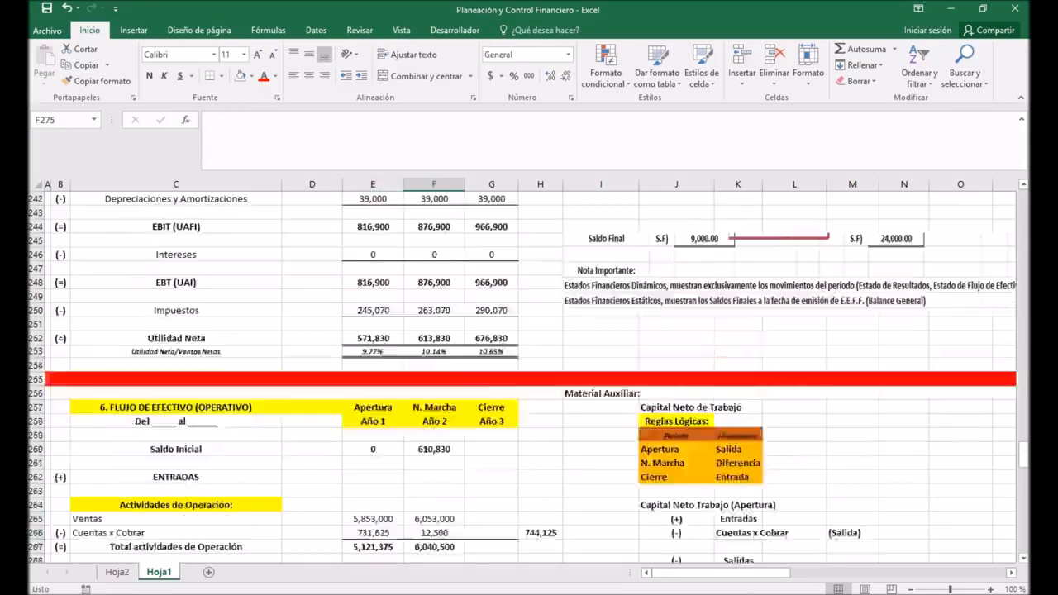
{"action": "scroll", "coordinate": [529, 376], "scroll_direction": "up", "scroll_amount": 1}
{"action": "scroll", "coordinate": [529, 376], "scroll_direction": "down", "scroll_amount": 3}
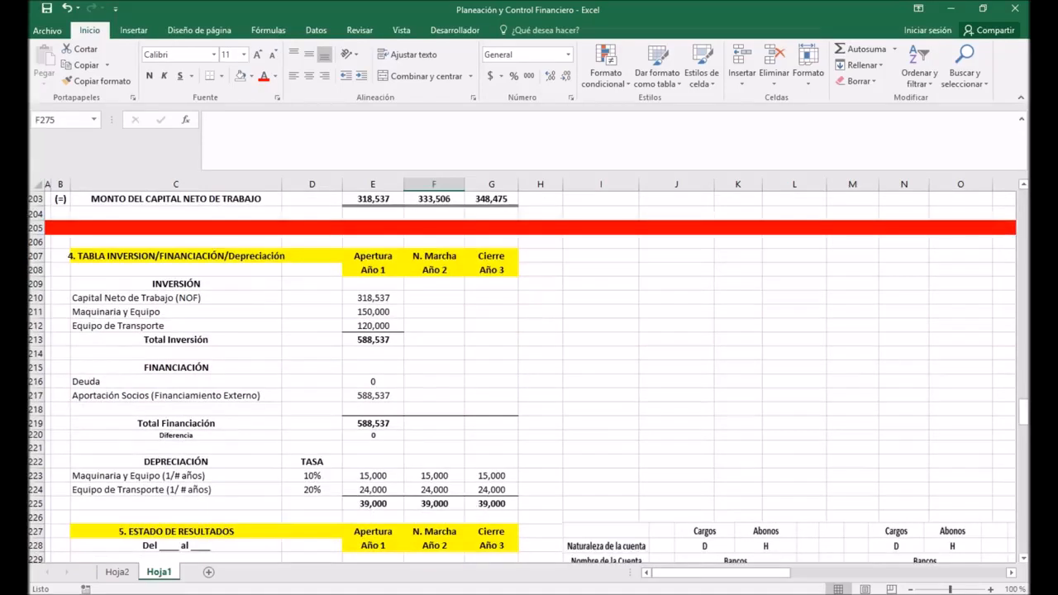
Step: Enter 0 for Aportación Socios (Financiamiento Externo) in Año 2 (F217) and Año 3 (G217) of the FINANCIACIÓN table
{"action": "left_click", "coordinate": [373, 396]}
{"action": "left_click", "coordinate": [434, 396]}
{"action": "type", "text": "0"}
{"action": "key", "text": "Return"}
{"action": "left_click", "coordinate": [491, 396]}
{"action": "type", "text": "0"}
{"action": "key", "text": "Return"}
{"action": "left_click", "coordinate": [434, 396]}
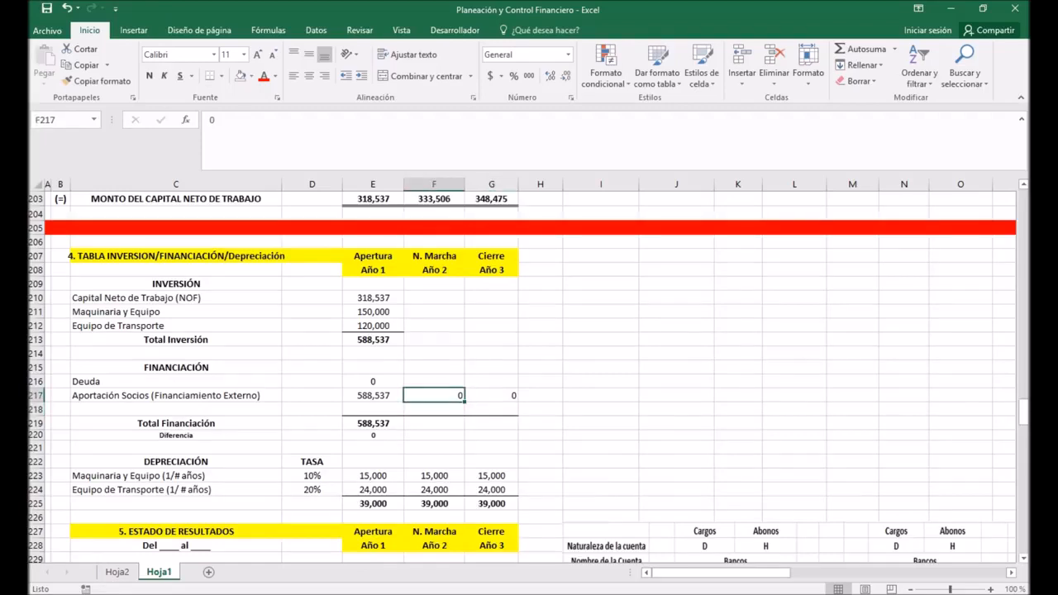
Step: Extend the Total Actividades Financiamiento formula in E275 and the Total de Entradas formula in E277 to Año 2 in column F
{"action": "scroll", "coordinate": [433, 396], "scroll_direction": "down", "scroll_amount": 10}
{"action": "scroll", "coordinate": [522, 377], "scroll_direction": "down", "scroll_amount": 15}
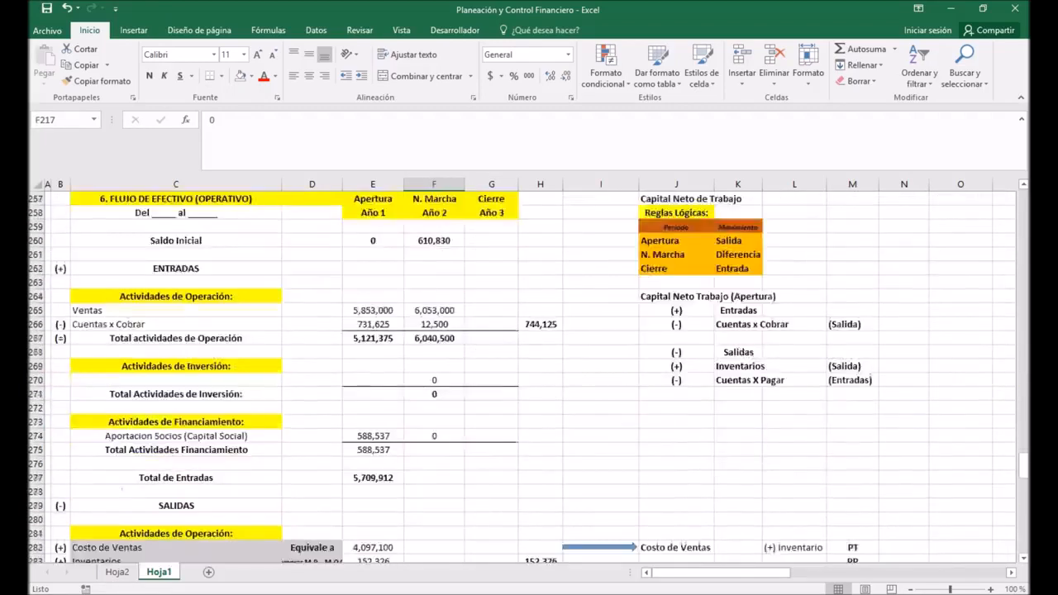
{"action": "scroll", "coordinate": [522, 378], "scroll_direction": "down", "scroll_amount": 6}
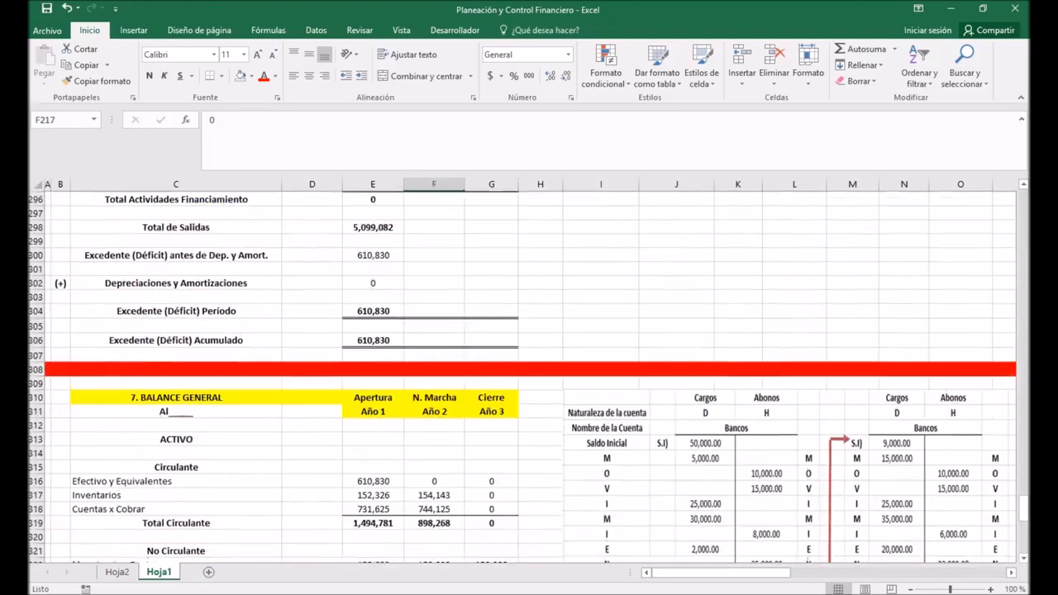
{"action": "scroll", "coordinate": [523, 378], "scroll_direction": "up", "scroll_amount": 4}
{"action": "scroll", "coordinate": [523, 377], "scroll_direction": "up", "scroll_amount": 6}
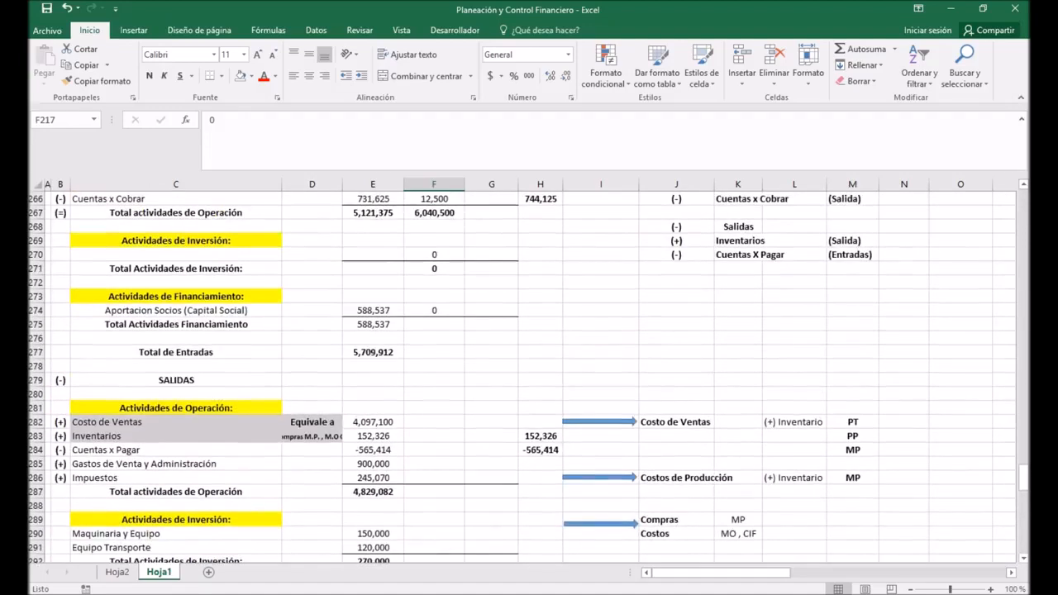
{"action": "left_click", "coordinate": [373, 325]}
{"action": "left_click_drag", "start_coordinate": [404, 330], "coordinate": [434, 325]}
{"action": "left_click", "coordinate": [372, 352]}
{"action": "left_click_drag", "start_coordinate": [404, 358], "coordinate": [434, 356]}
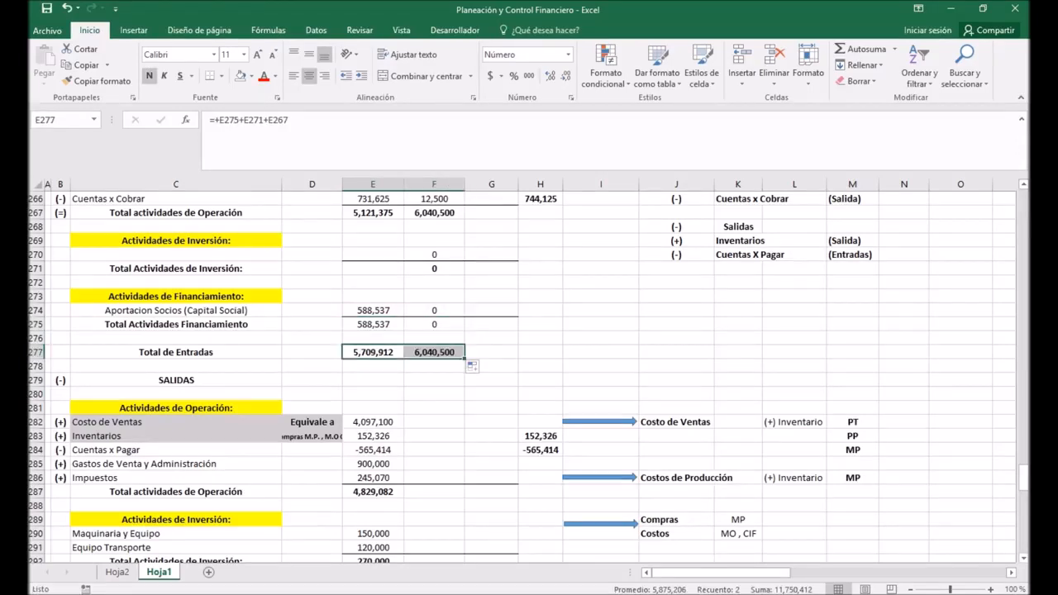
Step: Extend the Costo de Ventas formula in E282 of the SALIDAS section to Año 2 in F282
{"action": "scroll", "coordinate": [527, 379], "scroll_direction": "down", "scroll_amount": 1}
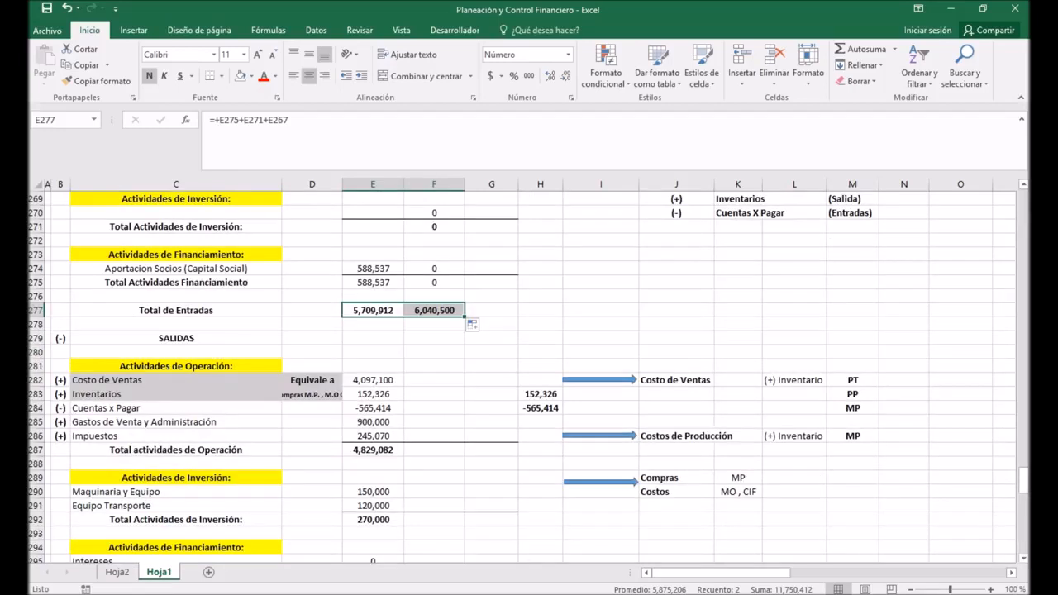
{"action": "left_click", "coordinate": [434, 380]}
{"action": "left_click", "coordinate": [373, 380]}
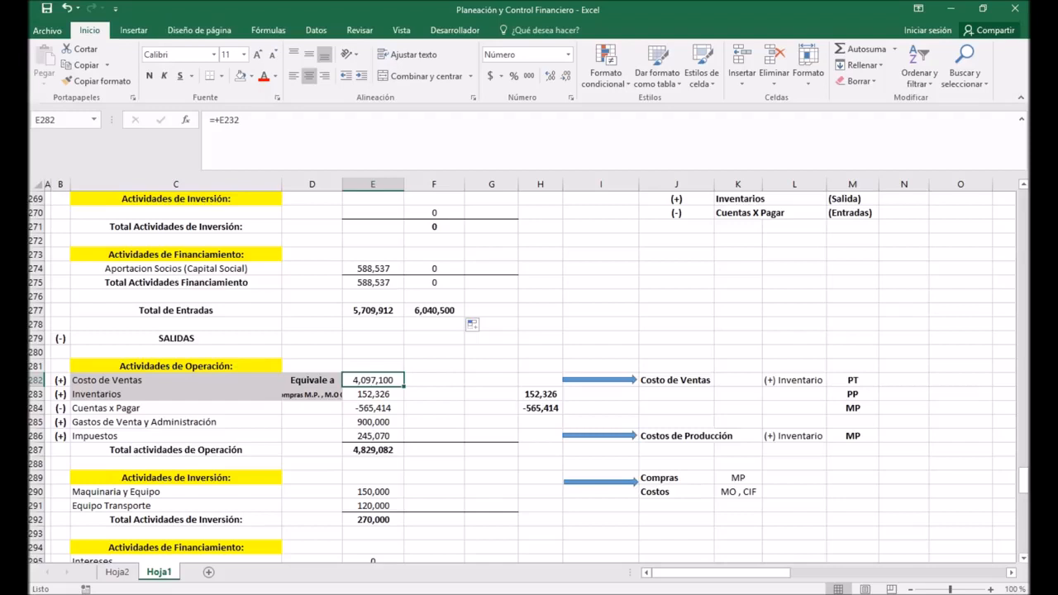
{"action": "left_click_drag", "start_coordinate": [404, 387], "coordinate": [460, 385]}
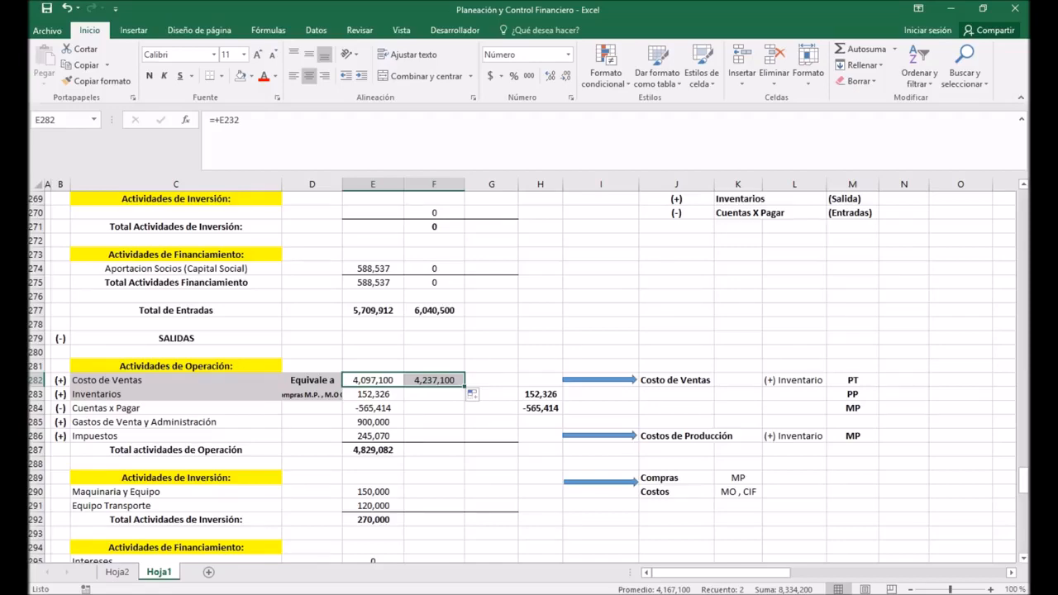
Step: Enter the Año 2 Inventarios outflow in F283 as +F197-E197 and check it against the N. Marcha rule in J261:K261
{"action": "left_click", "coordinate": [434, 395]}
{"action": "type", "text": "+"}
{"action": "scroll", "coordinate": [529, 372], "scroll_direction": "up", "scroll_amount": 14}
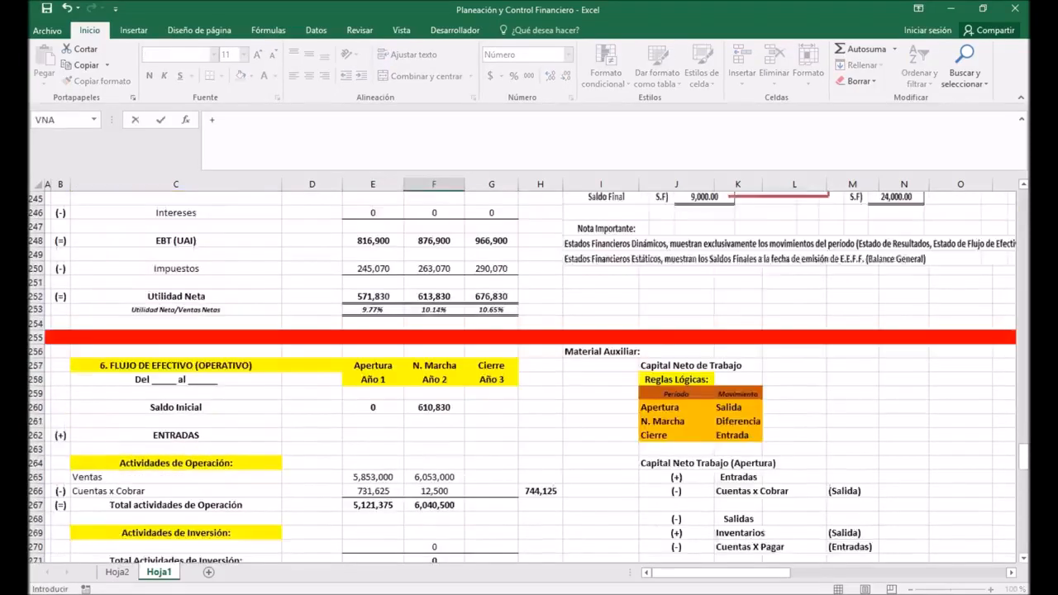
{"action": "scroll", "coordinate": [529, 372], "scroll_direction": "up", "scroll_amount": 10}
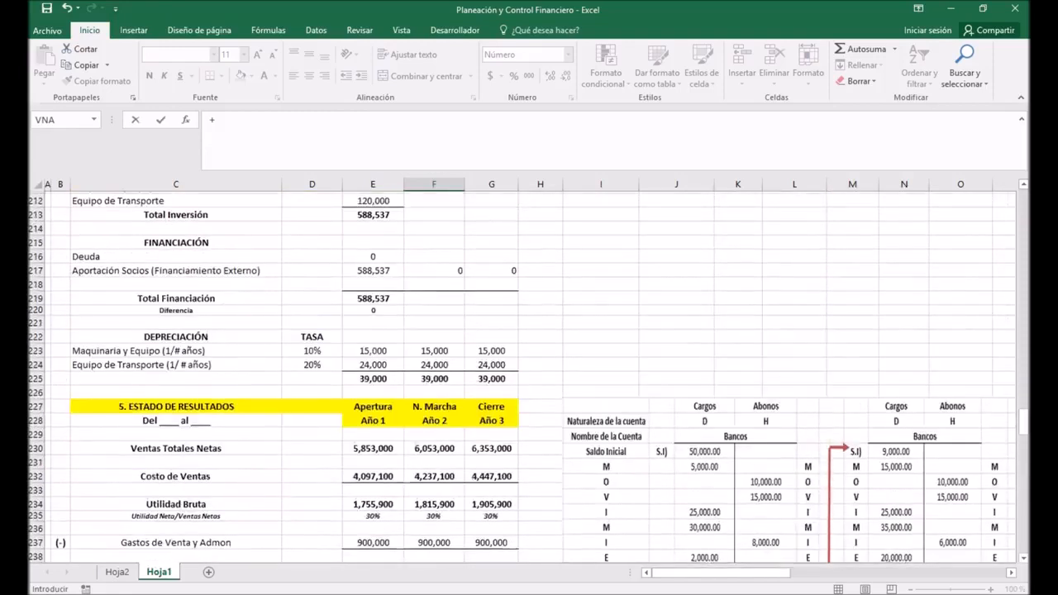
{"action": "scroll", "coordinate": [529, 372], "scroll_direction": "up", "scroll_amount": 2}
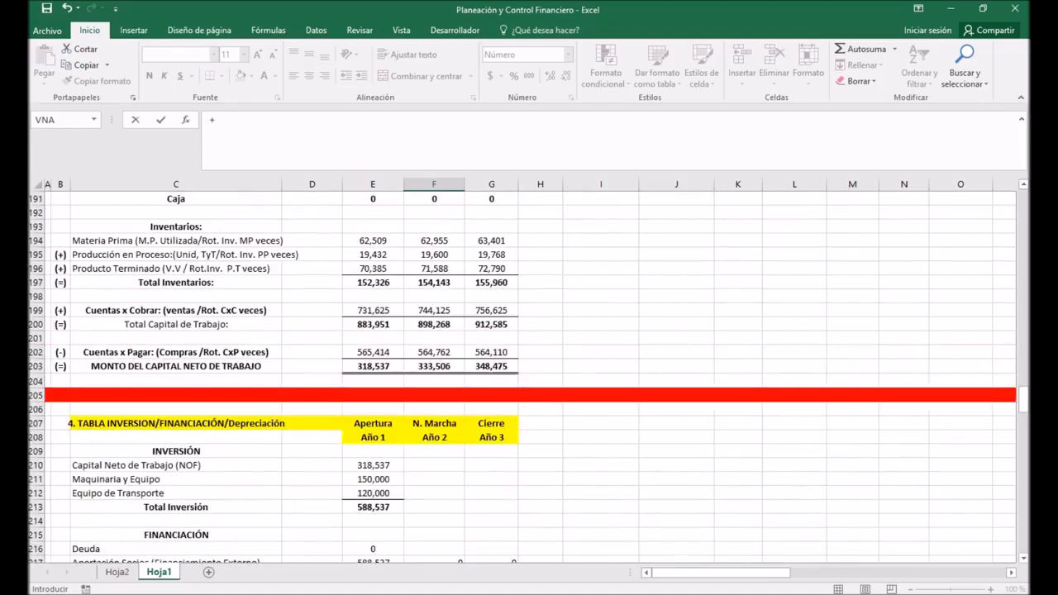
{"action": "left_click", "coordinate": [434, 282]}
{"action": "type", "text": "-"}
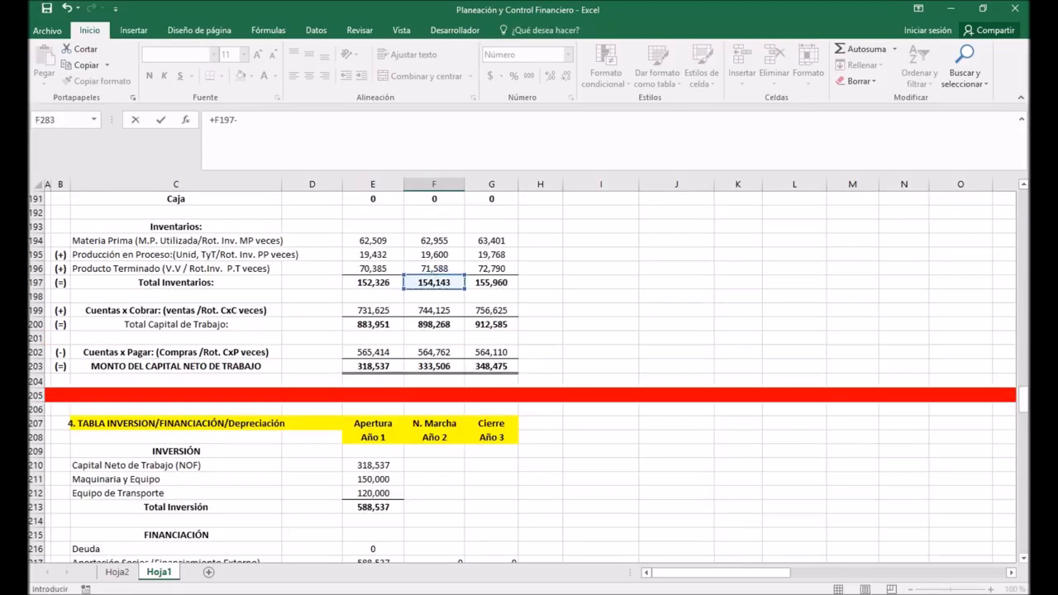
{"action": "left_click", "coordinate": [372, 283]}
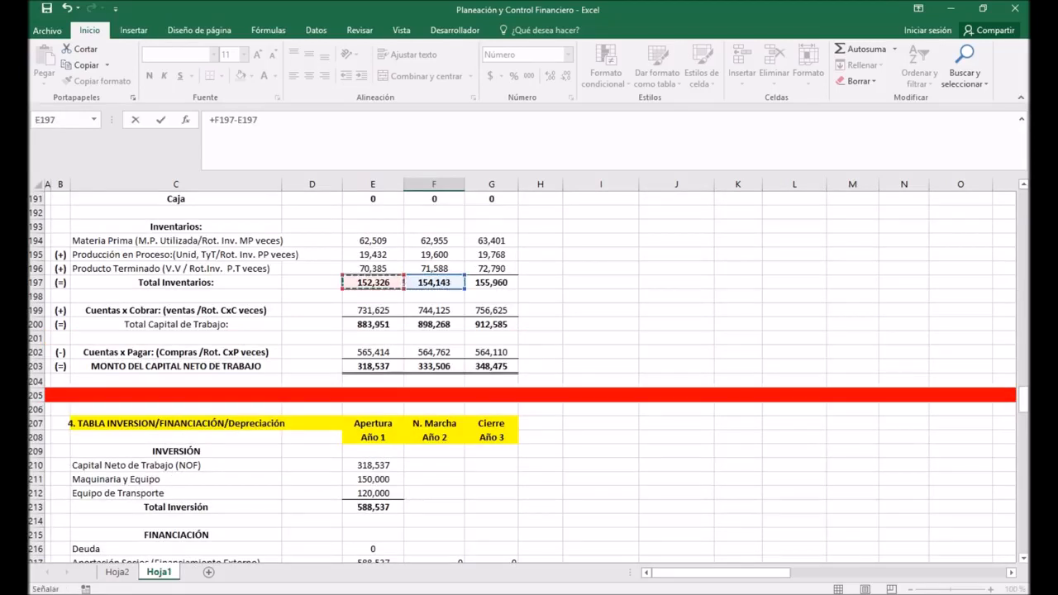
{"action": "key", "text": "Return"}
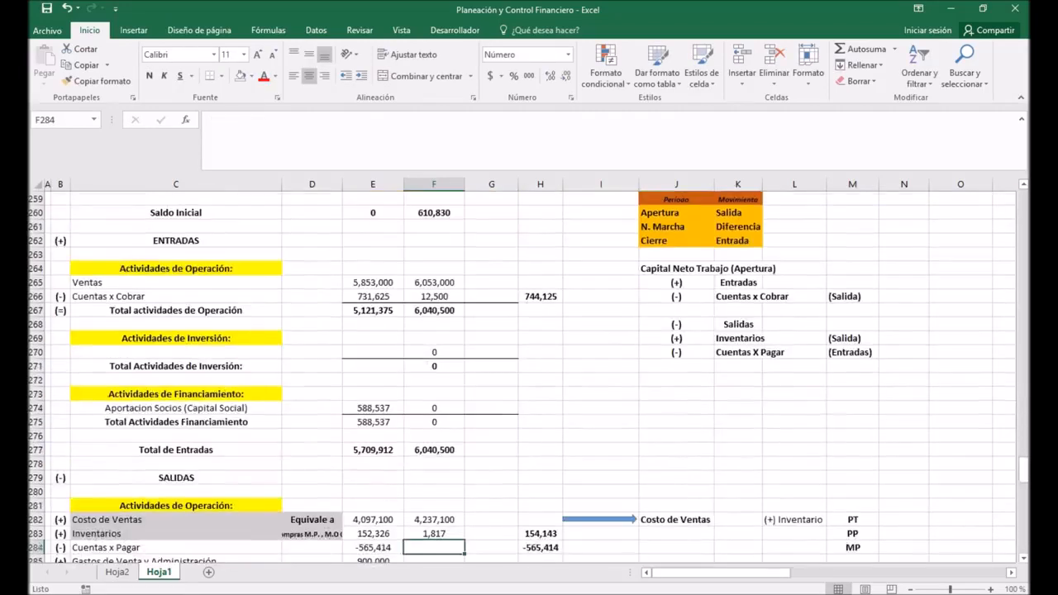
{"action": "left_click_drag", "start_coordinate": [676, 227], "coordinate": [737, 226]}
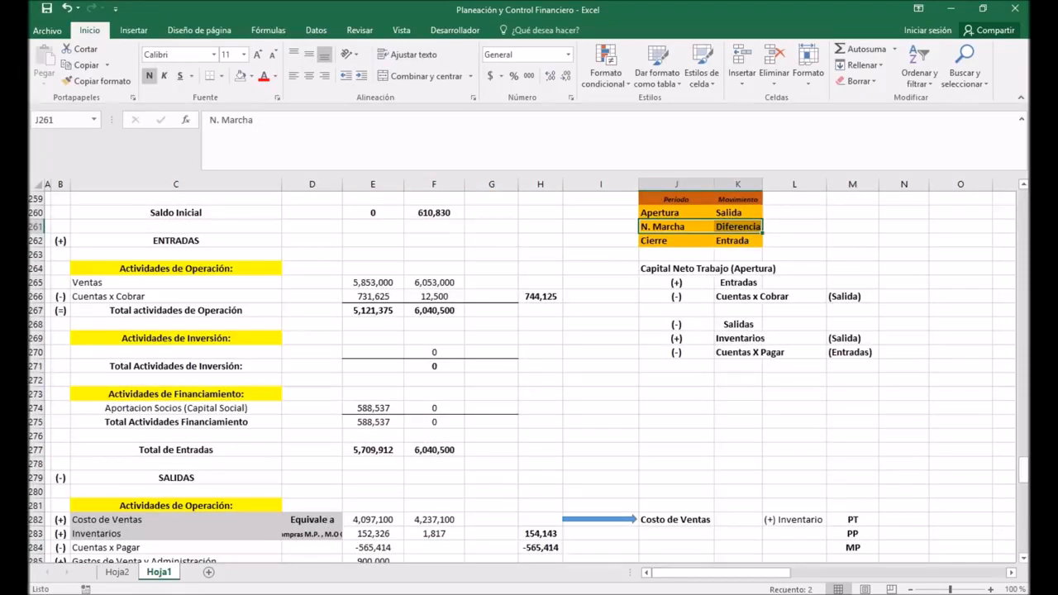
{"action": "scroll", "coordinate": [434, 372], "scroll_direction": "down", "scroll_amount": 3}
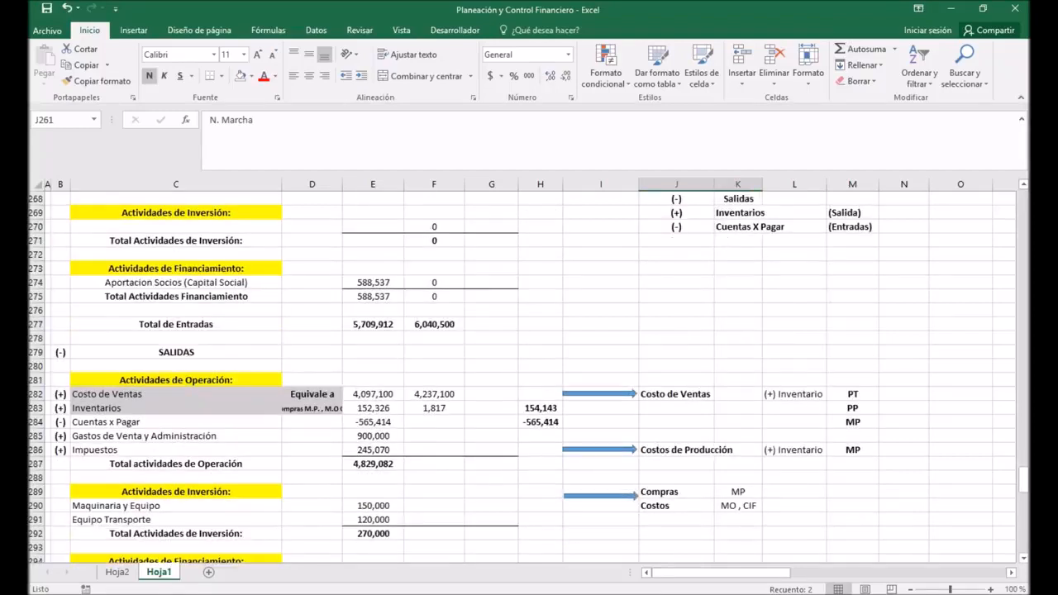
{"action": "left_click", "coordinate": [434, 407]}
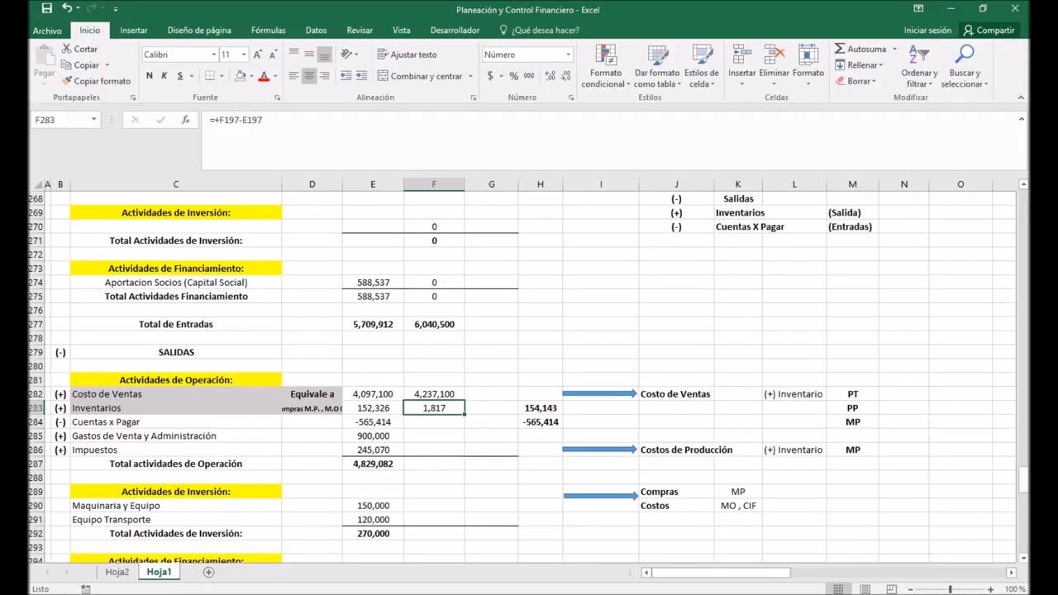
Step: Enter the Año 2 Cuentas x Pagar outflow in F284 as -F202+E202 and check it against the signs in B279 and B284
{"action": "left_click", "coordinate": [434, 422]}
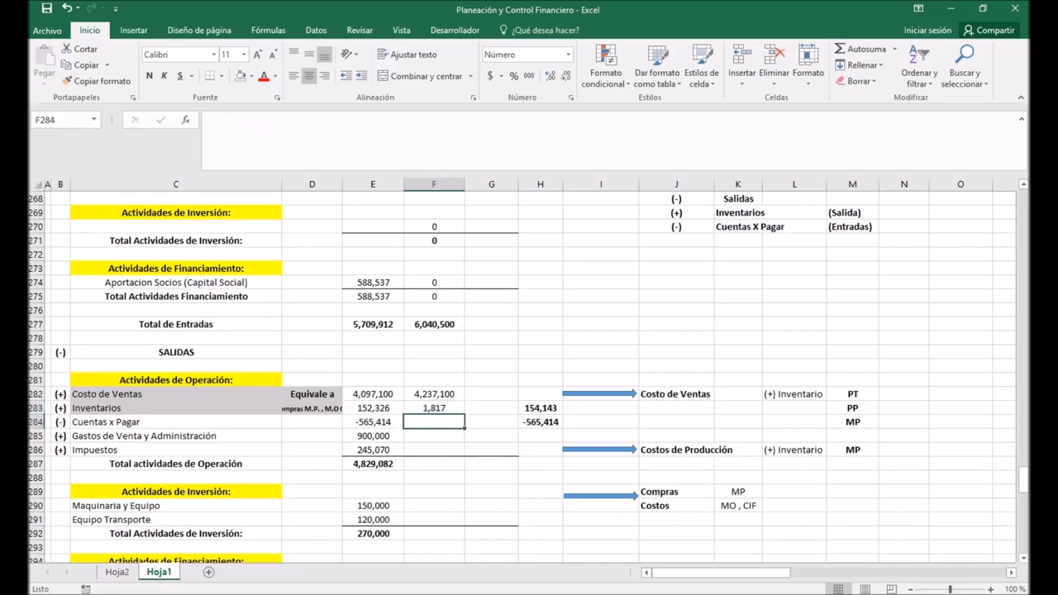
{"action": "type", "text": "-"}
{"action": "scroll", "coordinate": [529, 372], "scroll_direction": "up", "scroll_amount": 14}
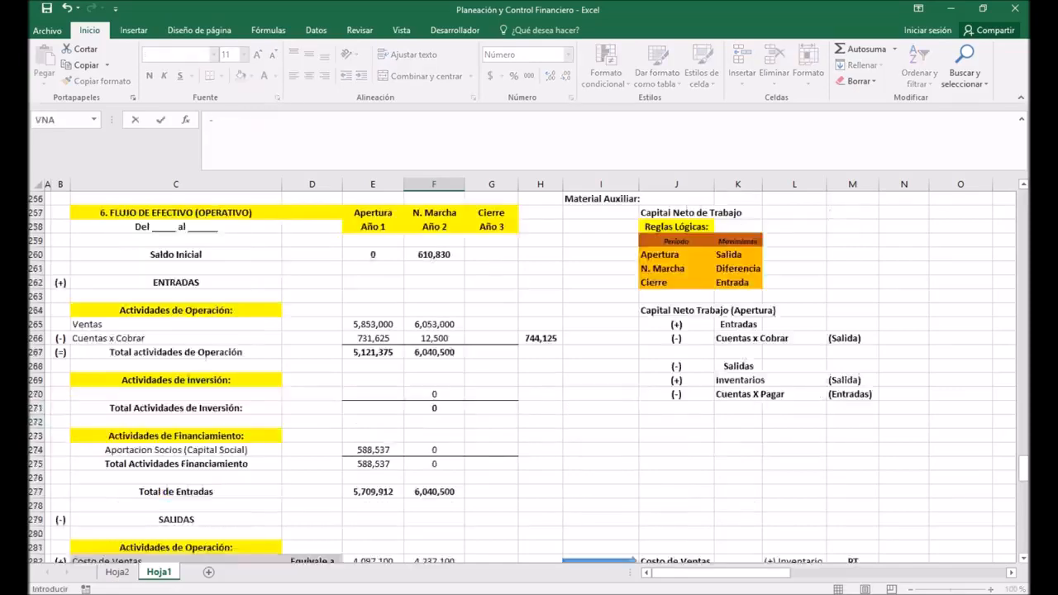
{"action": "scroll", "coordinate": [529, 372], "scroll_direction": "up", "scroll_amount": 7}
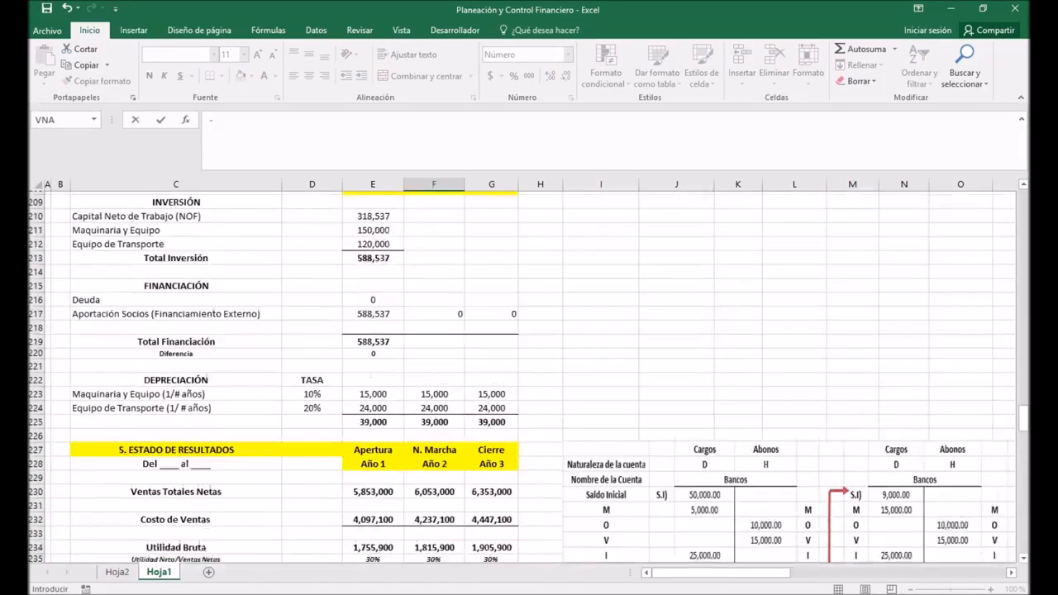
{"action": "scroll", "coordinate": [529, 371], "scroll_direction": "up", "scroll_amount": 5}
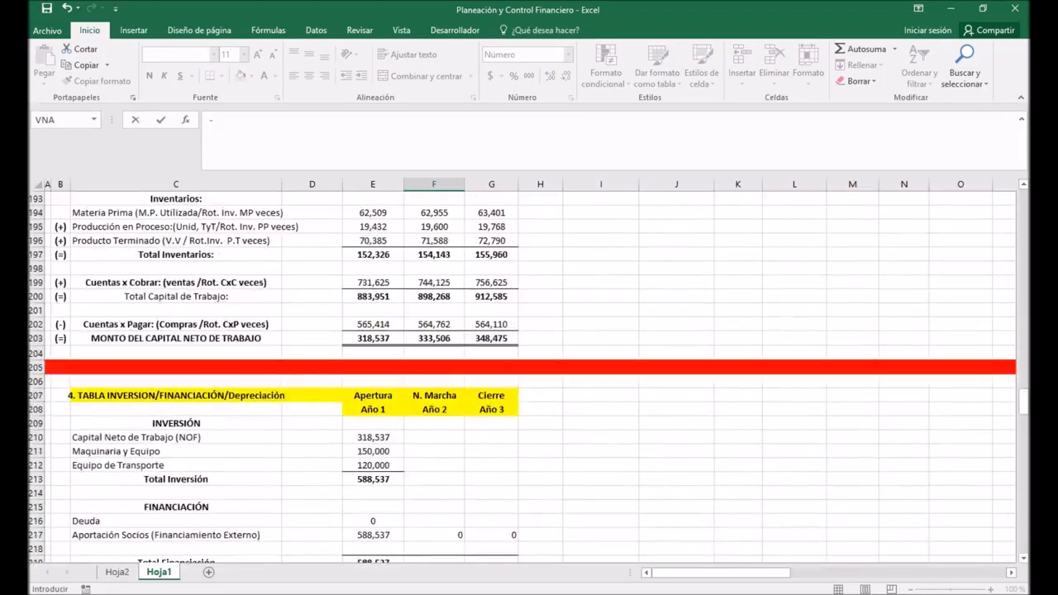
{"action": "left_click", "coordinate": [434, 366]}
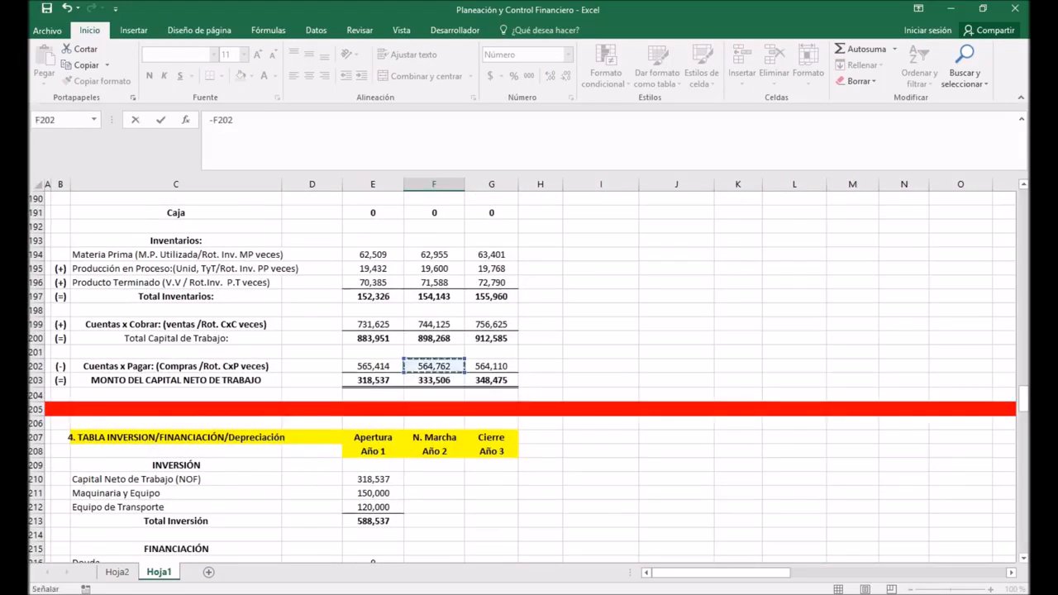
{"action": "type", "text": "+"}
{"action": "left_click", "coordinate": [373, 366]}
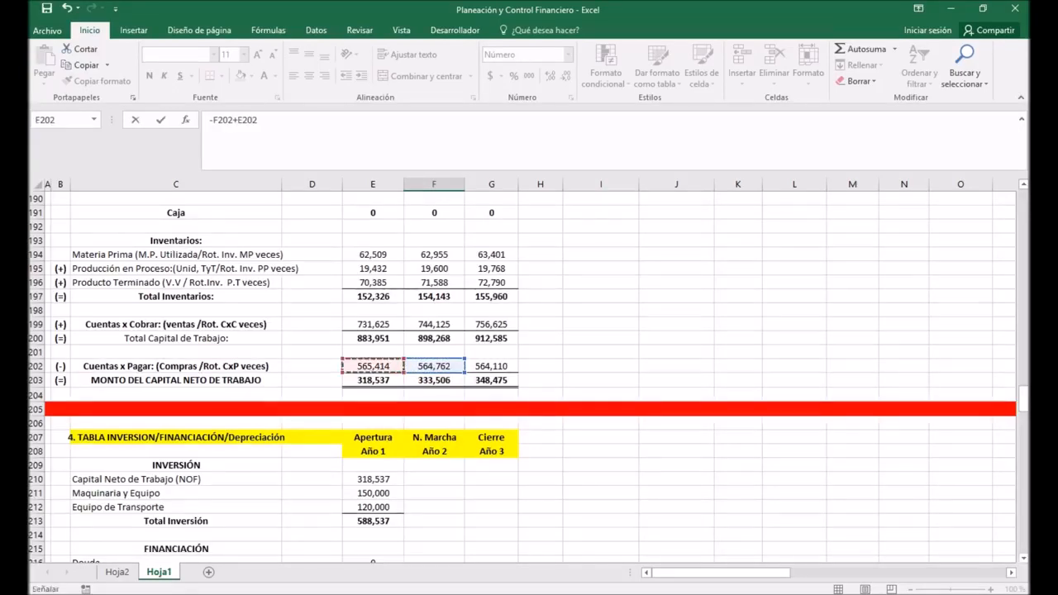
{"action": "key", "text": "Return"}
{"action": "scroll", "coordinate": [434, 324], "scroll_direction": "down", "scroll_amount": 5}
{"action": "left_click", "coordinate": [434, 324]}
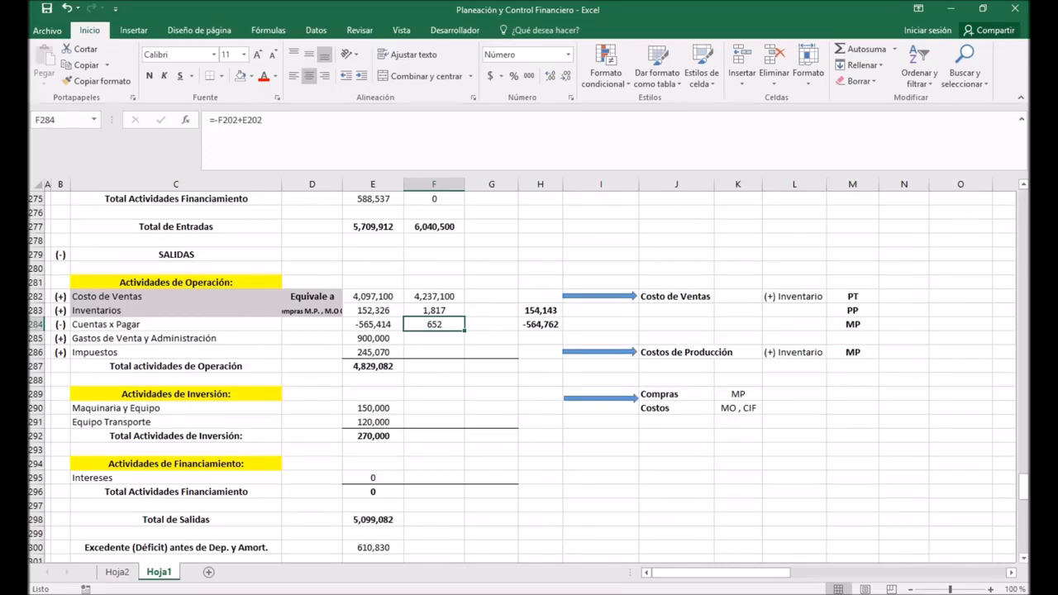
{"action": "scroll", "coordinate": [529, 372], "scroll_direction": "up", "scroll_amount": 1}
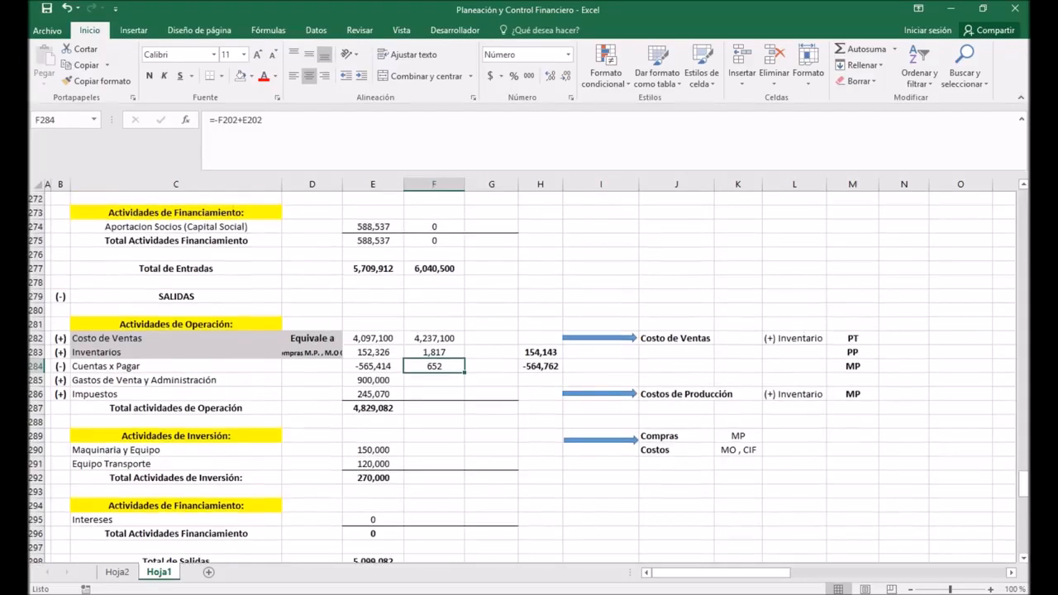
{"action": "left_click", "coordinate": [60, 297]}
{"action": "left_click", "coordinate": [60, 366]}
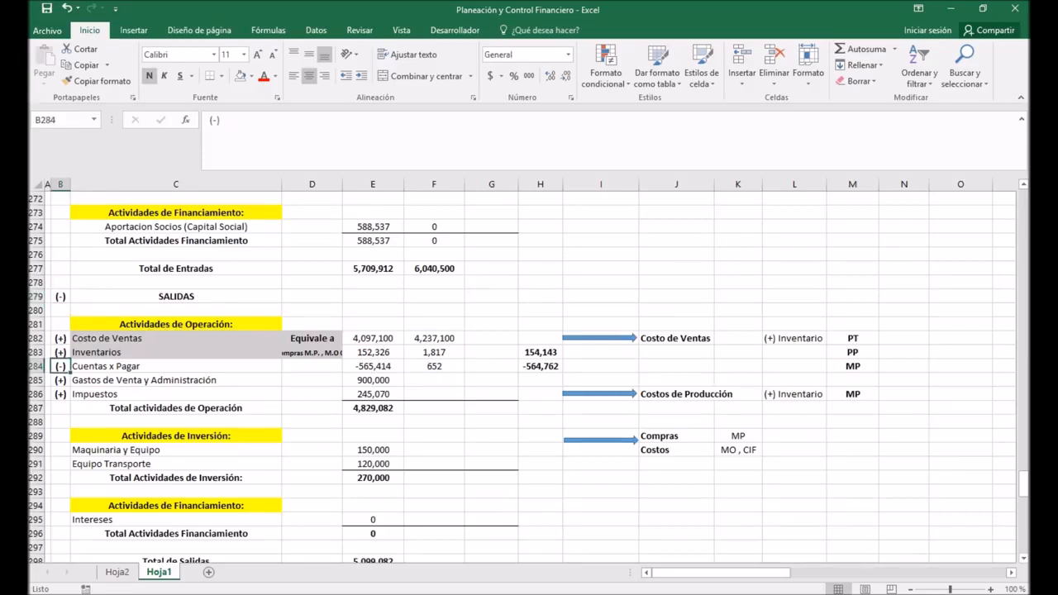
{"action": "left_click", "coordinate": [434, 367]}
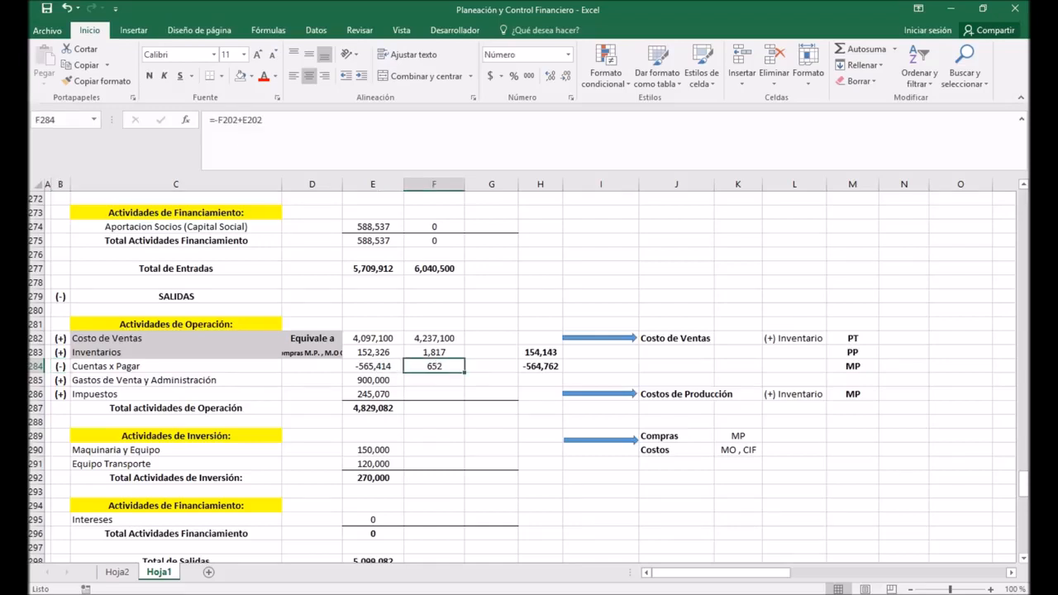
Step: Link the Año 2 Gastos de Venta y Administración outflow in F285 to F237 of the ESTADO DE RESULTADOS
{"action": "type", "text": "+"}
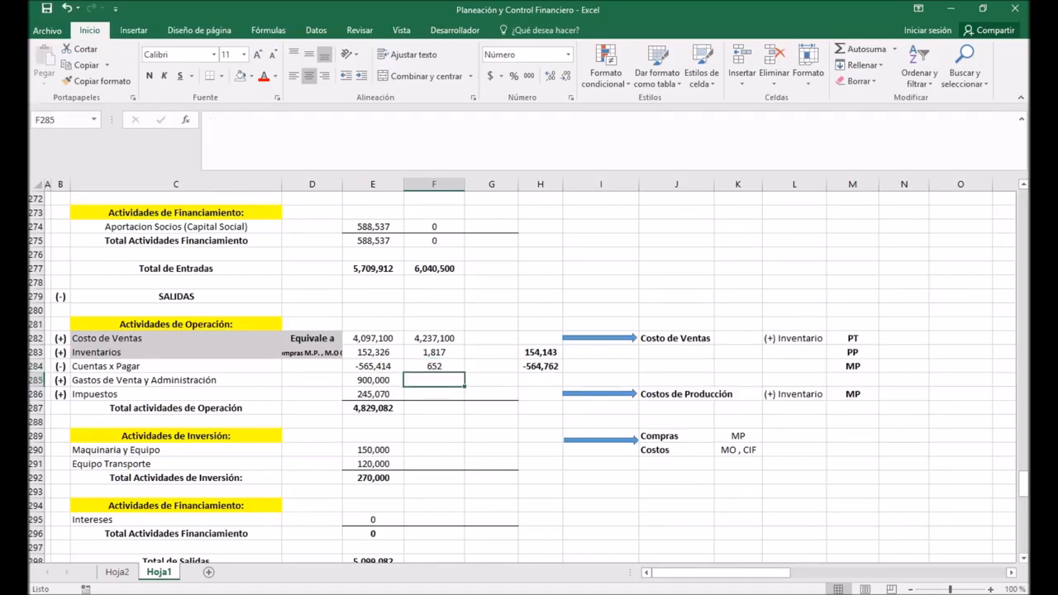
{"action": "scroll", "coordinate": [529, 372], "scroll_direction": "up", "scroll_amount": 8}
{"action": "scroll", "coordinate": [529, 372], "scroll_direction": "up", "scroll_amount": 7}
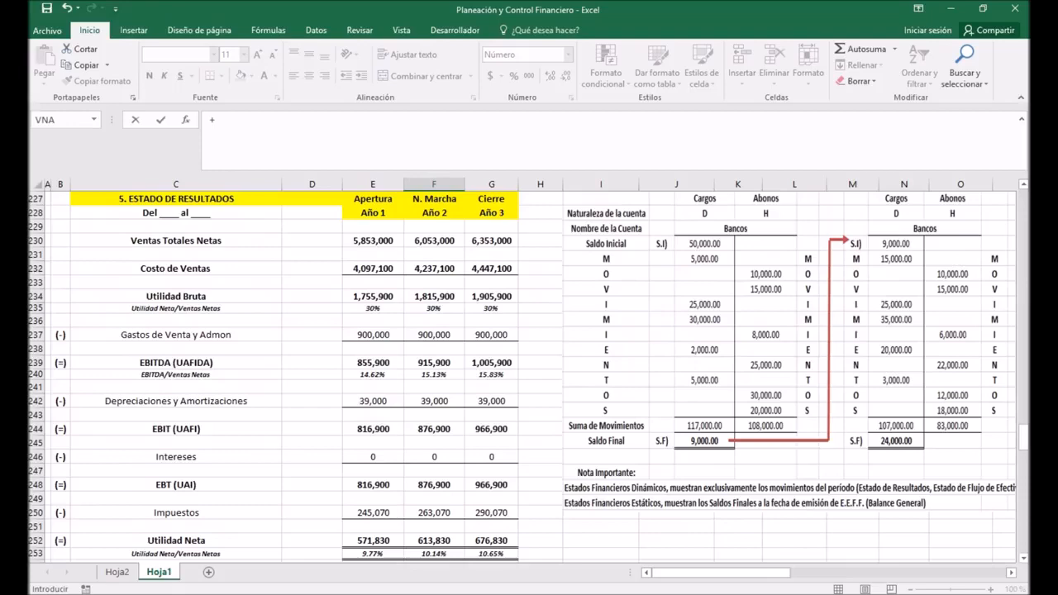
{"action": "left_click", "coordinate": [433, 334]}
{"action": "key", "text": "Return"}
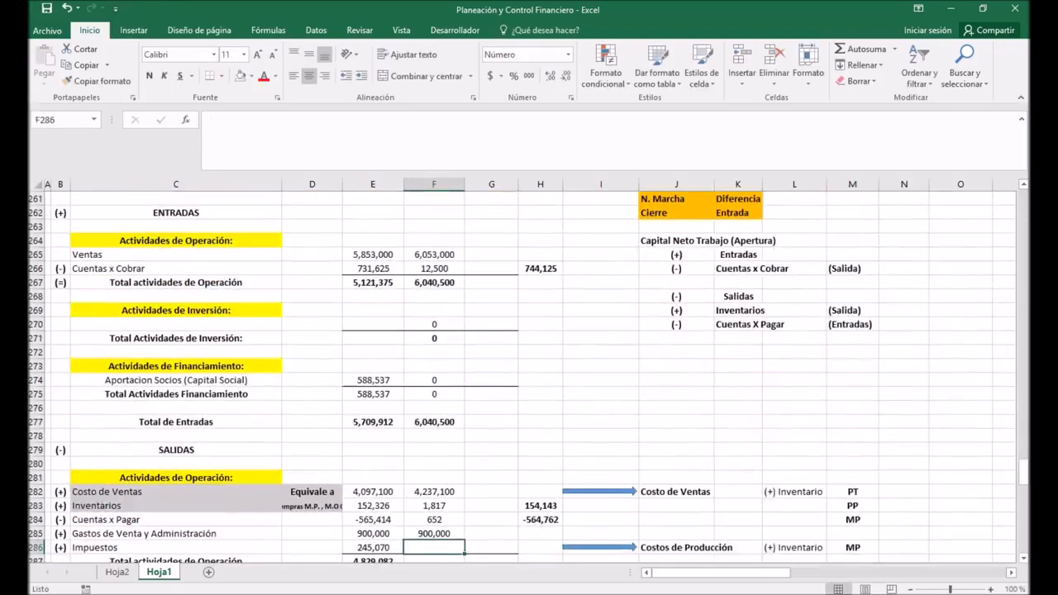
Step: Extend the Impuestos formula in E286 and the Total actividades de Operación sum in E287 to Año 2 in column F
{"action": "scroll", "coordinate": [529, 376], "scroll_direction": "down", "scroll_amount": 1}
{"action": "left_click", "coordinate": [373, 506]}
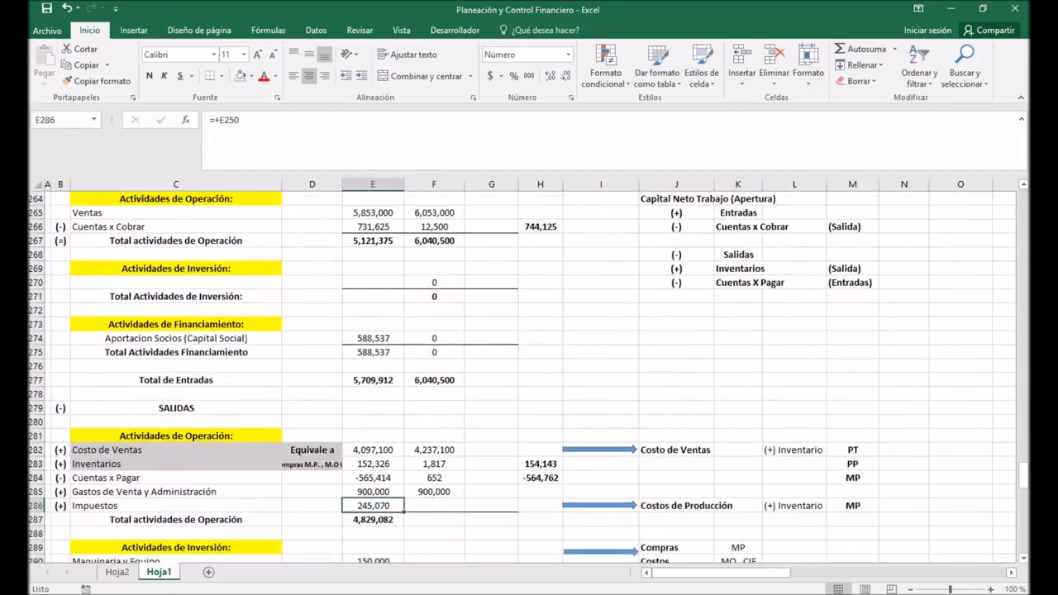
{"action": "left_click_drag", "start_coordinate": [404, 512], "coordinate": [460, 523]}
{"action": "left_click", "coordinate": [373, 520]}
Step: Extend the Actividades de Inversión outflows in E290:E292 and the Intereses and financing total in E295:E296 to Año 2 in column F
{"action": "scroll", "coordinate": [529, 372], "scroll_direction": "down", "scroll_amount": 4}
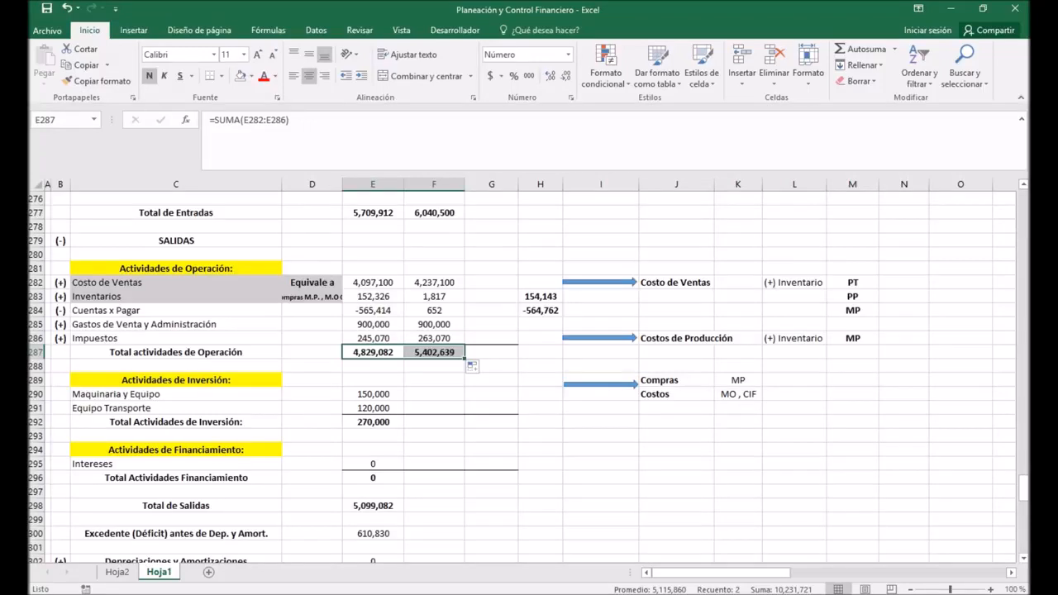
{"action": "left_click_drag", "start_coordinate": [373, 394], "coordinate": [442, 421]}
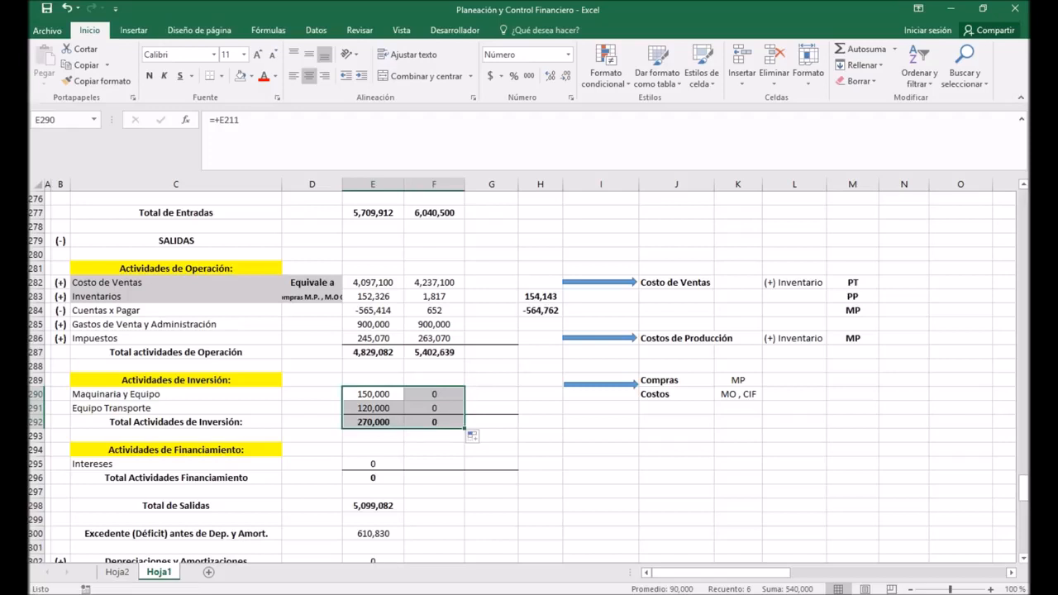
{"action": "scroll", "coordinate": [520, 376], "scroll_direction": "down", "scroll_amount": 2}
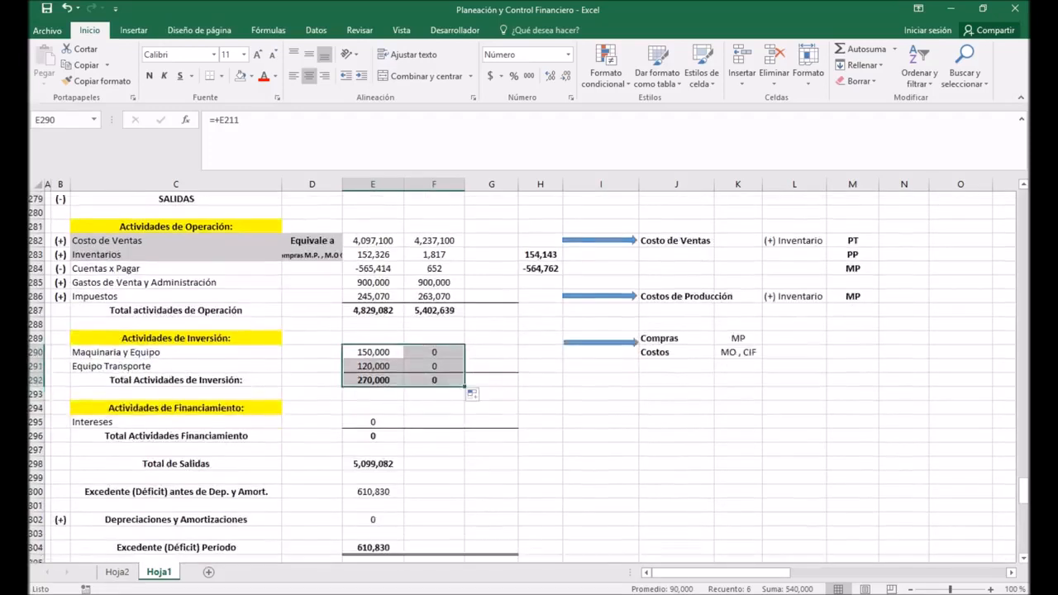
{"action": "left_click", "coordinate": [372, 380]}
{"action": "left_click_drag", "start_coordinate": [404, 386], "coordinate": [463, 400]}
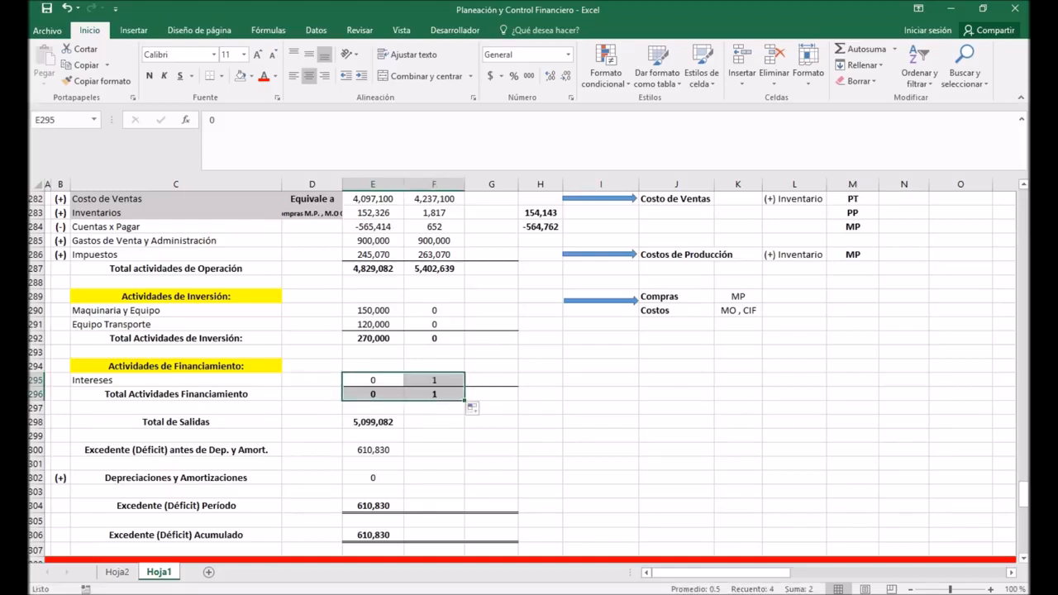
Step: Set the Año 2 Intereses in F295 to 0 and extend the Total de Salidas formula in E298 to F298
{"action": "left_click", "coordinate": [434, 380]}
{"action": "type", "text": "0"}
{"action": "key", "text": "Return"}
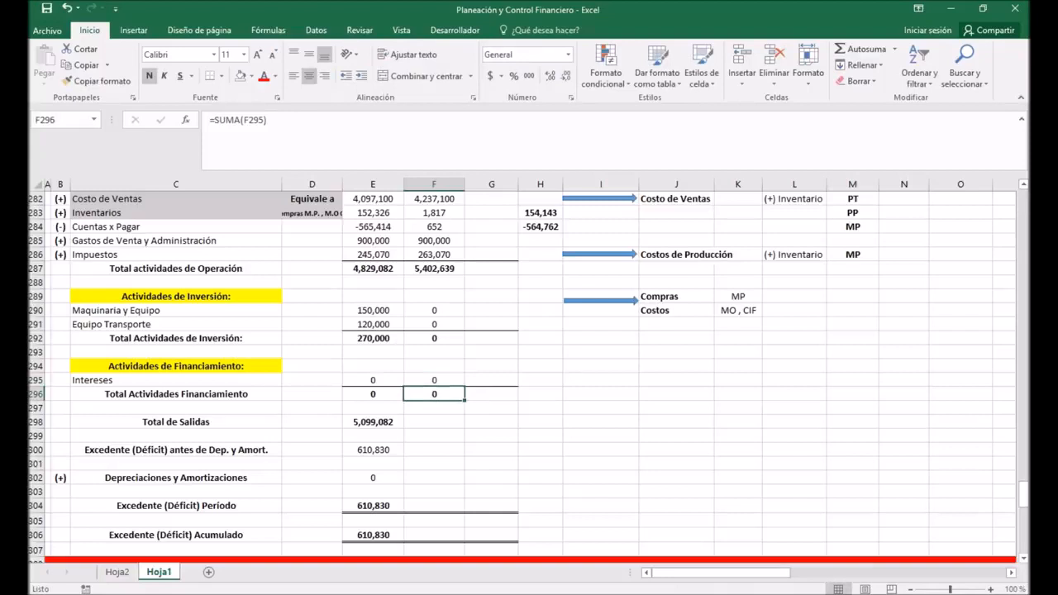
{"action": "left_click", "coordinate": [372, 422]}
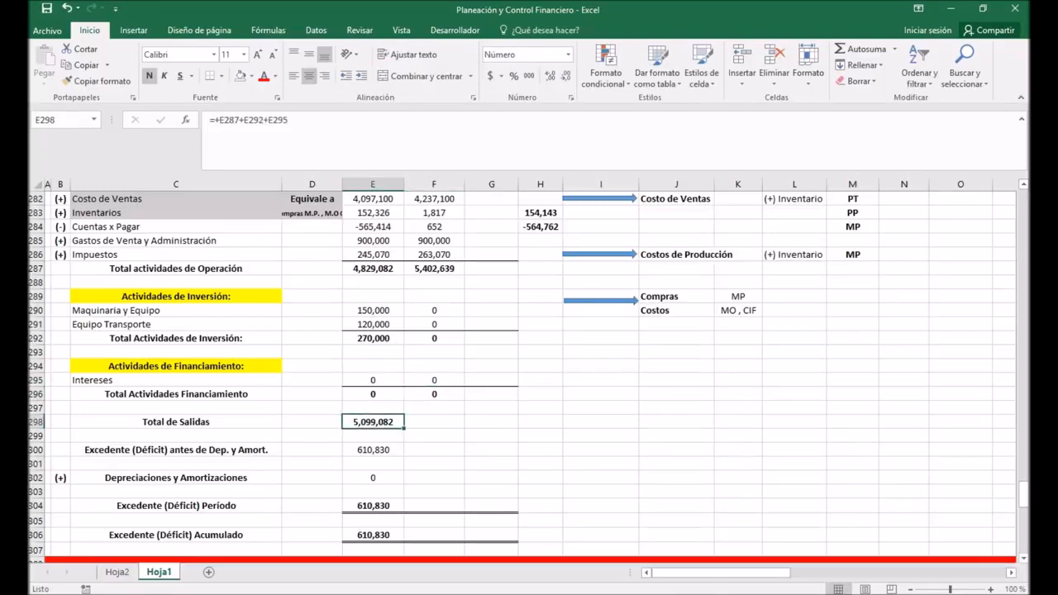
{"action": "left_click_drag", "start_coordinate": [404, 428], "coordinate": [459, 423]}
Step: Extend the Excedente (Déficit) antes de Dep. y Amort. formula in E300 to F300 and check that it references F277 and F298
{"action": "left_click", "coordinate": [403, 449]}
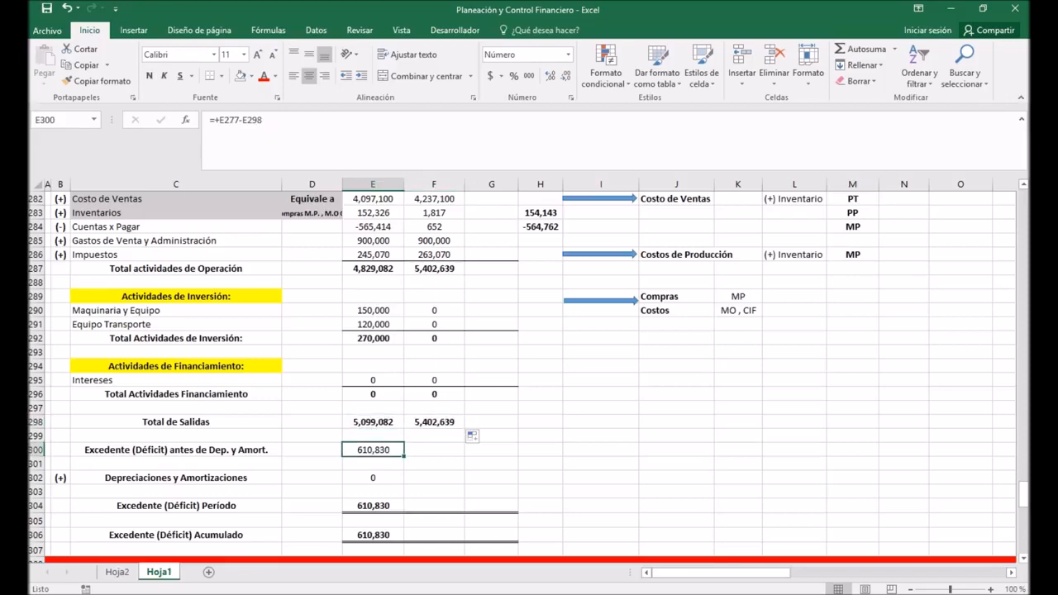
{"action": "left_click_drag", "start_coordinate": [404, 455], "coordinate": [461, 453]}
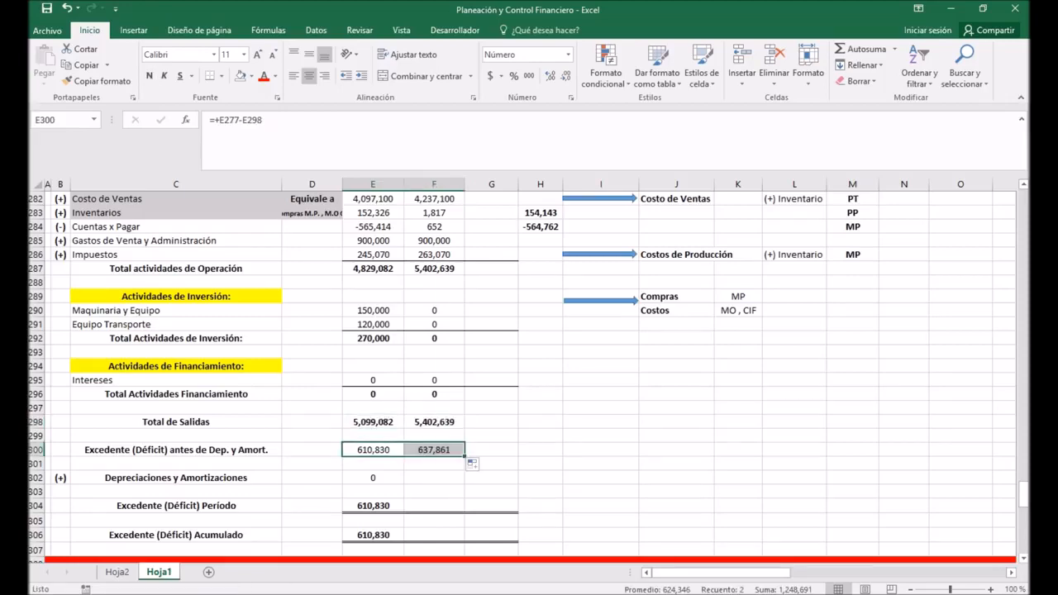
{"action": "left_click", "coordinate": [434, 450]}
{"action": "double_click", "coordinate": [434, 450]}
{"action": "scroll", "coordinate": [434, 372], "scroll_direction": "up", "scroll_amount": 5}
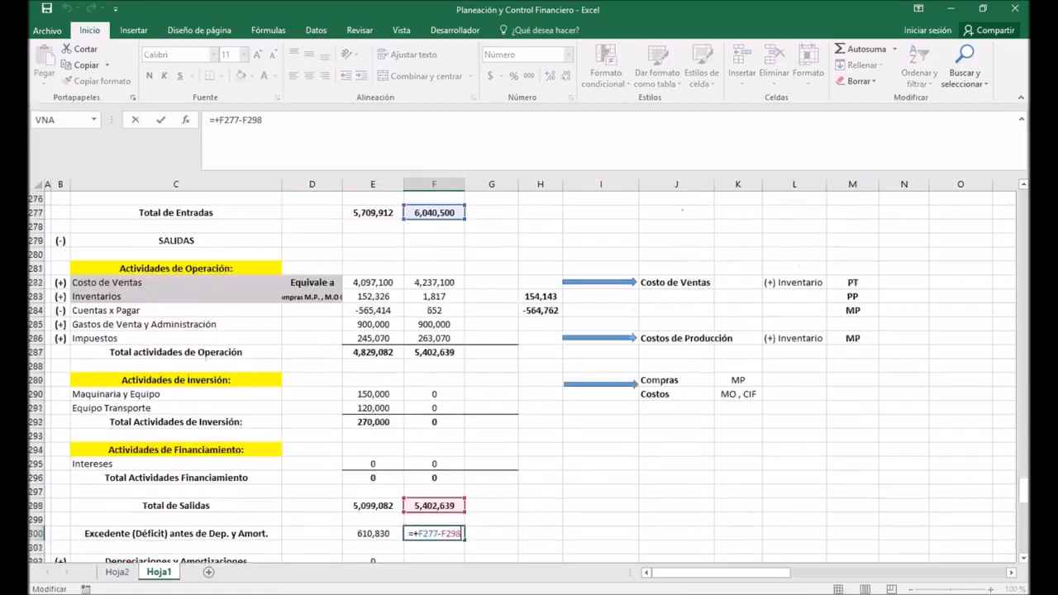
{"action": "scroll", "coordinate": [529, 372], "scroll_direction": "down", "scroll_amount": 6}
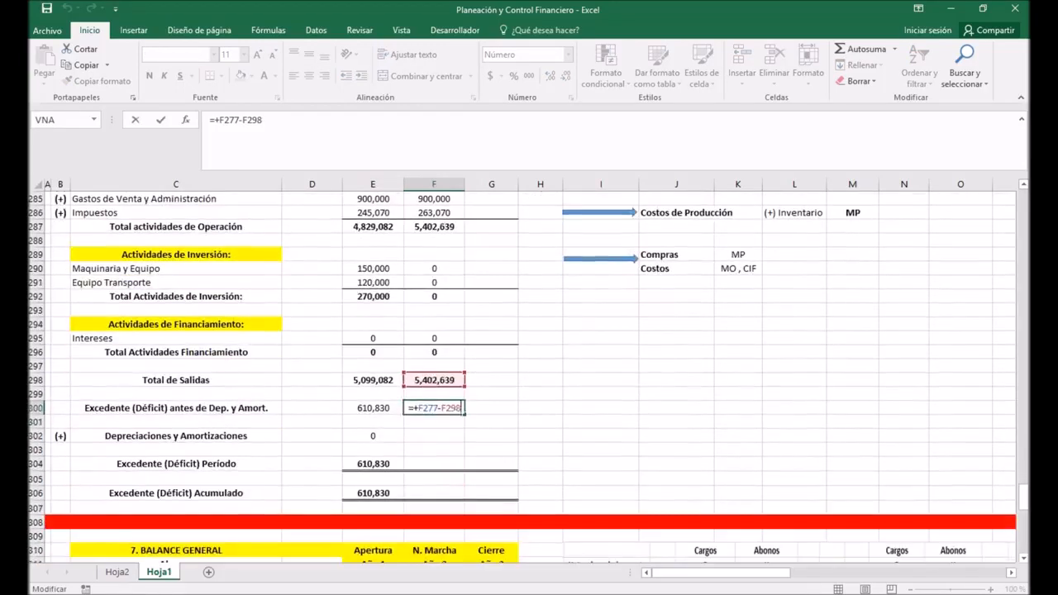
{"action": "key", "text": "Return"}
Step: Enter 0 for the Año 2 Depreciaciones y Amortizaciones in F302 and extend the Excedente (Déficit) Período formula in E304 to F304
{"action": "key", "text": "Down"}
{"action": "type", "text": "0"}
{"action": "key", "text": "Return"}
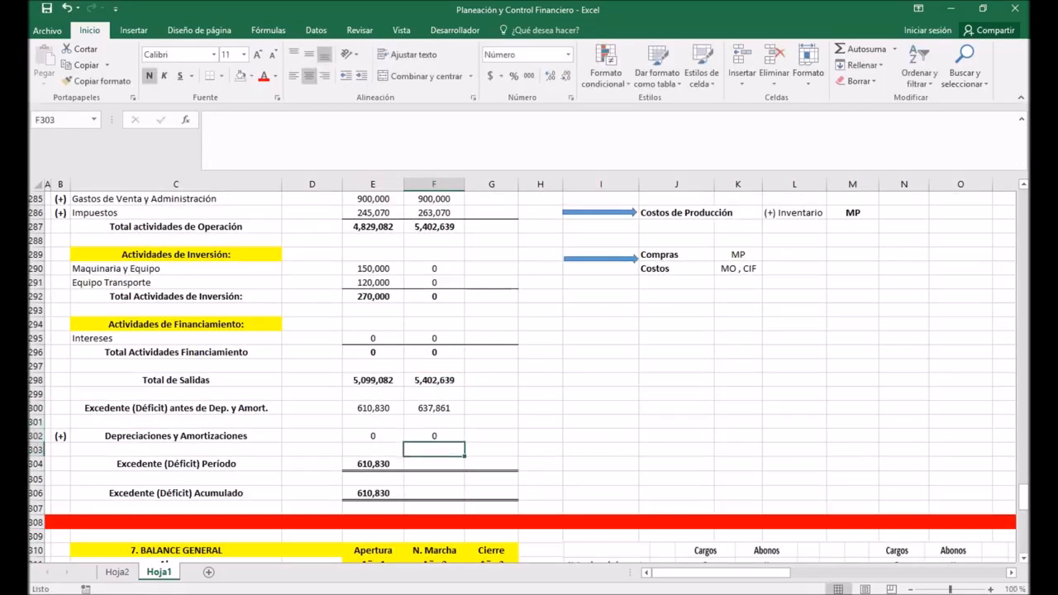
{"action": "left_click", "coordinate": [373, 463]}
{"action": "left_click_drag", "start_coordinate": [404, 470], "coordinate": [450, 469]}
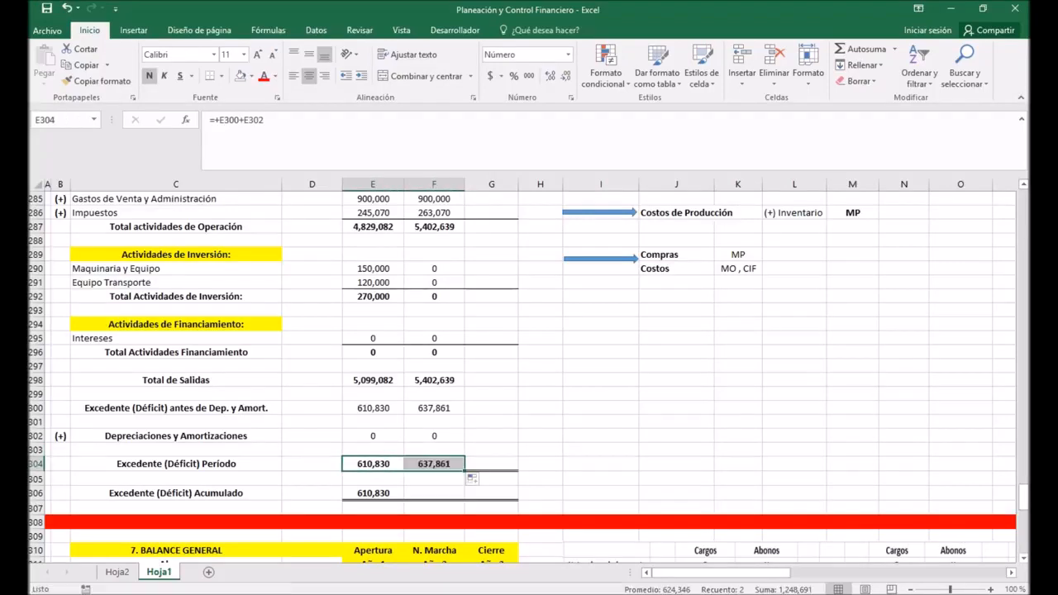
Step: Extend the Excedente (Déficit) Acumulado formula in E306 to F306 and check its references to F304 and the Saldo Inicial in F260
{"action": "left_click", "coordinate": [373, 494]}
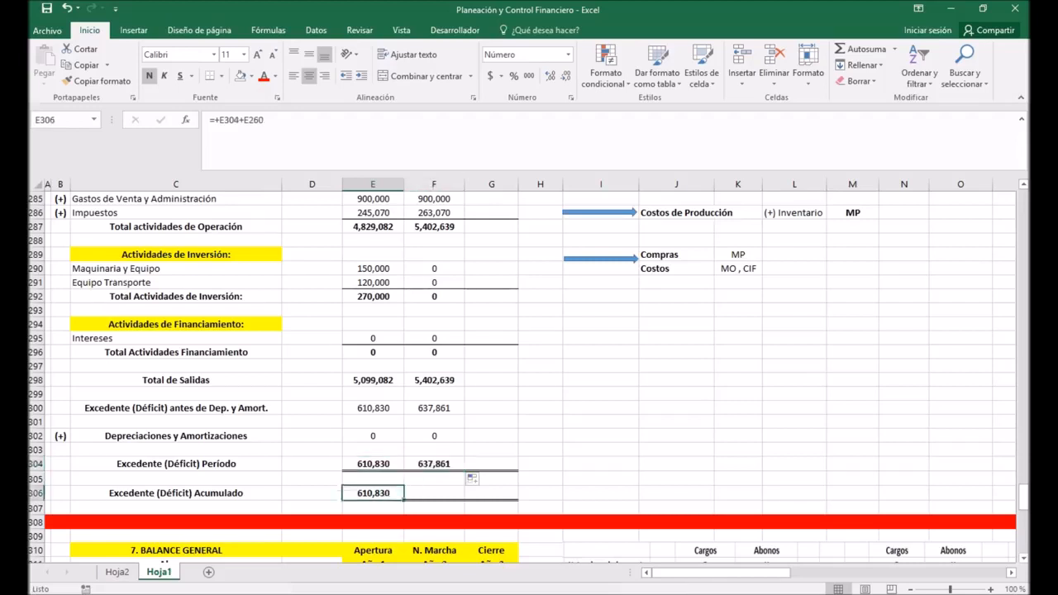
{"action": "left_click_drag", "start_coordinate": [403, 499], "coordinate": [456, 498]}
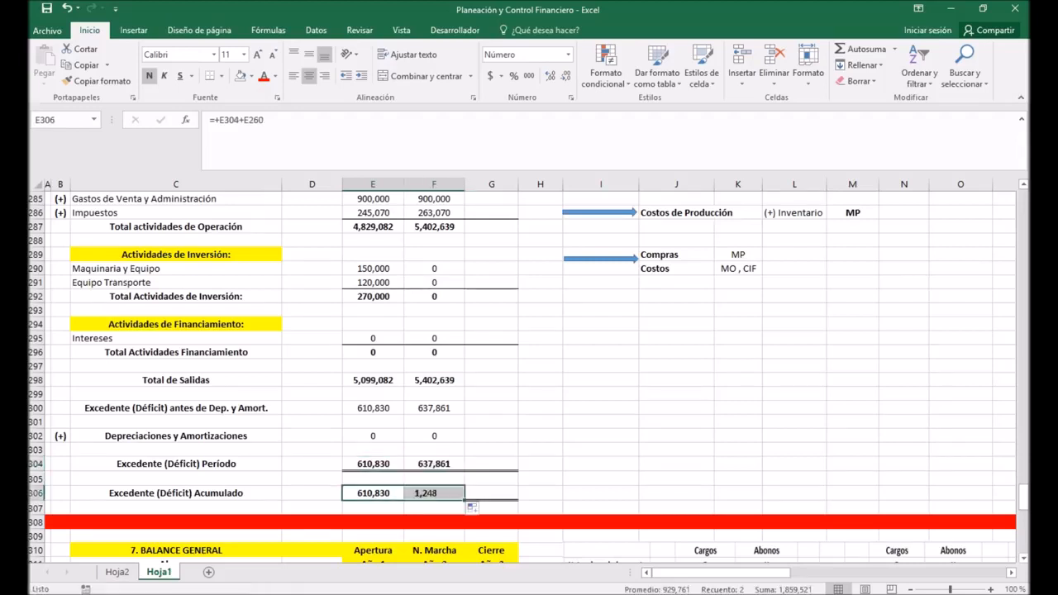
{"action": "key", "text": "F2"}
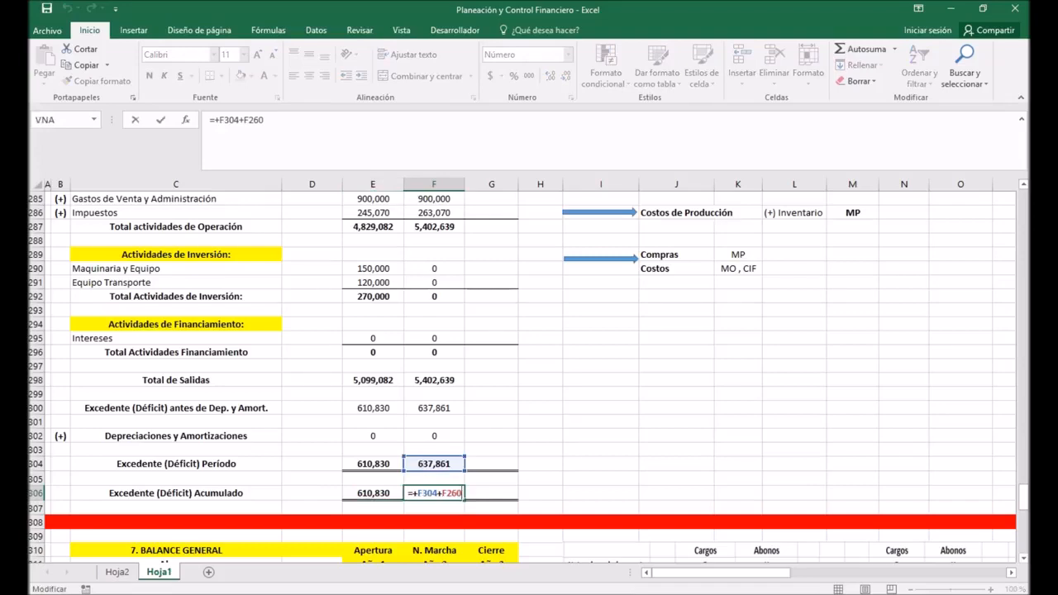
{"action": "scroll", "coordinate": [529, 372], "scroll_direction": "up", "scroll_amount": 12}
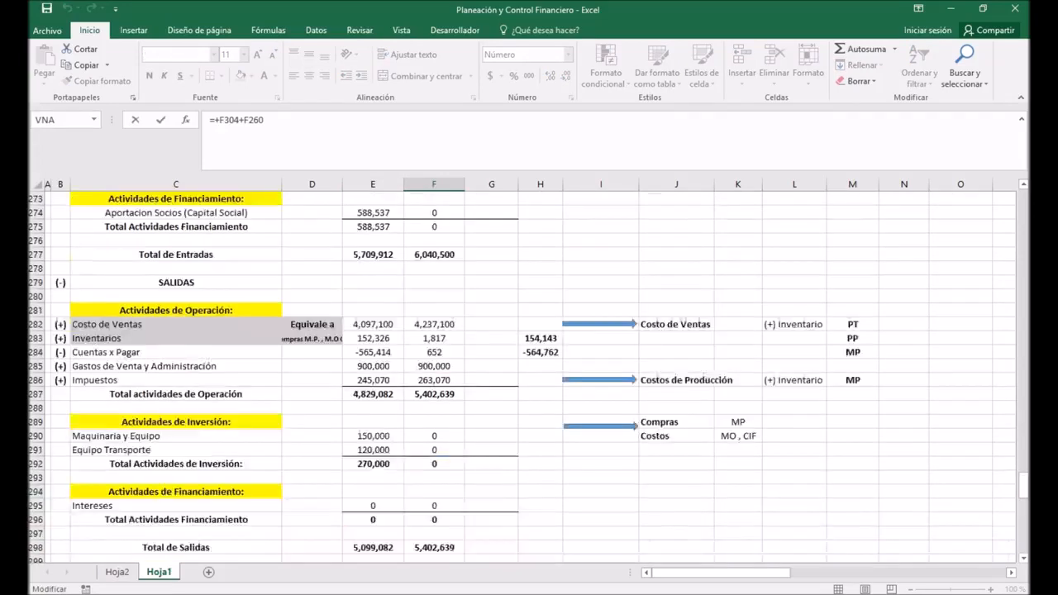
{"action": "scroll", "coordinate": [529, 371], "scroll_direction": "down", "scroll_amount": 2}
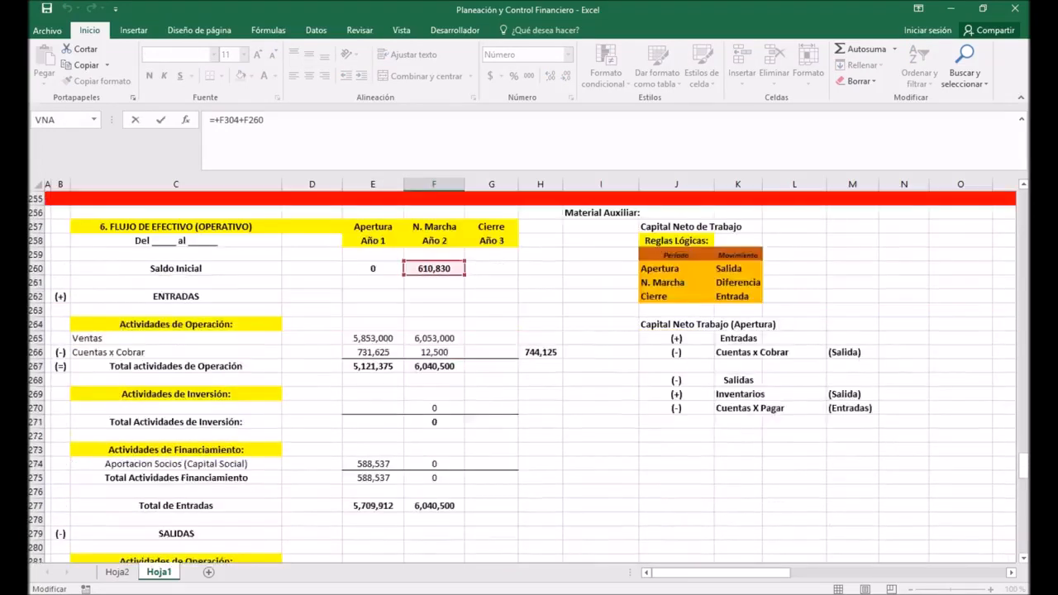
{"action": "key", "text": "Return"}
Step: Review the Excedente (Déficit) Período row 304 and the Excedente (Déficit) Acumulado row 306 across the three years
{"action": "scroll", "coordinate": [529, 372], "scroll_direction": "down", "scroll_amount": 4}
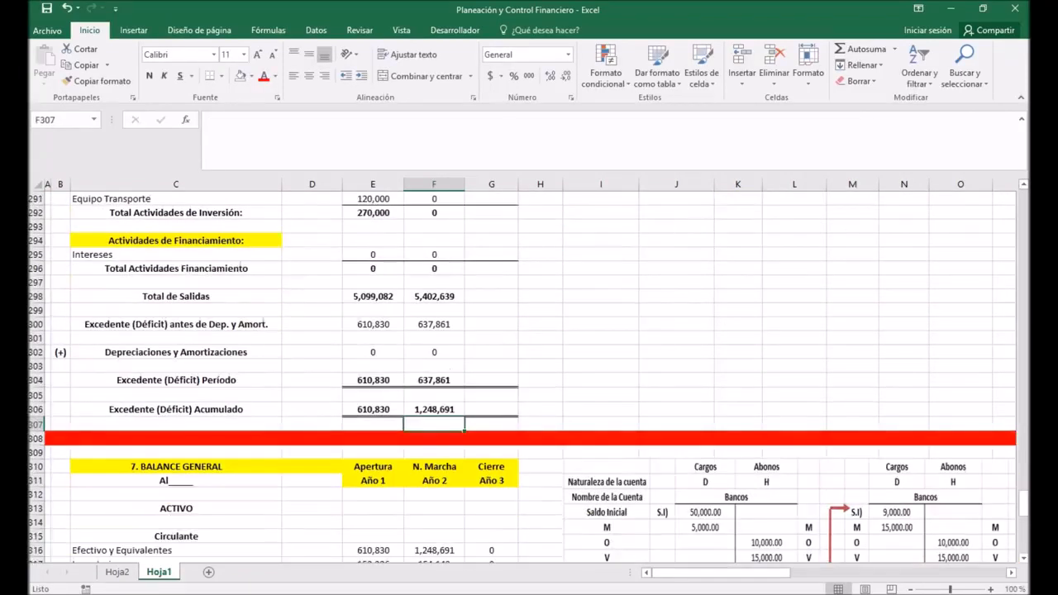
{"action": "left_click_drag", "start_coordinate": [176, 380], "coordinate": [492, 380]}
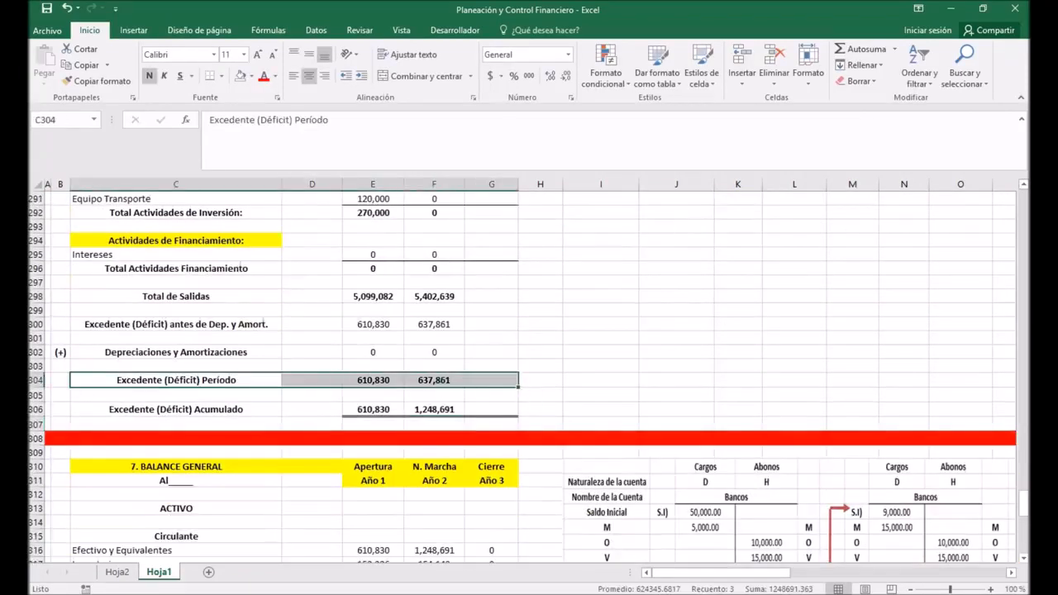
{"action": "left_click_drag", "start_coordinate": [176, 410], "coordinate": [492, 410]}
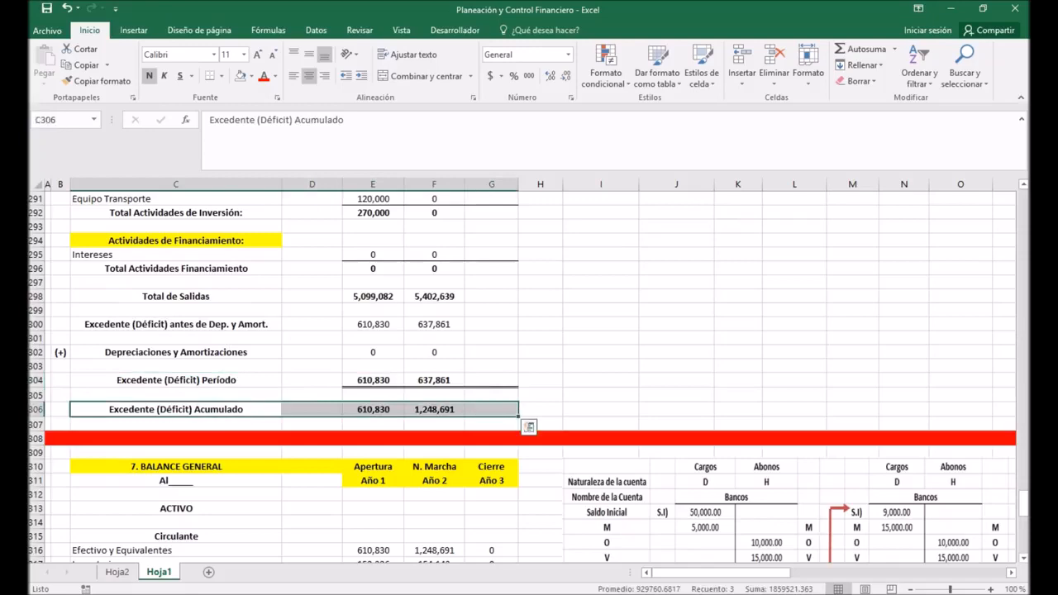
{"action": "left_click", "coordinate": [601, 381]}
Step: Extend the Saldo Inicial formula in F260 of the FLUJO DE EFECTIVO to Año 3 in G260
{"action": "scroll", "coordinate": [601, 380], "scroll_direction": "up", "scroll_amount": 10}
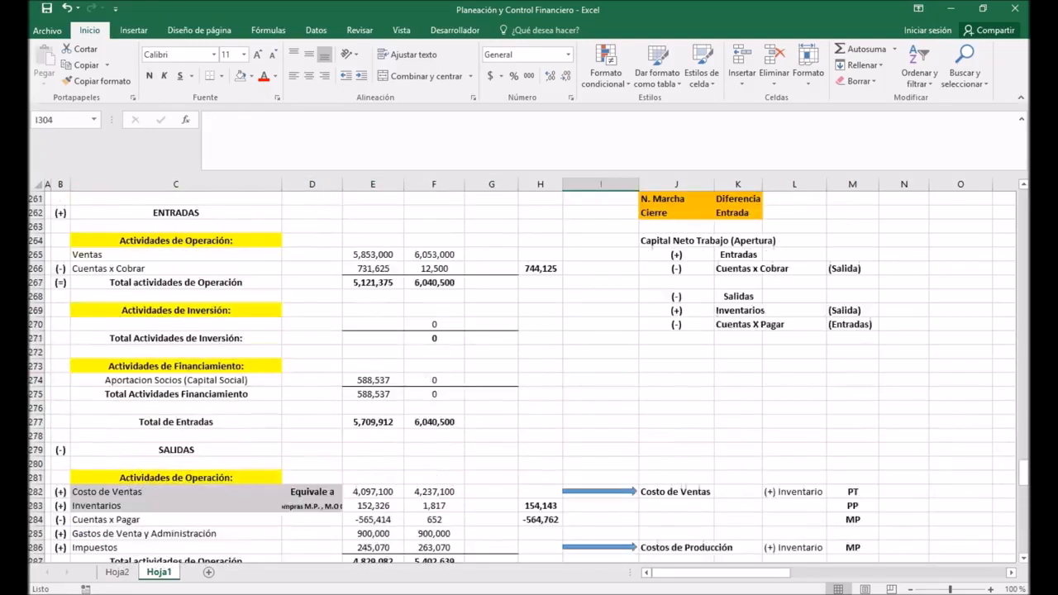
{"action": "scroll", "coordinate": [601, 380], "scroll_direction": "up", "scroll_amount": 4}
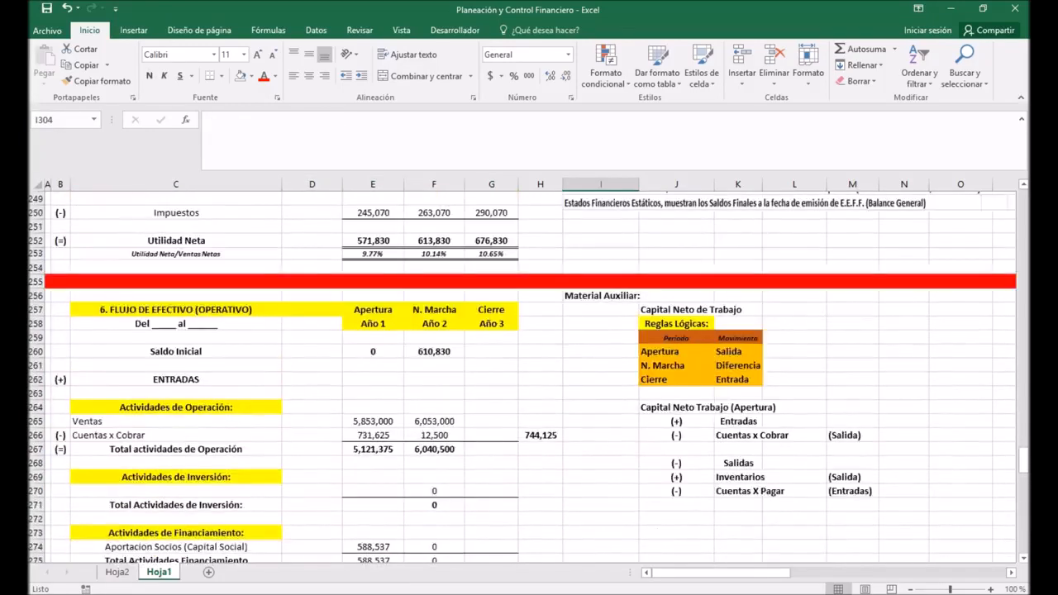
{"action": "left_click", "coordinate": [434, 353]}
{"action": "key", "text": "Right"}
{"action": "key", "text": "Left"}
{"action": "left_click_drag", "start_coordinate": [464, 357], "coordinate": [506, 355]}
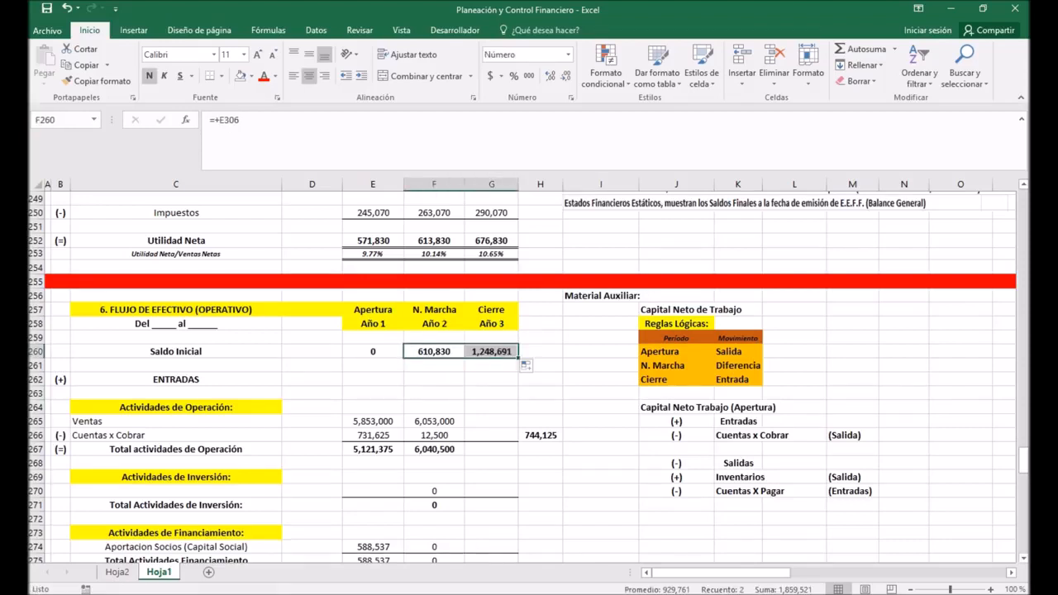
Step: Extend the Ventas inflow link in F265 under Actividades de Operación to Año 3 in G265
{"action": "left_click", "coordinate": [434, 421]}
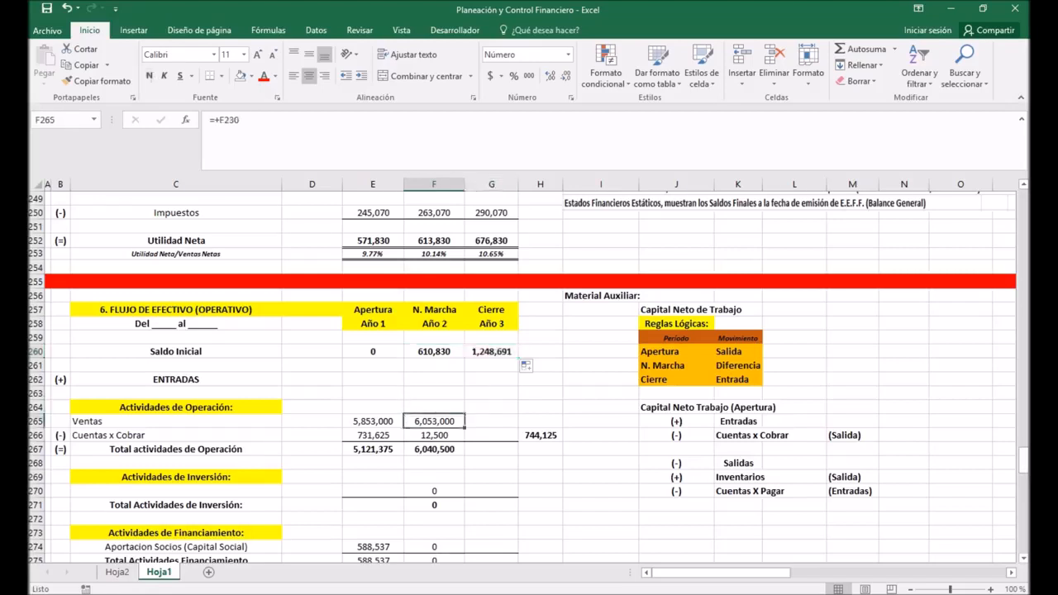
{"action": "left_click_drag", "start_coordinate": [464, 427], "coordinate": [500, 423]}
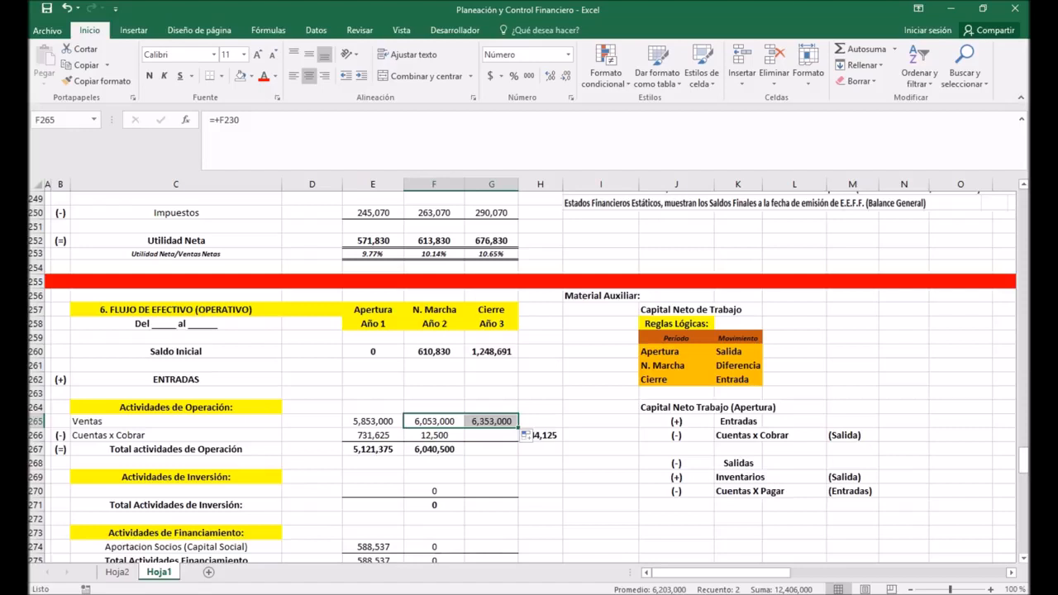
{"action": "left_click", "coordinate": [541, 394]}
{"action": "scroll", "coordinate": [529, 372], "scroll_direction": "down", "scroll_amount": 2}
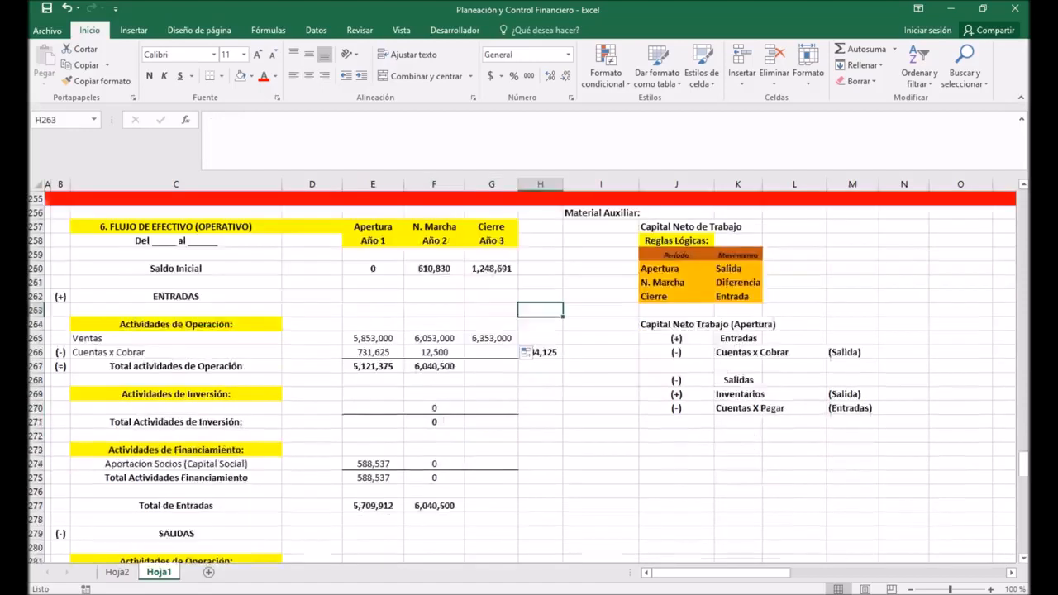
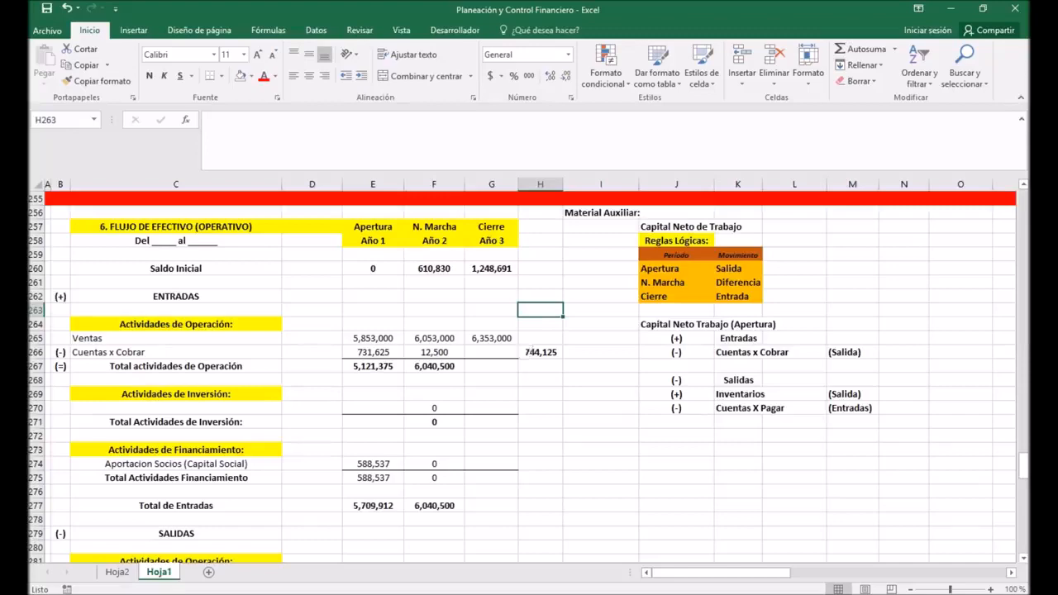
Step: Review the Año 3 CAPITAL de TRABAJO amounts in G194:G203 and the Capital Neto de Trabajo line of the TABLA INVERSION/FINANCIACIÓN
{"action": "scroll", "coordinate": [529, 377], "scroll_direction": "up", "scroll_amount": 11}
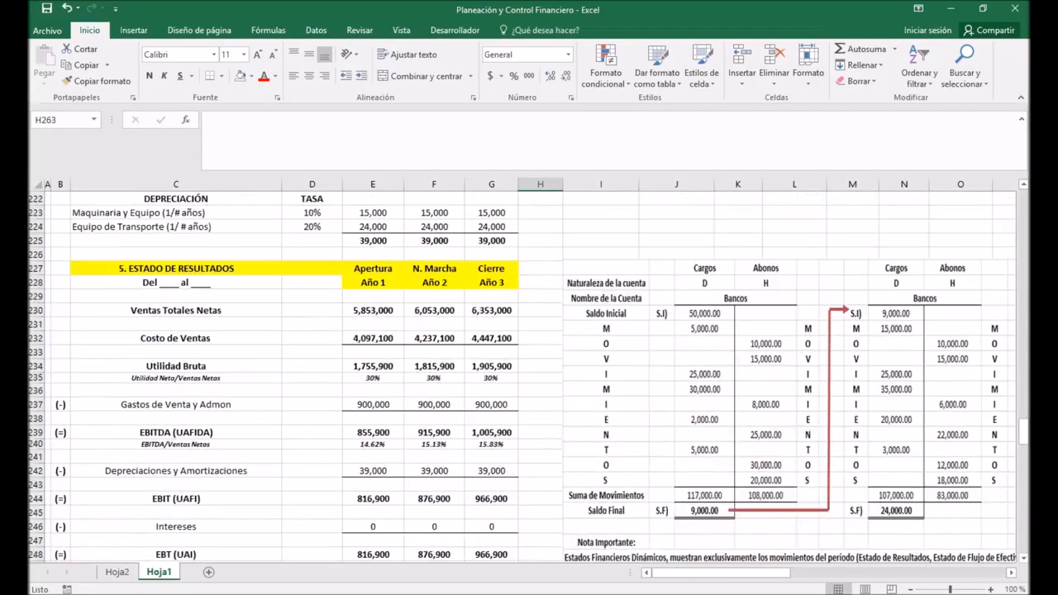
{"action": "scroll", "coordinate": [529, 377], "scroll_direction": "up", "scroll_amount": 2}
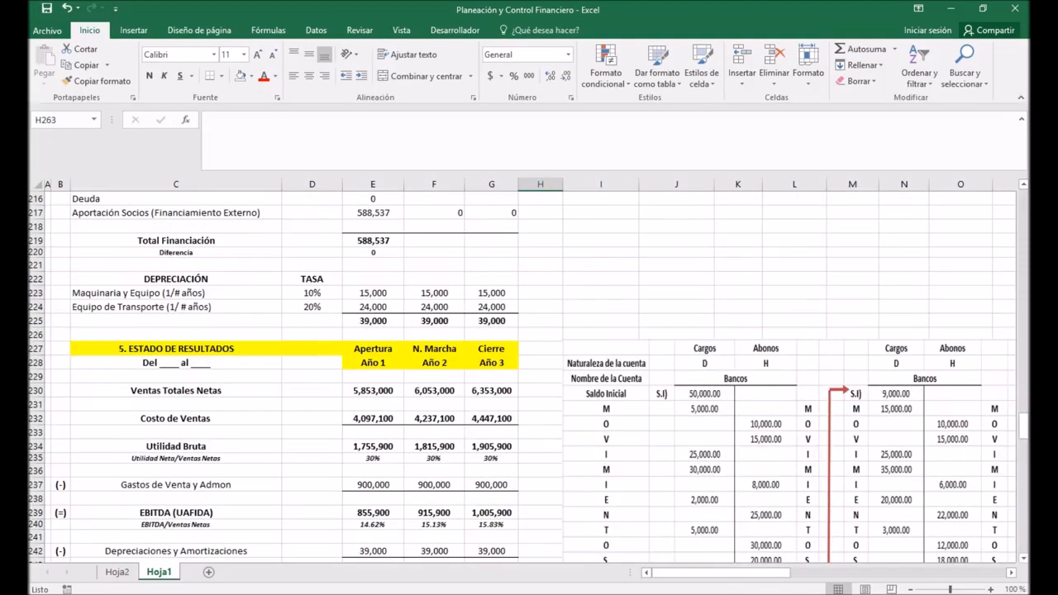
{"action": "scroll", "coordinate": [529, 377], "scroll_direction": "down", "scroll_amount": 1}
{"action": "scroll", "coordinate": [529, 377], "scroll_direction": "up", "scroll_amount": 8}
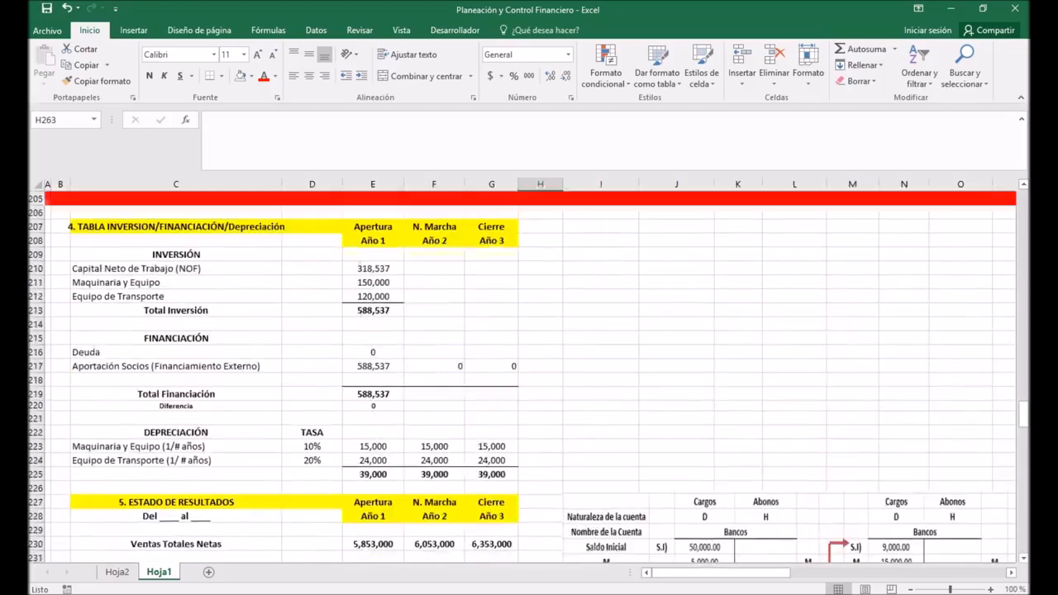
{"action": "scroll", "coordinate": [529, 377], "scroll_direction": "up", "scroll_amount": 4}
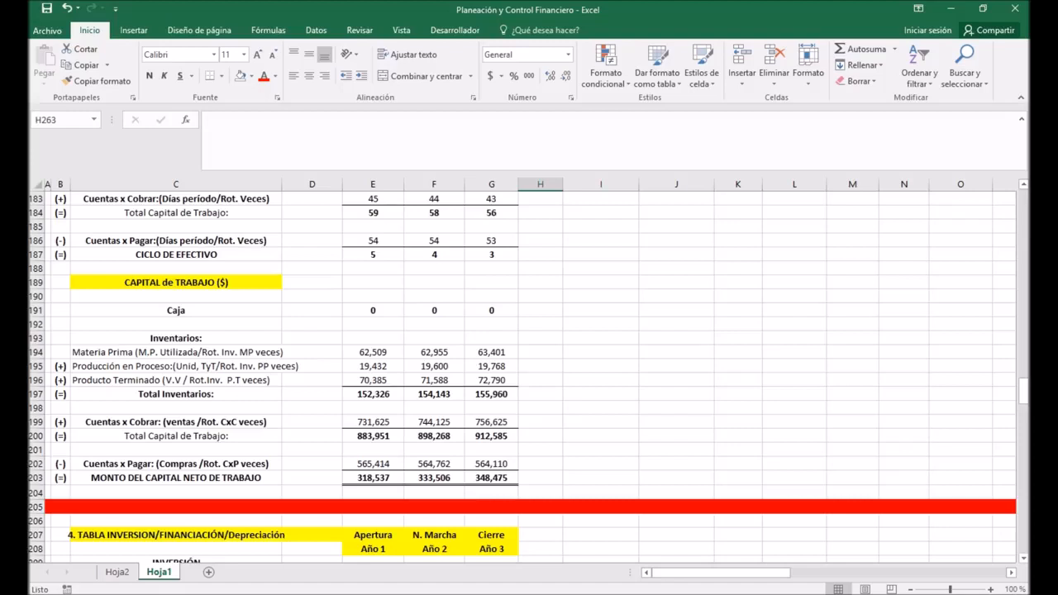
{"action": "left_click_drag", "start_coordinate": [491, 352], "coordinate": [490, 478]}
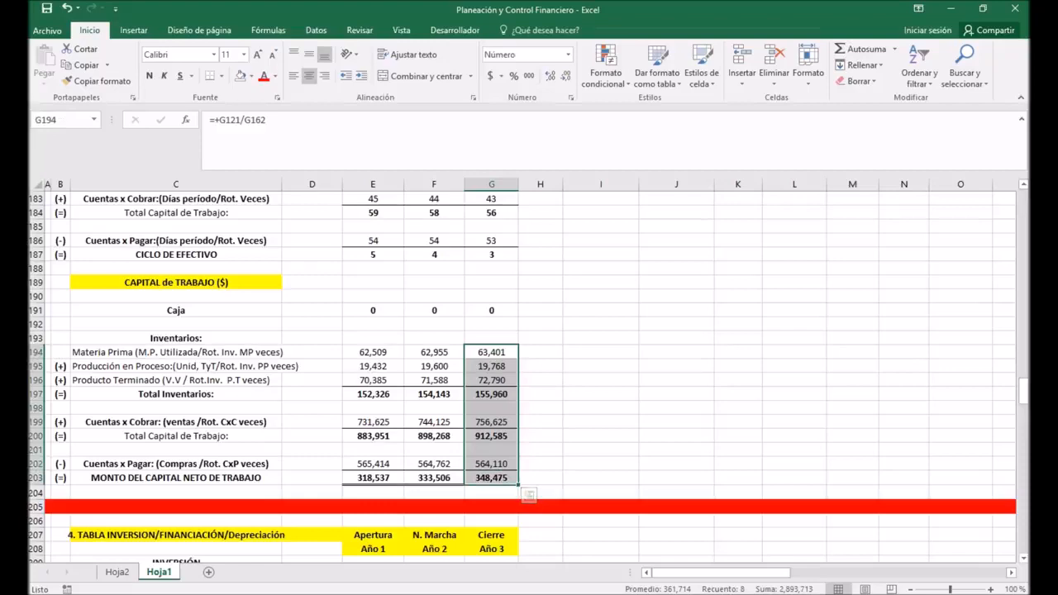
{"action": "scroll", "coordinate": [529, 372], "scroll_direction": "down", "scroll_amount": 4}
{"action": "scroll", "coordinate": [529, 372], "scroll_direction": "down", "scroll_amount": 5}
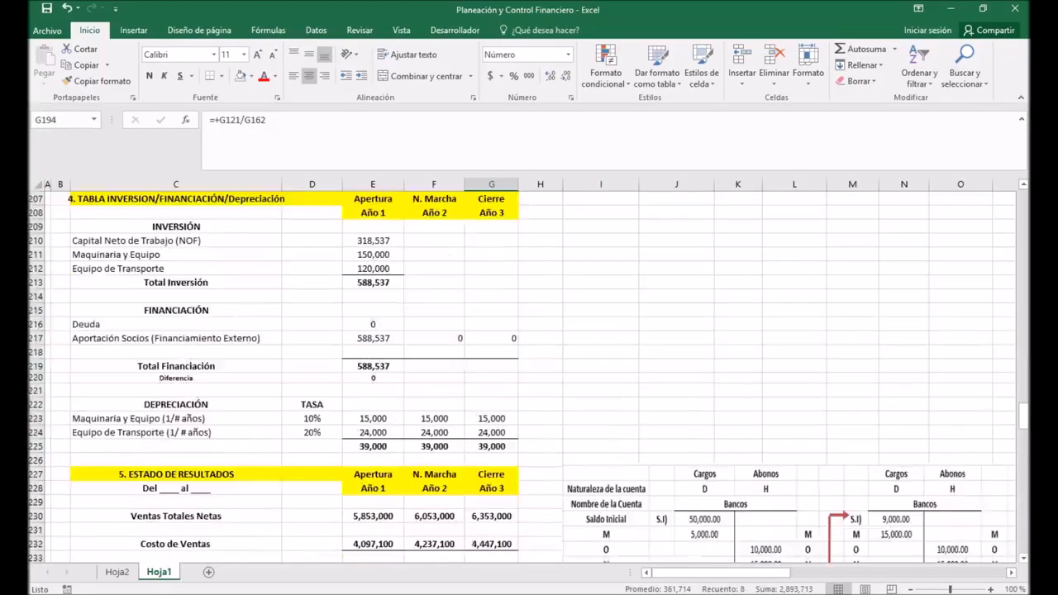
{"action": "scroll", "coordinate": [529, 372], "scroll_direction": "up", "scroll_amount": 3}
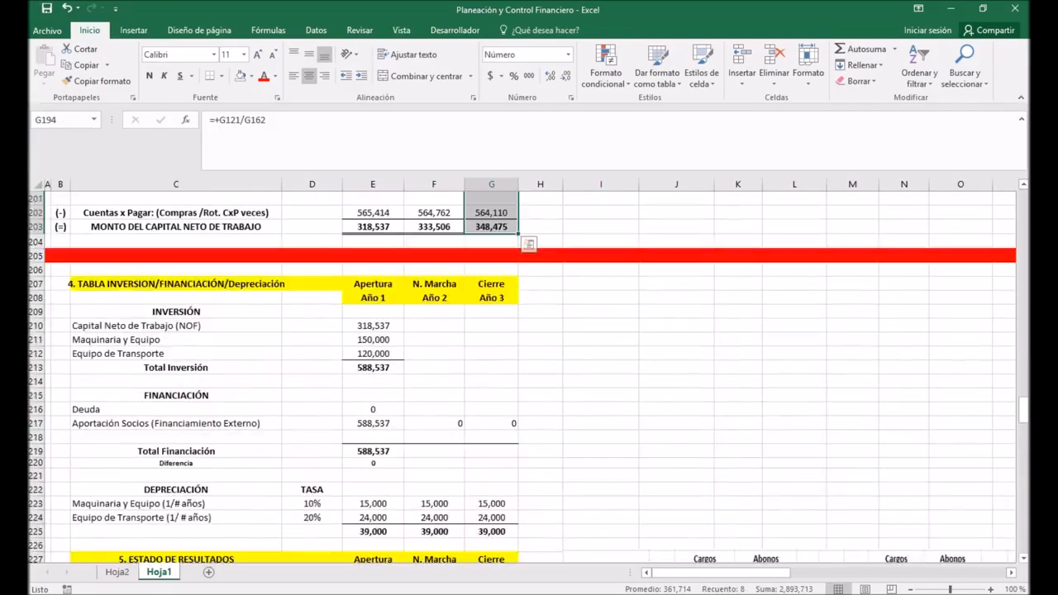
{"action": "scroll", "coordinate": [529, 372], "scroll_direction": "down", "scroll_amount": 13}
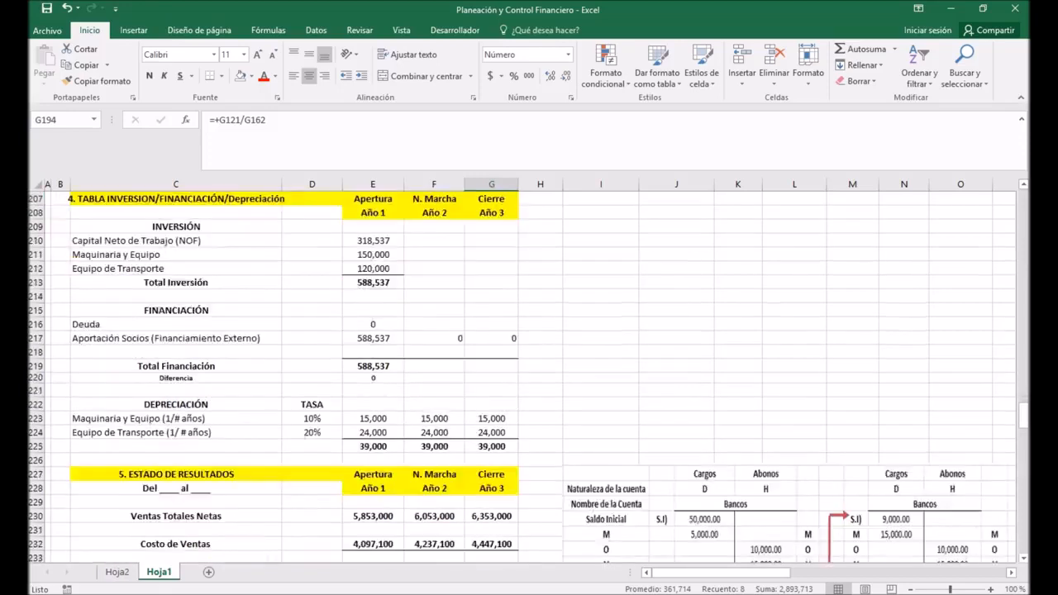
{"action": "scroll", "coordinate": [529, 372], "scroll_direction": "down", "scroll_amount": 4}
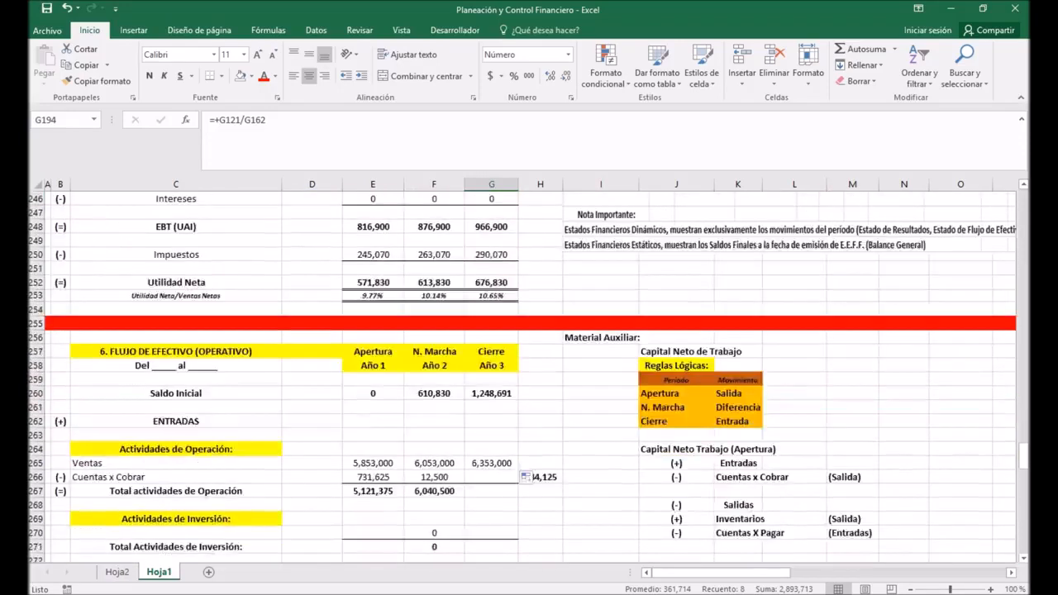
Step: Examine the Reglas Lógicas table for the working capital movement in the Apertura, N. Marcha and Cierre periods
{"action": "left_click", "coordinate": [490, 394]}
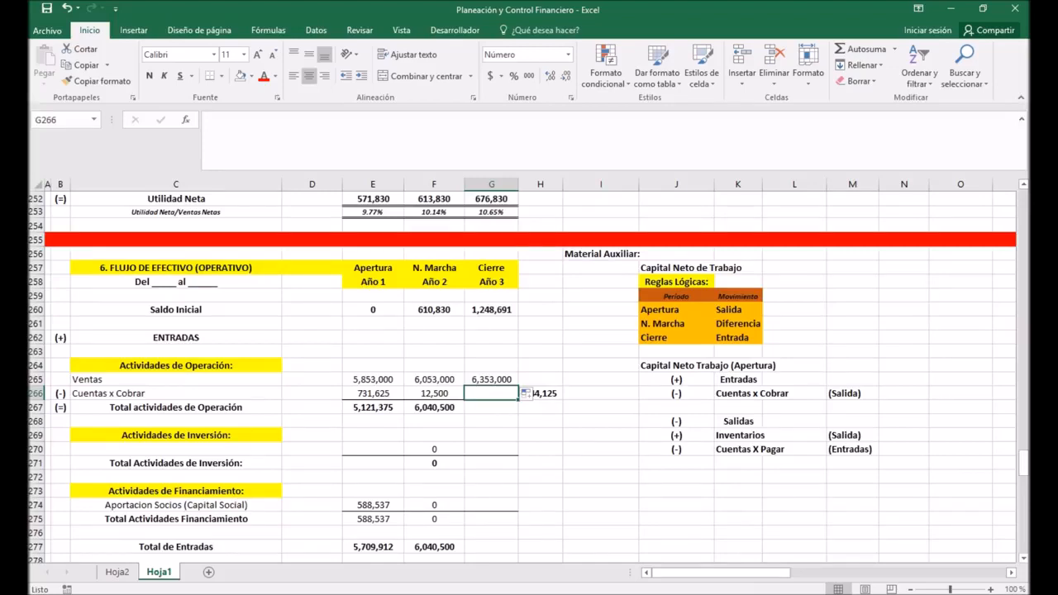
{"action": "left_click_drag", "start_coordinate": [676, 296], "coordinate": [738, 337]}
{"action": "left_click", "coordinate": [677, 310]}
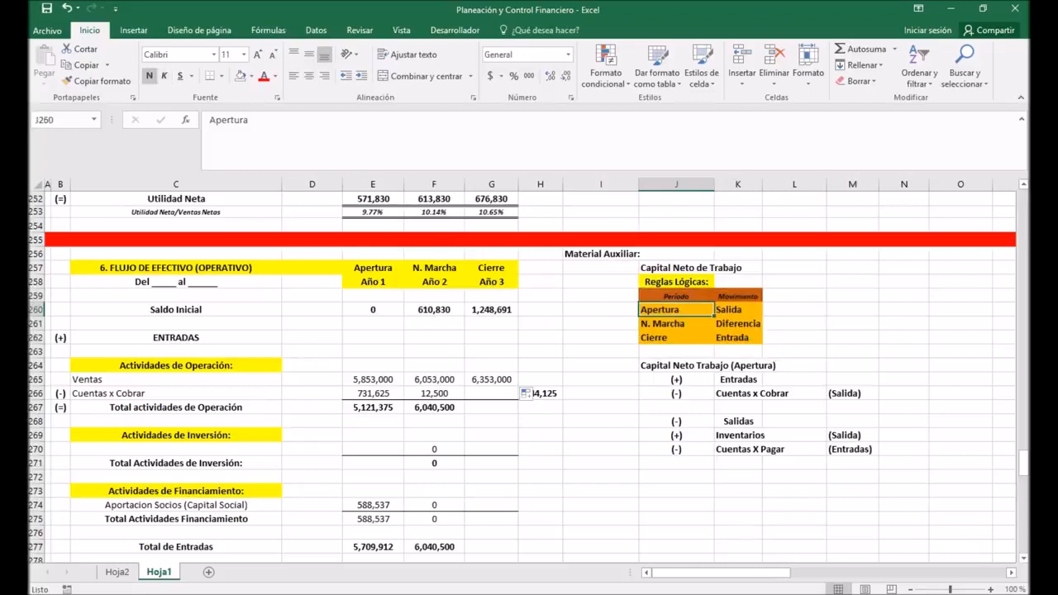
{"action": "left_click", "coordinate": [739, 310]}
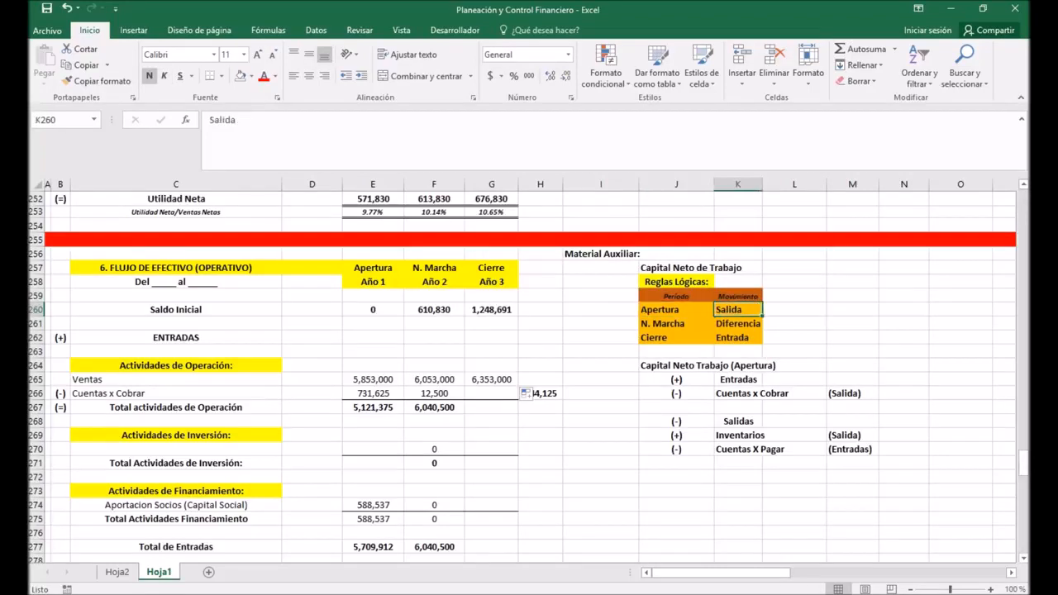
{"action": "left_click", "coordinate": [676, 324]}
{"action": "left_click", "coordinate": [738, 324]}
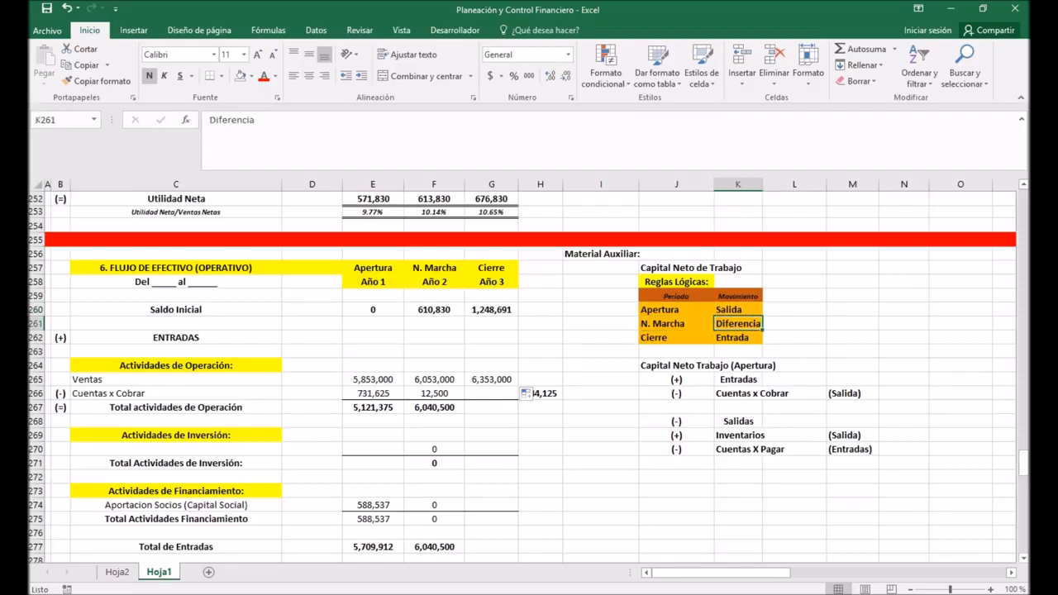
{"action": "left_click_drag", "start_coordinate": [676, 337], "coordinate": [738, 337]}
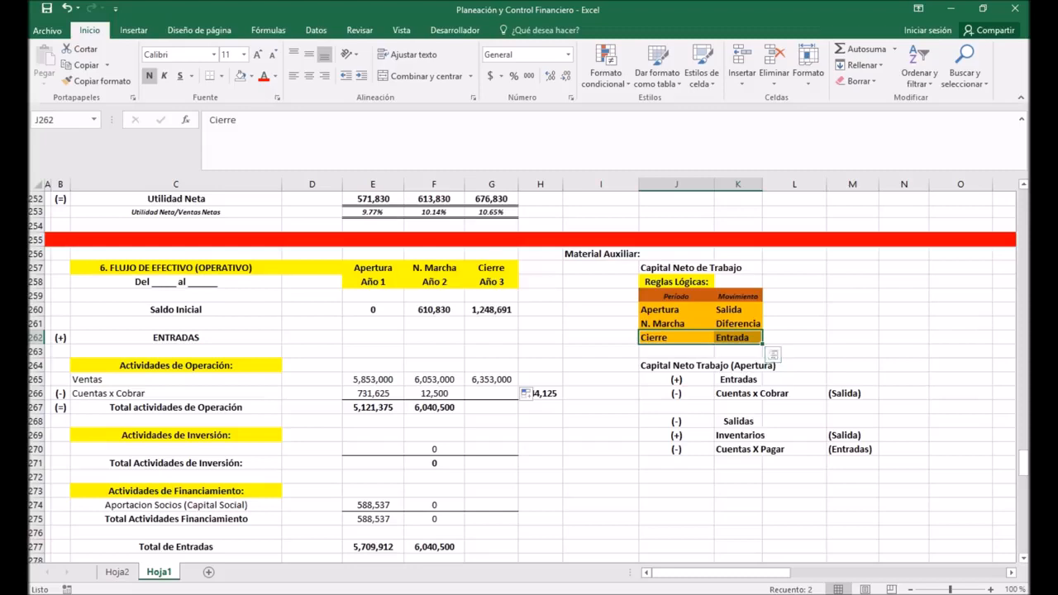
Step: Enter =-SUMA(E266:F266) in G266 as the Año 3 Cuentas x Cobrar movement
{"action": "left_click", "coordinate": [492, 394]}
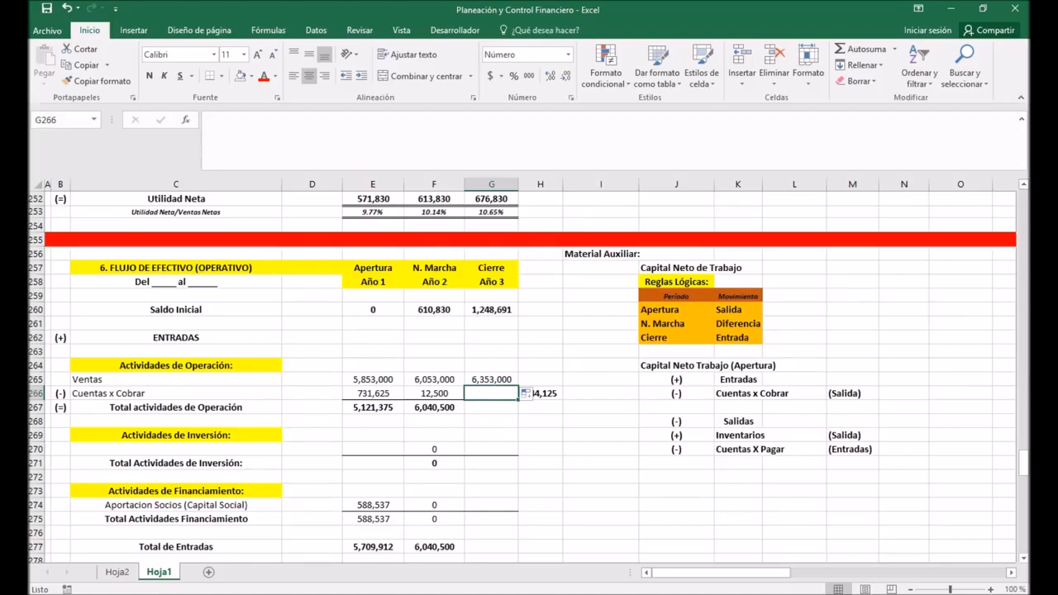
{"action": "type", "text": "-"}
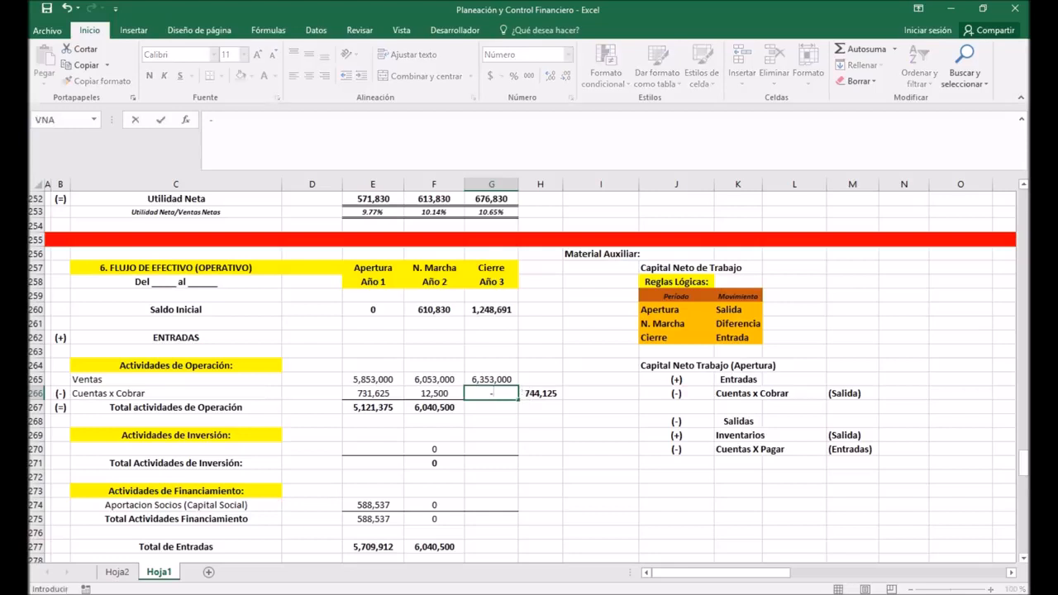
{"action": "type", "text": "suma("}
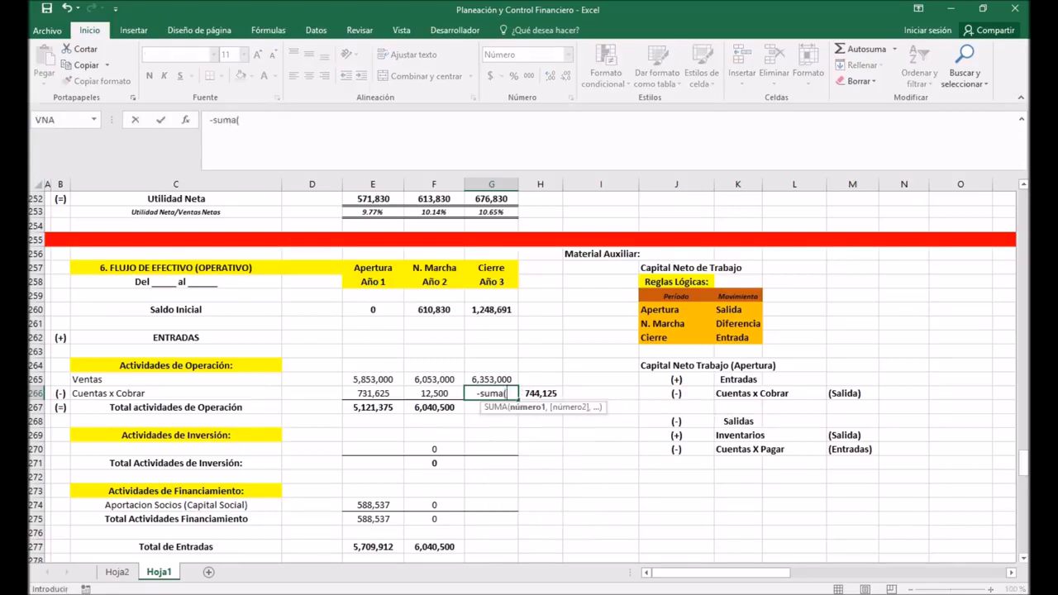
{"action": "left_click_drag", "start_coordinate": [372, 394], "coordinate": [434, 393]}
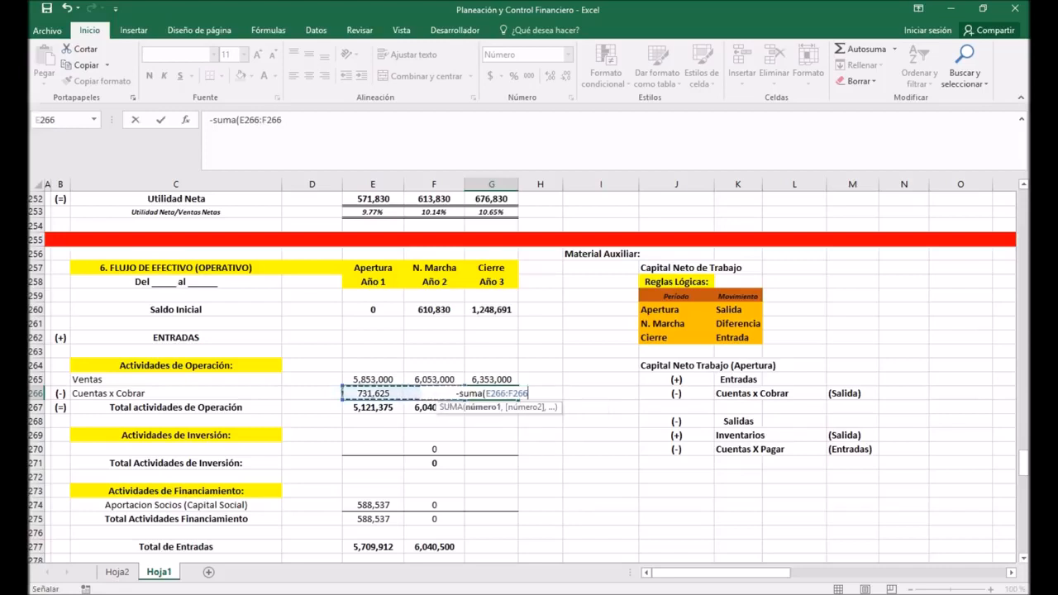
{"action": "key", "text": "Return"}
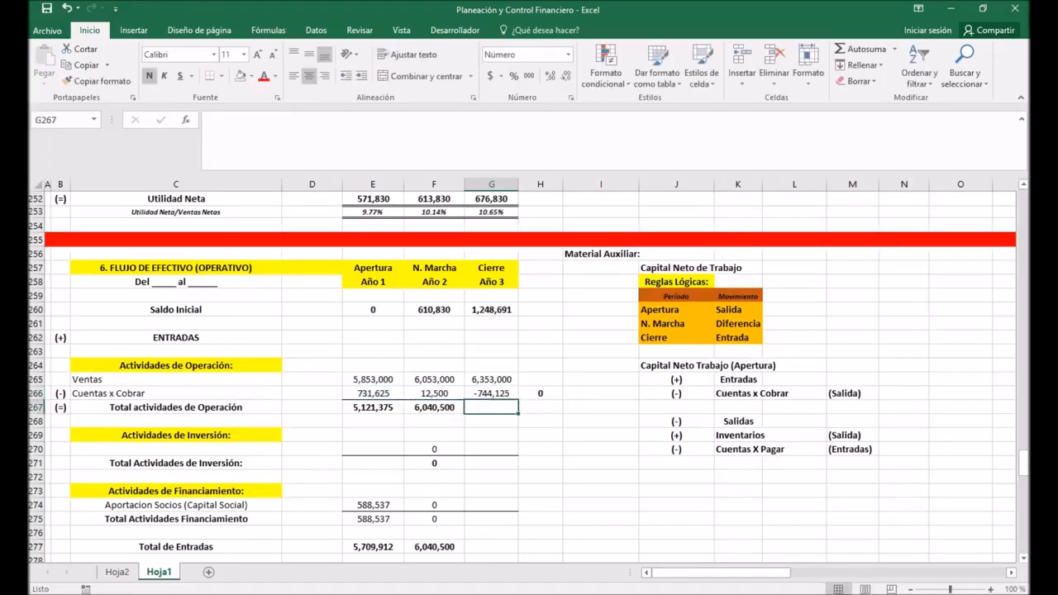
Step: Add a check formula in I266 that sums the Año 1 and Año 2 Cuentas x Cobrar in E266 and F266
{"action": "scroll", "coordinate": [529, 369], "scroll_direction": "up", "scroll_amount": 1}
{"action": "scroll", "coordinate": [529, 369], "scroll_direction": "down", "scroll_amount": 1}
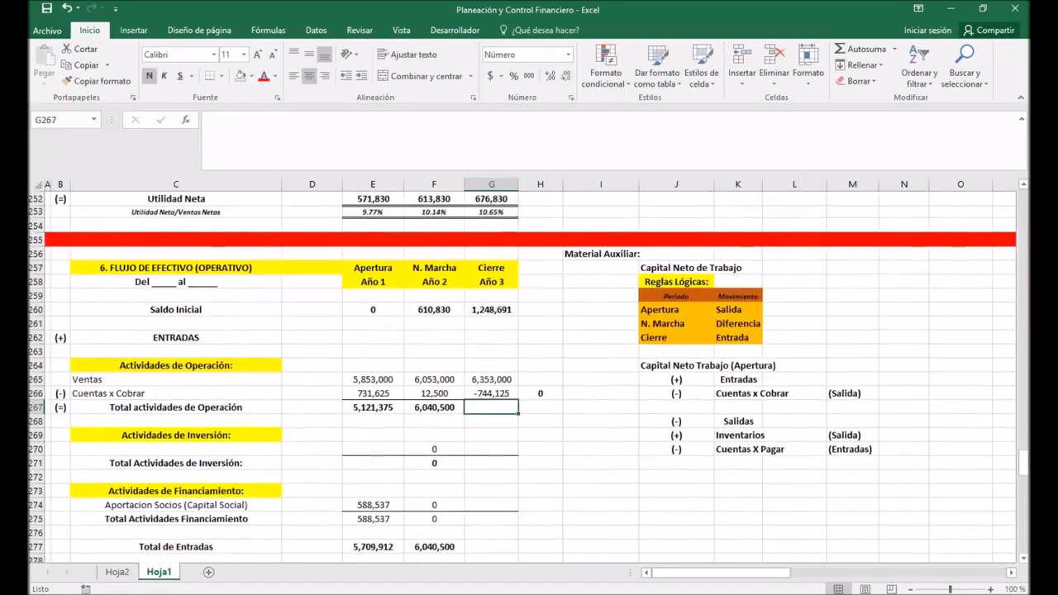
{"action": "left_click", "coordinate": [372, 393]}
{"action": "left_click_drag", "start_coordinate": [373, 393], "coordinate": [434, 393]}
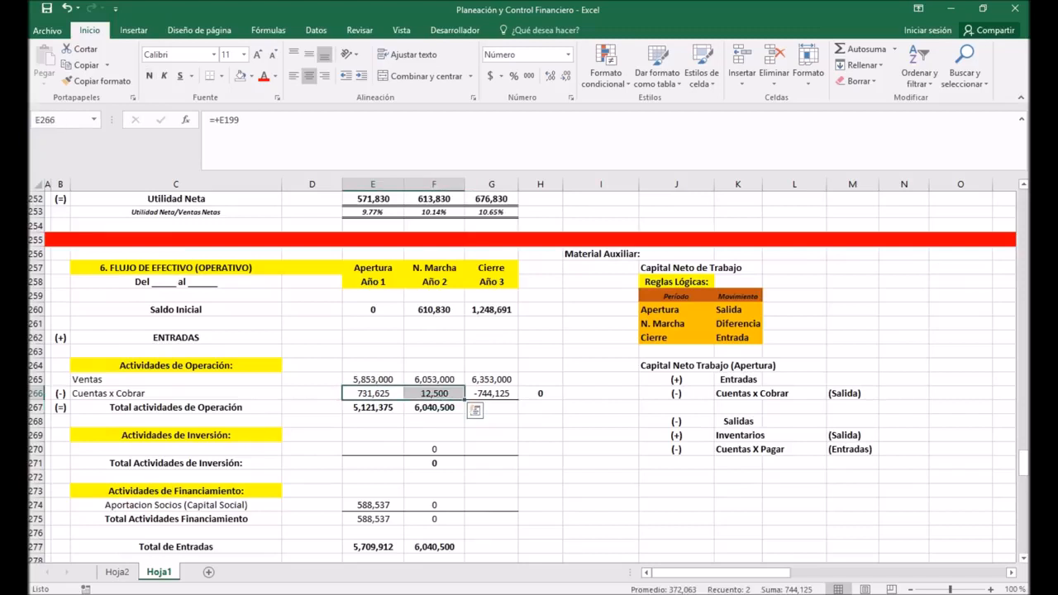
{"action": "left_click", "coordinate": [601, 393]}
{"action": "type", "text": "+"}
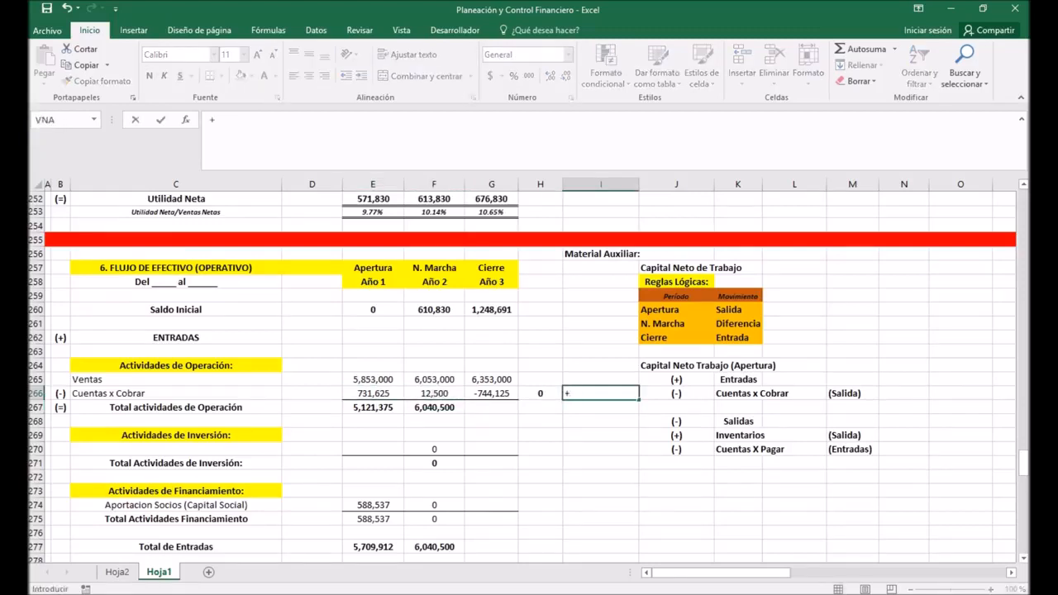
{"action": "left_click", "coordinate": [373, 394]}
{"action": "type", "text": "+"}
{"action": "left_click", "coordinate": [434, 393]}
{"action": "key", "text": "Return"}
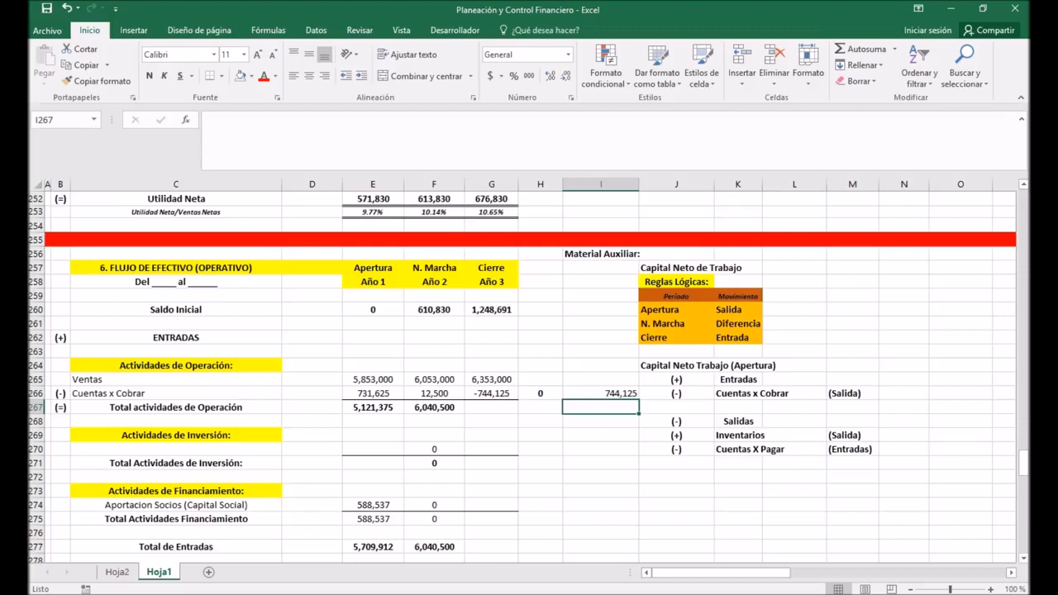
Step: Check the negative sum in G266 and the references of the control formula =SUMA(E266:G266) in H266
{"action": "left_click", "coordinate": [491, 394]}
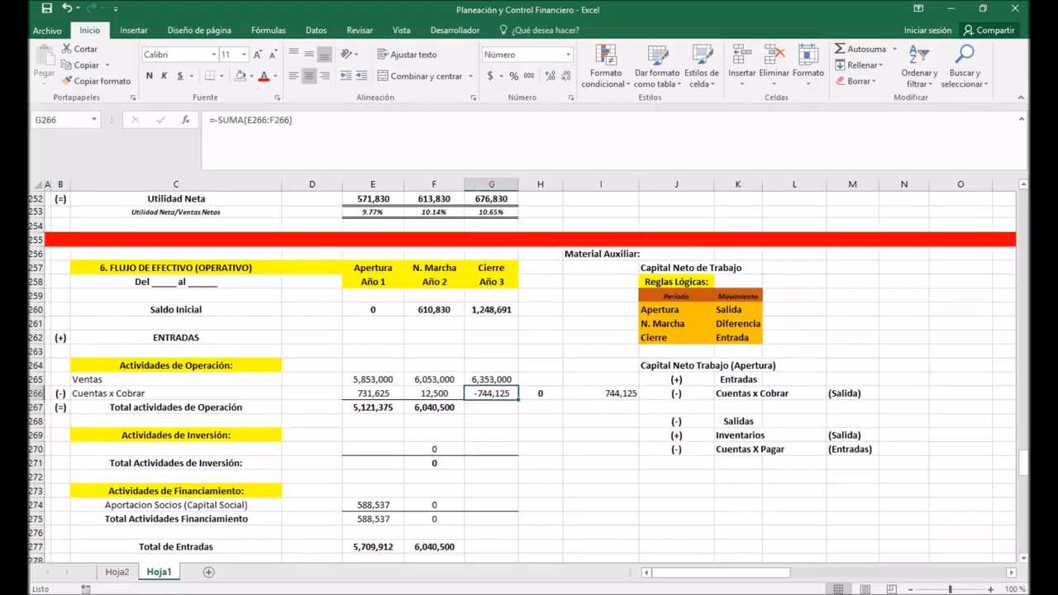
{"action": "left_click", "coordinate": [540, 393]}
{"action": "key", "text": "F2"}
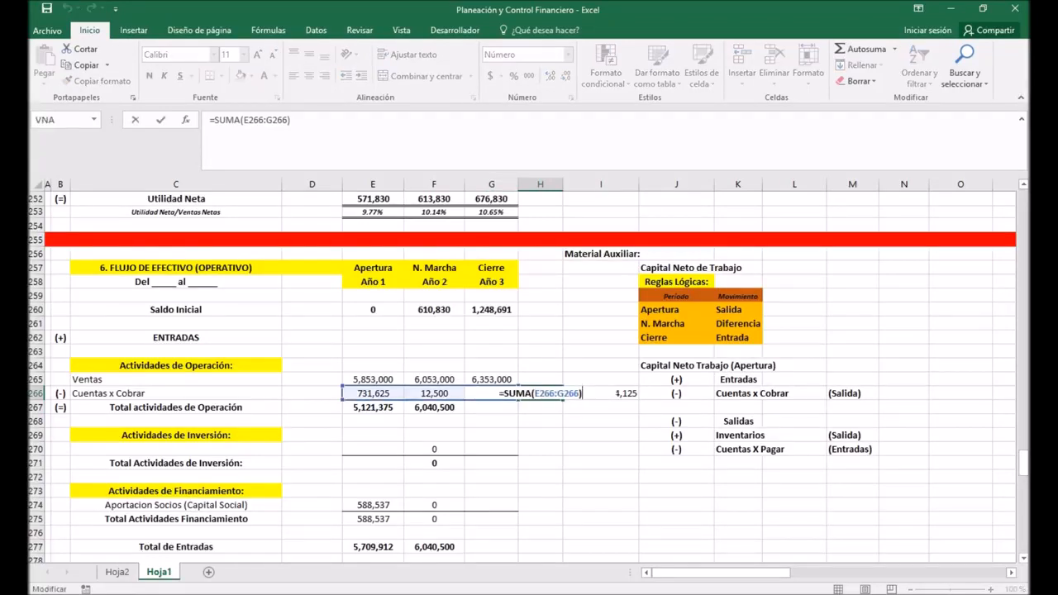
{"action": "key", "text": "Return"}
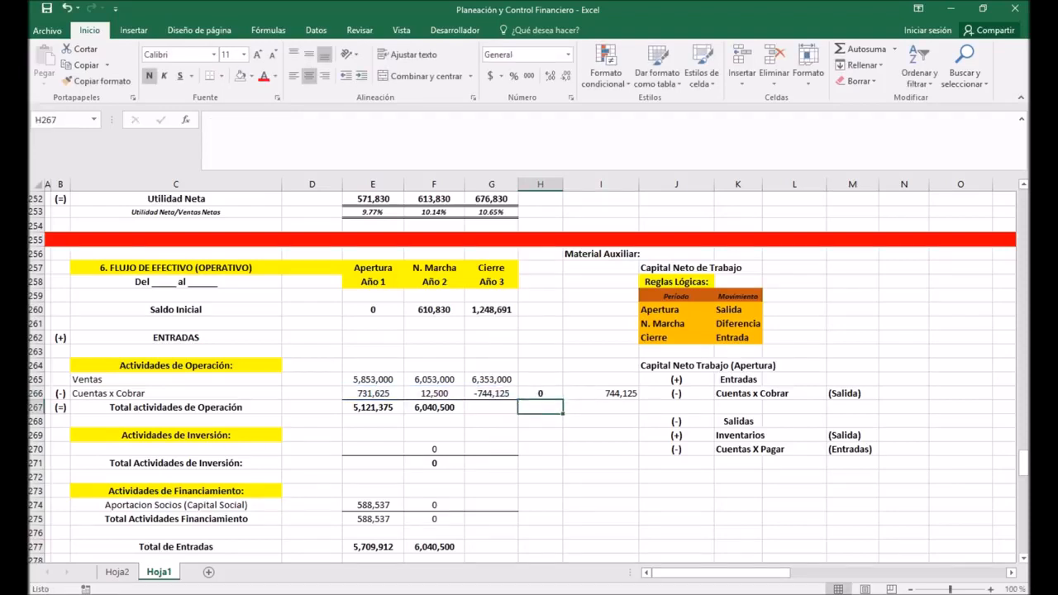
{"action": "key", "text": "Up"}
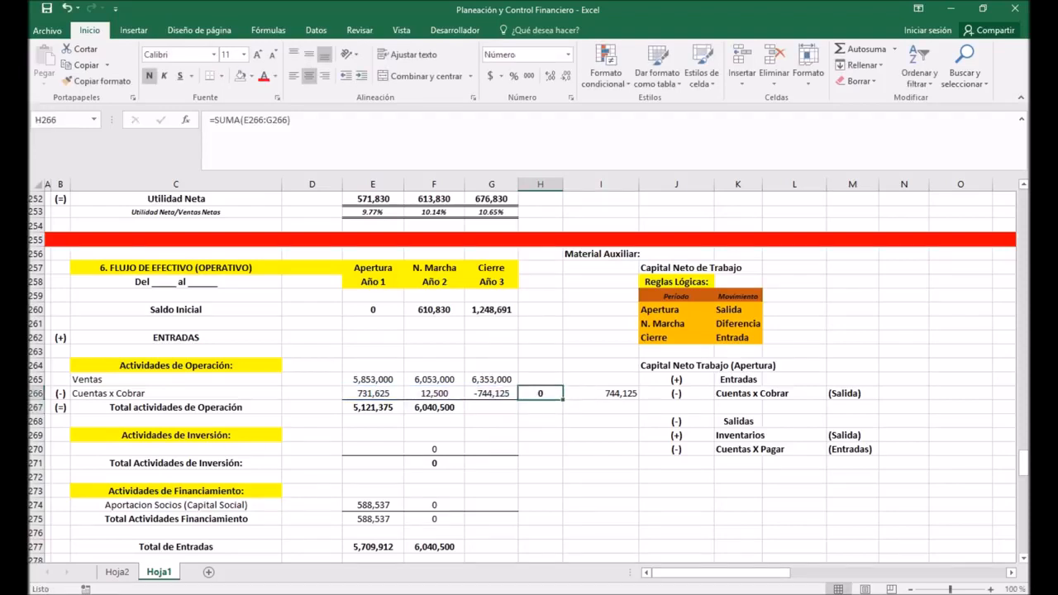
{"action": "key", "text": "F2"}
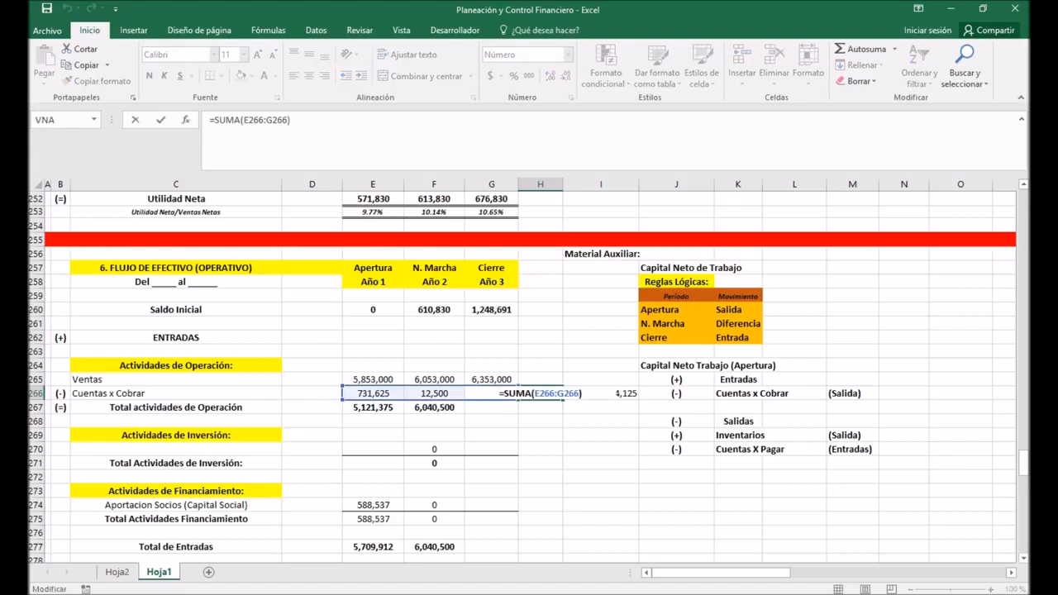
{"action": "key", "text": "Return"}
Step: Extend the inflows' Total actividades de Operación formula in F267 to Año 3 in G267
{"action": "key", "text": "Left"}
{"action": "key", "text": "Left"}
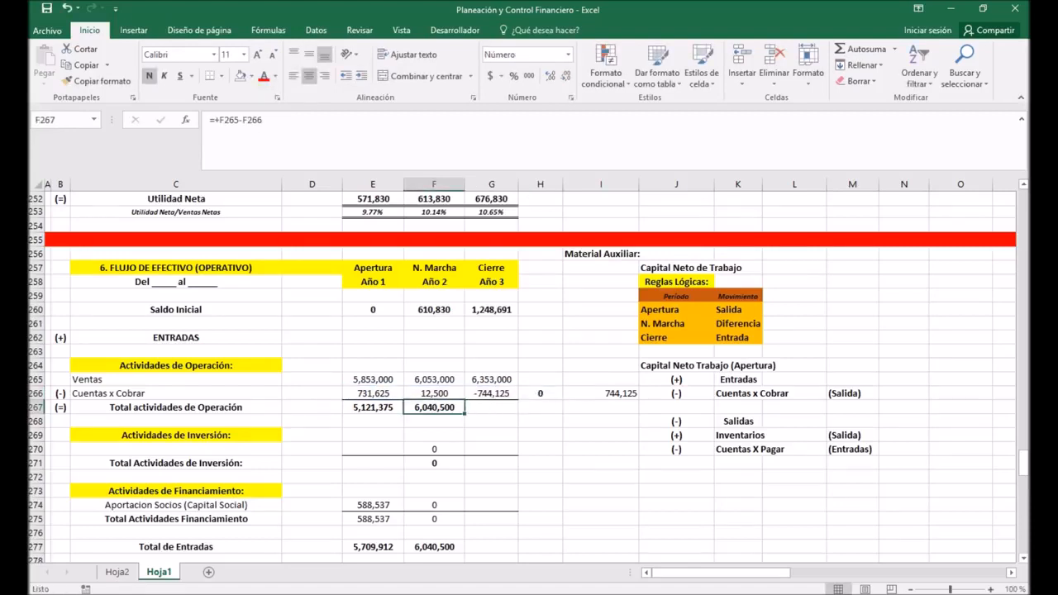
{"action": "key", "text": "ctrl+c"}
{"action": "key", "text": "shift+Right"}
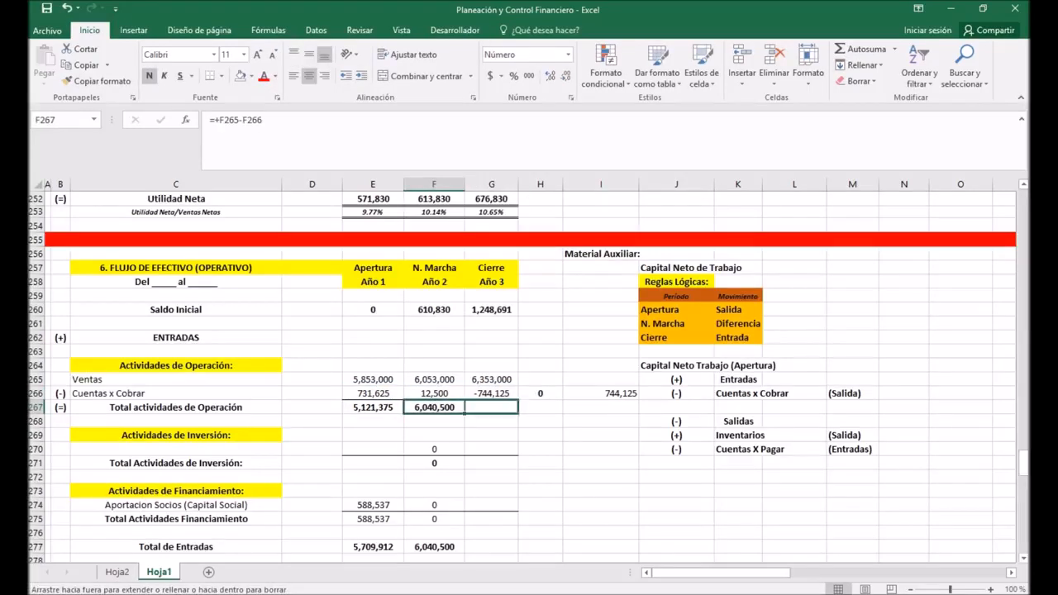
{"action": "key", "text": "ctrl+v"}
Step: Enter 0 for the Año 3 investment inflow in G270 and extend the Total Actividades de Inversión formula from F271 to G271
{"action": "key", "text": "Right"}
{"action": "key", "text": "Down"}
{"action": "key", "text": "Down"}
{"action": "key", "text": "Down"}
{"action": "type", "text": "0"}
{"action": "key", "text": "Return"}
{"action": "key", "text": "Left"}
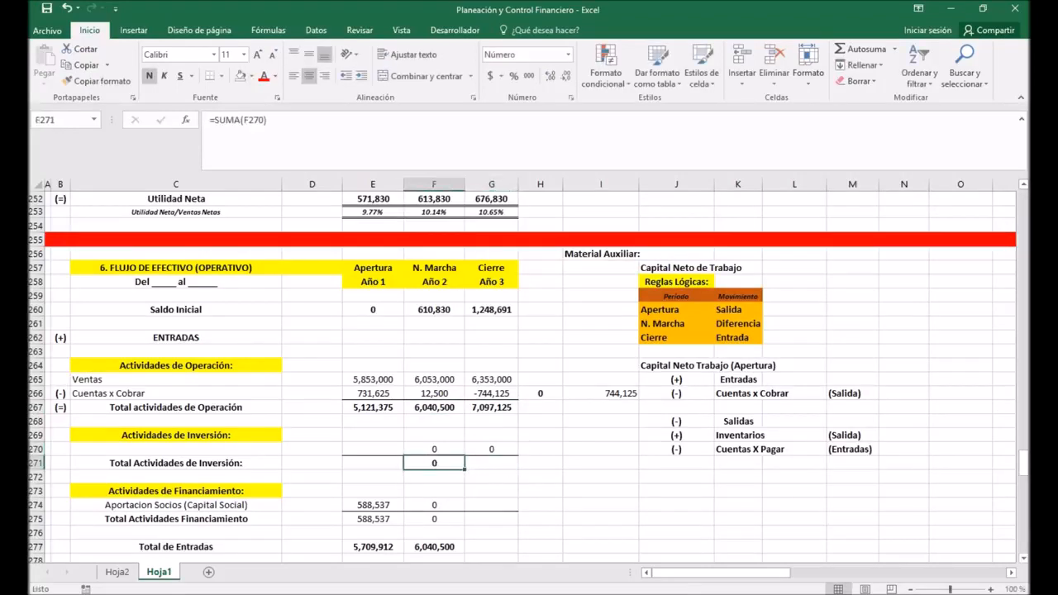
{"action": "key", "text": "ctrl+c"}
{"action": "key", "text": "shift+Right"}
{"action": "key", "text": "ctrl+v"}
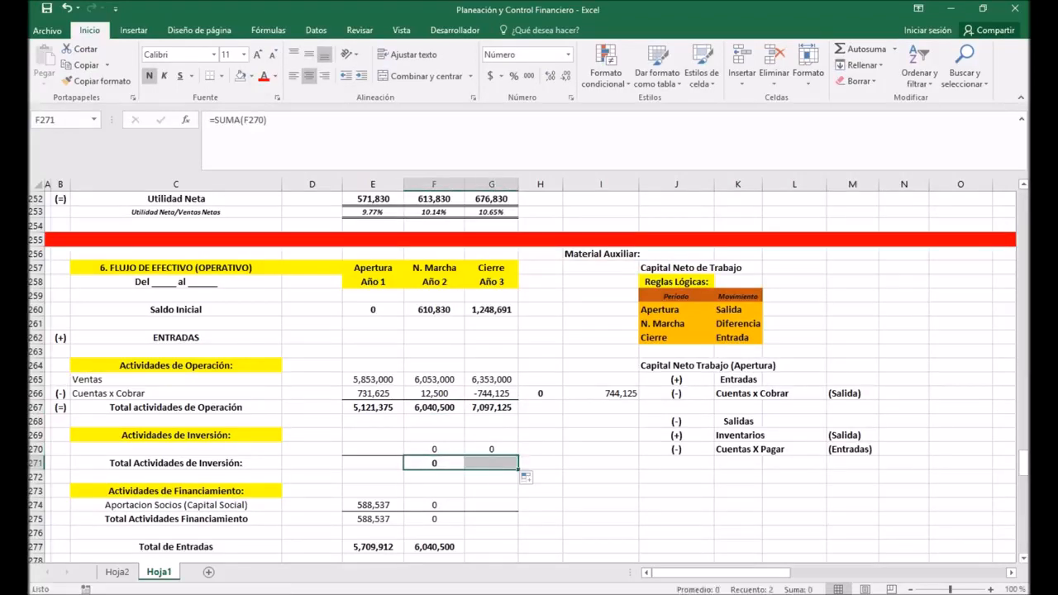
Step: Extend Aportacion Socios (Capital Social) in F274 and Total Actividades Financiamiento in F275 to Año 3 in column G
{"action": "key", "text": "Right"}
{"action": "key", "text": "Down"}
{"action": "key", "text": "Down"}
{"action": "key", "text": "Down"}
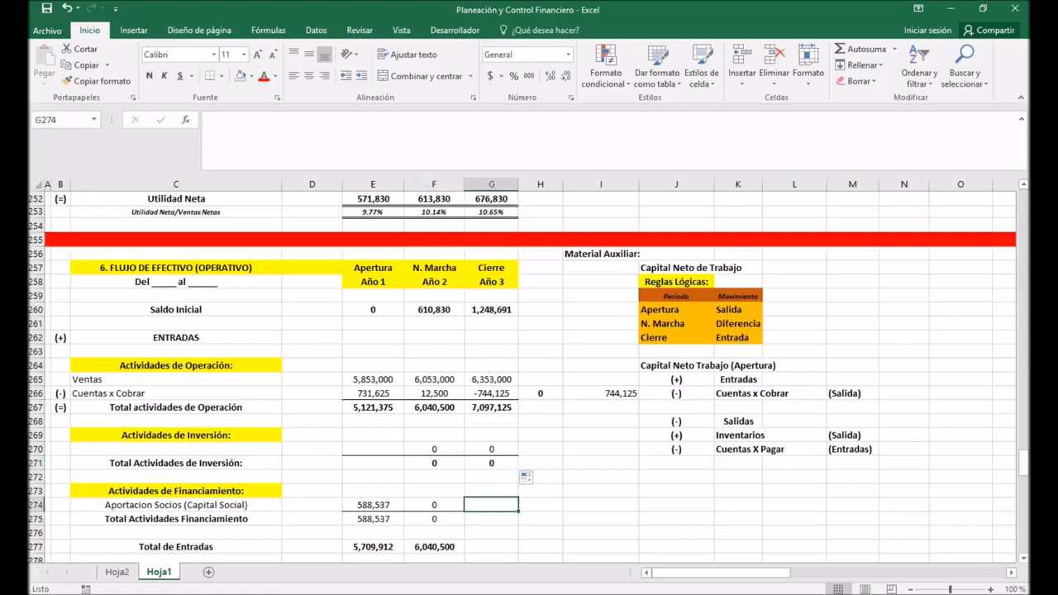
{"action": "key", "text": "Left"}
{"action": "key", "text": "ctrl+c"}
{"action": "key", "text": "shift+Right"}
{"action": "key", "text": "ctrl+v"}
{"action": "key", "text": "Down"}
{"action": "key", "text": "ctrl+c"}
{"action": "key", "text": "shift+Right"}
{"action": "key", "text": "ctrl+v"}
Step: Extend the Total de Entradas formula in F277 to Año 3 in G277
{"action": "scroll", "coordinate": [528, 378], "scroll_direction": "down", "scroll_amount": 1}
{"action": "key", "text": "Down"}
{"action": "key", "text": "Down"}
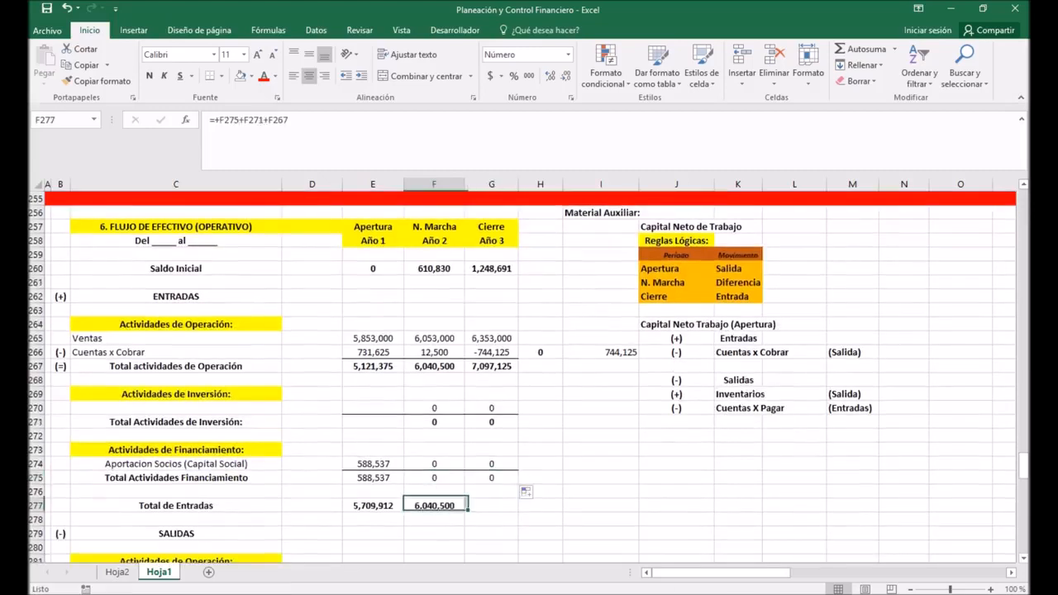
{"action": "key", "text": "ctrl+c"}
{"action": "key", "text": "shift+Right"}
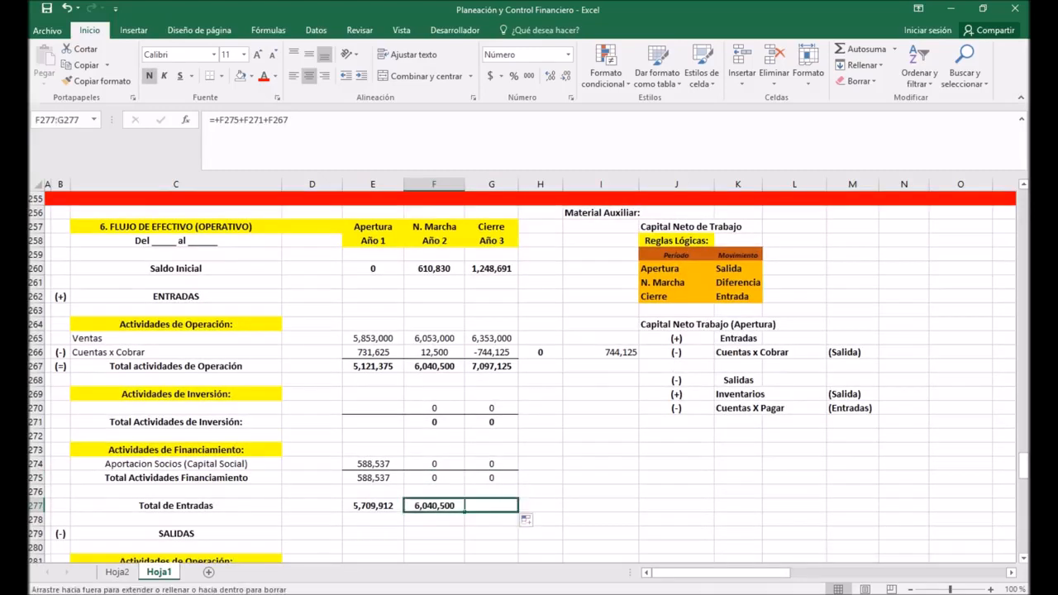
{"action": "key", "text": "ctrl+v"}
{"action": "scroll", "coordinate": [529, 372], "scroll_direction": "down", "scroll_amount": 3}
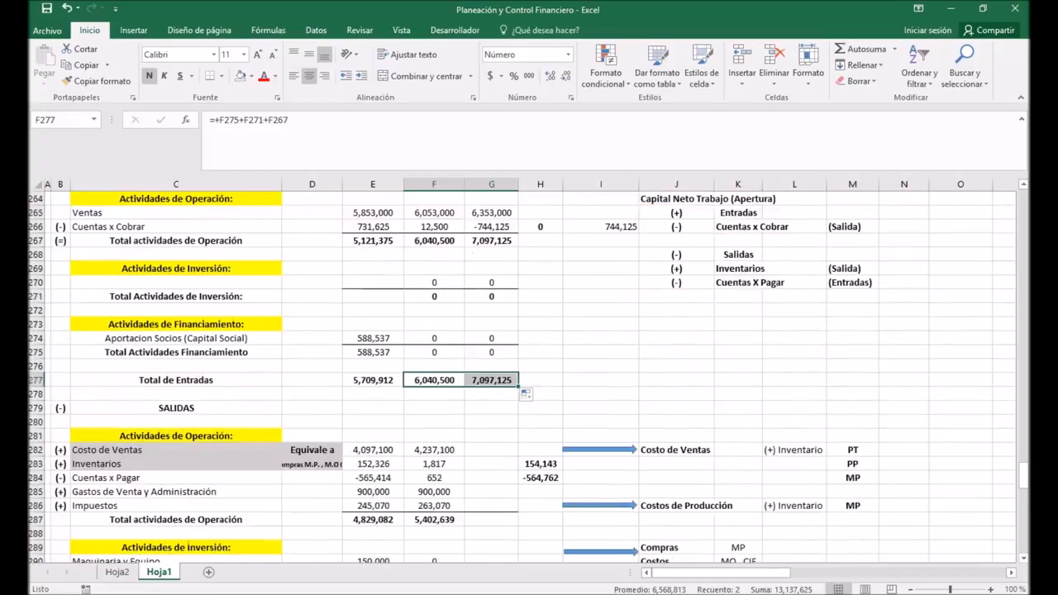
Step: Extend the outflows' Costo de Ventas formula in F282 to Año 3 in G282
{"action": "scroll", "coordinate": [529, 377], "scroll_direction": "down", "scroll_amount": 2}
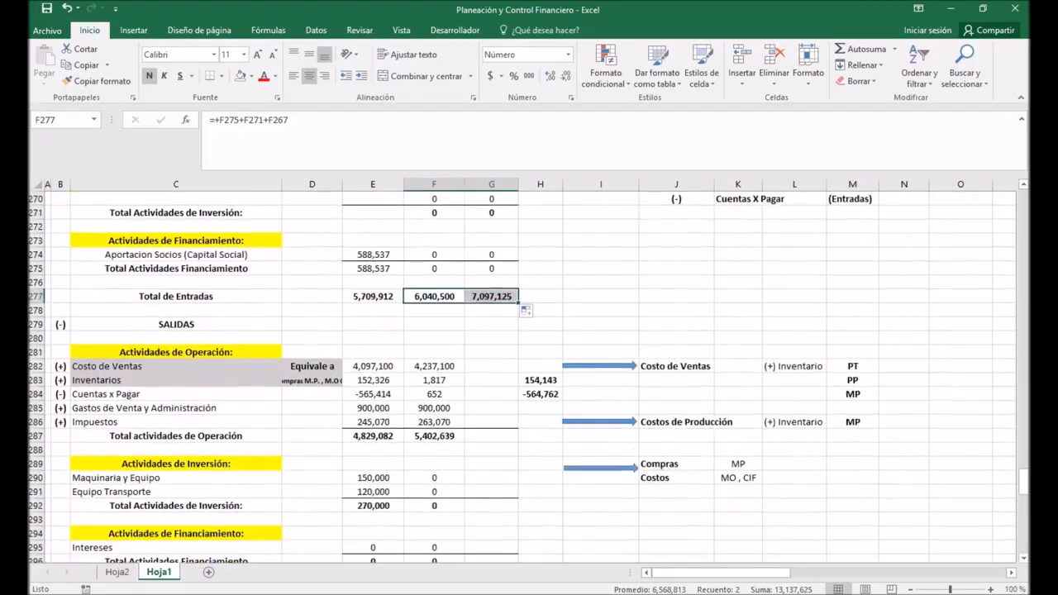
{"action": "left_click", "coordinate": [434, 366]}
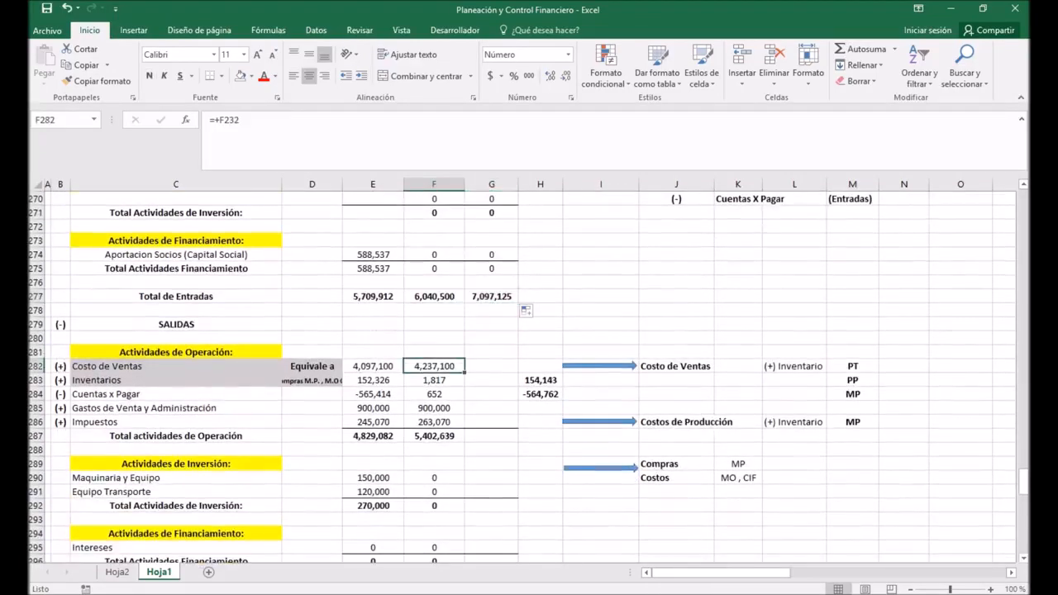
{"action": "left_click_drag", "start_coordinate": [464, 372], "coordinate": [495, 369]}
{"action": "left_click", "coordinate": [600, 324]}
{"action": "scroll", "coordinate": [521, 378], "scroll_direction": "up", "scroll_amount": 3}
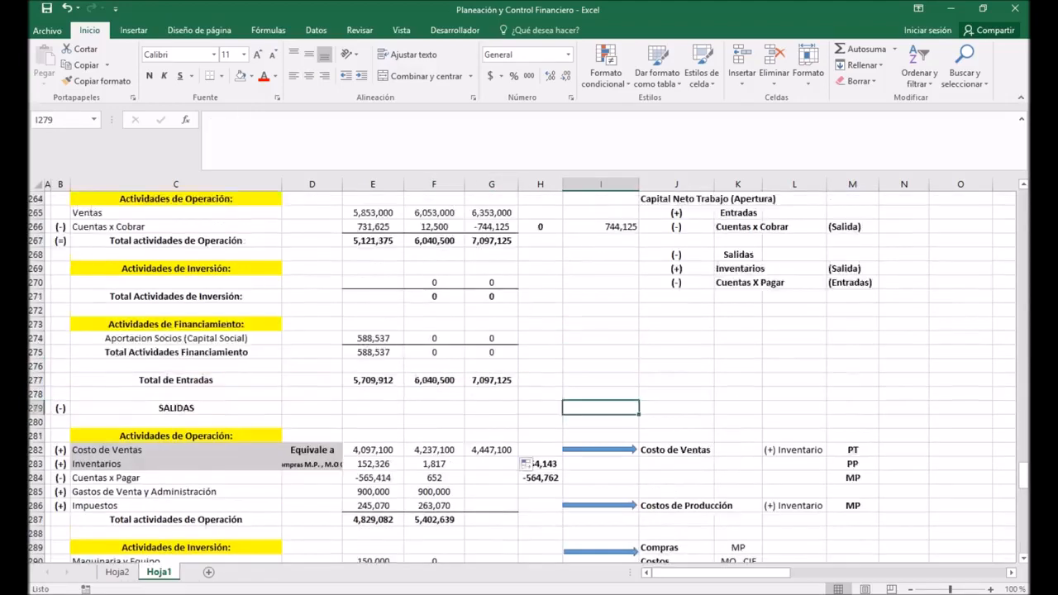
Step: Enter -SUMA(E283:F283) for Año 3 Inventarios in G283 and check the row's sum formula in H283
{"action": "scroll", "coordinate": [521, 377], "scroll_direction": "down", "scroll_amount": 2}
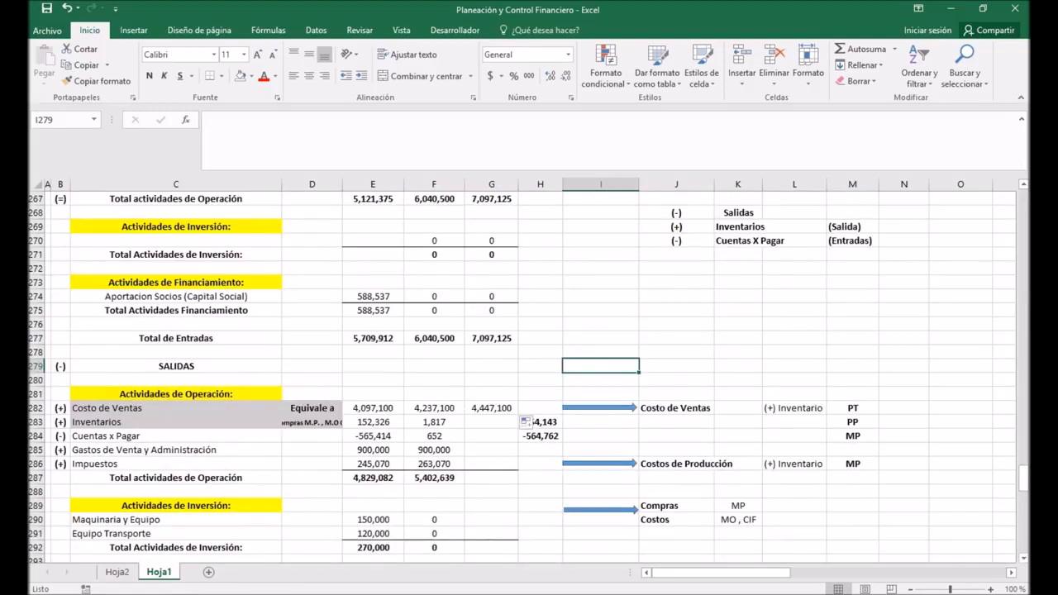
{"action": "scroll", "coordinate": [520, 378], "scroll_direction": "down", "scroll_amount": 1}
{"action": "left_click", "coordinate": [491, 380]}
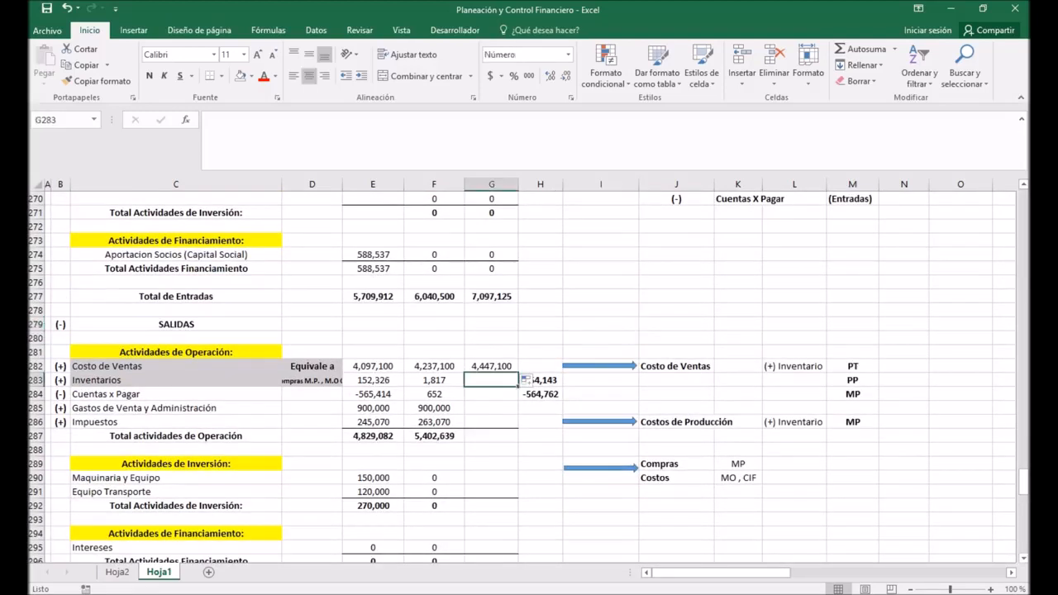
{"action": "type", "text": "-suma("}
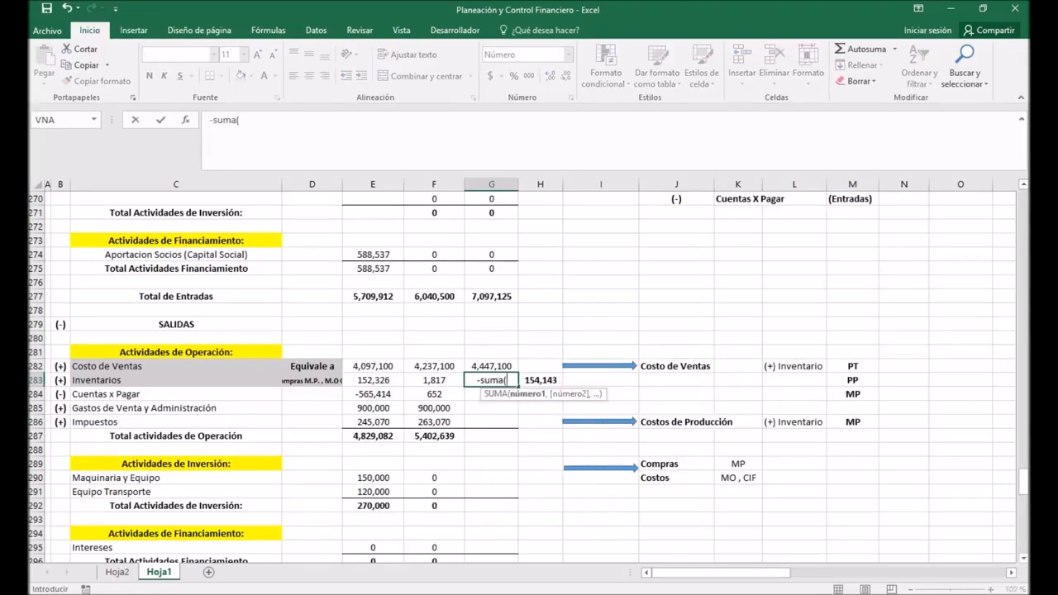
{"action": "left_click_drag", "start_coordinate": [372, 381], "coordinate": [434, 381]}
{"action": "type", "text": ")"}
{"action": "key", "text": "Return"}
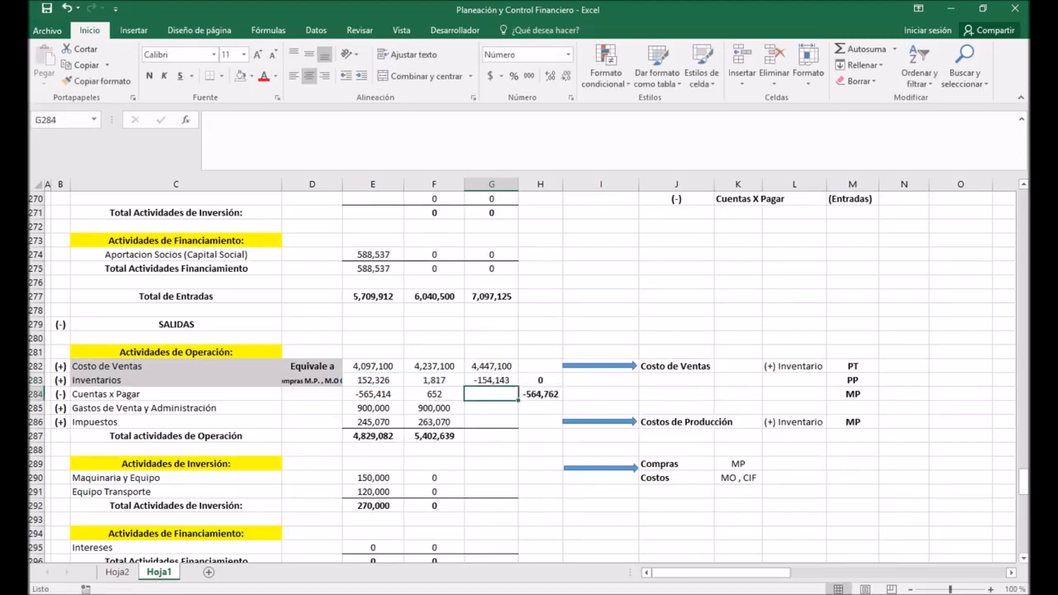
{"action": "left_click", "coordinate": [541, 380]}
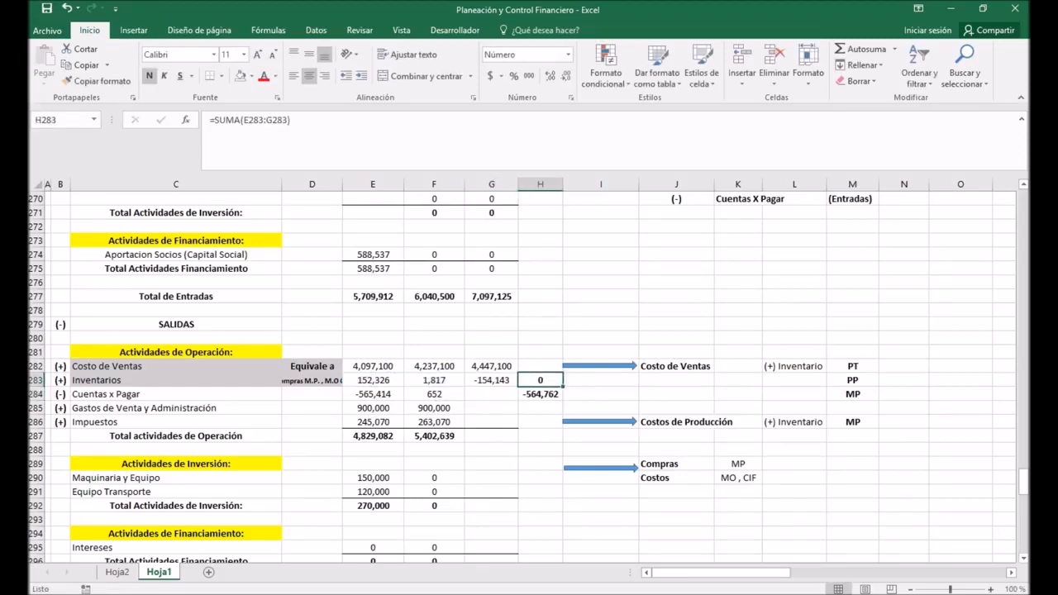
{"action": "key", "text": "F2"}
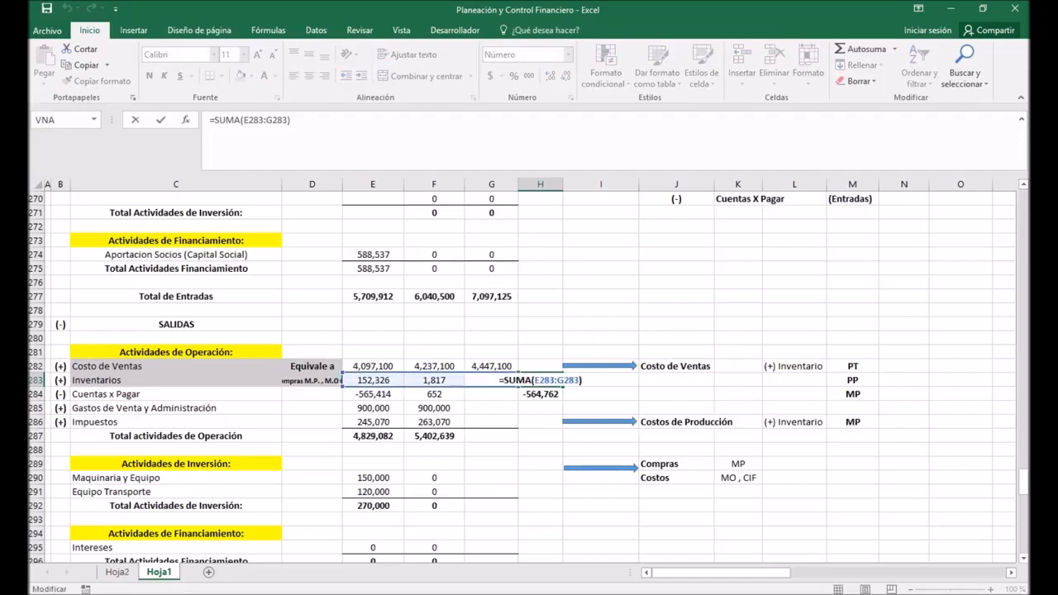
{"action": "key", "text": "Return"}
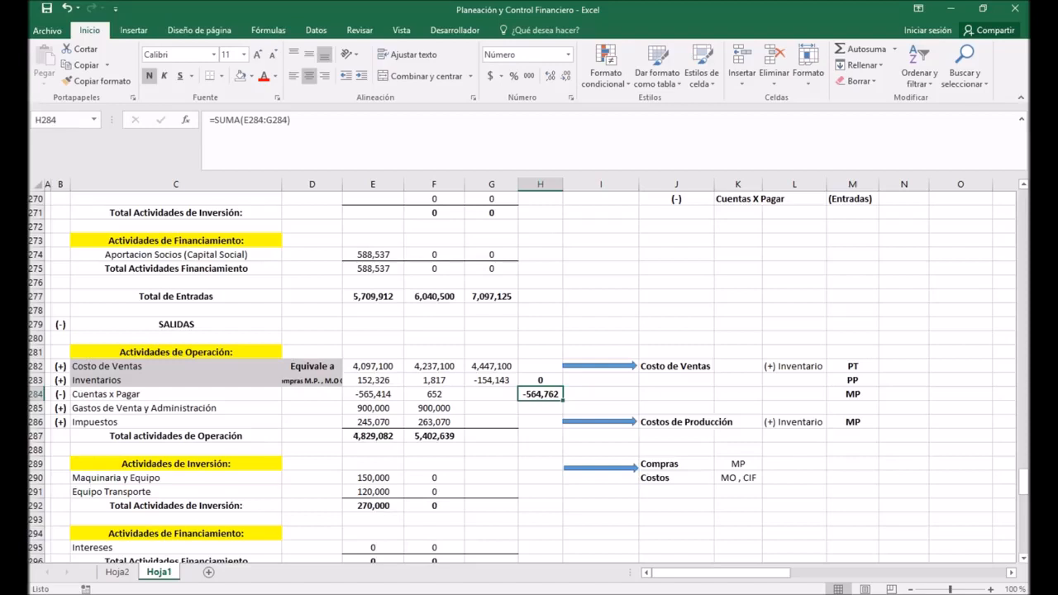
Step: Enter -SUMA(E284:F284) for Año 3 Cuentas x Pagar in G284 and check the row's sum formula in H284
{"action": "left_click", "coordinate": [491, 394]}
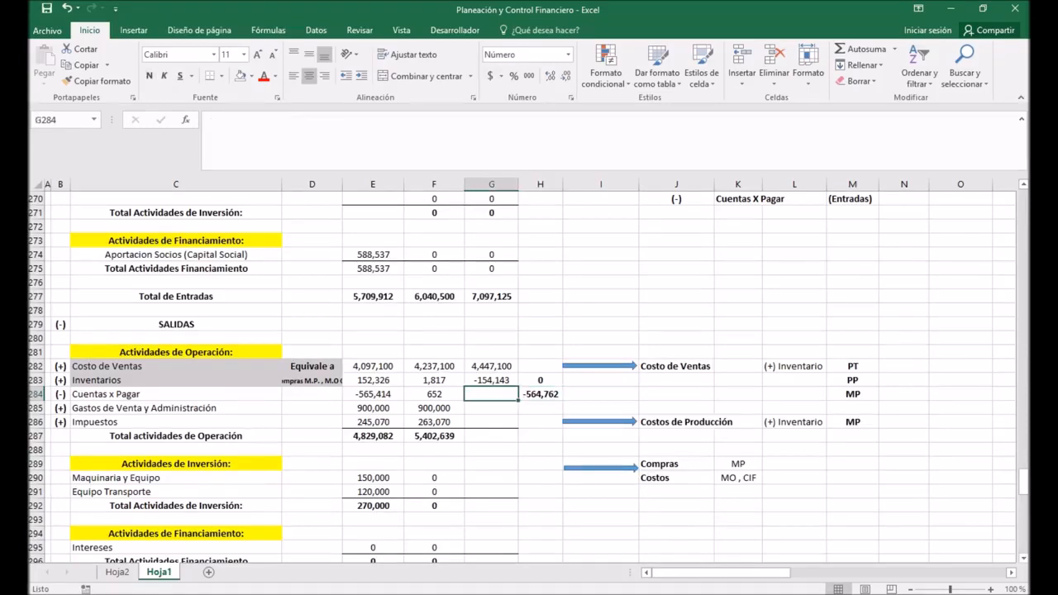
{"action": "type", "text": "-suma("}
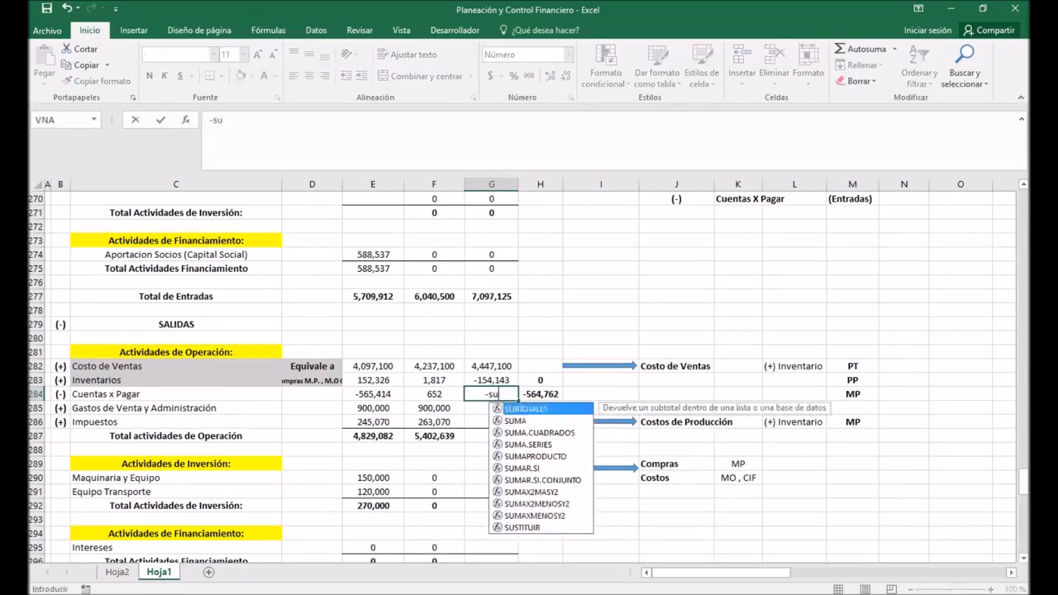
{"action": "left_click_drag", "start_coordinate": [373, 395], "coordinate": [434, 394]}
{"action": "type", "text": ")"}
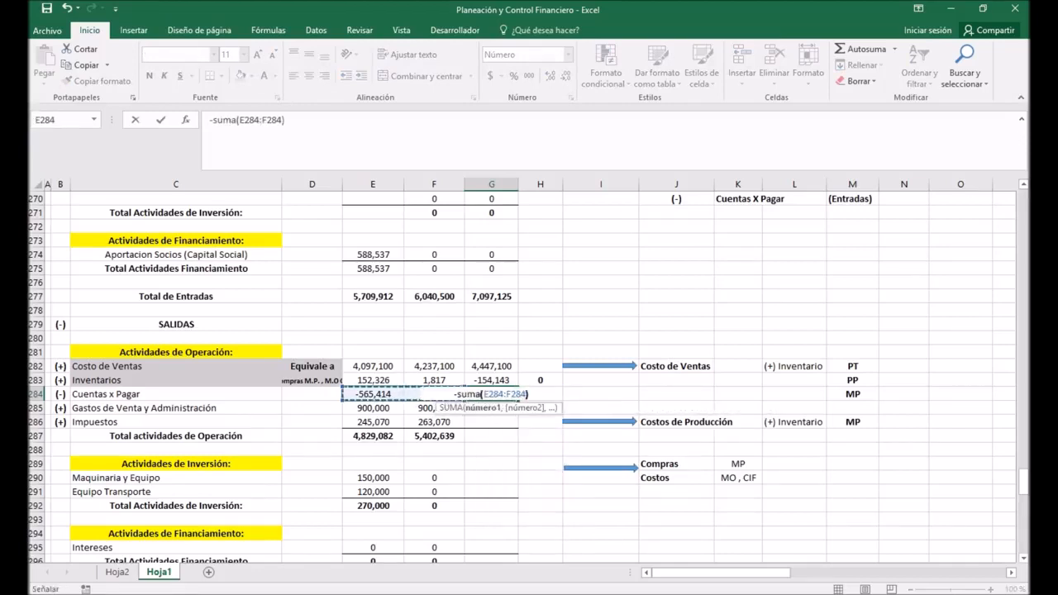
{"action": "key", "text": "Return"}
{"action": "left_click", "coordinate": [491, 394]}
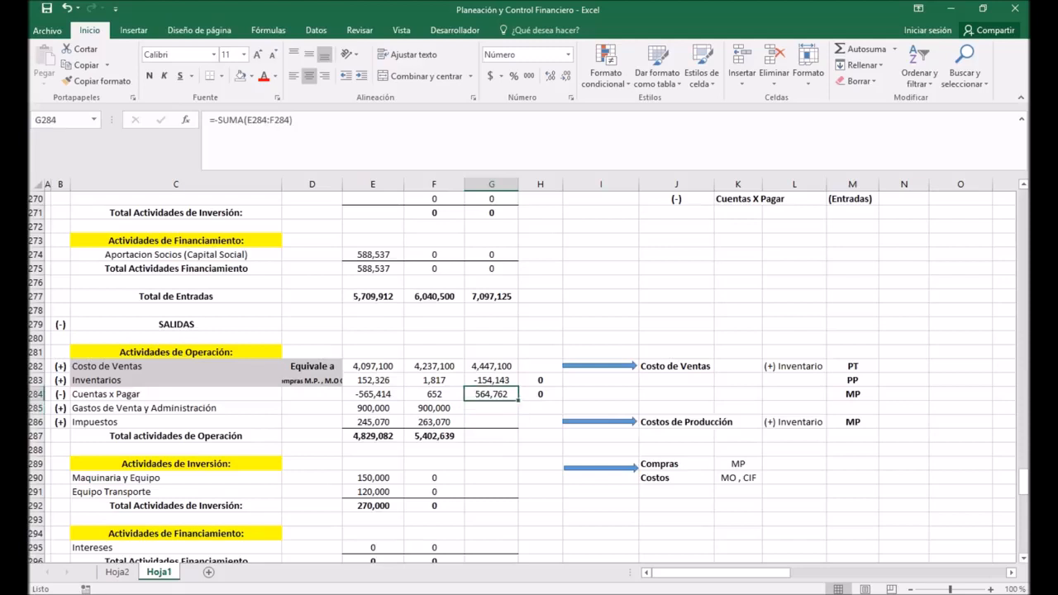
{"action": "left_click", "coordinate": [540, 395]}
{"action": "key", "text": "F2"}
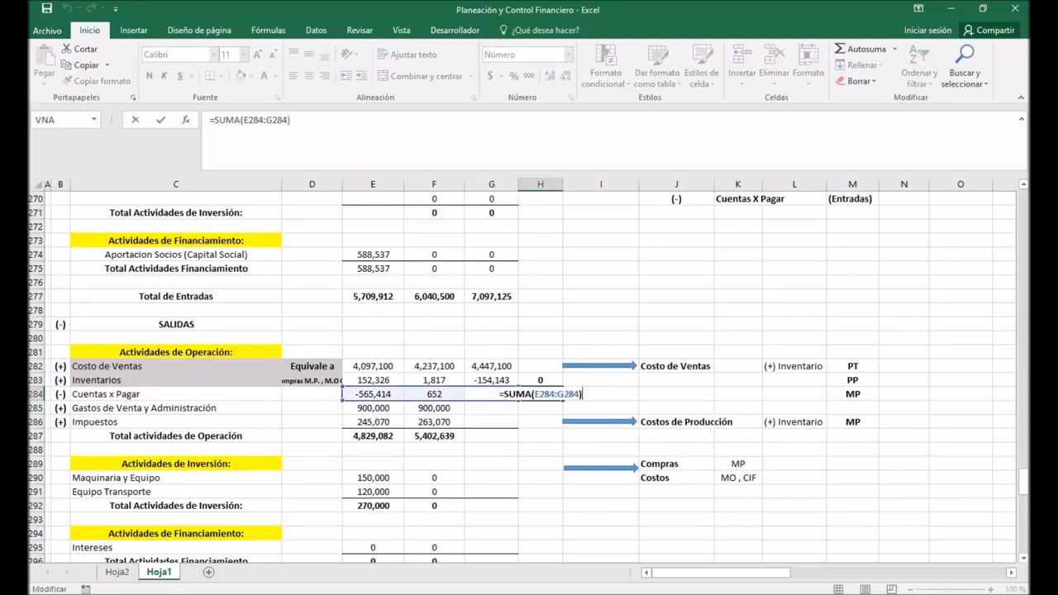
{"action": "key", "text": "Return"}
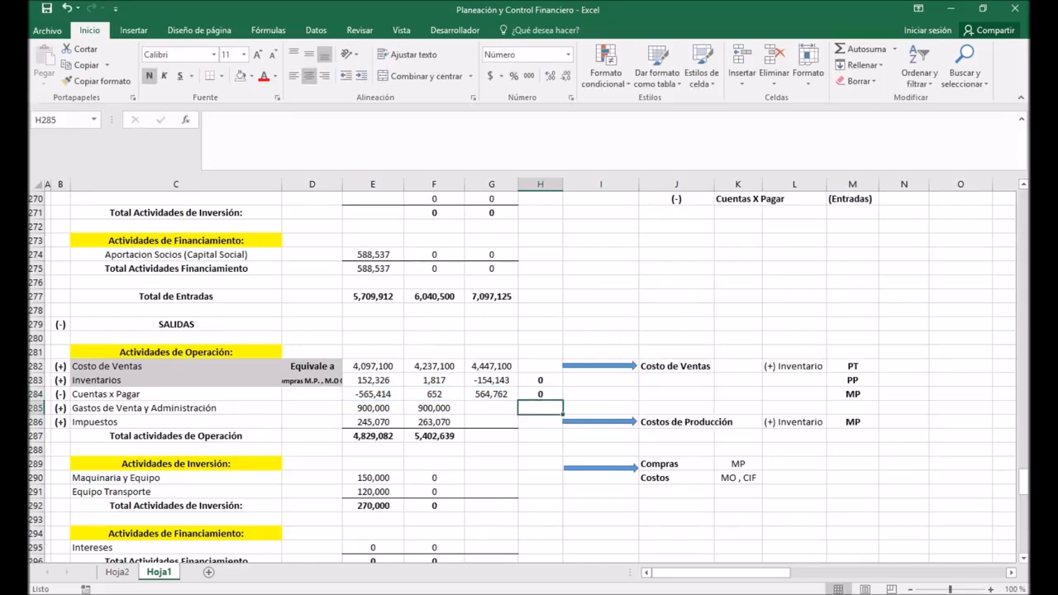
Step: Extend Gastos de Venta y Administración, Impuestos and the outflows' Total actividades de Operación from F285:F287 to G285:G287
{"action": "scroll", "coordinate": [529, 372], "scroll_direction": "up", "scroll_amount": 4}
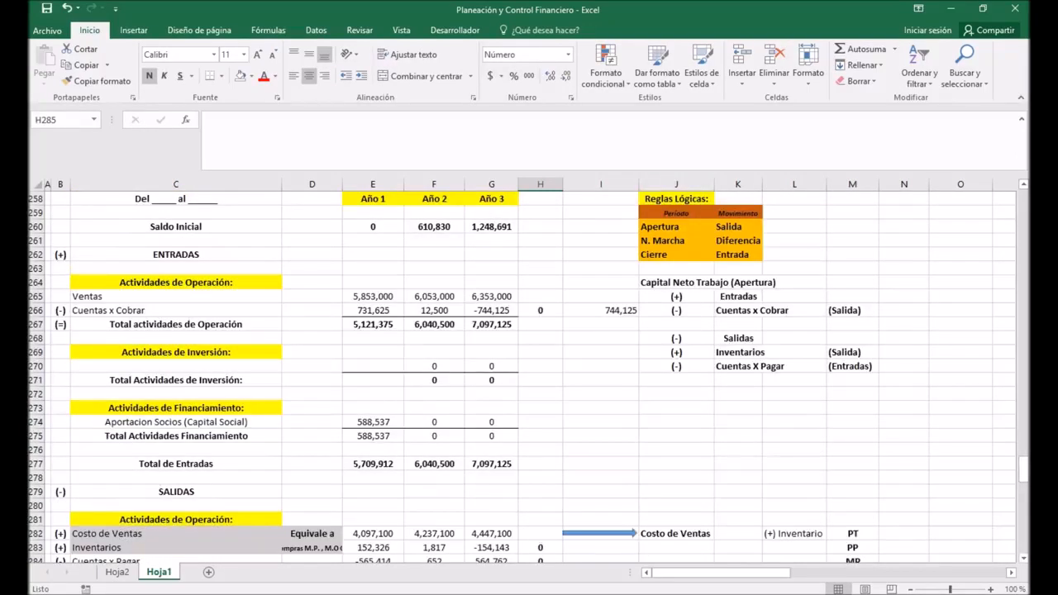
{"action": "scroll", "coordinate": [529, 372], "scroll_direction": "down", "scroll_amount": 5}
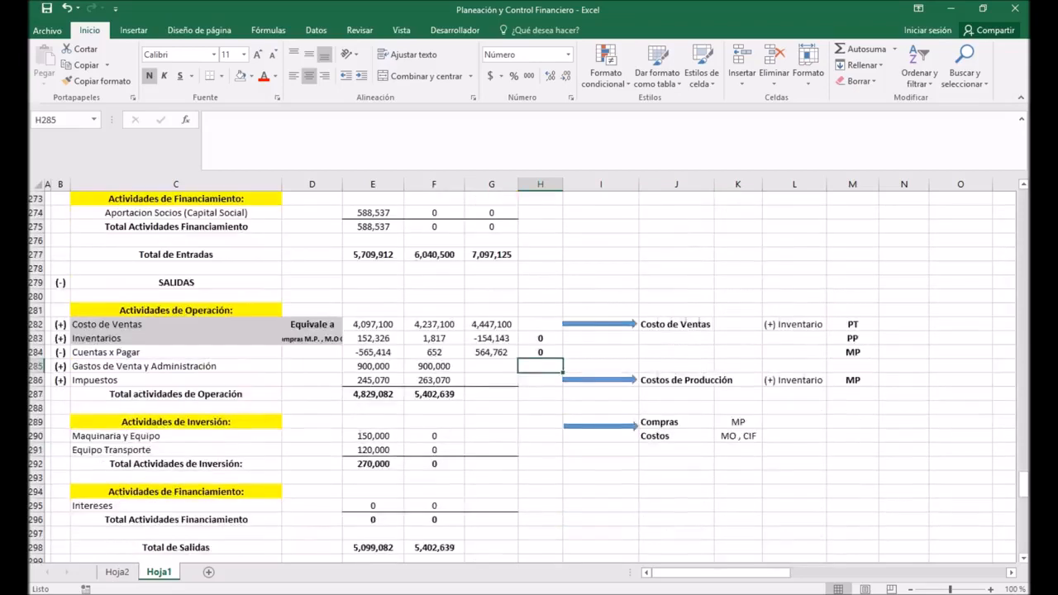
{"action": "left_click", "coordinate": [434, 366]}
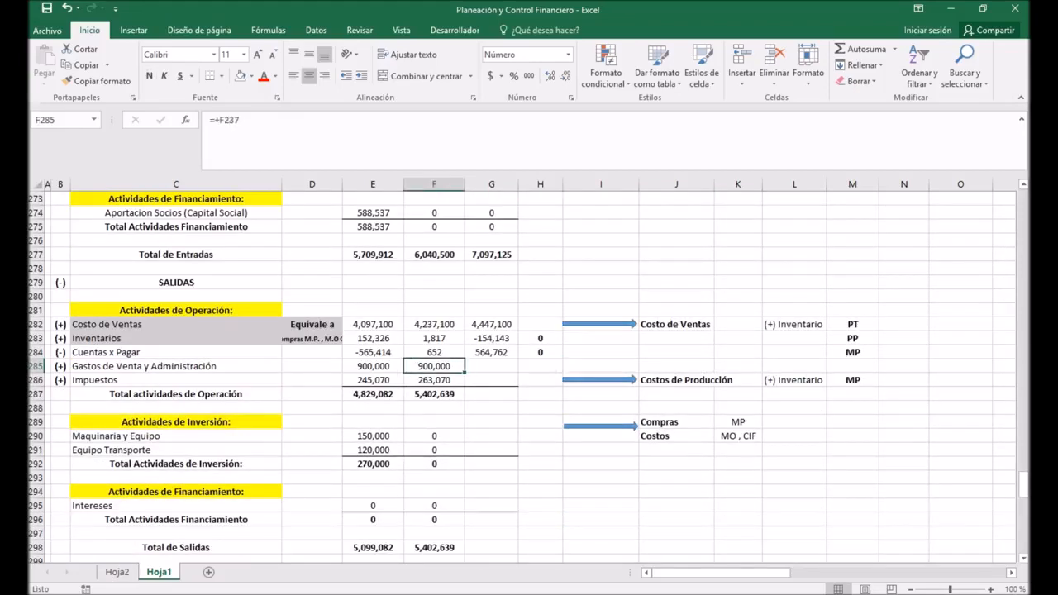
{"action": "left_click_drag", "start_coordinate": [464, 373], "coordinate": [509, 400]}
Step: Extend Maquinaria y Equipo, Equipo Transporte and the outflows' Total Actividades de Inversión from F290:F292 to G290:G292
{"action": "key", "text": "Down"}
{"action": "key", "text": "Down"}
{"action": "left_click_drag", "start_coordinate": [434, 435], "coordinate": [509, 469]}
Step: Extend Intereses and the outflows' Total Actividades Financiamiento from F295:F296 to column G, and set Año 3 Intereses in G295 to 0
{"action": "scroll", "coordinate": [496, 463], "scroll_direction": "down", "scroll_amount": 2}
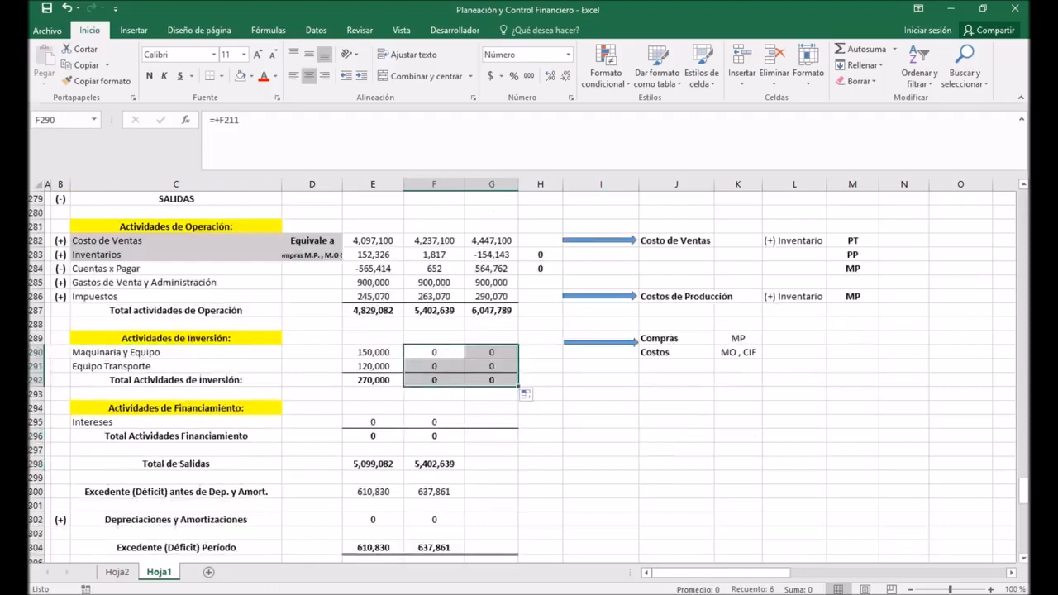
{"action": "left_click_drag", "start_coordinate": [433, 422], "coordinate": [502, 442]}
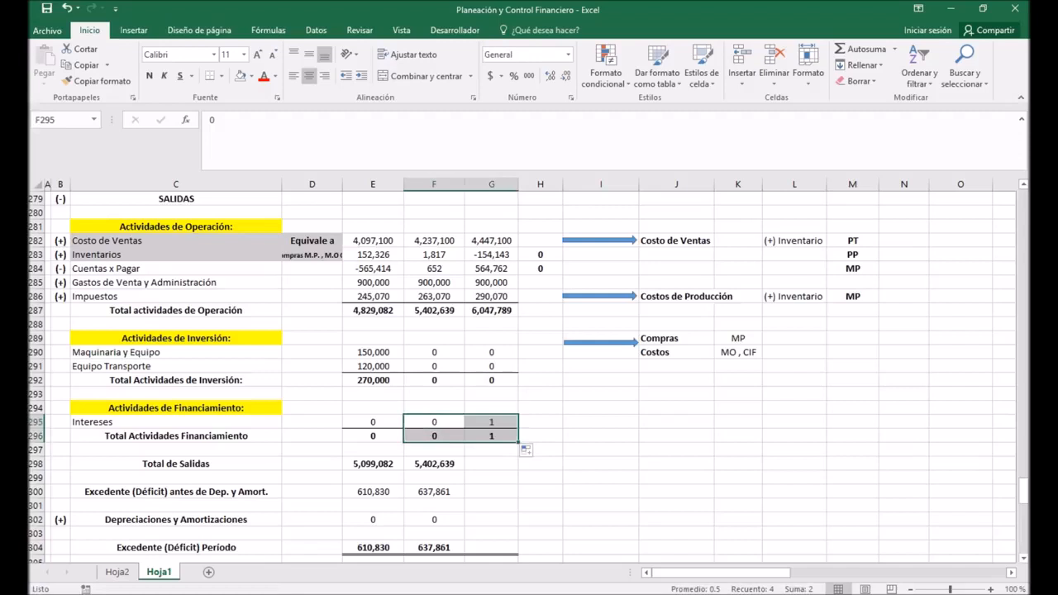
{"action": "left_click", "coordinate": [434, 463]}
{"action": "left_click", "coordinate": [492, 422]}
{"action": "type", "text": "0"}
{"action": "key", "text": "Return"}
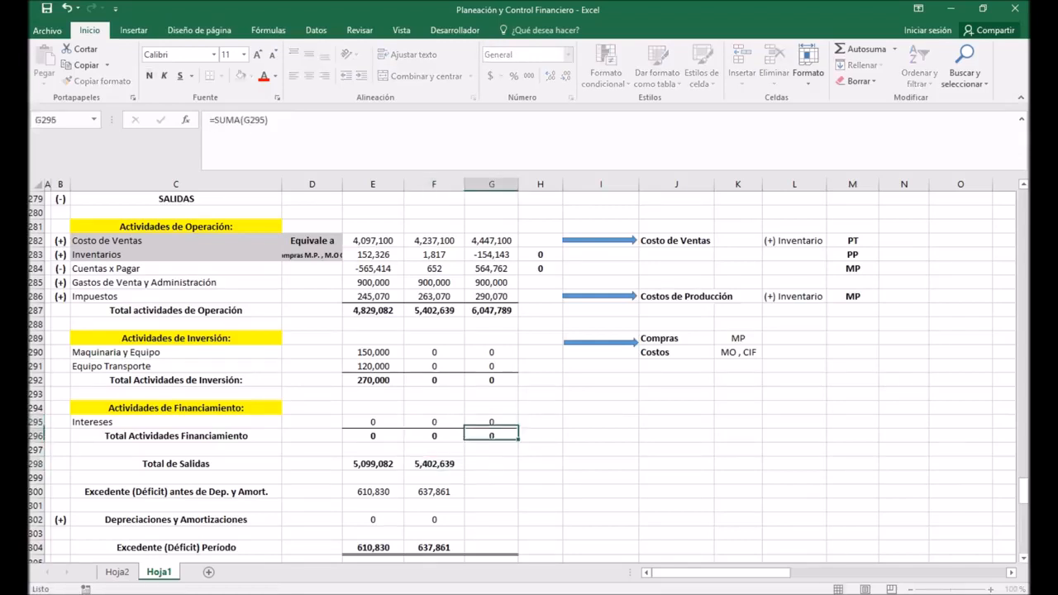
Step: Extend Total de Salidas in F298 and Excedente (Déficit) antes de Dep. y Amort. in F300 to Año 3 in column G
{"action": "left_click", "coordinate": [434, 464]}
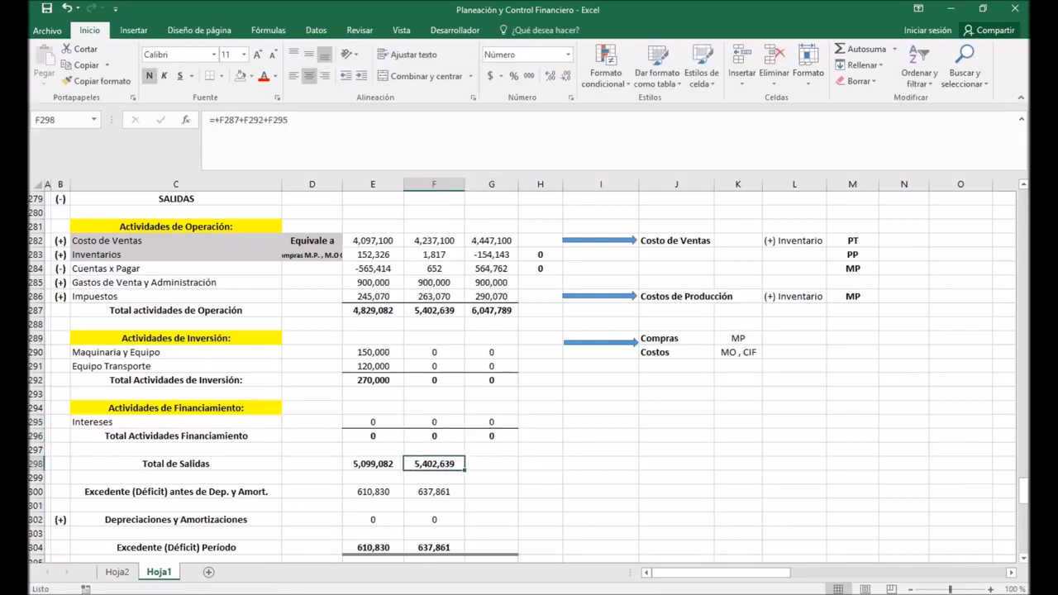
{"action": "left_click_drag", "start_coordinate": [466, 470], "coordinate": [511, 471]}
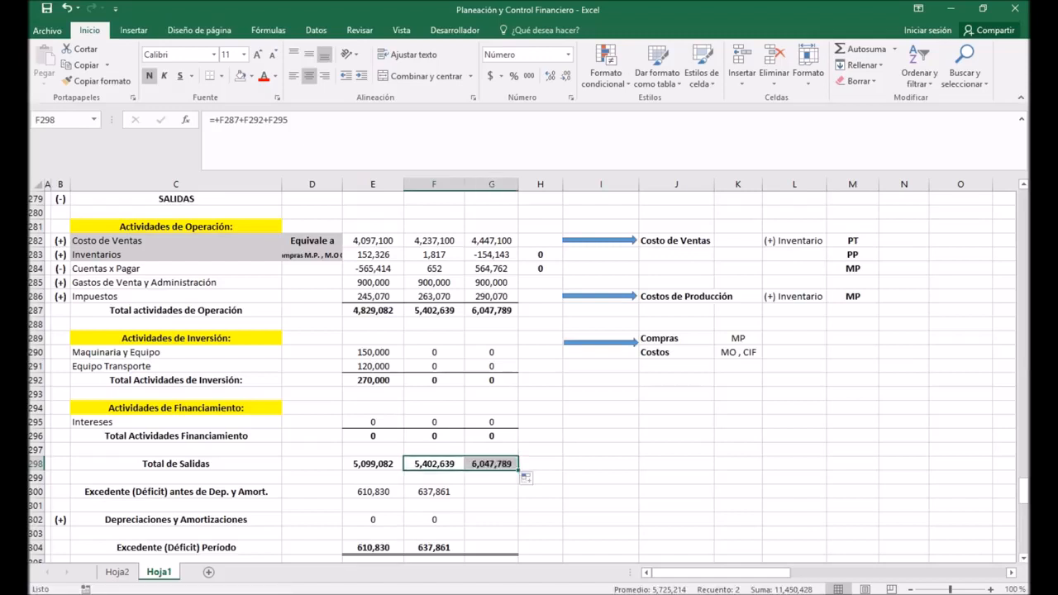
{"action": "scroll", "coordinate": [511, 470], "scroll_direction": "down", "scroll_amount": 2}
{"action": "left_click", "coordinate": [434, 408]}
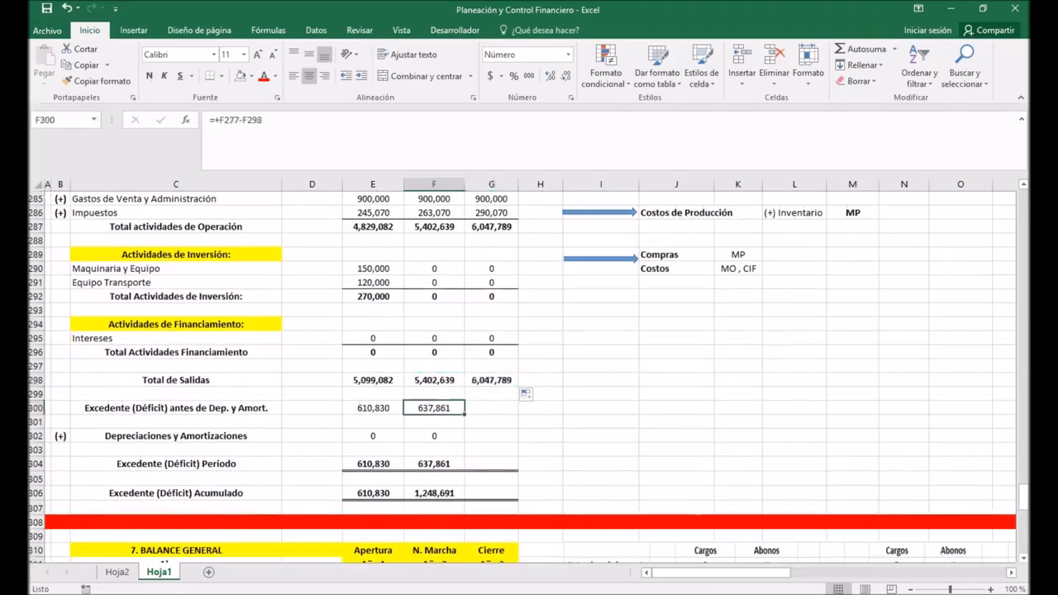
{"action": "left_click_drag", "start_coordinate": [464, 415], "coordinate": [506, 415]}
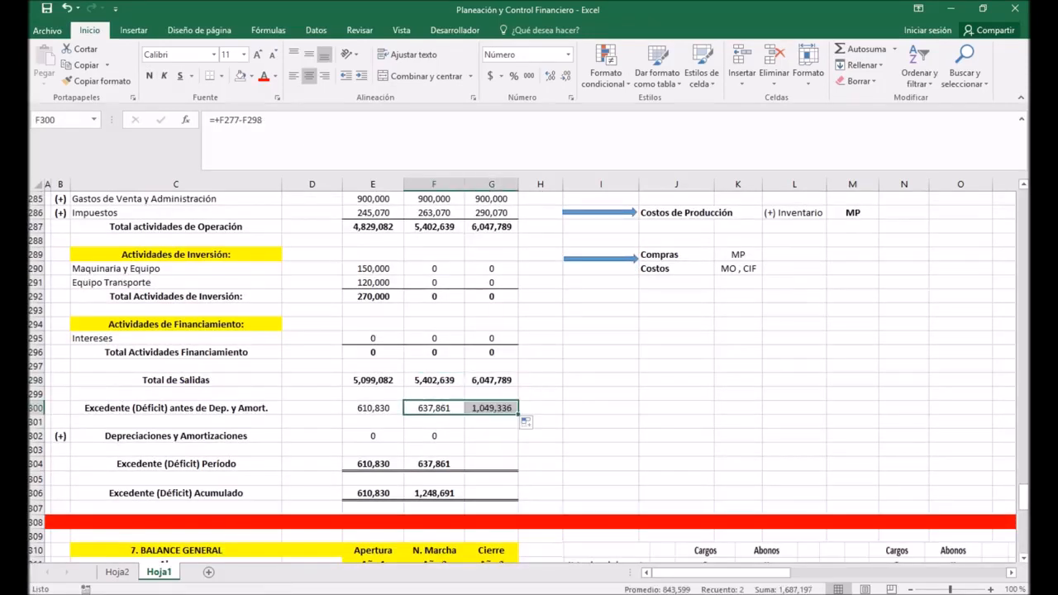
Step: Enter 0 for Depreciaciones y Amortizaciones in G302 and extend Excedente (Déficit) Período and Acumulado from F304:F306 to column G
{"action": "left_click", "coordinate": [491, 435]}
{"action": "type", "text": "0"}
{"action": "key", "text": "Return"}
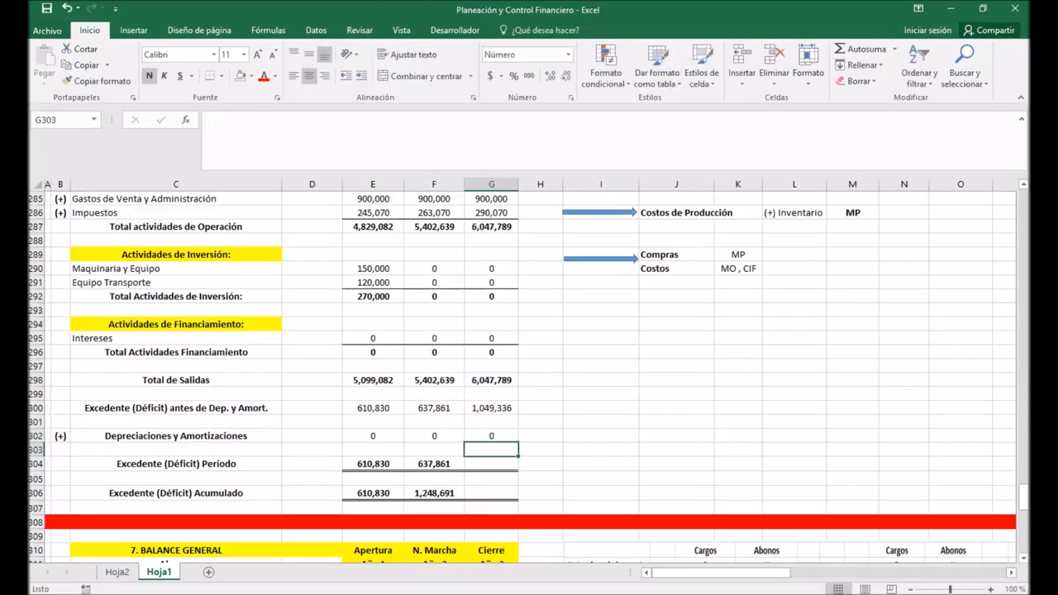
{"action": "left_click_drag", "start_coordinate": [434, 463], "coordinate": [518, 500]}
{"action": "left_click", "coordinate": [601, 421]}
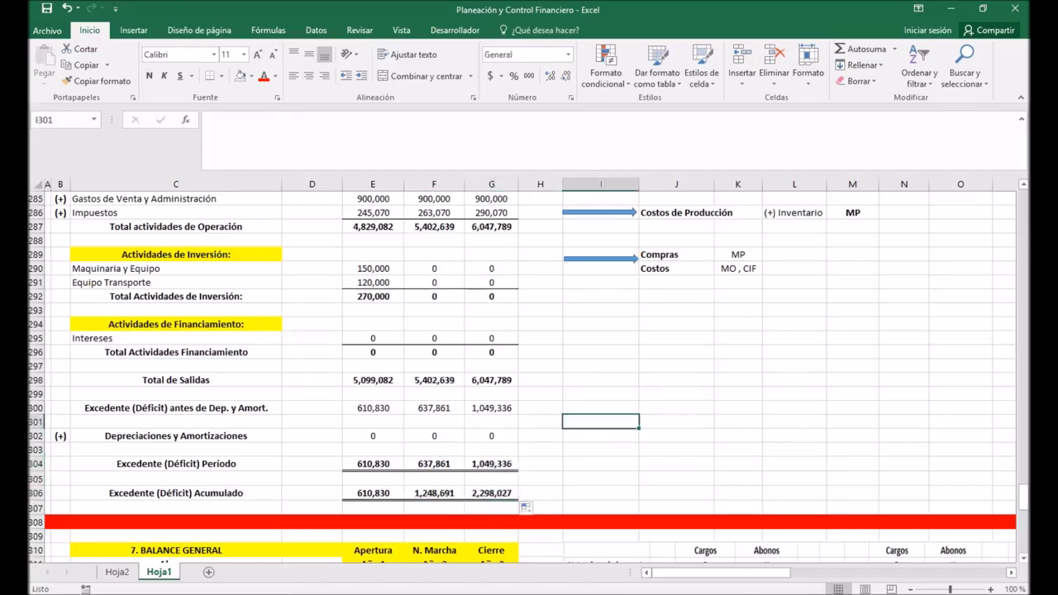
Step: Review the Año 3 cash flow and the Capital Neto Trabajo (Apertura) sign rules for Cuentas x Cobrar, Inventarios and Cuentas X Pagar
{"action": "scroll", "coordinate": [528, 376], "scroll_direction": "up", "scroll_amount": 4}
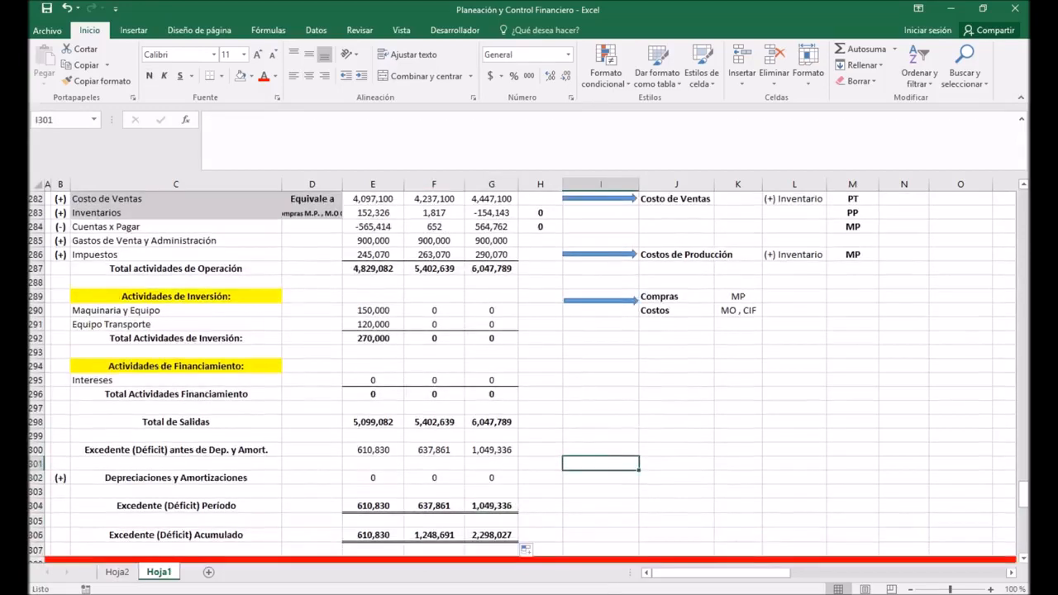
{"action": "scroll", "coordinate": [521, 376], "scroll_direction": "up", "scroll_amount": 4}
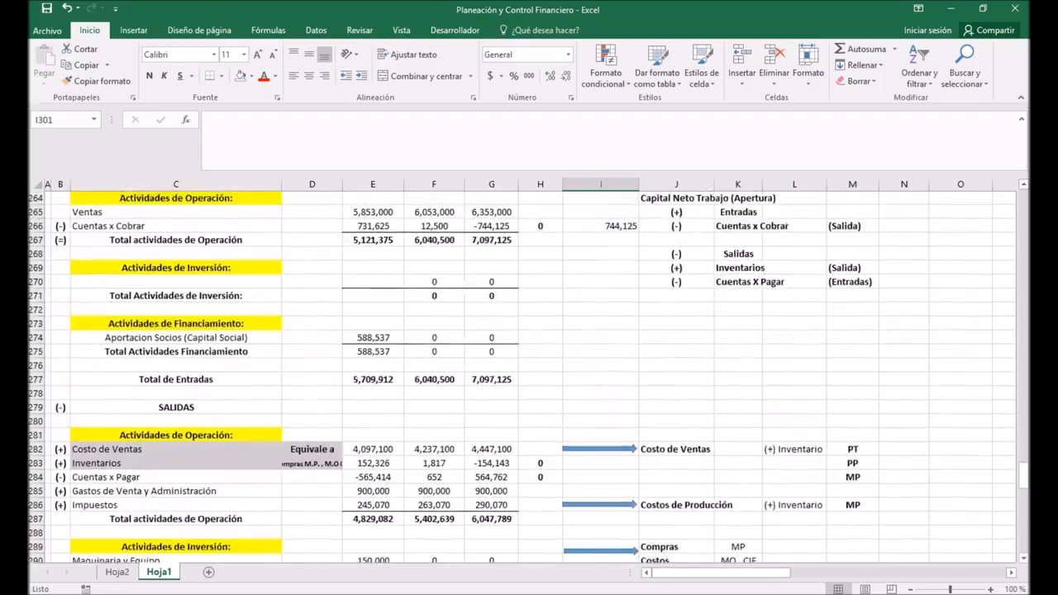
{"action": "scroll", "coordinate": [527, 376], "scroll_direction": "up", "scroll_amount": 1}
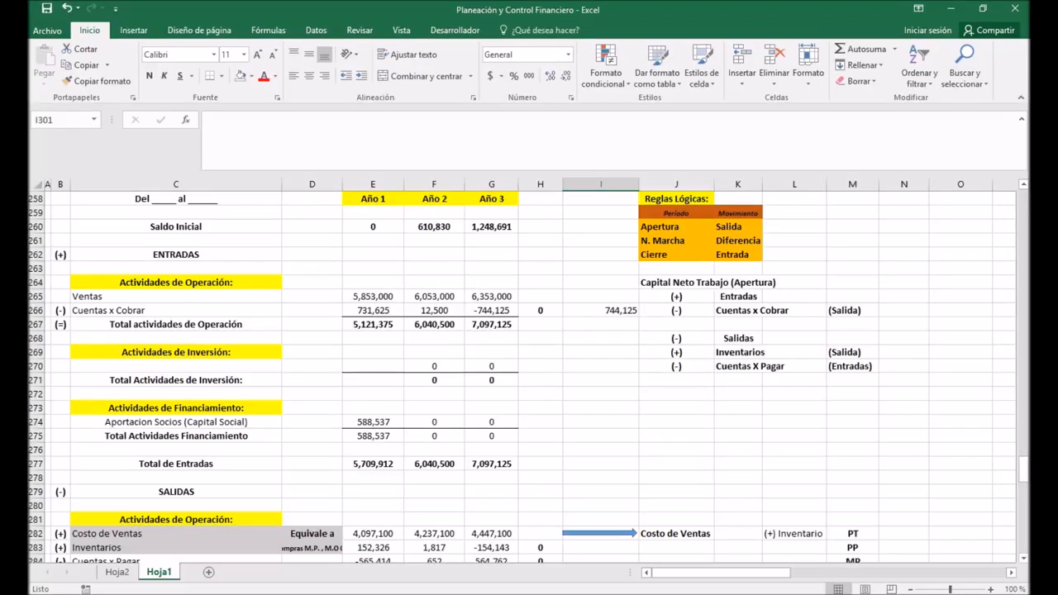
{"action": "left_click", "coordinate": [852, 310]}
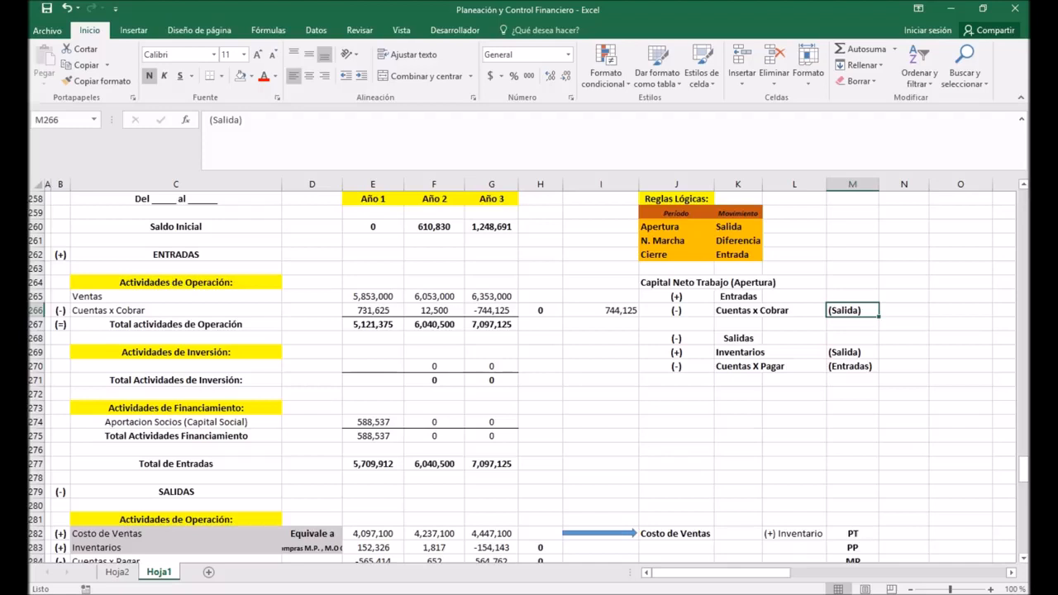
{"action": "left_click", "coordinate": [676, 338]}
{"action": "left_click", "coordinate": [676, 352]}
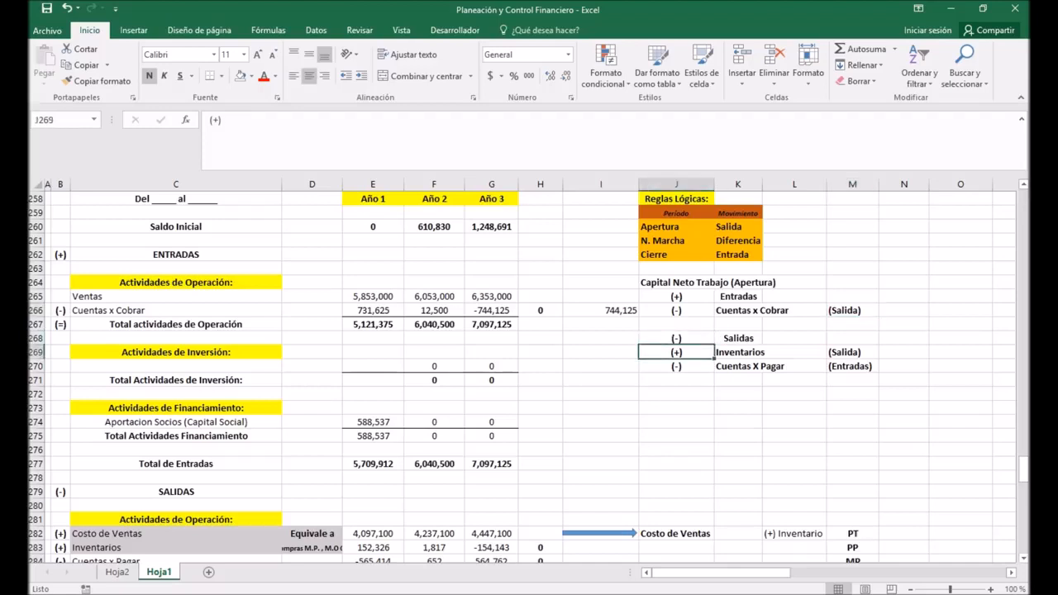
{"action": "left_click", "coordinate": [852, 352]}
{"action": "left_click", "coordinate": [677, 338]}
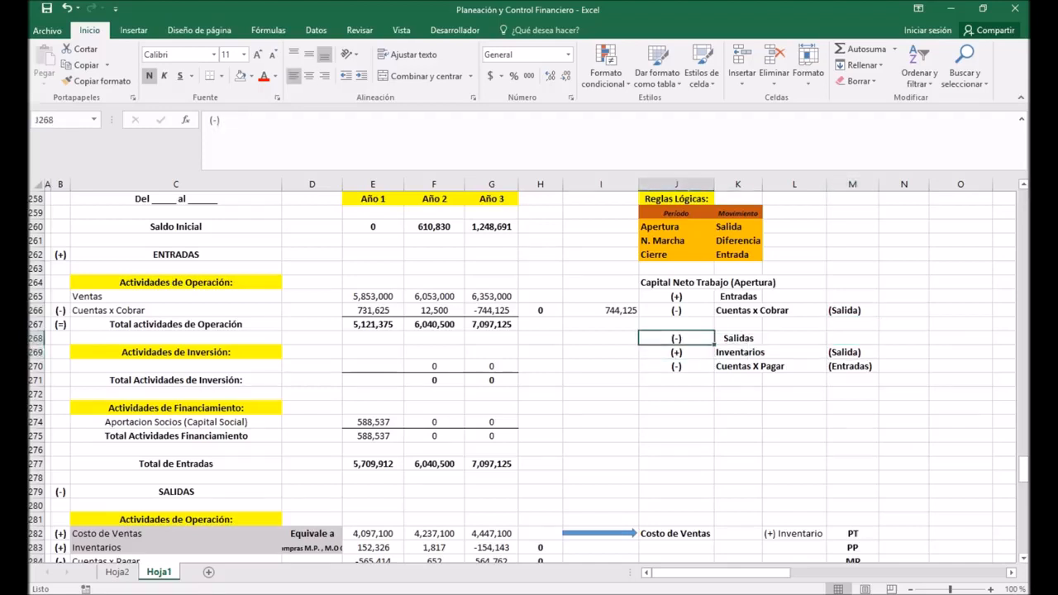
{"action": "left_click", "coordinate": [676, 366]}
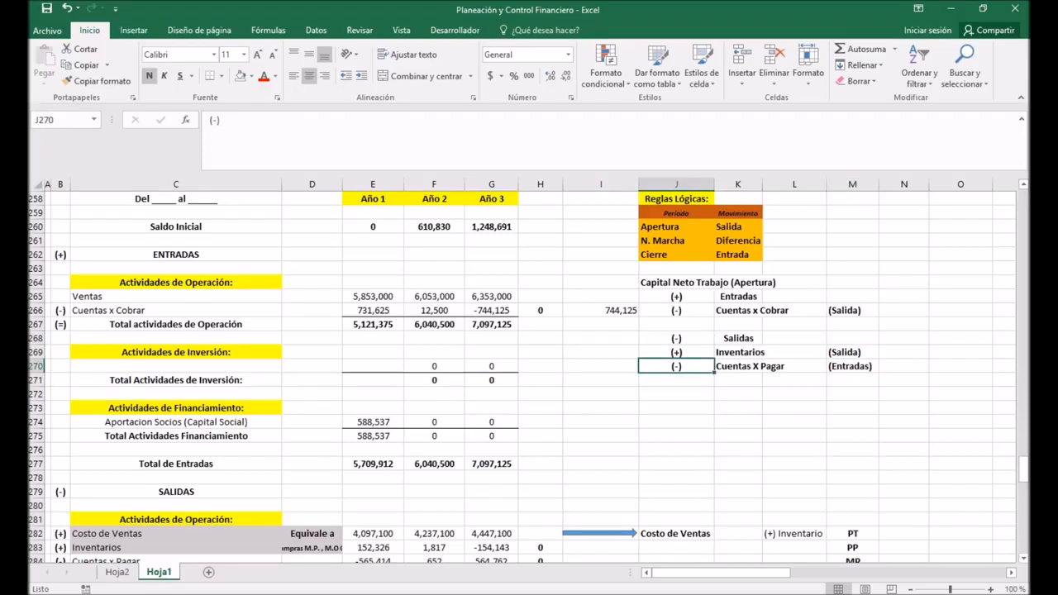
Step: Review the Cuentas X Pagar rule and the notes relating Costo de Ventas to Costos de Producción, Compras (MP) and Costos (MO, CIF)
{"action": "left_click", "coordinate": [852, 366]}
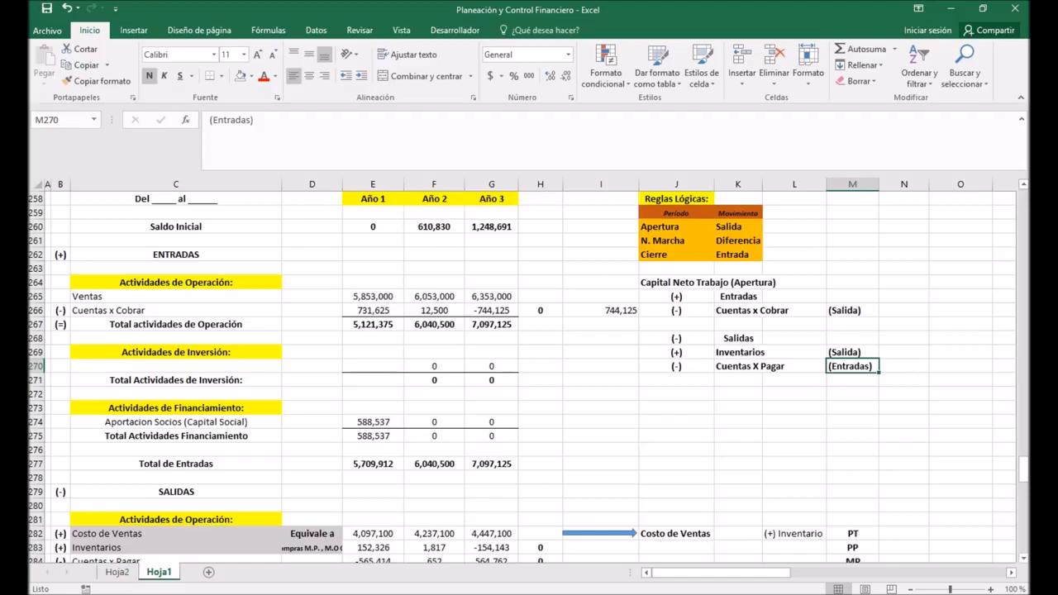
{"action": "scroll", "coordinate": [529, 376], "scroll_direction": "down", "scroll_amount": 5}
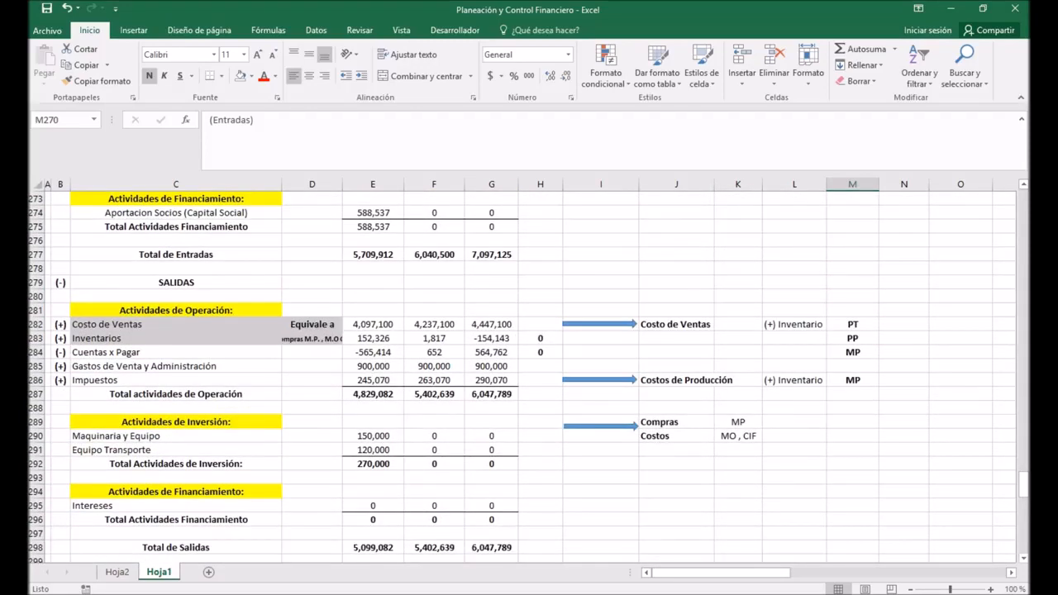
{"action": "left_click", "coordinate": [176, 324]}
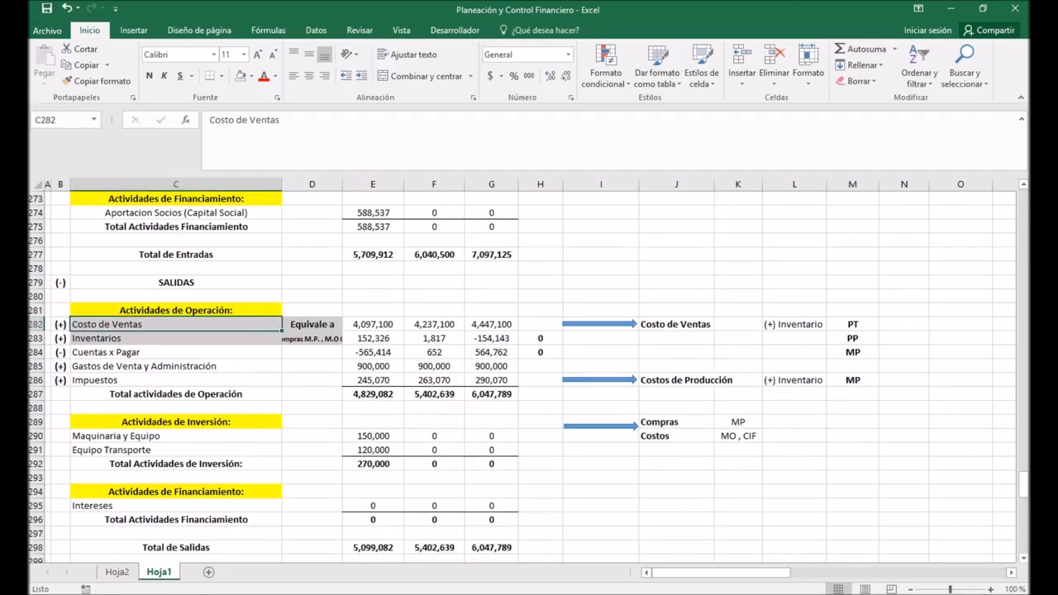
{"action": "left_click_drag", "start_coordinate": [677, 311], "coordinate": [852, 353]}
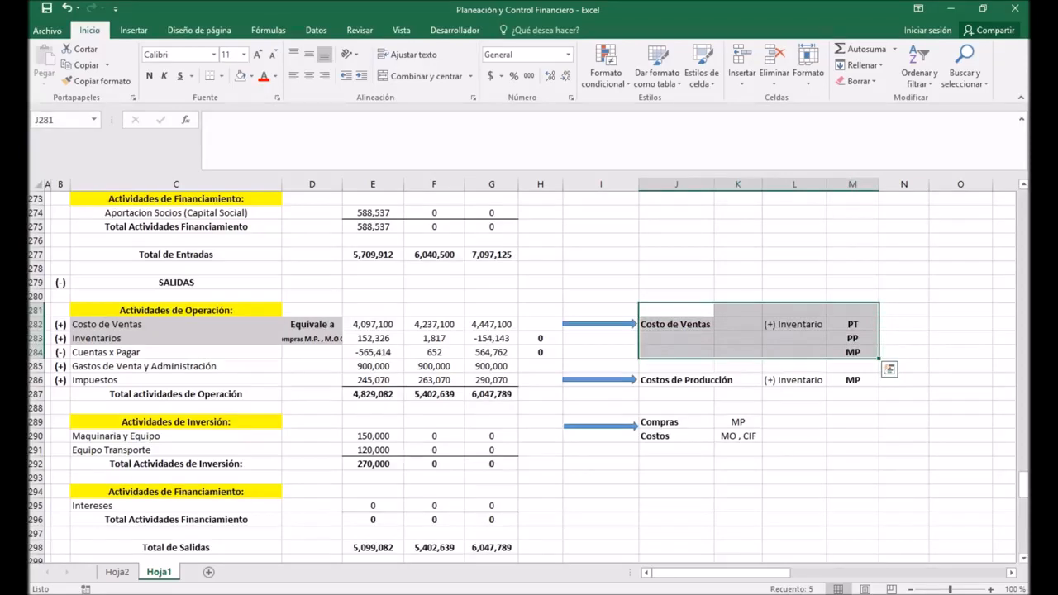
{"action": "left_click", "coordinate": [676, 381]}
{"action": "left_click_drag", "start_coordinate": [794, 380], "coordinate": [853, 380]}
{"action": "left_click", "coordinate": [852, 450]}
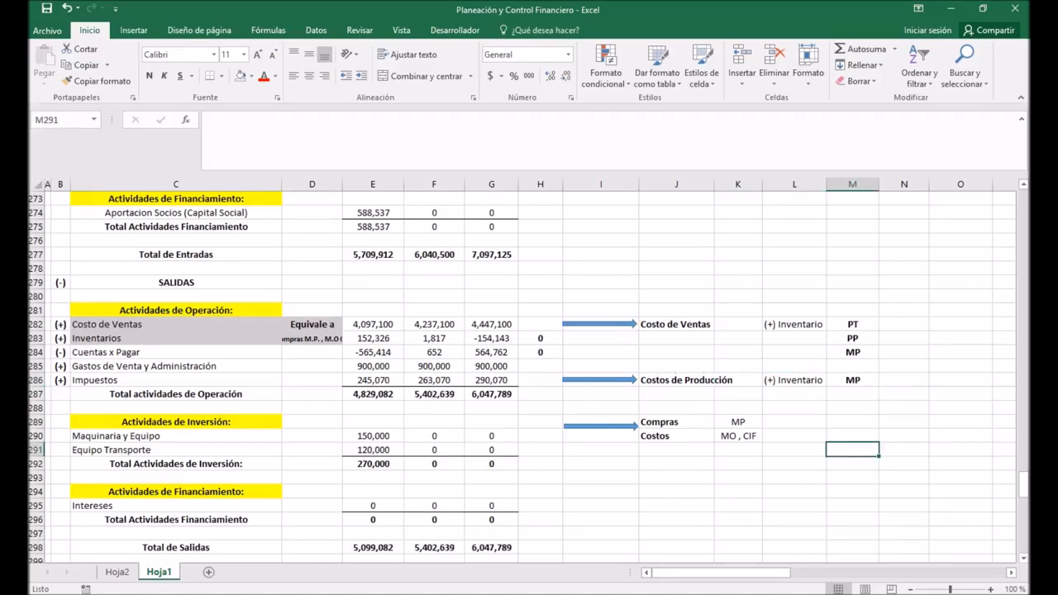
{"action": "left_click_drag", "start_coordinate": [650, 421], "coordinate": [739, 435]}
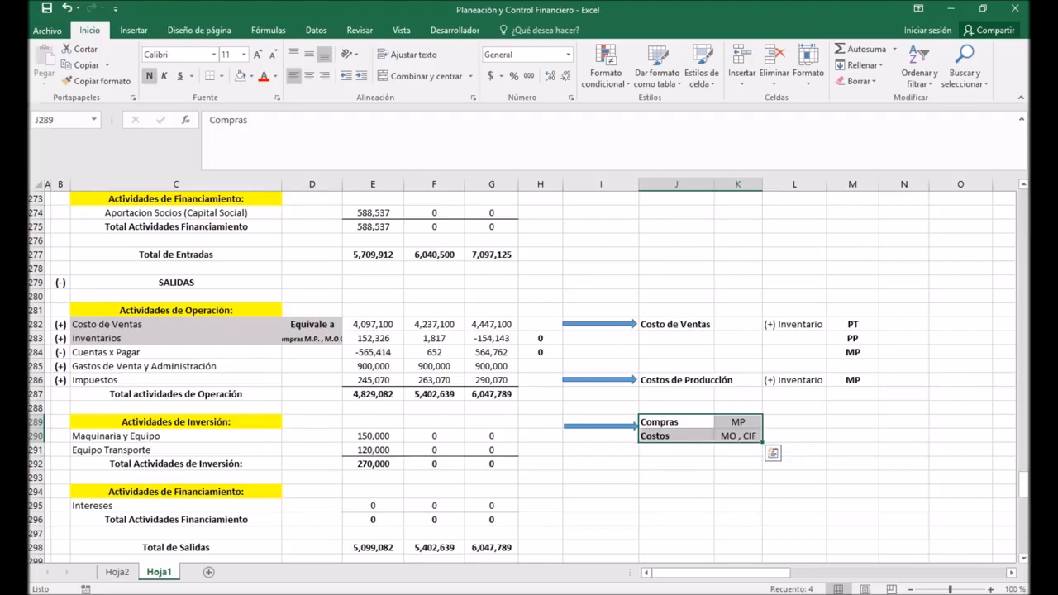
{"action": "left_click", "coordinate": [738, 478]}
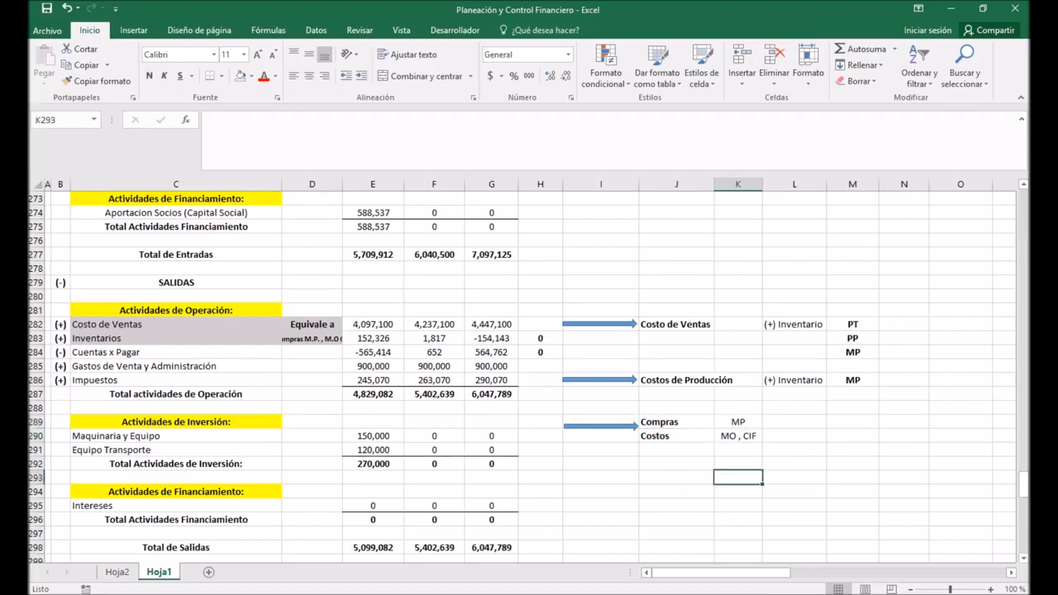
{"action": "left_click_drag", "start_coordinate": [676, 436], "coordinate": [738, 435]}
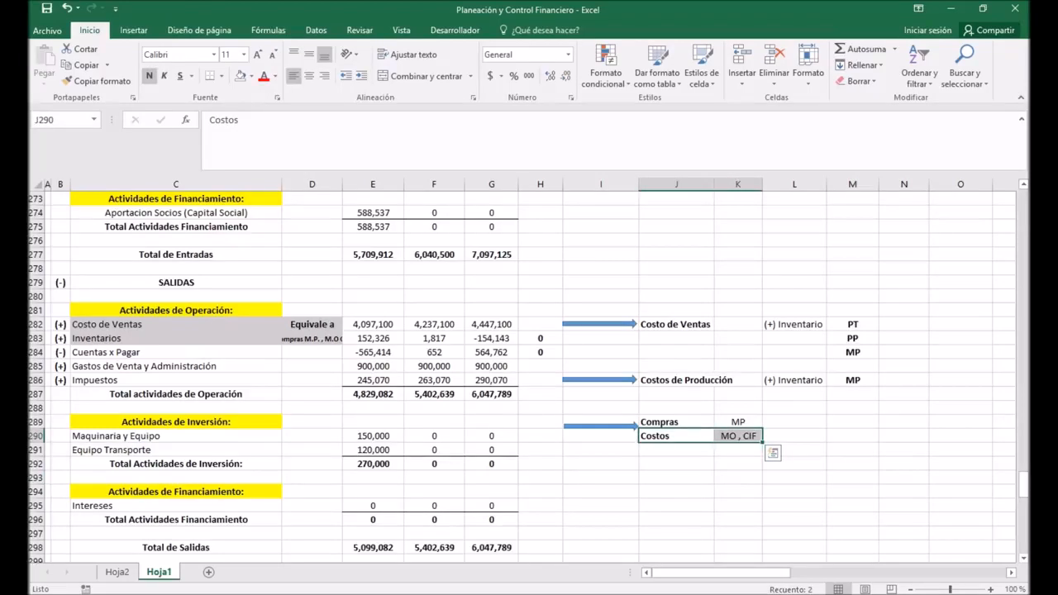
Step: Examine the C.Ind. Fab. and Mano de Obra rows in the Edo. Costos de Producción y Ventas
{"action": "scroll", "coordinate": [529, 372], "scroll_direction": "up", "scroll_amount": 20}
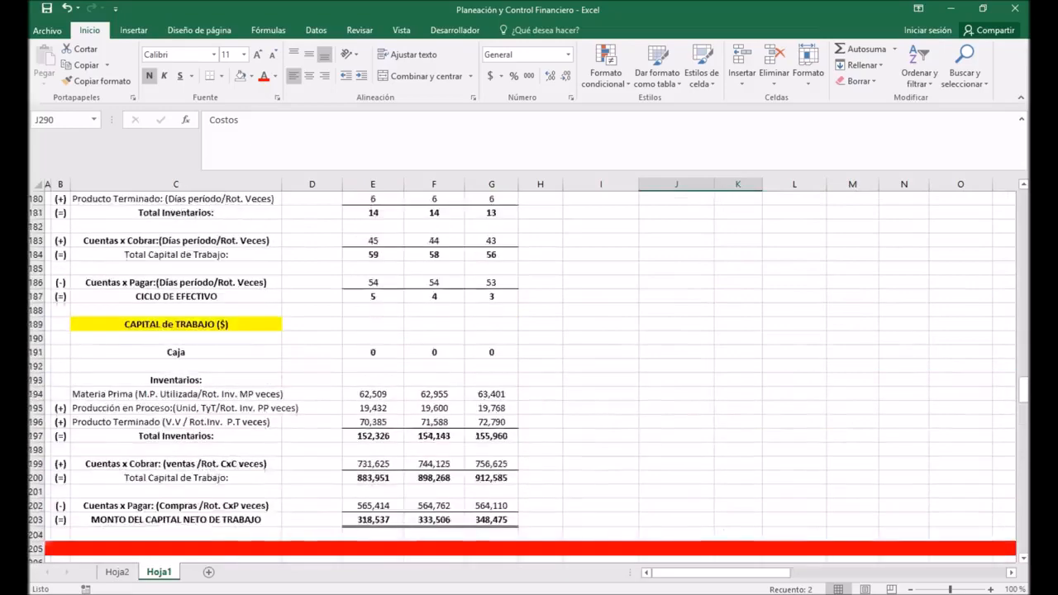
{"action": "scroll", "coordinate": [529, 372], "scroll_direction": "up", "scroll_amount": 20}
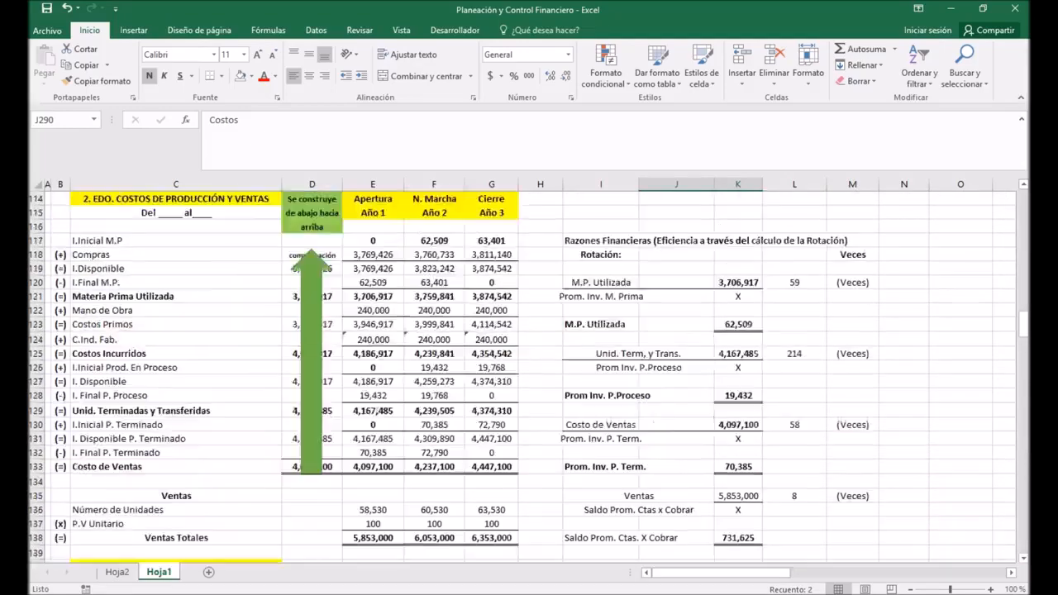
{"action": "scroll", "coordinate": [529, 372], "scroll_direction": "up", "scroll_amount": 2}
{"action": "scroll", "coordinate": [529, 372], "scroll_direction": "down", "scroll_amount": 2}
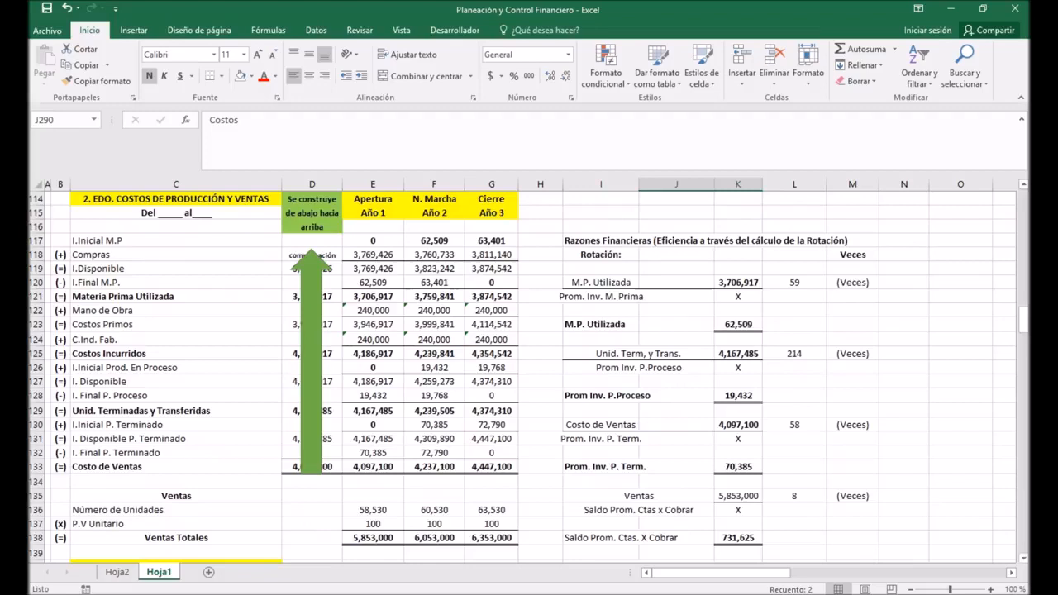
{"action": "left_click", "coordinate": [175, 340]}
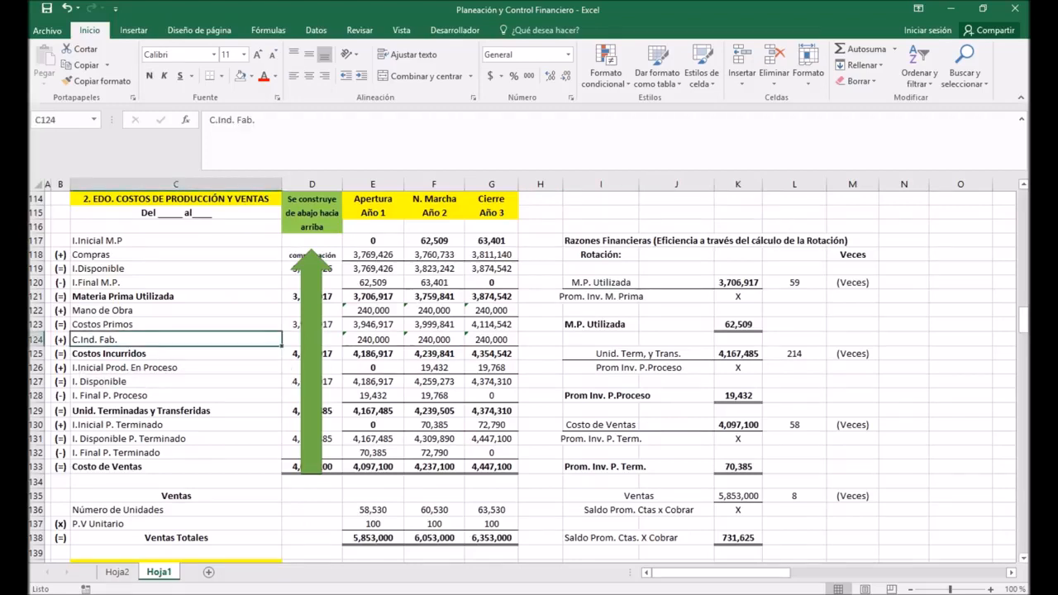
{"action": "key", "text": "Up"}
{"action": "key", "text": "Up"}
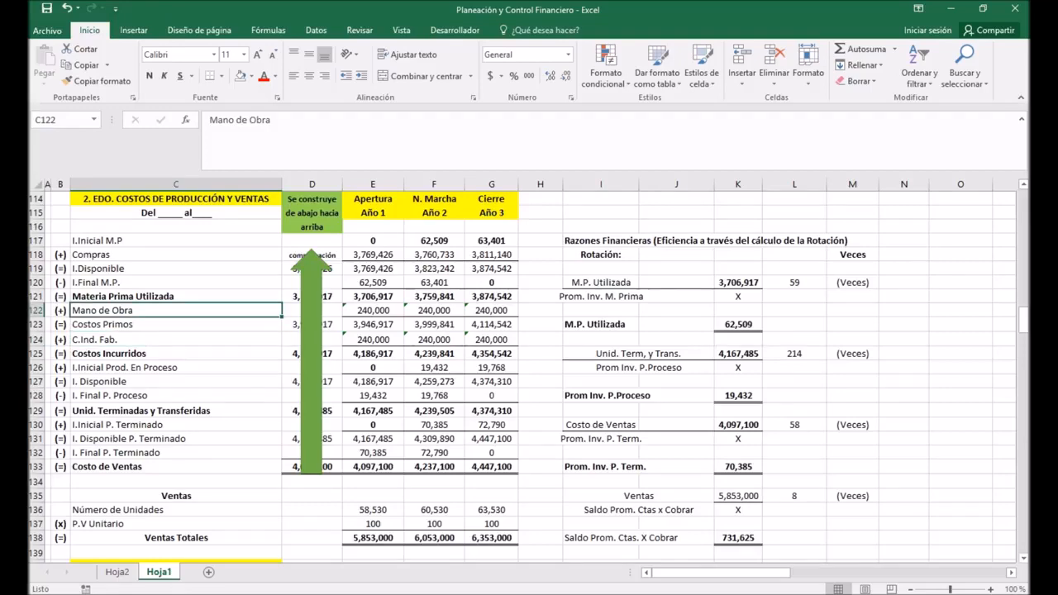
Step: Examine the Registro Contable T-accounts from Inv. M. Prima through to C. Ventas, inspecting the Costo de Ventas entry in R42
{"action": "scroll", "coordinate": [529, 372], "scroll_direction": "down", "scroll_amount": 2}
{"action": "mouse_move", "coordinate": [721, 572]}
{"action": "left_mouse_down"}
{"action": "mouse_move", "coordinate": [787, 572]}
{"action": "mouse_move", "coordinate": [715, 572]}
{"action": "left_mouse_up"}
{"action": "scroll", "coordinate": [787, 572], "scroll_direction": "up", "scroll_amount": 3}
{"action": "scroll", "coordinate": [523, 378], "scroll_direction": "up", "scroll_amount": 15}
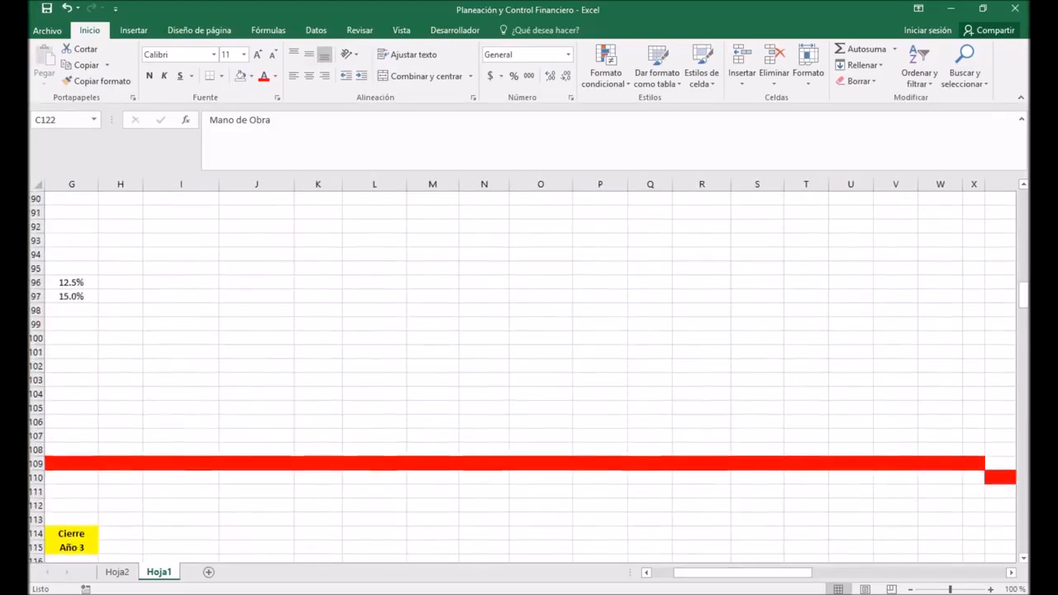
{"action": "scroll", "coordinate": [524, 377], "scroll_direction": "up", "scroll_amount": 13}
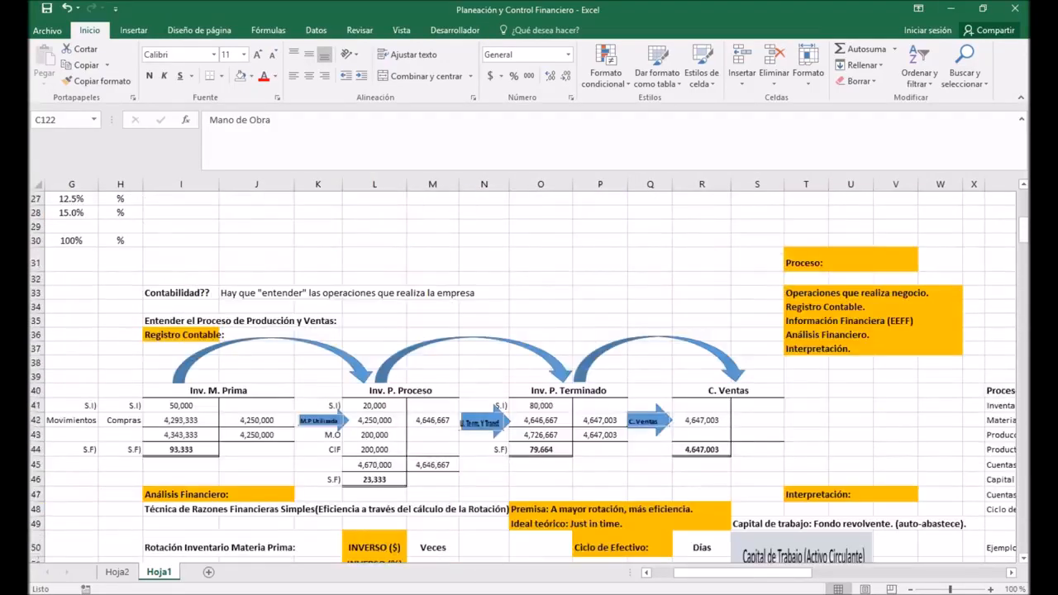
{"action": "left_click", "coordinate": [702, 421]}
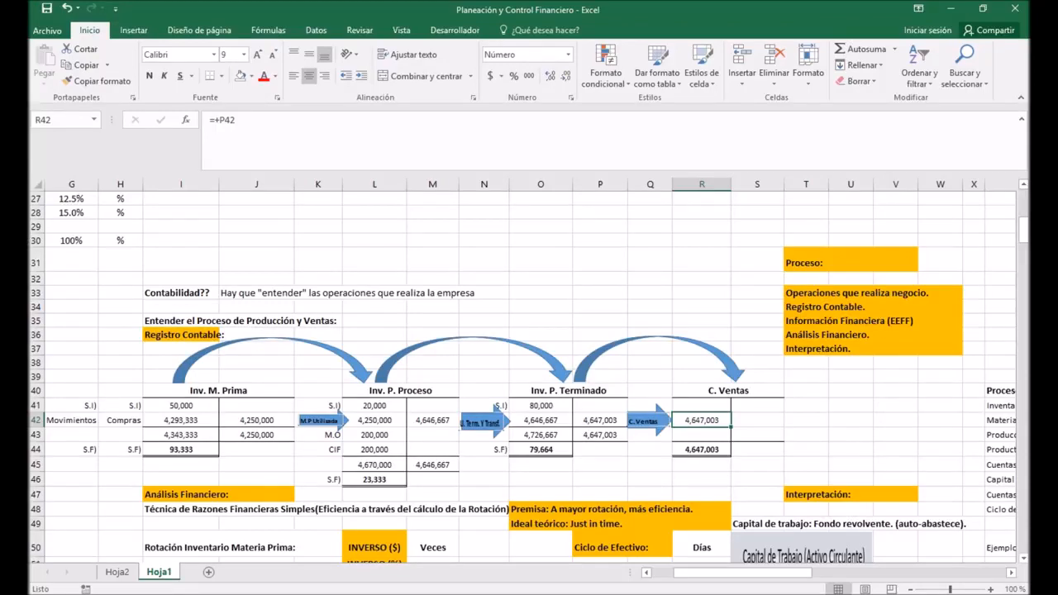
Step: Return to the cash flow statement's end and select the Excedente (Déficit) Acumulado row from its label through Año 3
{"action": "left_click_drag", "start_coordinate": [742, 572], "coordinate": [719, 572]}
{"action": "left_click_drag", "start_coordinate": [1024, 231], "coordinate": [1023, 538]}
{"action": "scroll", "coordinate": [529, 376], "scroll_direction": "up", "scroll_amount": 3}
{"action": "scroll", "coordinate": [529, 377], "scroll_direction": "up", "scroll_amount": 9}
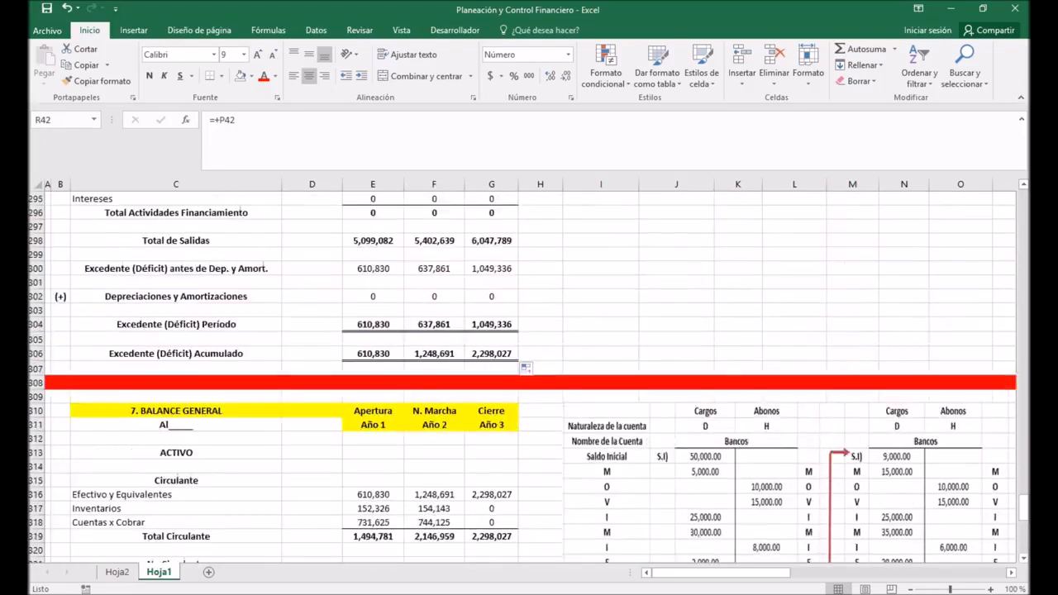
{"action": "left_click_drag", "start_coordinate": [176, 437], "coordinate": [492, 437]}
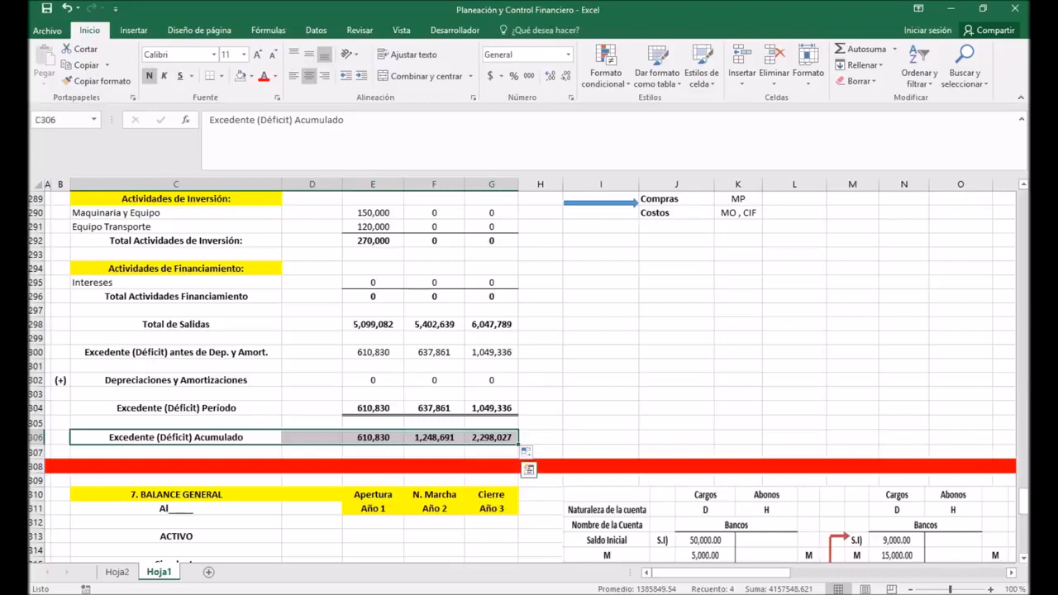